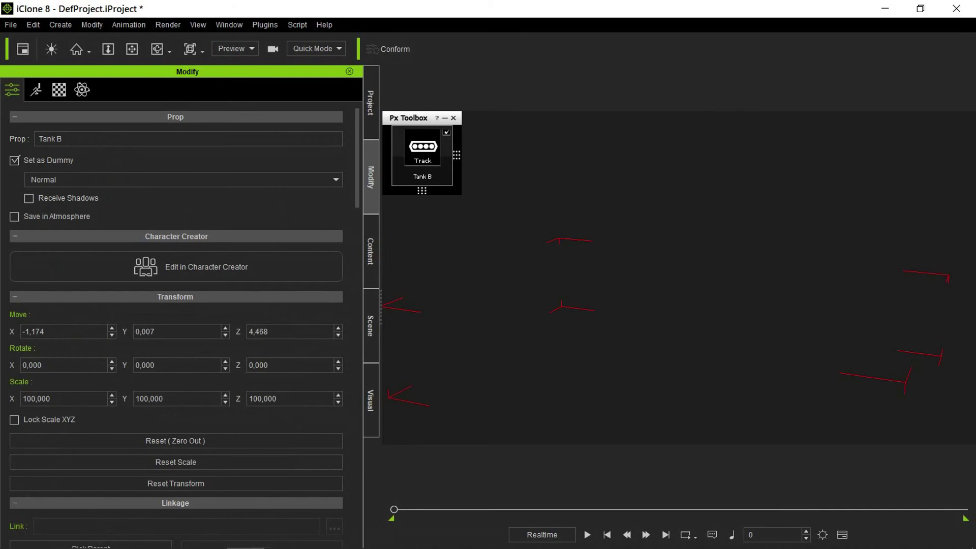
{"action": "left_click", "coordinate": [283, 534]}
{"action": "key", "text": "shift+Left"}
{"action": "key", "text": "shift+Left"}
{"action": "key", "text": "shift+Left"}
{"action": "key", "text": "shift+Left"}
{"action": "key", "text": "shift+Left"}
{"action": "key", "text": "shift+Left"}
{"action": "key", "text": "alt+F4"}
{"action": "key", "text": "Tab"}
{"action": "key", "text": "Return"}
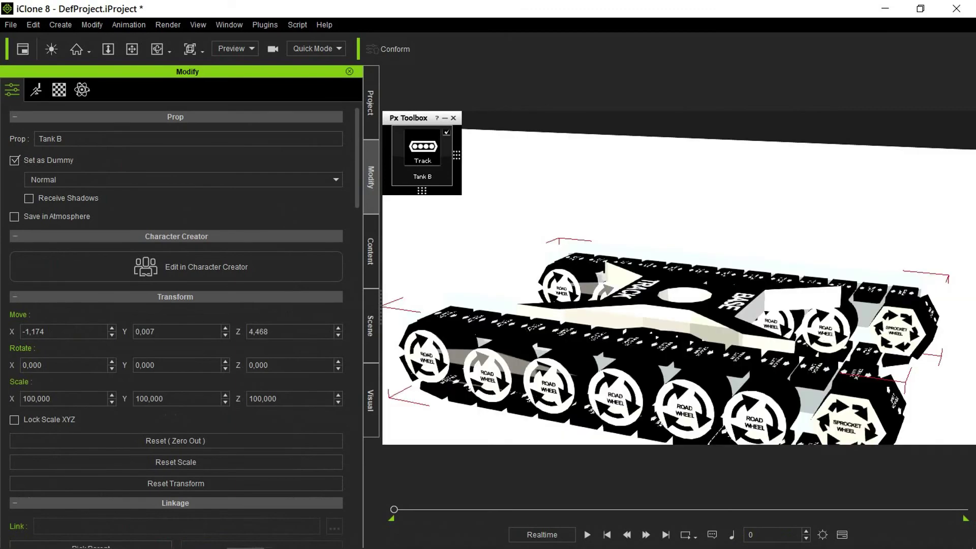
- Set the project's global physics simulation to the Bullet Engine
{"action": "scroll", "coordinate": [679, 277], "scroll_direction": "down", "scroll_amount": 3}
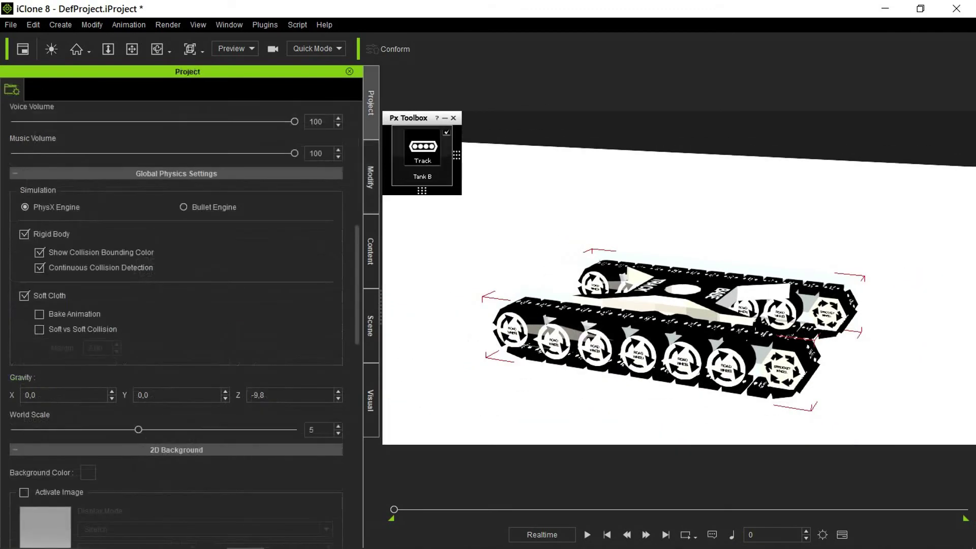
{"action": "scroll", "coordinate": [176, 305], "scroll_direction": "down", "scroll_amount": 3}
{"action": "scroll", "coordinate": [183, 274], "scroll_direction": "up", "scroll_amount": 5}
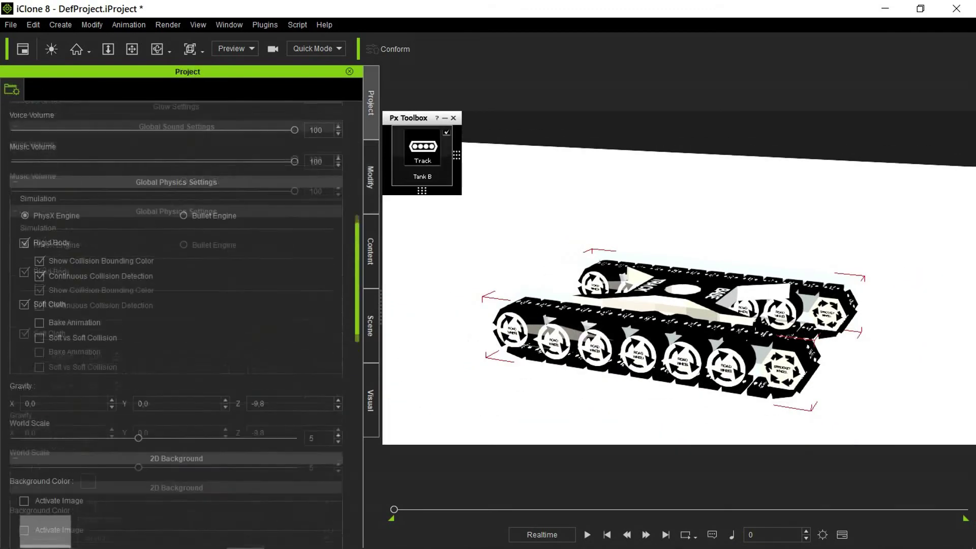
{"action": "left_click", "coordinate": [183, 274]}
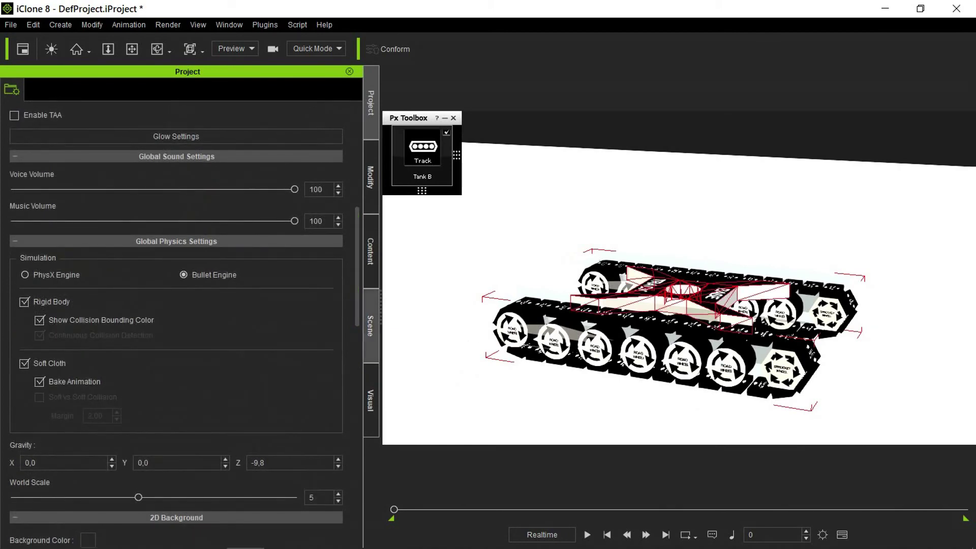
- Filter out the terrain, tree, particle and path categories in the scene list and hide the Shadow Catcher
{"action": "left_click", "coordinate": [370, 325]}
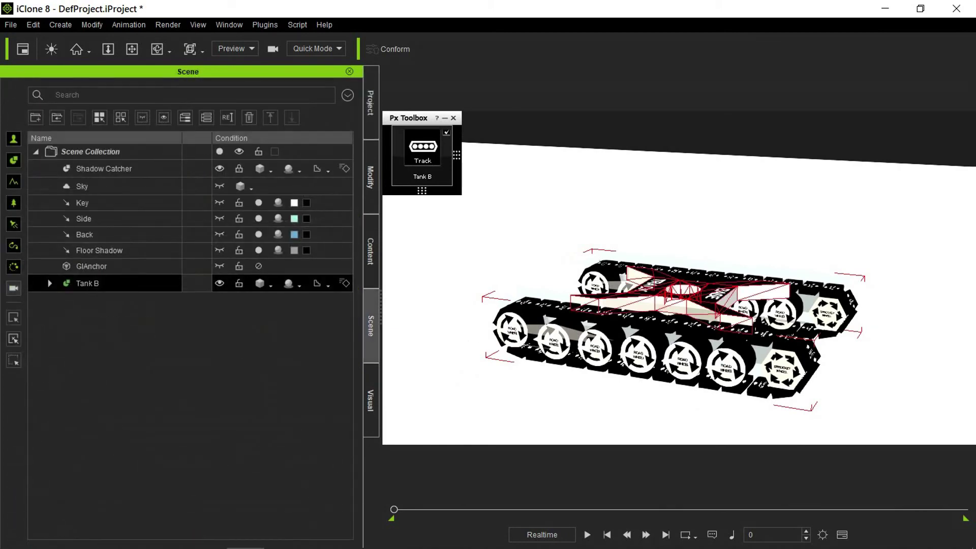
{"action": "left_click", "coordinate": [13, 245]}
{"action": "left_click", "coordinate": [13, 224]}
{"action": "left_click", "coordinate": [14, 203]}
{"action": "left_click", "coordinate": [13, 181]}
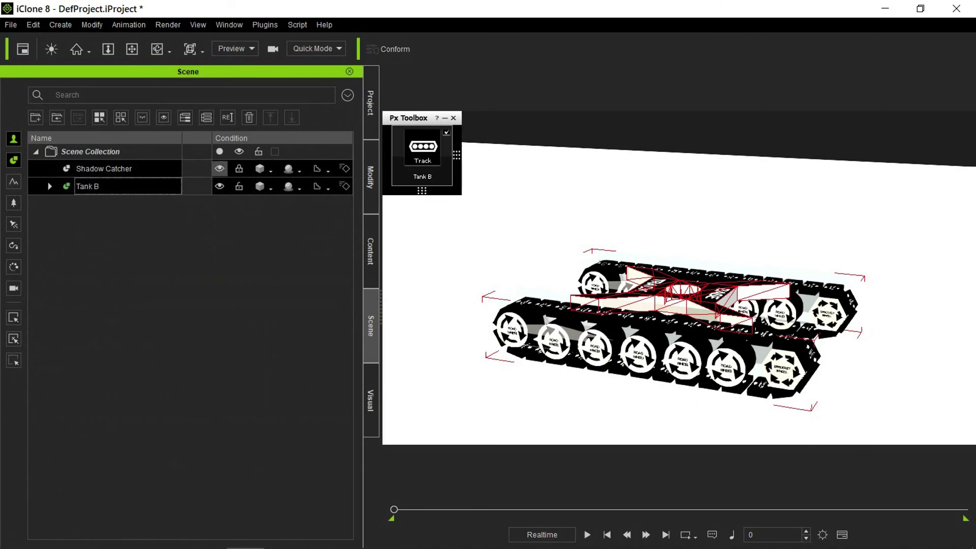
{"action": "left_click", "coordinate": [219, 168]}
- Import the Infinite Plane prop from the physics props folder into the scene
{"action": "left_click", "coordinate": [11, 24]}
{"action": "mouse_move", "coordinate": [83, 116]}
{"action": "left_click", "coordinate": [213, 116]}
{"action": "left_click", "coordinate": [137, 55]}
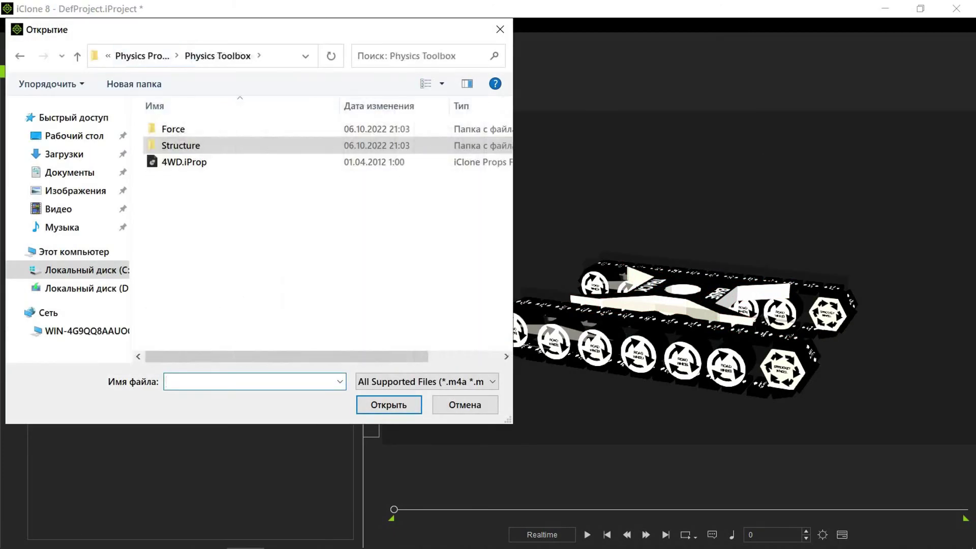
{"action": "left_click", "coordinate": [145, 56]}
{"action": "left_click", "coordinate": [459, 253]}
{"action": "left_click", "coordinate": [388, 404]}
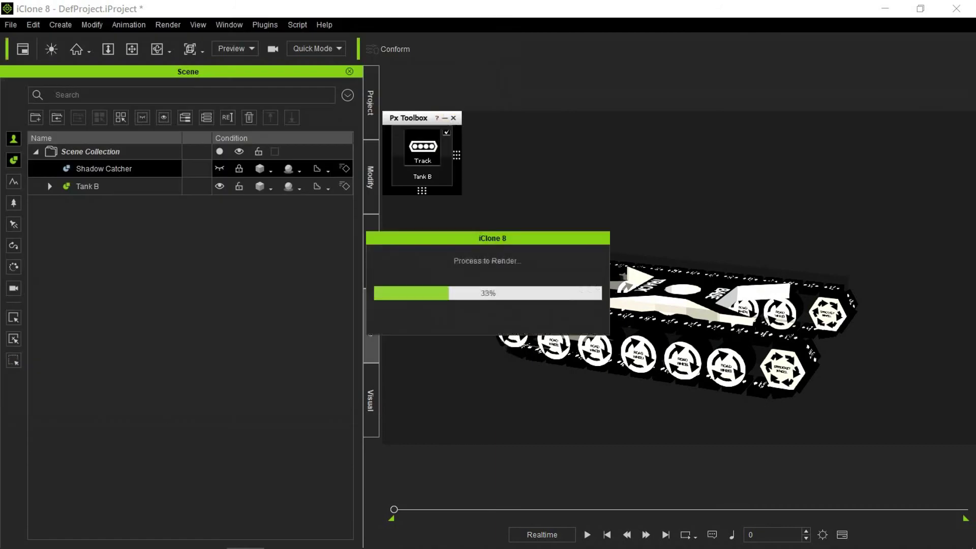
- Switch the playback mode to By Frame and play the Tank B physics simulation
{"action": "left_click", "coordinate": [542, 534]}
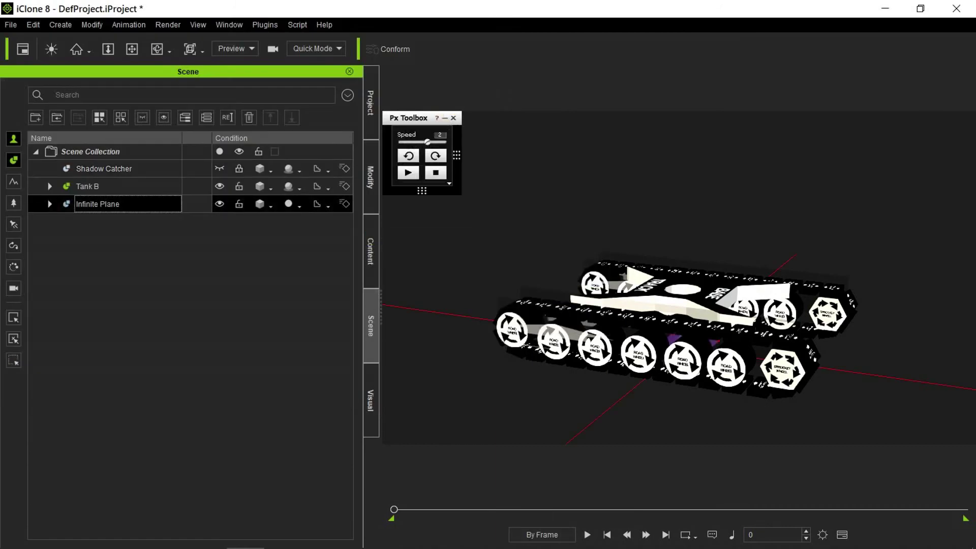
{"action": "key", "text": "space"}
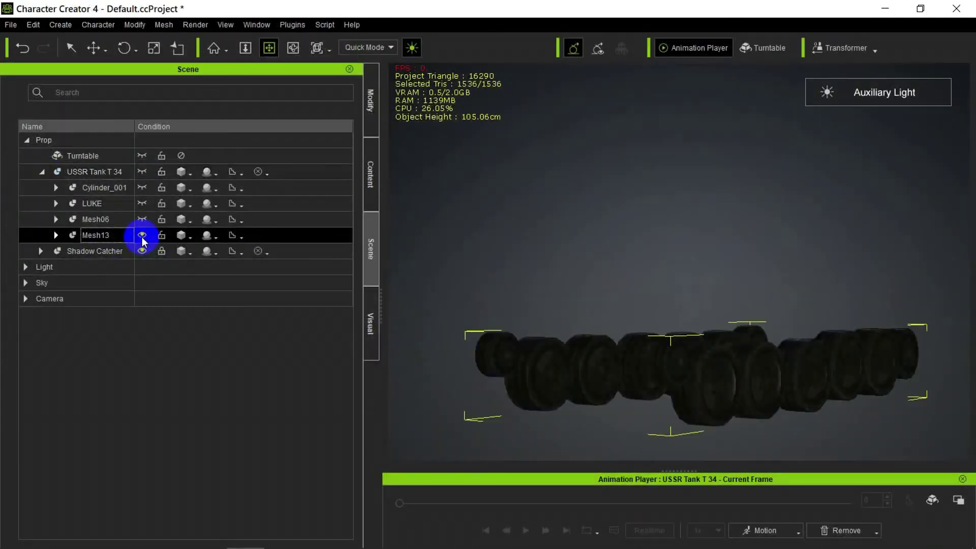
- In Character Creator, expand the tank's Mesh13 node, hide its Object01 wheels and select the Mesh13 sub-mesh
{"action": "left_click", "coordinate": [56, 236]}
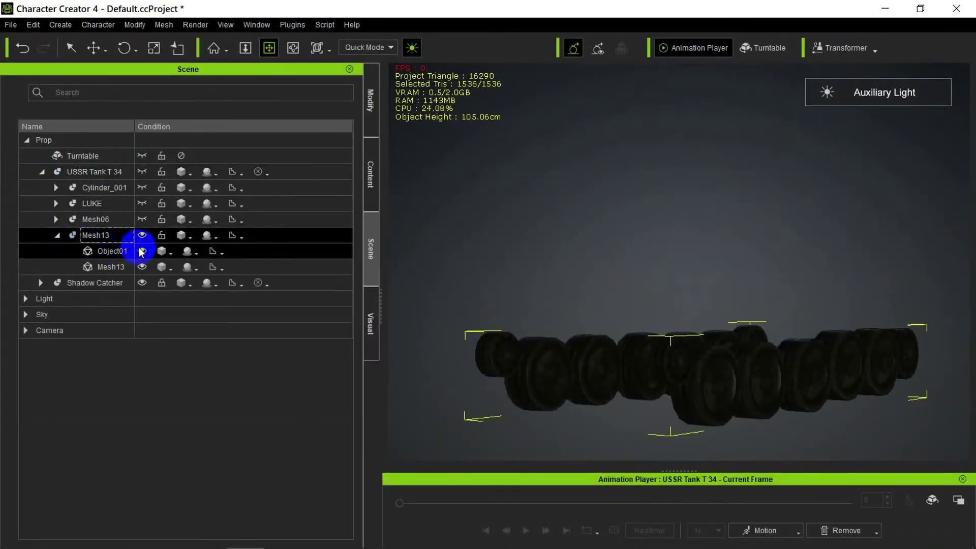
{"action": "left_click", "coordinate": [141, 251]}
{"action": "left_click", "coordinate": [111, 267]}
{"action": "left_click", "coordinate": [268, 47]}
{"action": "right_click_drag", "start_coordinate": [673, 237], "coordinate": [691, 328]}
- Start Edit Mesh on the Mesh13 sub-mesh in Element mode with Ignore Backfaces turned off
{"action": "left_click", "coordinate": [371, 101]}
{"action": "left_click", "coordinate": [192, 192]}
{"action": "left_click", "coordinate": [225, 156]}
{"action": "left_click_drag", "start_coordinate": [492, 175], "coordinate": [541, 280]}
{"action": "left_click", "coordinate": [24, 191]}
- Extract the first and second far-row wheels of the Mesh13 sub-mesh as separate meshes
{"action": "left_click_drag", "start_coordinate": [483, 173], "coordinate": [601, 286]}
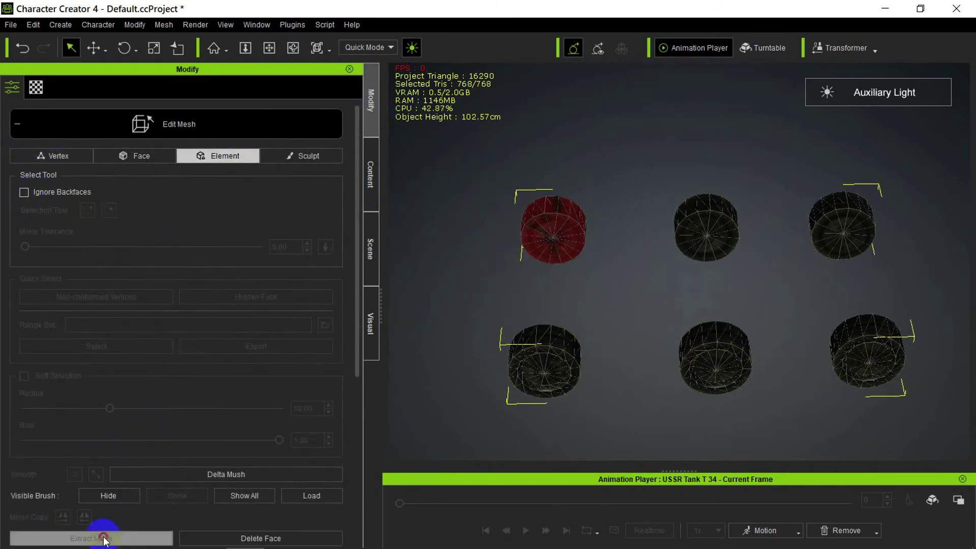
{"action": "left_click", "coordinate": [414, 326]}
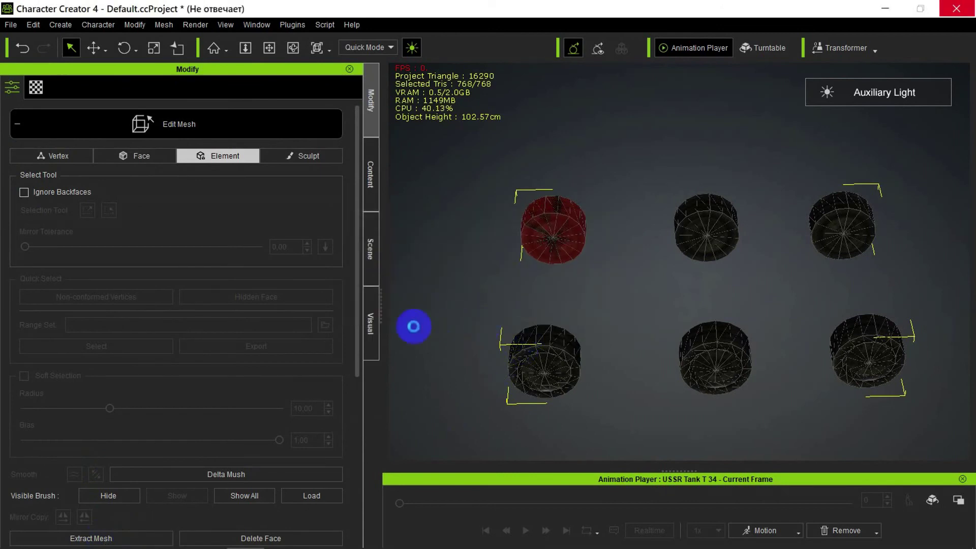
{"action": "left_click_drag", "start_coordinate": [656, 173], "coordinate": [742, 280]}
{"action": "left_click", "coordinate": [91, 538]}
{"action": "left_click", "coordinate": [483, 310]}
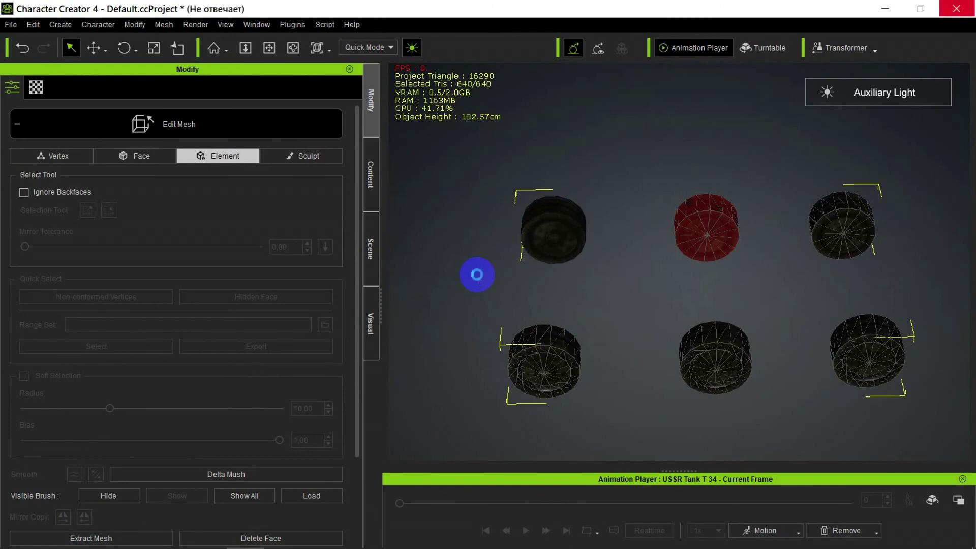
- Extract the third far-row wheel and the first near-row wheel of the Mesh13 sub-mesh as separate meshes
{"action": "left_click_drag", "start_coordinate": [799, 162], "coordinate": [896, 291]}
{"action": "left_click", "coordinate": [91, 538]}
{"action": "left_click", "coordinate": [471, 313]}
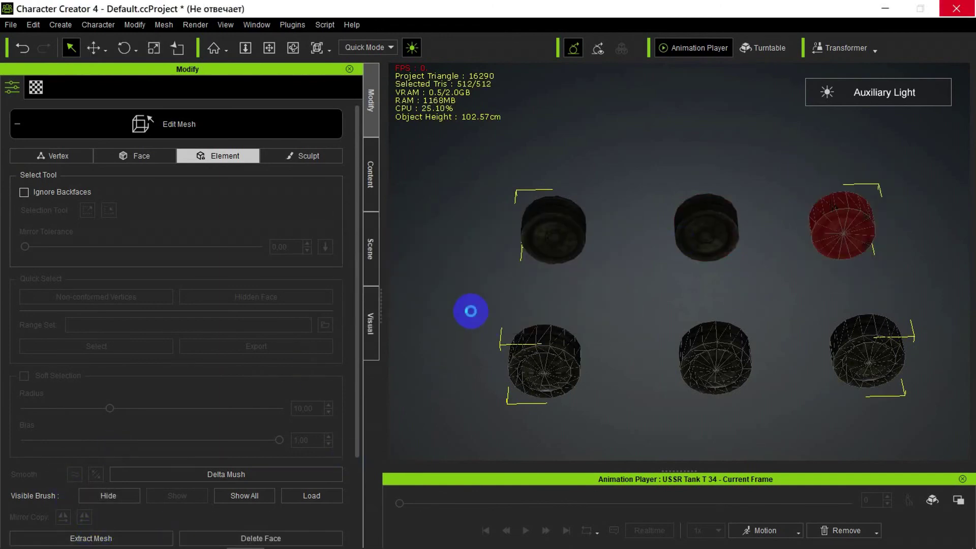
{"action": "left_click_drag", "start_coordinate": [470, 311], "coordinate": [577, 420]}
{"action": "left_click", "coordinate": [91, 539]}
{"action": "left_click", "coordinate": [481, 311]}
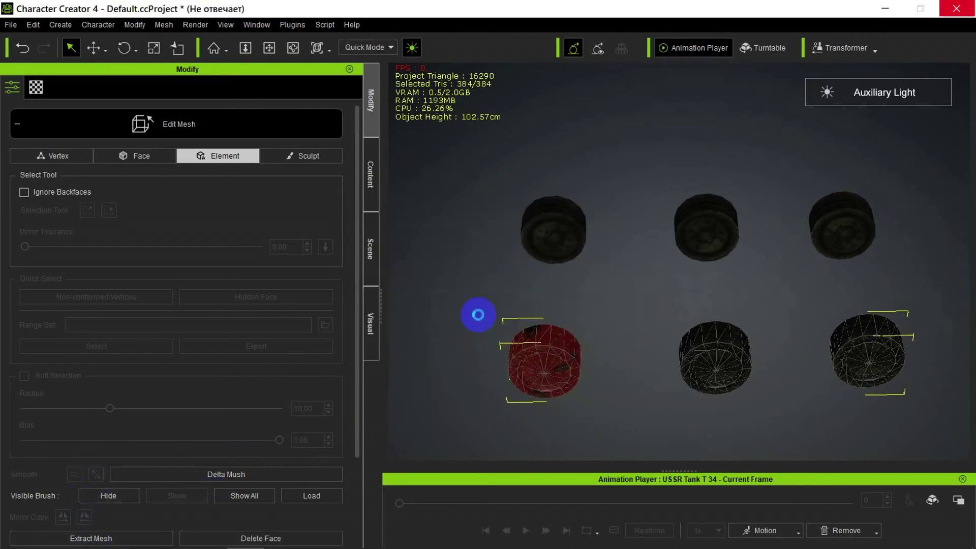
- Extract the middle near-row wheel of the Mesh13 sub-mesh as a separate mesh and clear the element selection
{"action": "left_click_drag", "start_coordinate": [647, 288], "coordinate": [774, 415]}
{"action": "left_click", "coordinate": [124, 537]}
{"action": "left_click", "coordinate": [470, 312]}
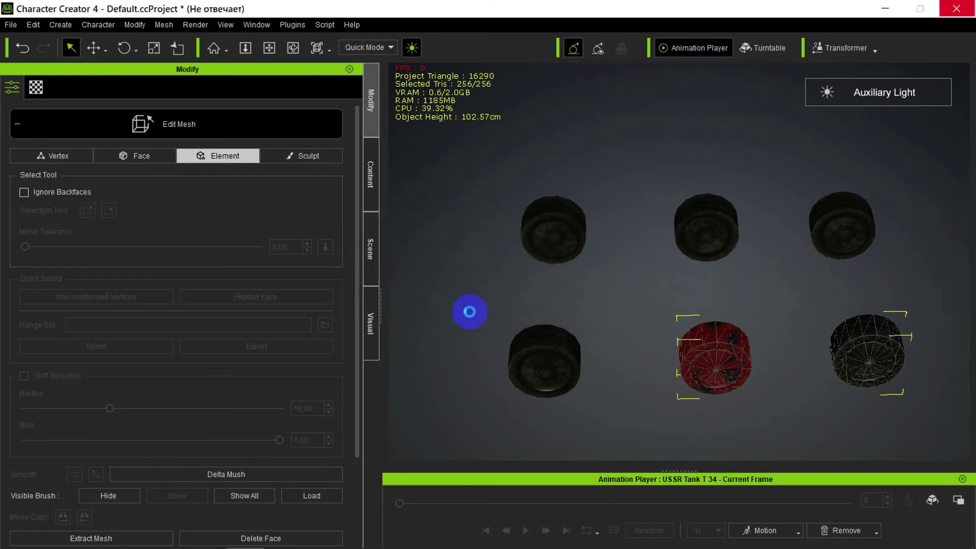
{"action": "left_click_drag", "start_coordinate": [796, 289], "coordinate": [910, 406]}
{"action": "left_click", "coordinate": [747, 407]}
- Hide the Mesh13 wheel sub-meshes and show the Object01 sub-mesh for editing
{"action": "left_click", "coordinate": [373, 260]}
{"action": "left_click", "coordinate": [139, 253]}
{"action": "left_click_drag", "start_coordinate": [140, 252], "coordinate": [142, 348]}
{"action": "left_click", "coordinate": [143, 331]}
- Extract the first small wheel of the far row and of the near row from Object01 as separate meshes
{"action": "left_click", "coordinate": [371, 102]}
{"action": "left_click", "coordinate": [534, 263]}
{"action": "left_click", "coordinate": [462, 313]}
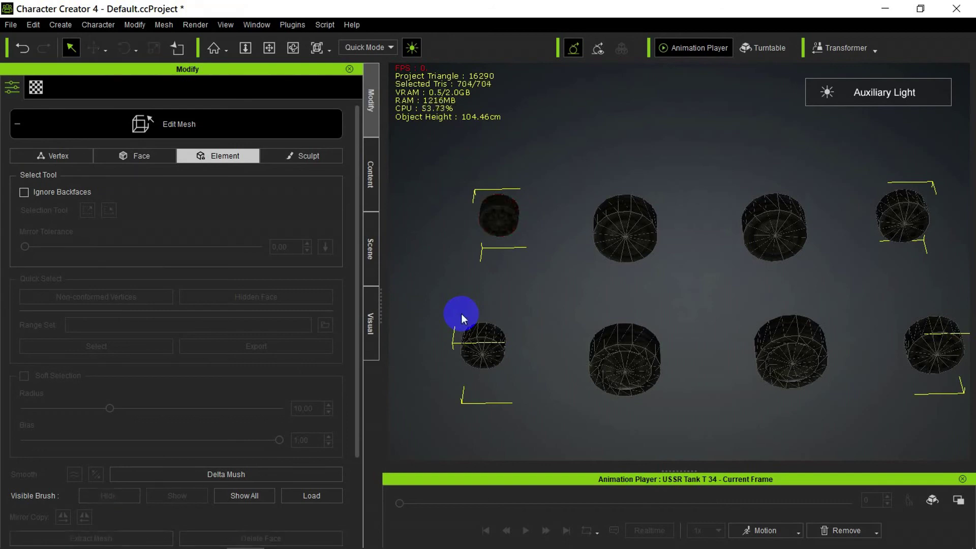
{"action": "left_click", "coordinate": [482, 344]}
{"action": "left_click", "coordinate": [143, 535]}
{"action": "left_click", "coordinate": [483, 309]}
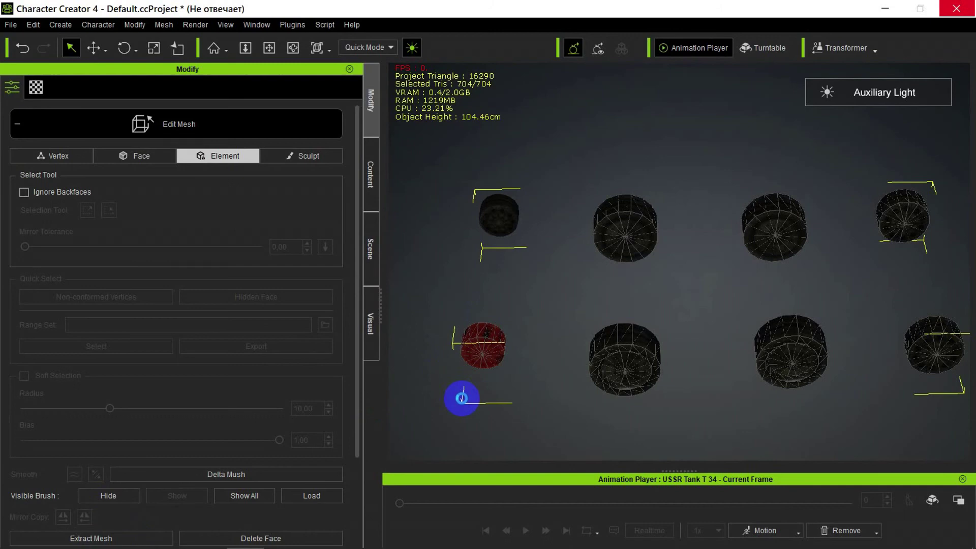
- Extract the second wheel of the far row and of the near row from Object01 as separate meshes
{"action": "left_click", "coordinate": [597, 206]}
{"action": "left_click", "coordinate": [135, 536]}
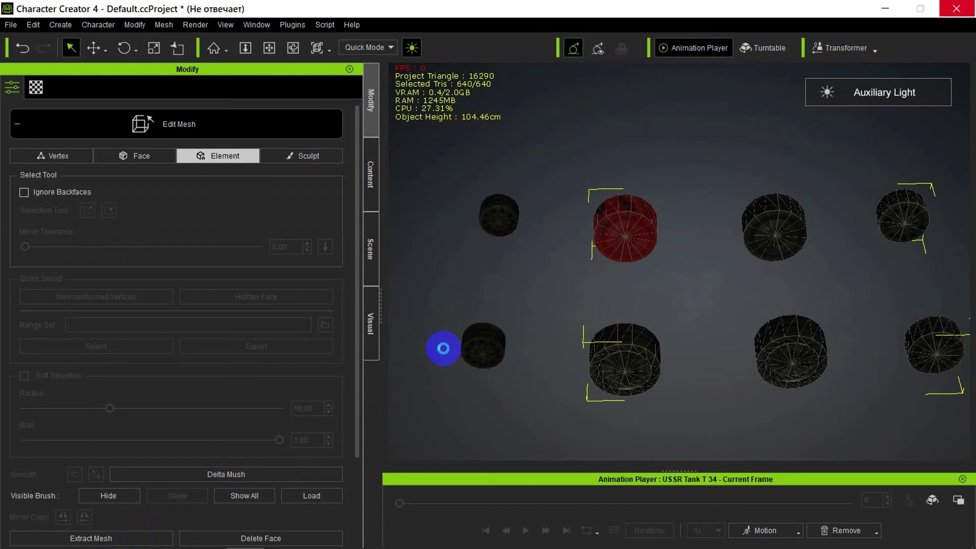
{"action": "left_click", "coordinate": [625, 359]}
{"action": "left_click", "coordinate": [82, 536]}
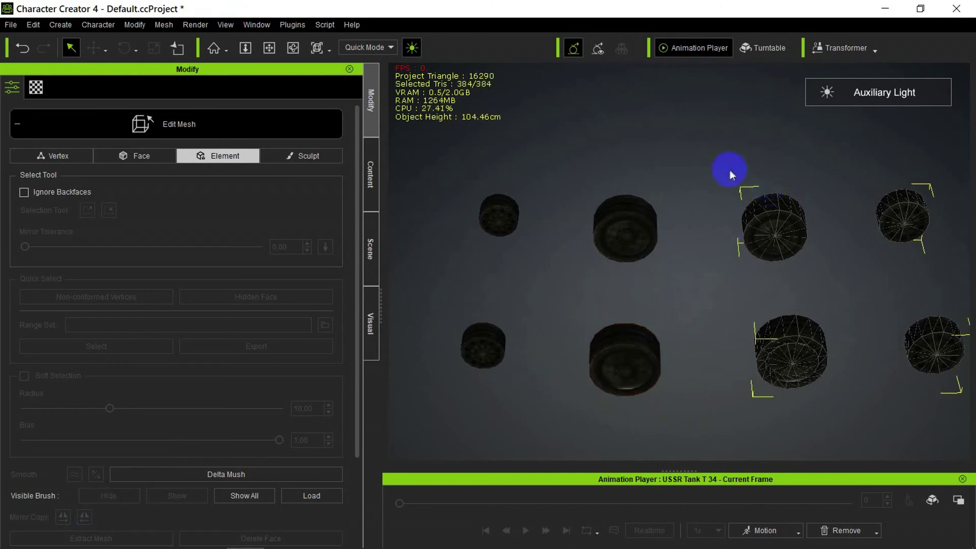
- Extract the third wheel of the far row and of the near row from Object01 as separate meshes
{"action": "left_click", "coordinate": [834, 282]}
{"action": "left_click", "coordinate": [145, 538]}
{"action": "left_click", "coordinate": [565, 356]}
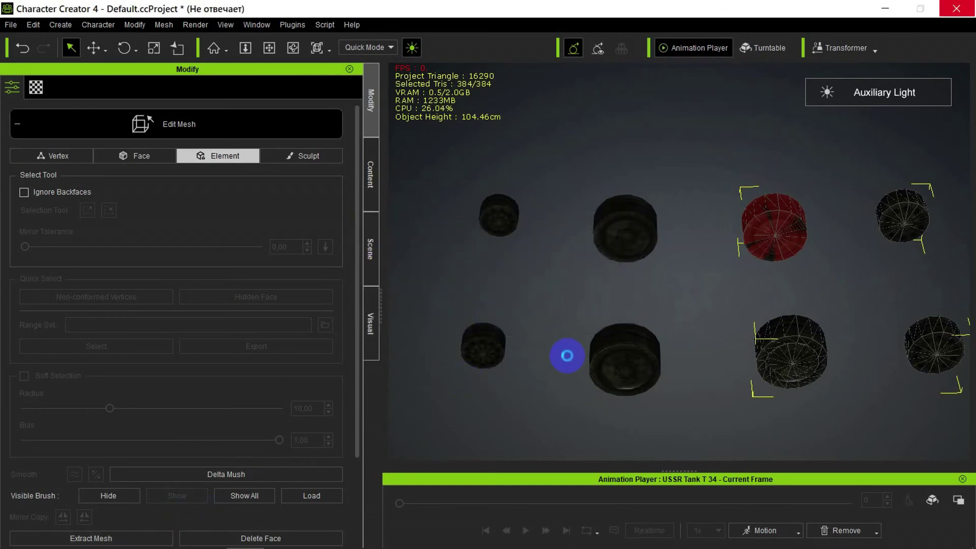
{"action": "left_click_drag", "start_coordinate": [727, 291], "coordinate": [861, 424]}
{"action": "left_click", "coordinate": [170, 538]}
{"action": "left_click", "coordinate": [498, 313]}
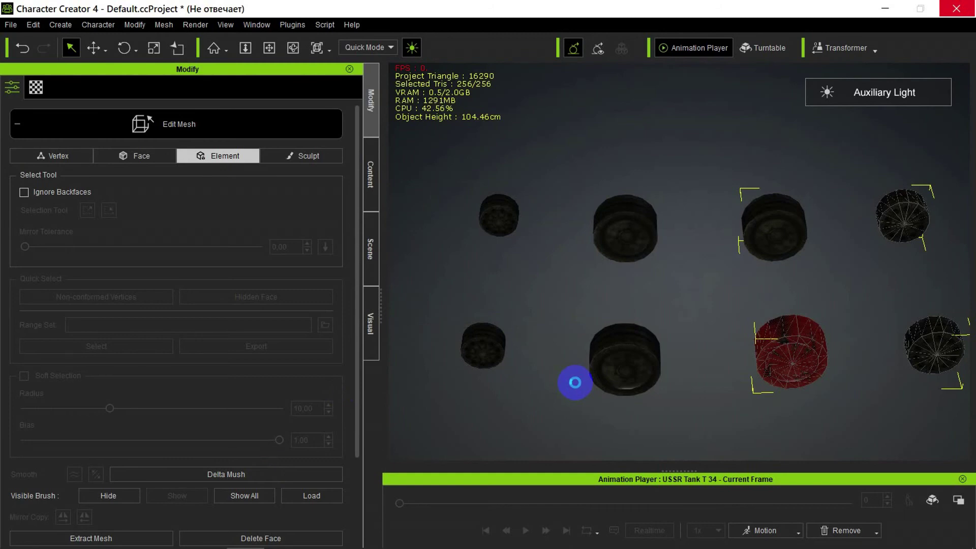
- Extract the last far-row wheel from Object01 as a separate mesh and leave Edit Mesh mode
{"action": "left_click", "coordinate": [902, 216]}
{"action": "left_click", "coordinate": [91, 538]}
{"action": "left_click", "coordinate": [465, 308]}
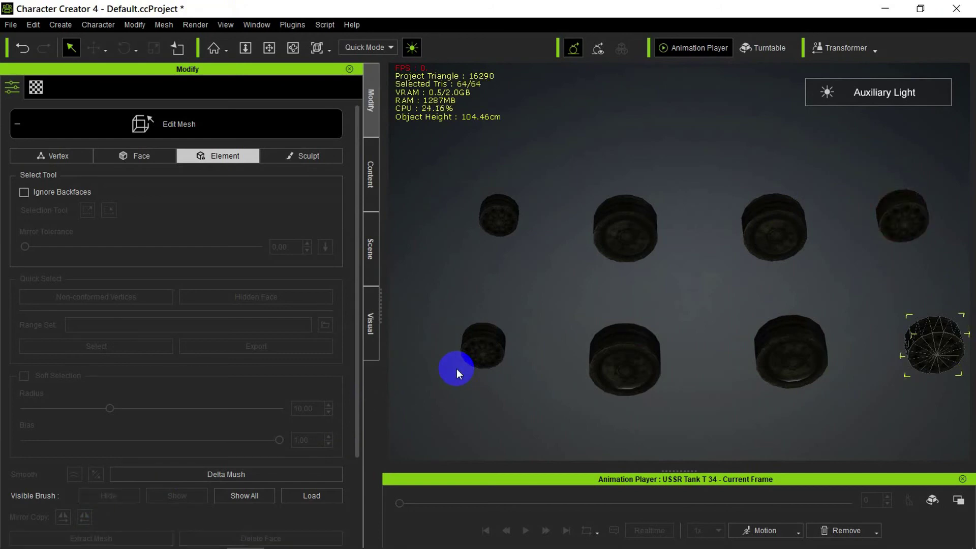
{"action": "left_click", "coordinate": [208, 126]}
- Unhide the Mesh13 sub-mesh, its extracted wheels and the whole USSR Tank T 34
{"action": "left_click", "coordinate": [374, 245]}
{"action": "left_click", "coordinate": [142, 455]}
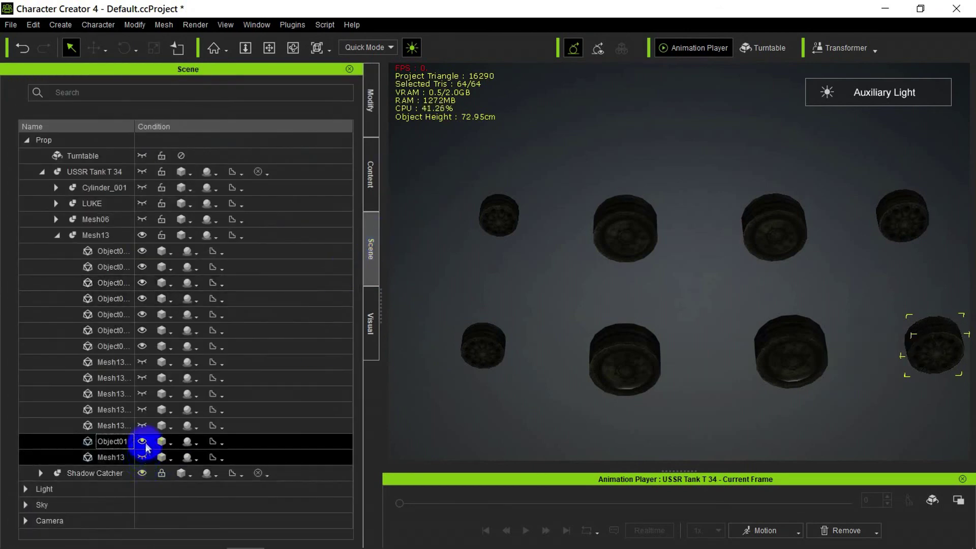
{"action": "left_click", "coordinate": [143, 425]}
{"action": "left_click", "coordinate": [142, 409]}
{"action": "left_click", "coordinate": [142, 392]}
{"action": "left_click", "coordinate": [142, 378]}
{"action": "left_click", "coordinate": [142, 362]}
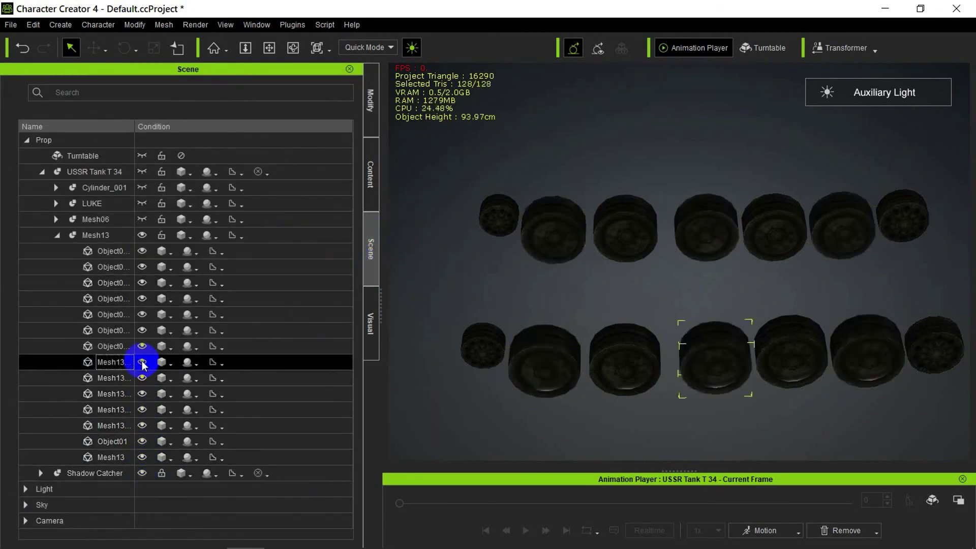
{"action": "left_click", "coordinate": [142, 171]}
{"action": "middle_click_drag", "start_coordinate": [709, 364], "coordinate": [872, 355]}
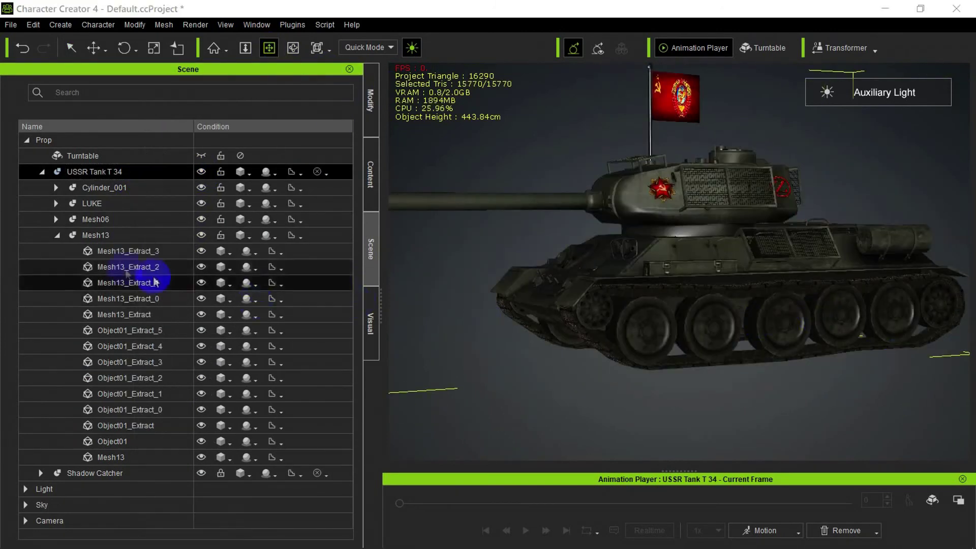
- Convert the Mesh13_Extract_3 and Mesh13_Extract_2 wheels to sub-items
{"action": "left_click", "coordinate": [148, 251]}
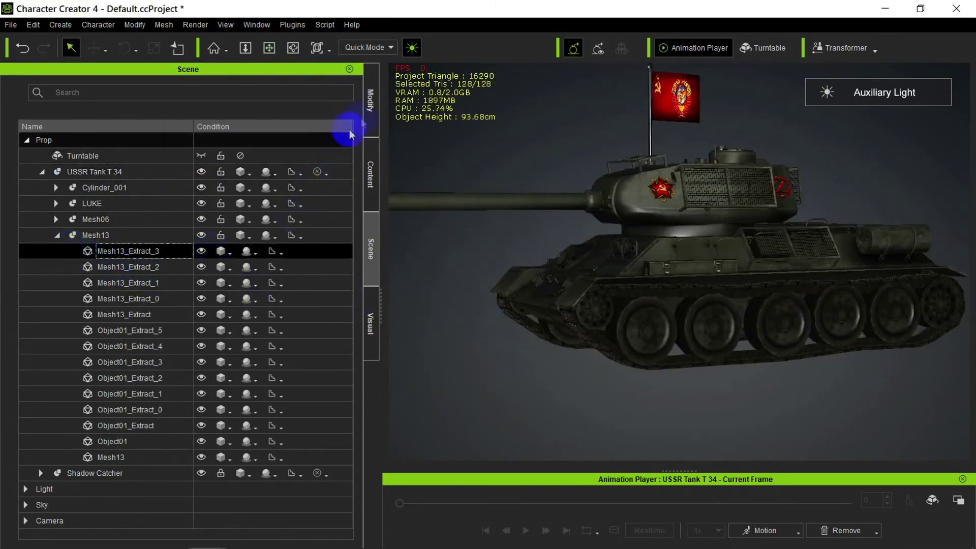
{"action": "left_click", "coordinate": [368, 111]}
{"action": "left_click", "coordinate": [273, 249]}
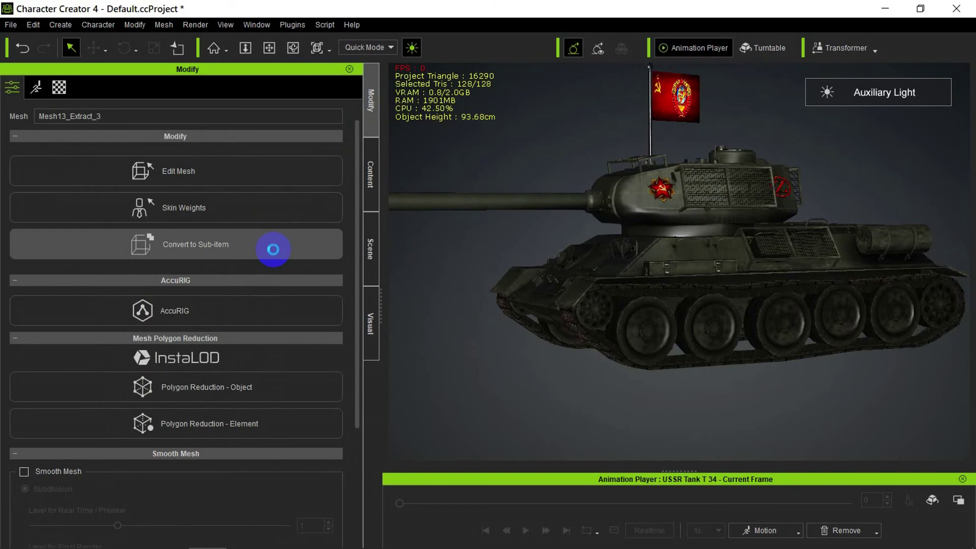
{"action": "left_click", "coordinate": [370, 248]}
{"action": "left_click", "coordinate": [102, 254]}
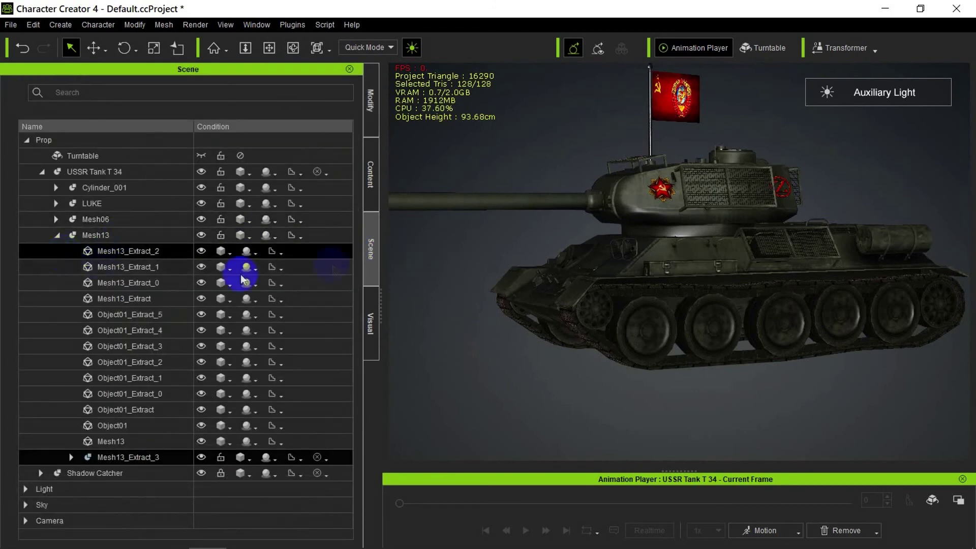
{"action": "left_click", "coordinate": [371, 102]}
{"action": "left_click", "coordinate": [254, 247]}
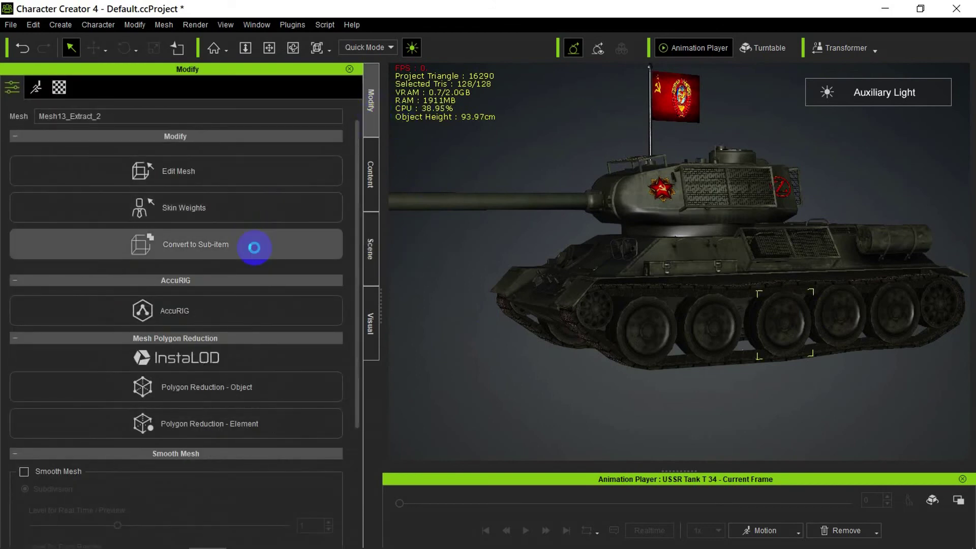
- Convert the Mesh13_Extract_1 and Mesh13_Extract_0 wheels to sub-items
{"action": "left_click", "coordinate": [373, 247]}
{"action": "left_click", "coordinate": [41, 251]}
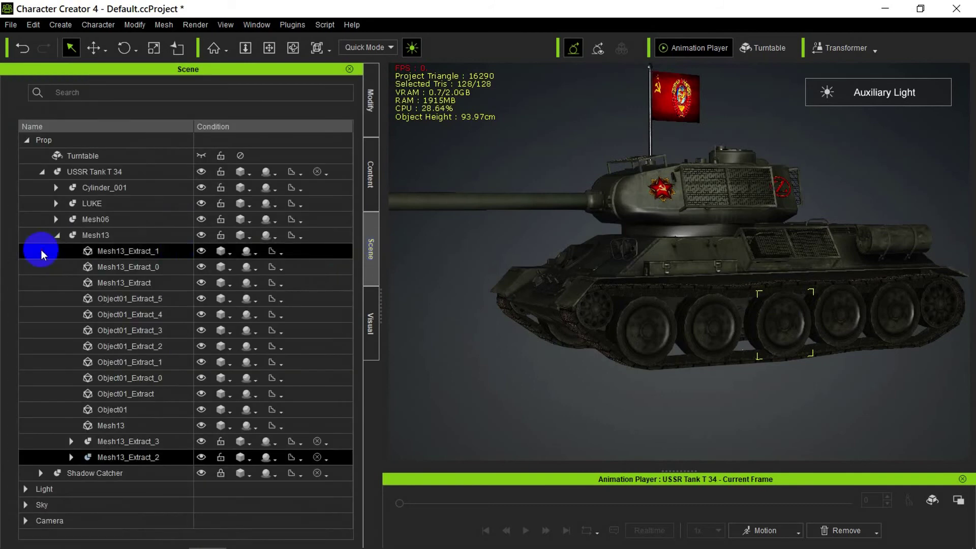
{"action": "left_click", "coordinate": [371, 122]}
{"action": "left_click", "coordinate": [322, 245]}
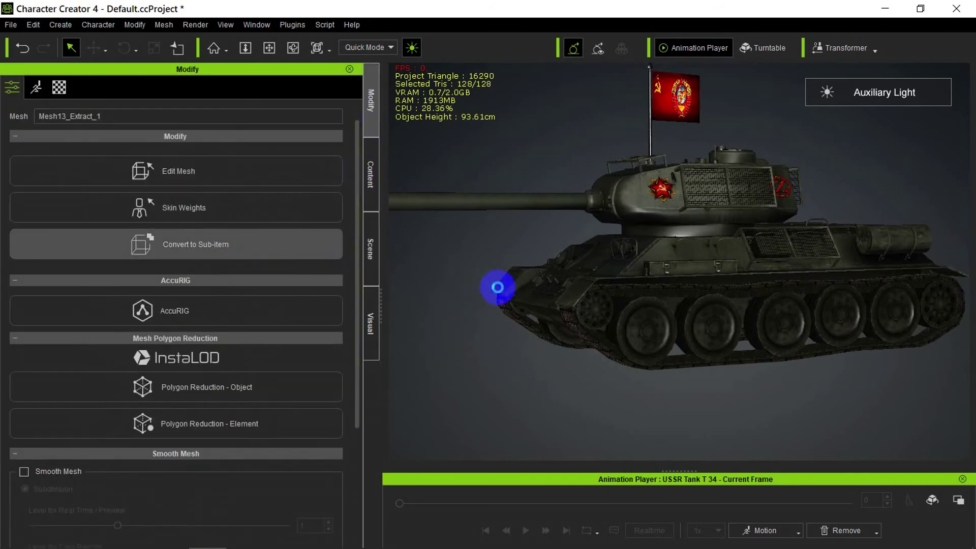
{"action": "left_click", "coordinate": [372, 251]}
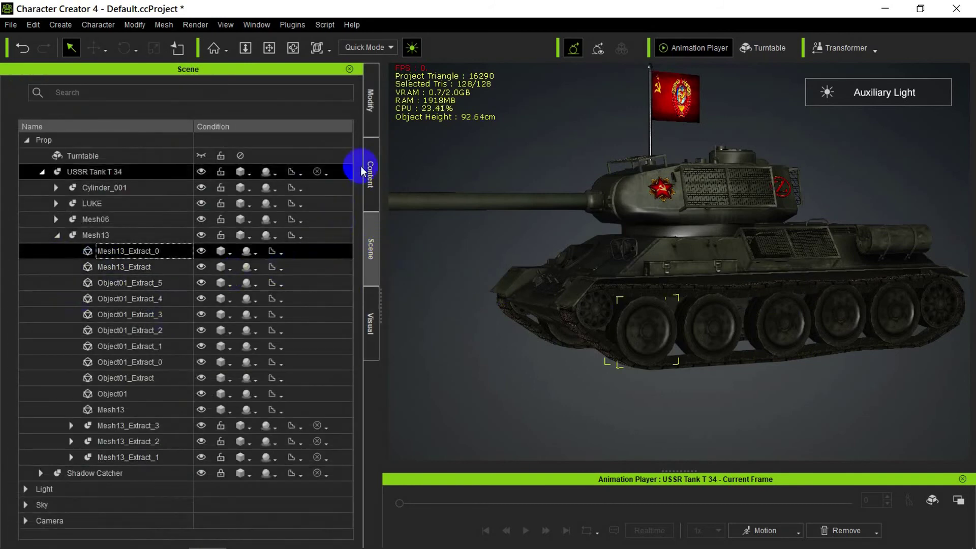
{"action": "left_click", "coordinate": [369, 118]}
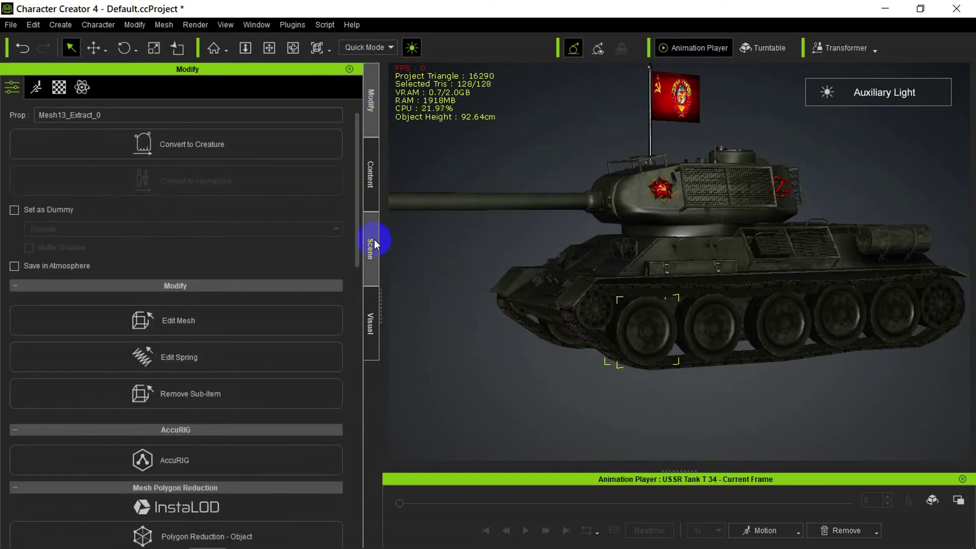
- Convert the Mesh13_Extract and Object01_Extract_5 wheels to sub-items
{"action": "left_click", "coordinate": [373, 246]}
{"action": "left_click", "coordinate": [71, 248]}
{"action": "left_click", "coordinate": [371, 109]}
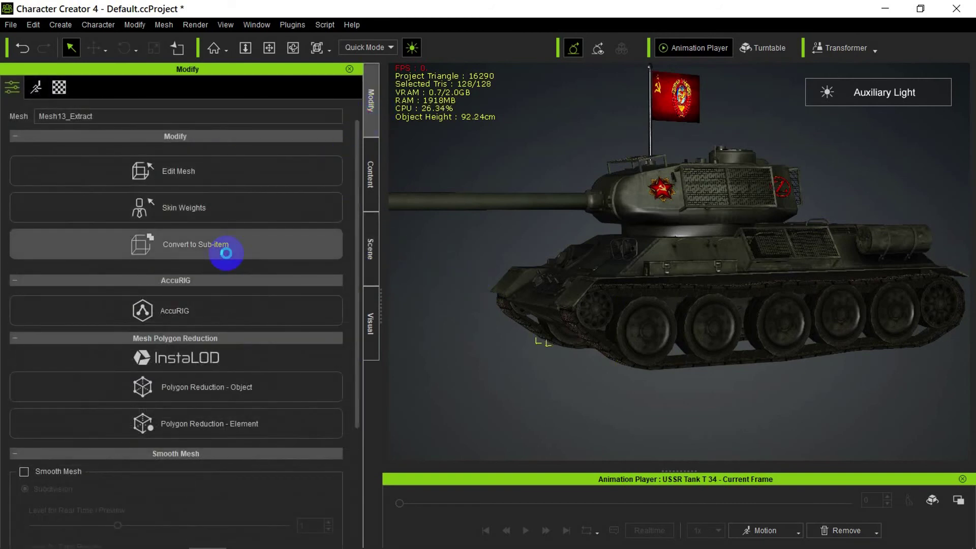
{"action": "left_click", "coordinate": [225, 249]}
{"action": "left_click", "coordinate": [374, 252]}
{"action": "left_click", "coordinate": [77, 246]}
{"action": "left_click", "coordinate": [371, 102]}
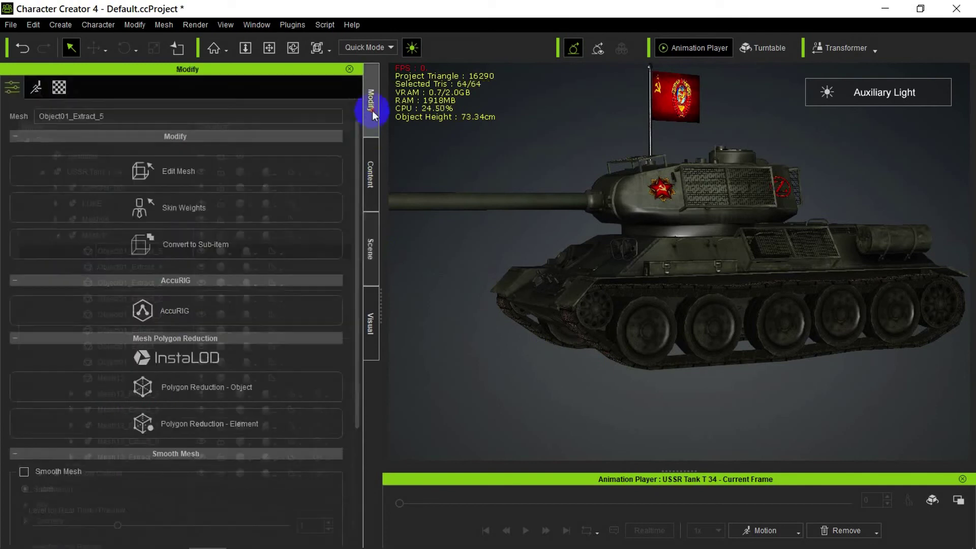
{"action": "left_click", "coordinate": [314, 254]}
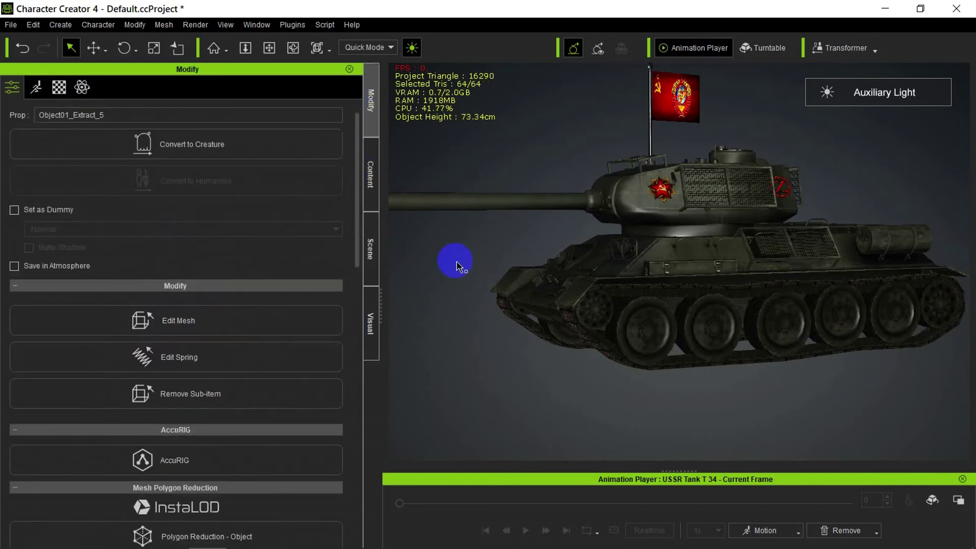
- Convert the Object01_Extract_4 and Object01_Extract_3 wheels to sub-items
{"action": "left_click", "coordinate": [370, 249]}
{"action": "left_click", "coordinate": [298, 247]}
{"action": "left_click", "coordinate": [370, 102]}
{"action": "left_click", "coordinate": [305, 244]}
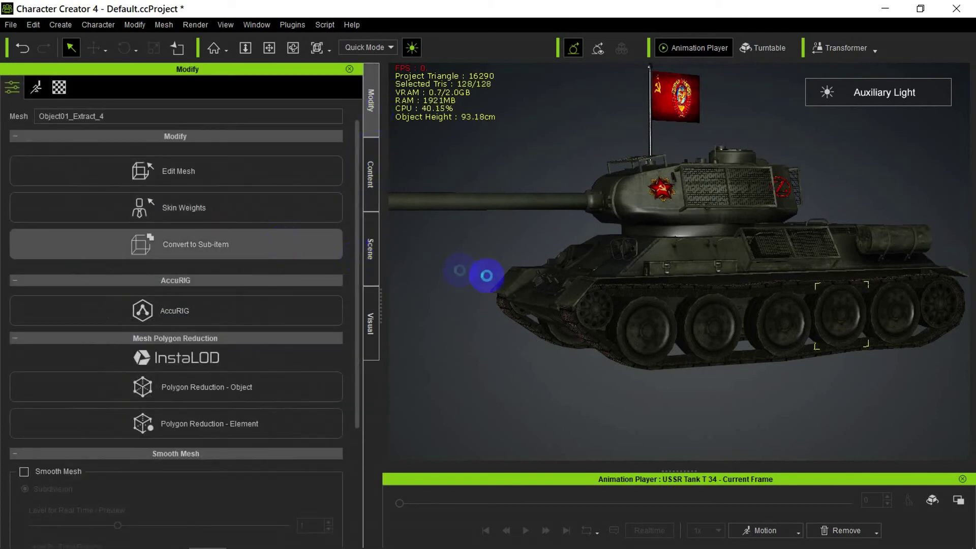
{"action": "left_click", "coordinate": [376, 246]}
{"action": "left_click", "coordinate": [48, 246]}
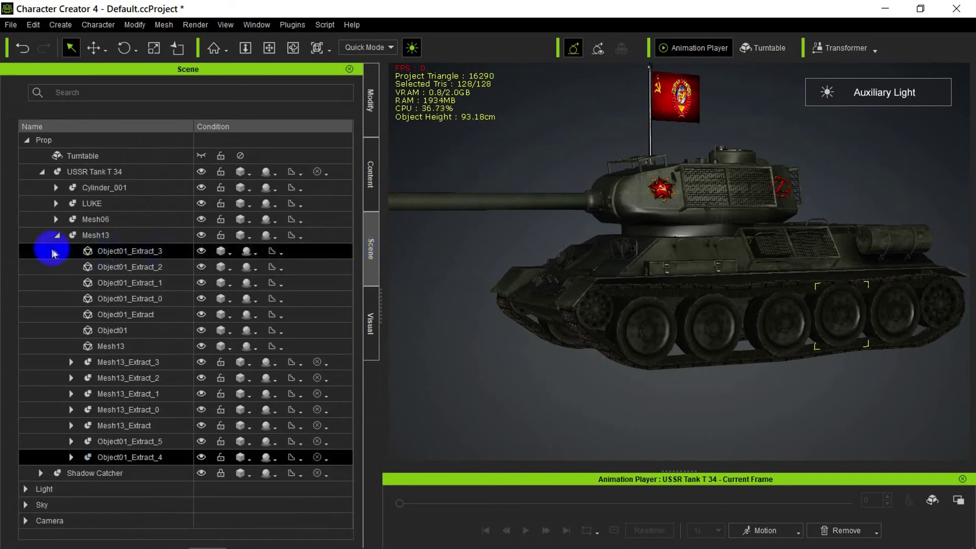
{"action": "left_click", "coordinate": [371, 115]}
{"action": "left_click", "coordinate": [269, 256]}
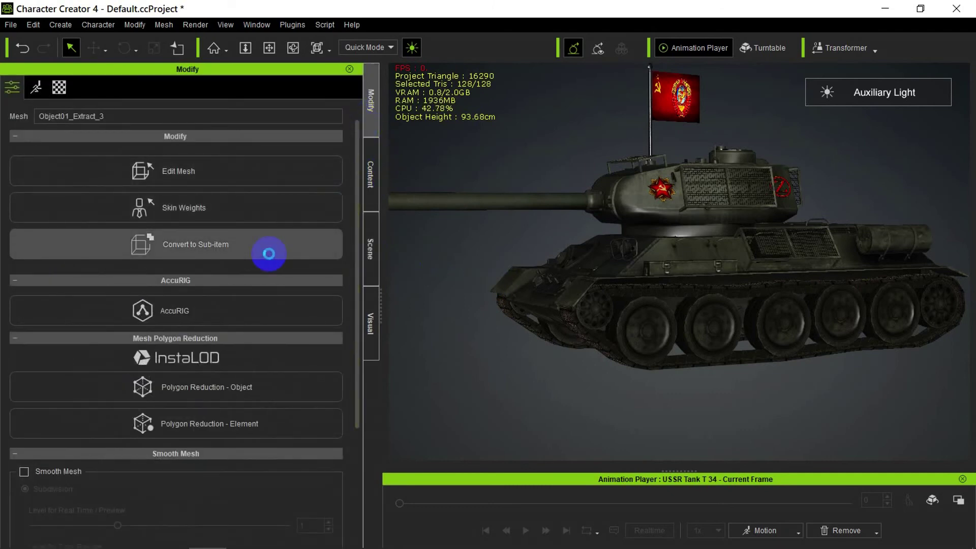
- Convert the Object01_Extract_2 and Object01_Extract_1 wheels to sub-items
{"action": "left_click", "coordinate": [370, 246]}
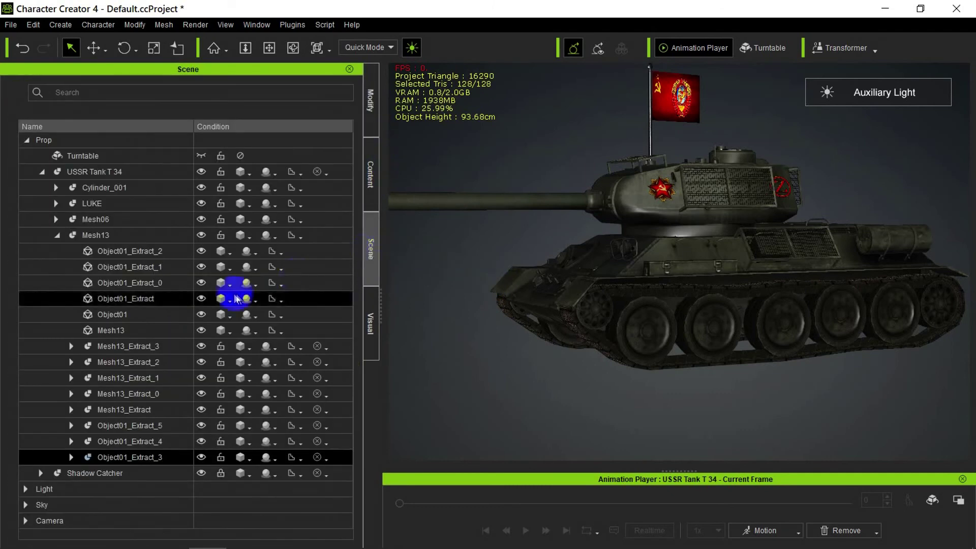
{"action": "left_click", "coordinate": [292, 250]}
{"action": "left_click", "coordinate": [371, 100]}
{"action": "left_click", "coordinate": [277, 244]}
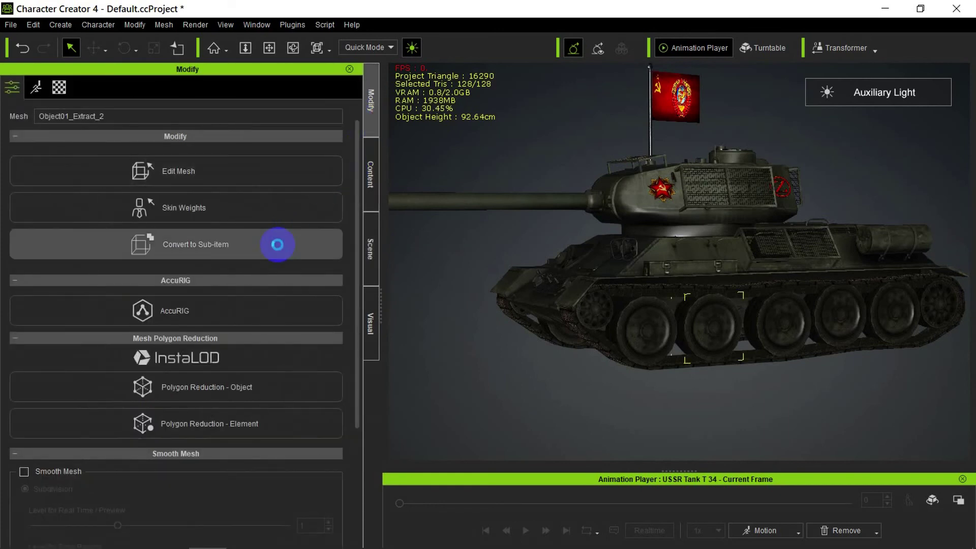
{"action": "left_click", "coordinate": [364, 246]}
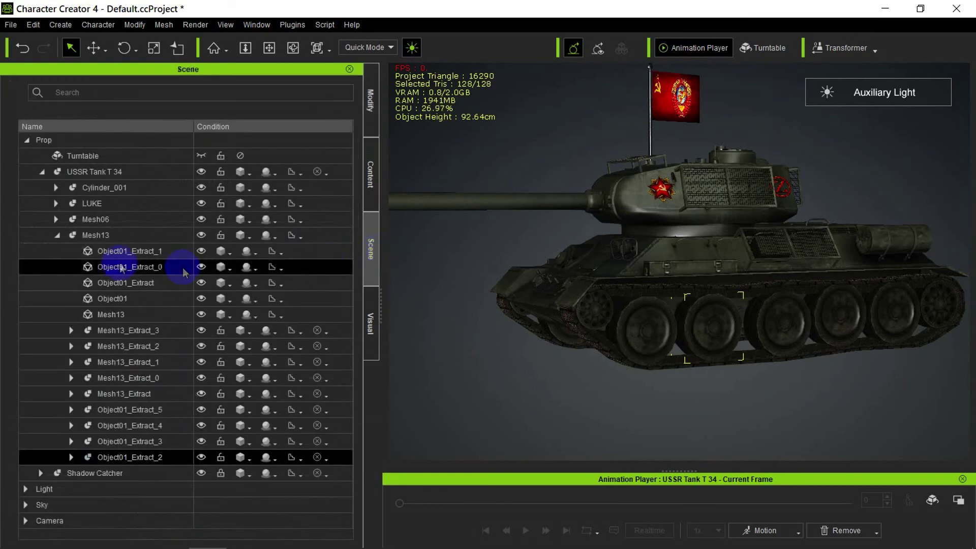
{"action": "left_click", "coordinate": [372, 102]}
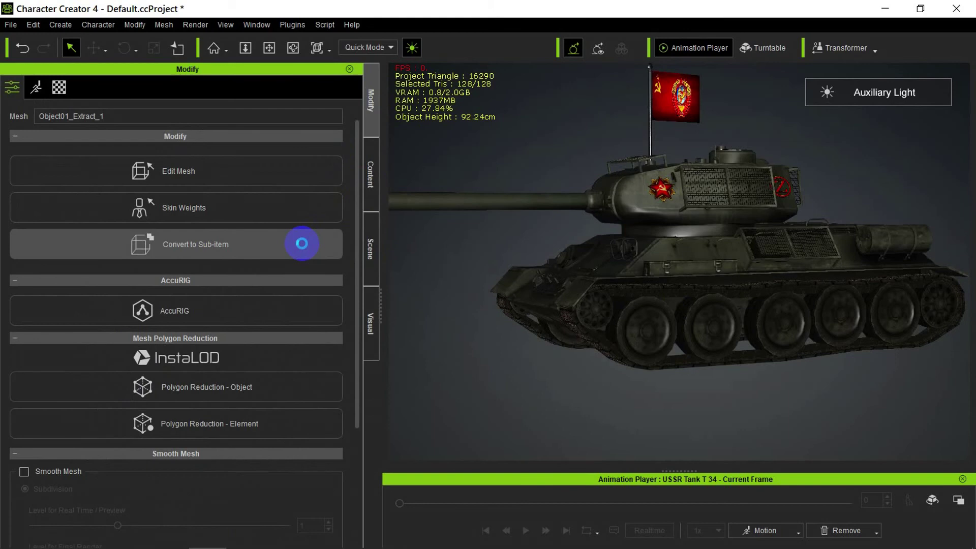
- Convert the Object01_Extract_0 and Object01_Extract wheels to sub-items
{"action": "left_click", "coordinate": [367, 247]}
{"action": "left_click", "coordinate": [63, 267]}
{"action": "left_click", "coordinate": [373, 114]}
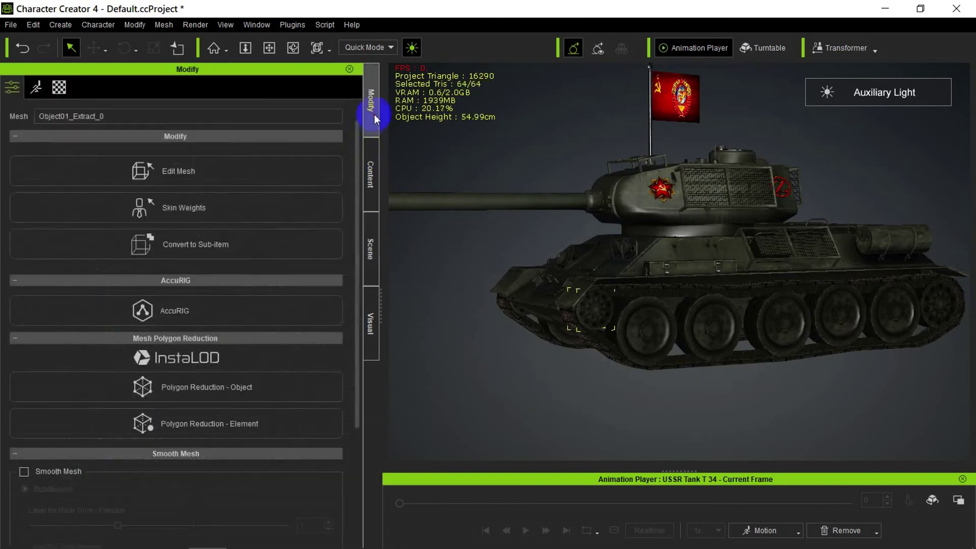
{"action": "left_click", "coordinate": [267, 245]}
{"action": "left_click", "coordinate": [374, 242]}
{"action": "left_click", "coordinate": [337, 220]}
{"action": "left_click", "coordinate": [369, 113]}
{"action": "left_click", "coordinate": [277, 253]}
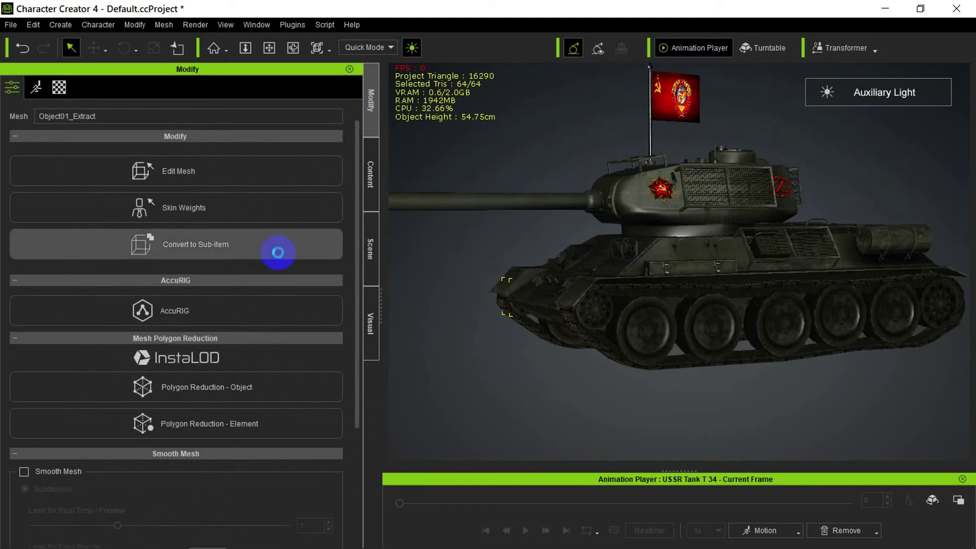
- Convert the remaining Object01 wheel to a sub-item and check the Mesh13 mesh
{"action": "left_click", "coordinate": [363, 279]}
{"action": "left_click", "coordinate": [120, 254]}
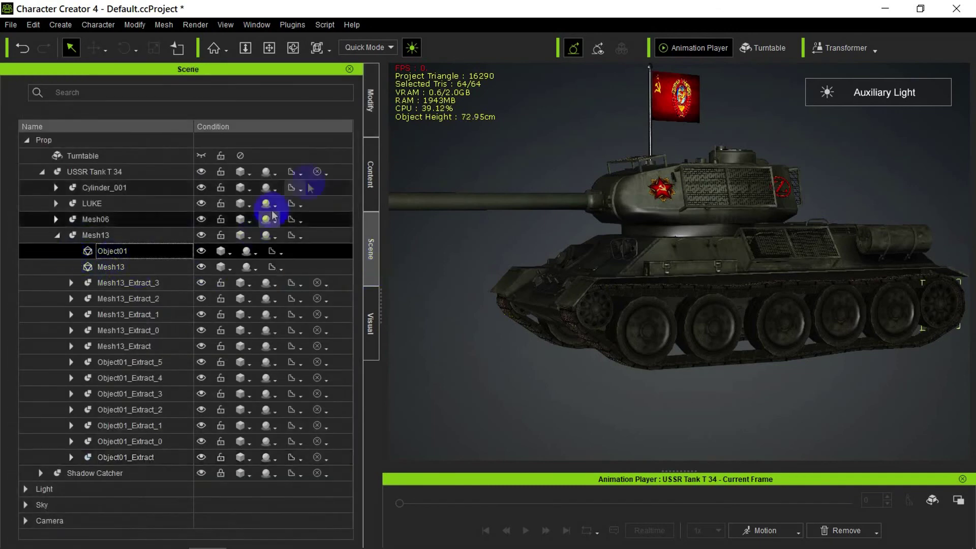
{"action": "left_click", "coordinate": [370, 112]}
{"action": "left_click", "coordinate": [286, 249]}
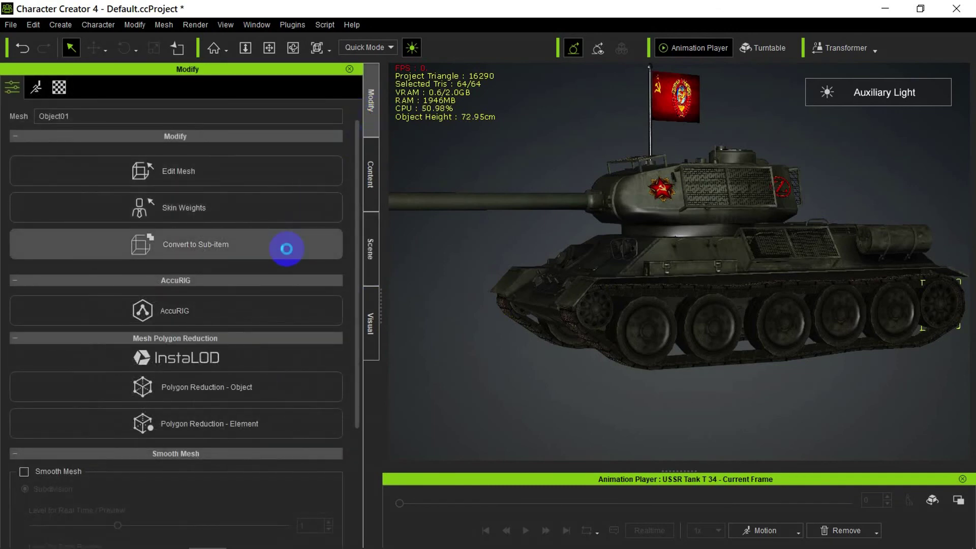
{"action": "left_click", "coordinate": [370, 249]}
{"action": "left_click", "coordinate": [56, 251]}
{"action": "left_click", "coordinate": [373, 116]}
{"action": "left_click", "coordinate": [372, 250]}
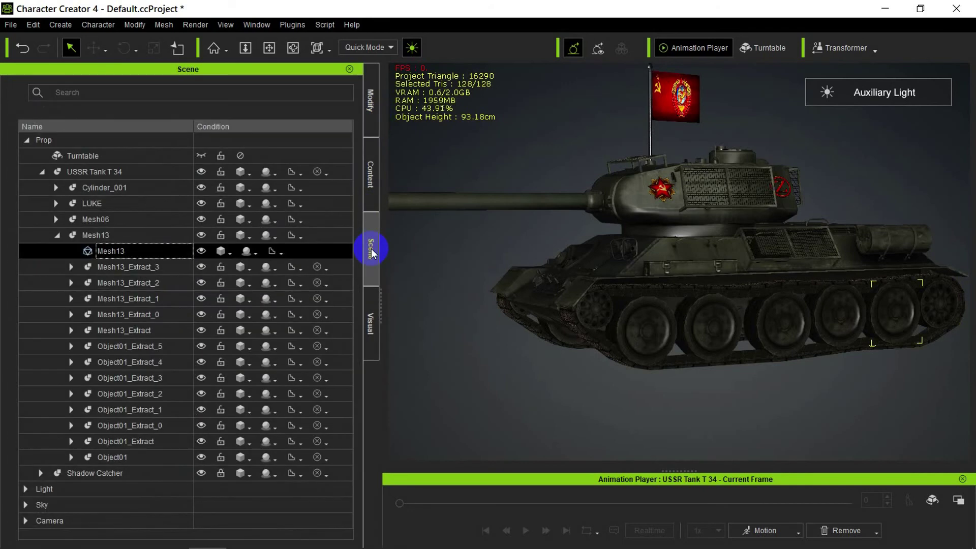
- Float the Modify settings beside the scene tree and attach the Mesh13_Extract_3 wheel to the USSR Tank T 34 root node
{"action": "left_click", "coordinate": [37, 267]}
{"action": "left_click", "coordinate": [371, 114]}
{"action": "left_click_drag", "start_coordinate": [242, 69], "coordinate": [829, 128]}
{"action": "left_click", "coordinate": [372, 176]}
{"action": "left_click_drag", "start_coordinate": [936, 285], "coordinate": [947, 515]}
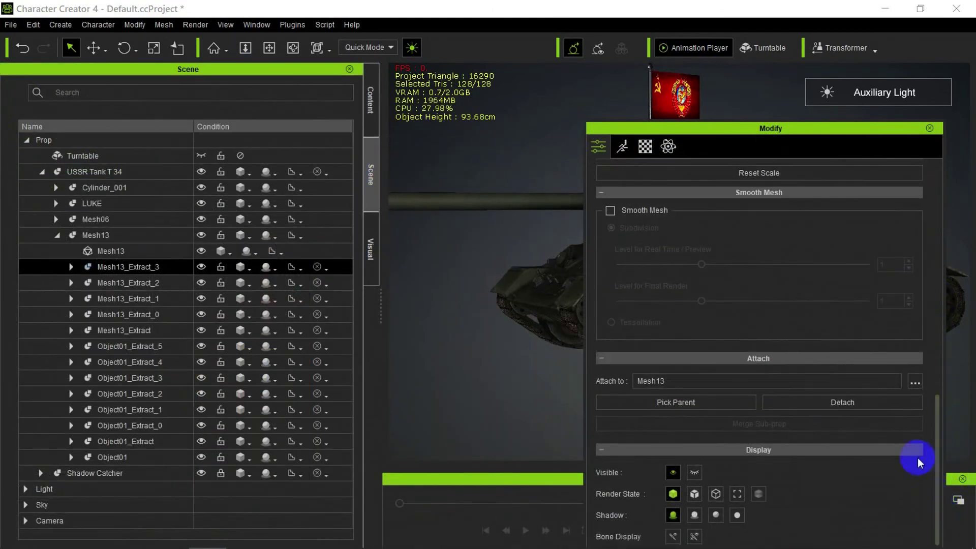
{"action": "left_click", "coordinate": [914, 381]}
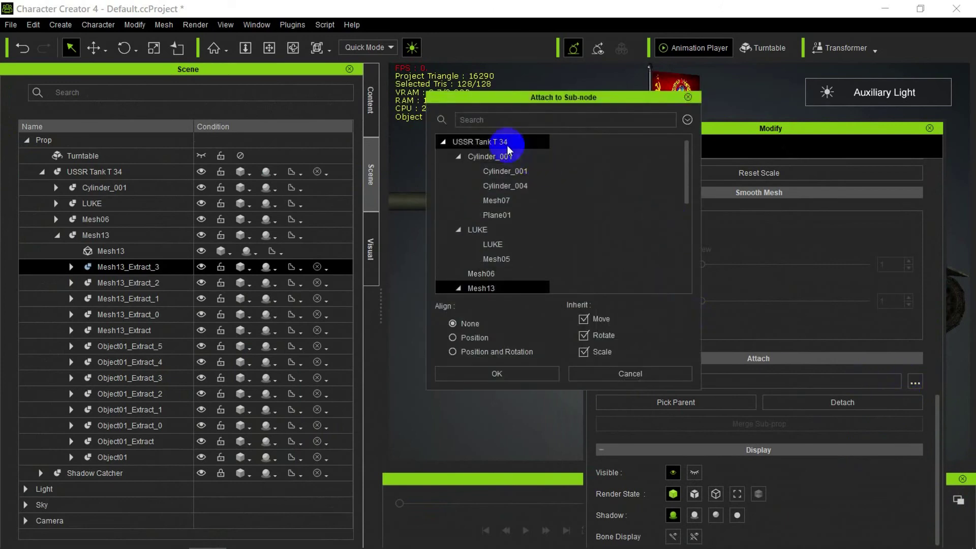
{"action": "left_click", "coordinate": [520, 371]}
- Reattach the Mesh13_Extract_2 and Mesh13_Extract_1 wheels from Mesh13 to the USSR Tank T 34 root node
{"action": "left_click", "coordinate": [53, 264]}
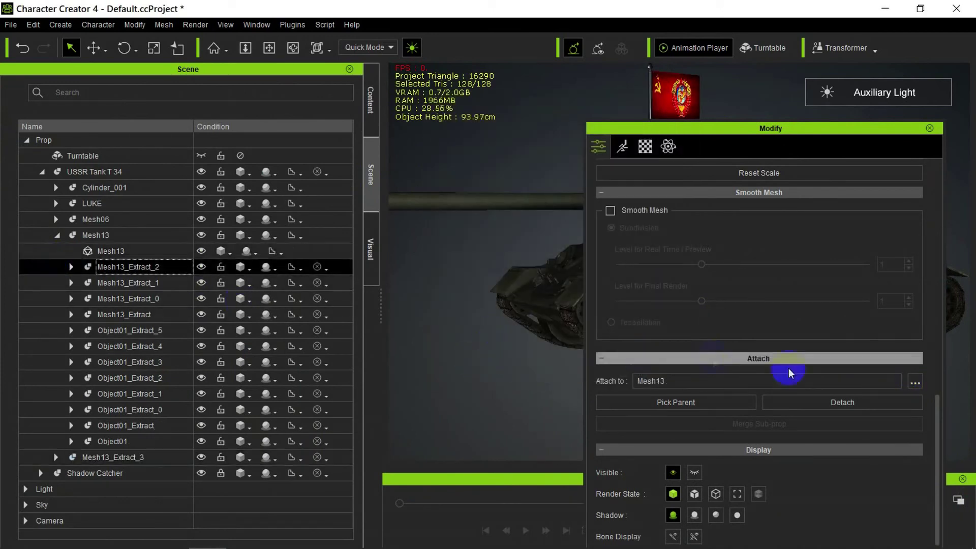
{"action": "left_click", "coordinate": [915, 381]}
{"action": "left_click", "coordinate": [511, 144]}
{"action": "left_click", "coordinate": [528, 375]}
{"action": "left_click", "coordinate": [47, 264]}
{"action": "left_click", "coordinate": [915, 382]}
{"action": "scroll", "coordinate": [496, 152], "scroll_direction": "up", "scroll_amount": 2}
{"action": "left_click", "coordinate": [496, 143]}
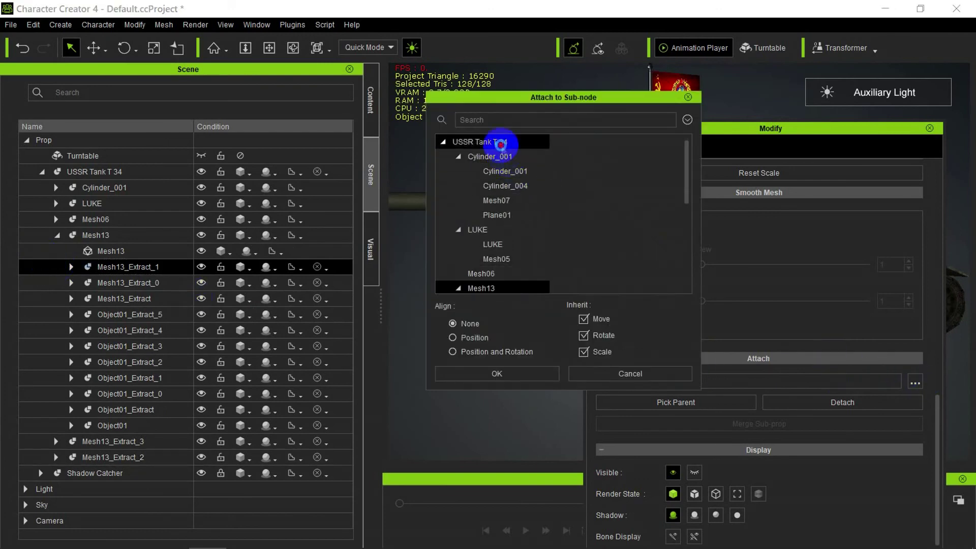
{"action": "left_click", "coordinate": [513, 373]}
- Reattach the Mesh13_Extract_0 and Mesh13_Extract wheels from Mesh13 to the USSR Tank T 34 root node
{"action": "left_click", "coordinate": [47, 266]}
{"action": "left_click", "coordinate": [914, 382]}
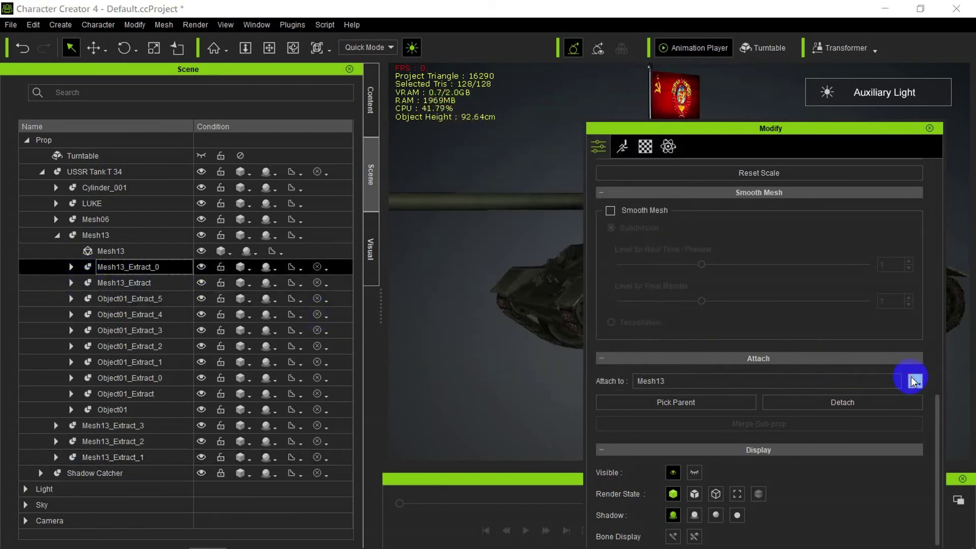
{"action": "left_click", "coordinate": [510, 375]}
{"action": "left_click", "coordinate": [45, 271]}
{"action": "left_click", "coordinate": [915, 381]}
{"action": "left_click", "coordinate": [509, 373]}
- Reattach the Object01_Extract_5 and Object01_Extract_4 wheels from Mesh13 to the USSR Tank T 34 root node
{"action": "left_click", "coordinate": [45, 266]}
{"action": "left_click", "coordinate": [915, 382]}
{"action": "left_click", "coordinate": [506, 142]}
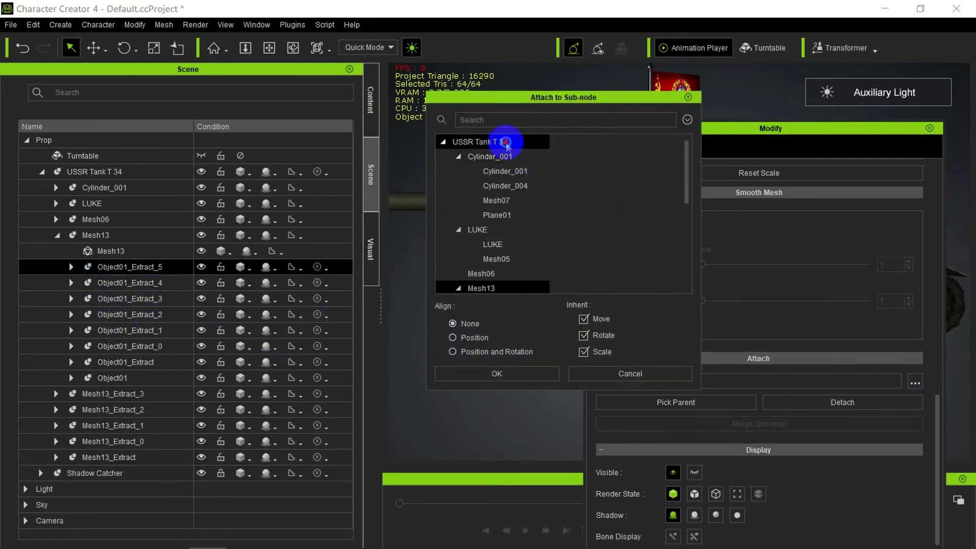
{"action": "left_click", "coordinate": [528, 372]}
{"action": "left_click", "coordinate": [75, 265]}
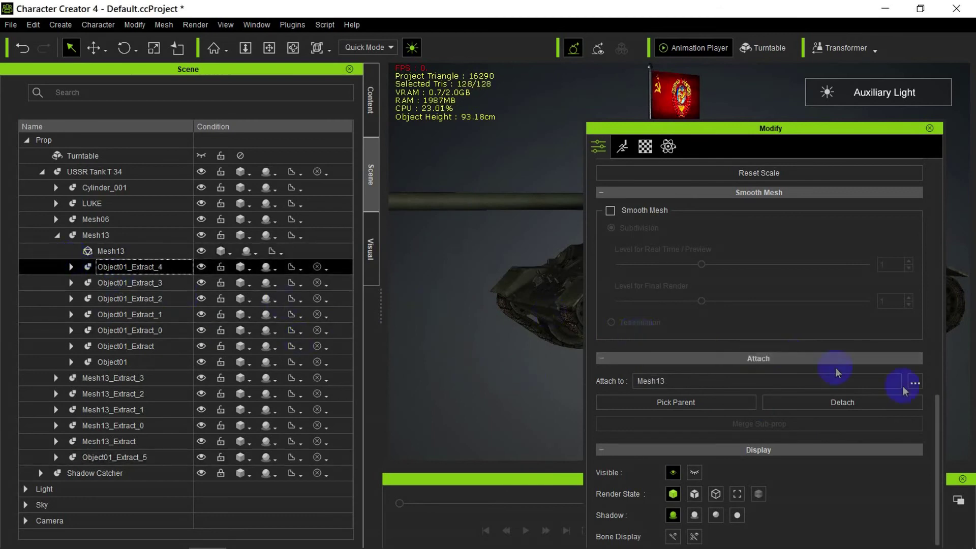
{"action": "left_click", "coordinate": [914, 381]}
{"action": "scroll", "coordinate": [516, 152], "scroll_direction": "up", "scroll_amount": 5}
{"action": "left_click", "coordinate": [503, 141]}
{"action": "left_click", "coordinate": [513, 373]}
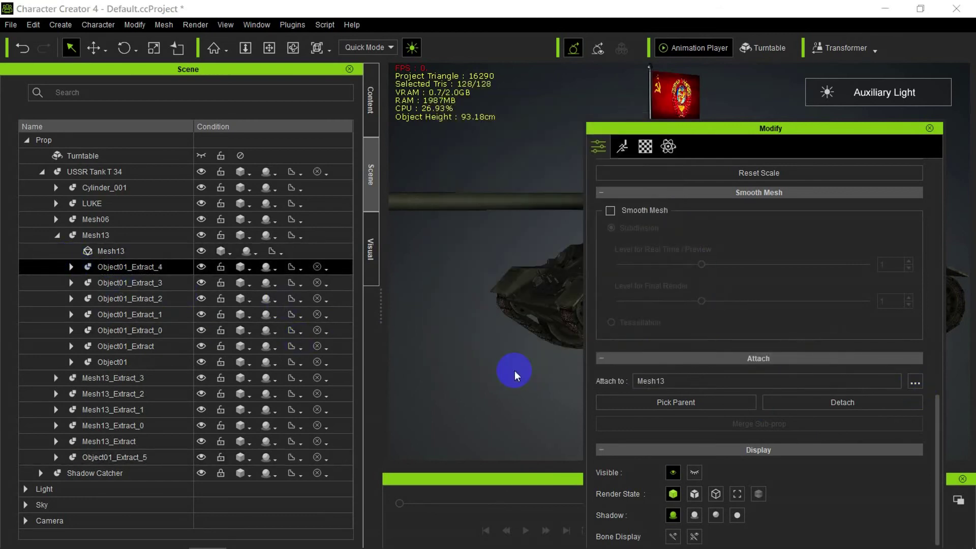
- Reattach the Object01_Extract_3 and Object01_Extract_2 wheels from Mesh13 to the USSR Tank T 34 root node
{"action": "left_click", "coordinate": [25, 268]}
{"action": "left_click", "coordinate": [915, 382]}
{"action": "left_click", "coordinate": [505, 142]}
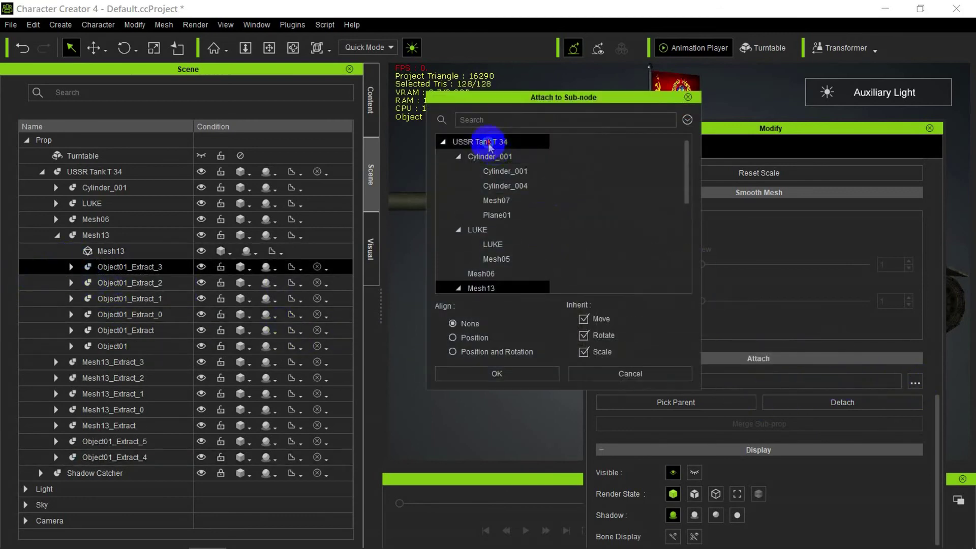
{"action": "left_click", "coordinate": [508, 373]}
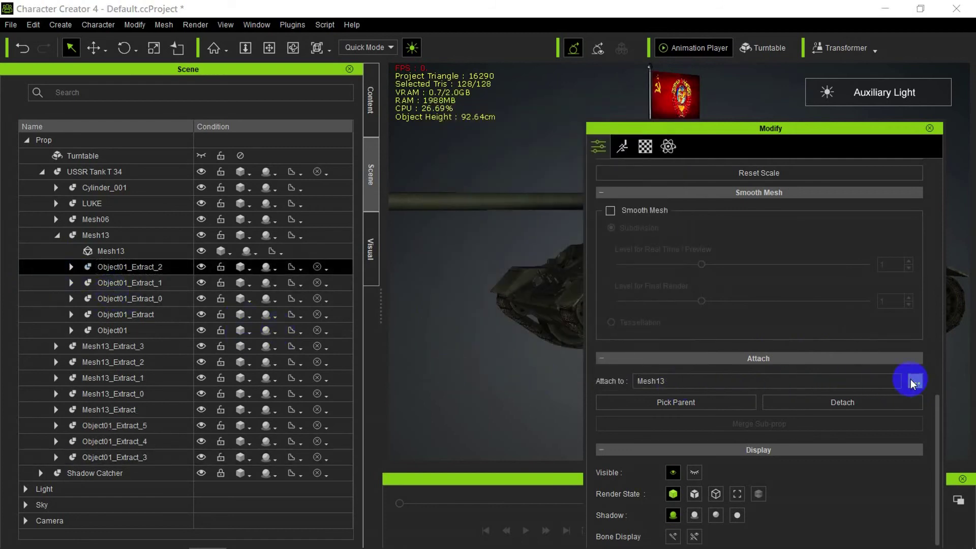
{"action": "left_click", "coordinate": [915, 382]}
{"action": "left_click", "coordinate": [505, 142]}
{"action": "left_click", "coordinate": [505, 374]}
- Reattach the Object01_Extract_1 and Object01_Extract_0 wheels from Mesh13 to the USSR Tank T 34 root node
{"action": "left_click", "coordinate": [51, 266]}
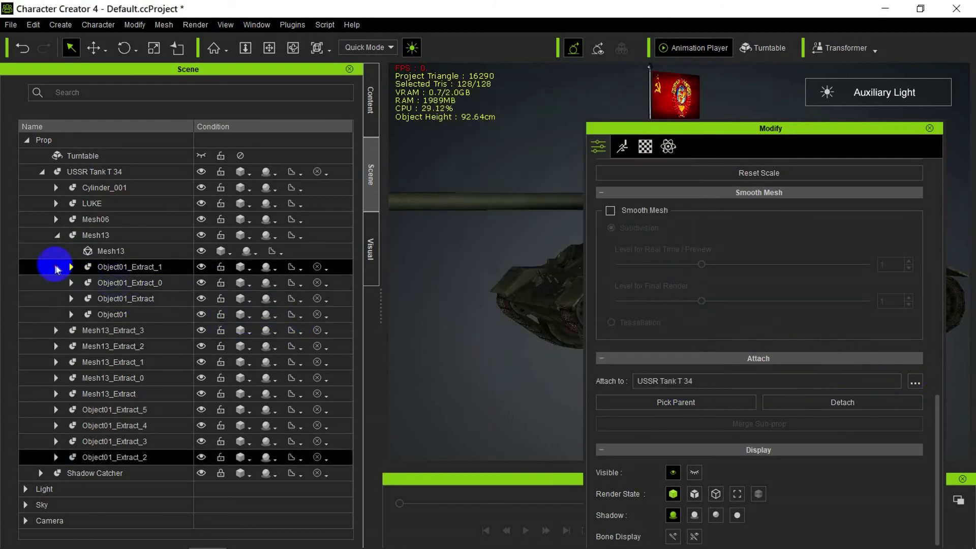
{"action": "left_click", "coordinate": [915, 382]}
{"action": "left_click", "coordinate": [505, 142]}
{"action": "left_click", "coordinate": [501, 372]}
{"action": "left_click", "coordinate": [51, 267]}
{"action": "left_click", "coordinate": [915, 382]}
{"action": "scroll", "coordinate": [503, 204], "scroll_direction": "up", "scroll_amount": 3}
{"action": "left_click", "coordinate": [497, 141]}
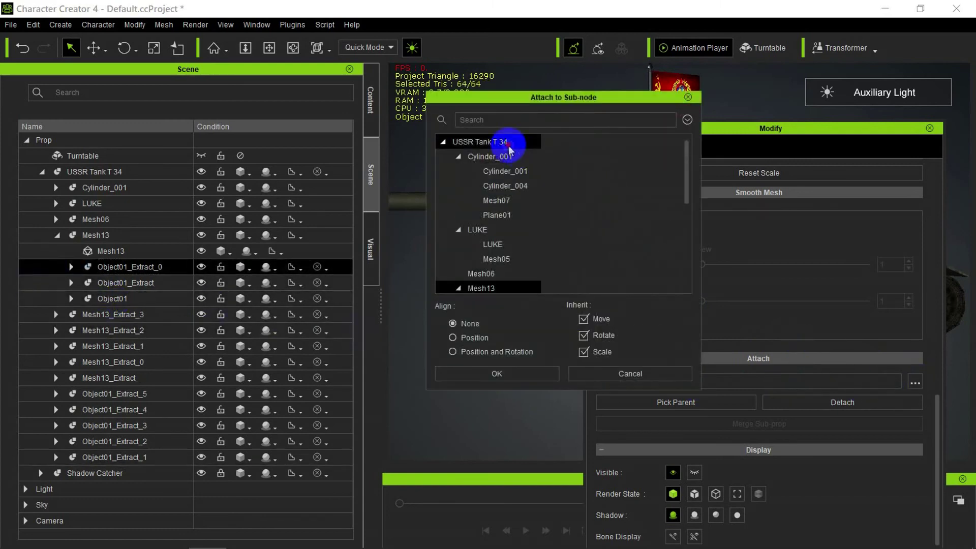
{"action": "left_click", "coordinate": [523, 373]}
- Reattach the Object01_Extract and Object01 wheels from Mesh13 to the USSR Tank T 34 root node
{"action": "left_click", "coordinate": [43, 269]}
{"action": "left_click", "coordinate": [914, 382]}
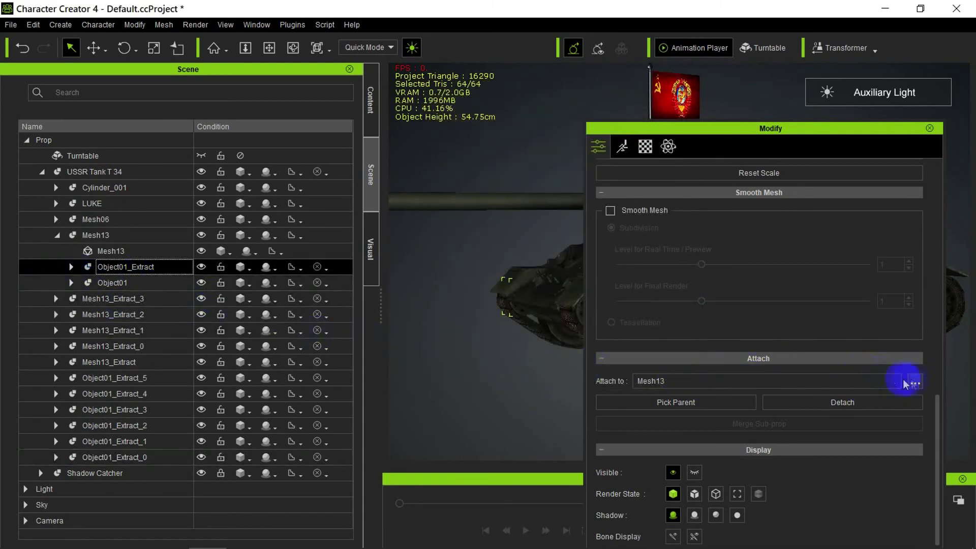
{"action": "scroll", "coordinate": [541, 226], "scroll_direction": "up", "scroll_amount": 2}
{"action": "left_click", "coordinate": [523, 375]}
{"action": "left_click", "coordinate": [46, 267]}
{"action": "left_click", "coordinate": [915, 381]}
{"action": "scroll", "coordinate": [506, 155], "scroll_direction": "up", "scroll_amount": 1}
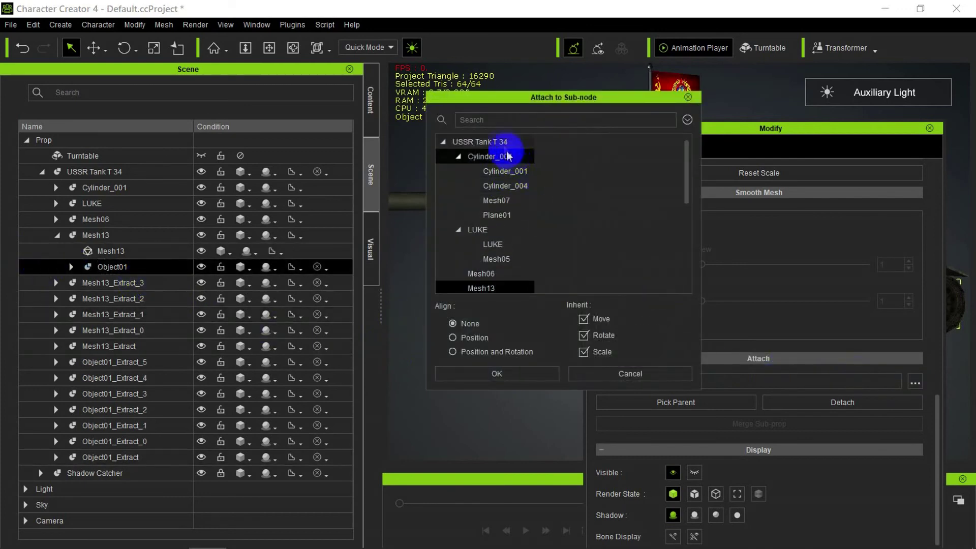
{"action": "left_click", "coordinate": [503, 144]}
{"action": "left_click", "coordinate": [535, 372]}
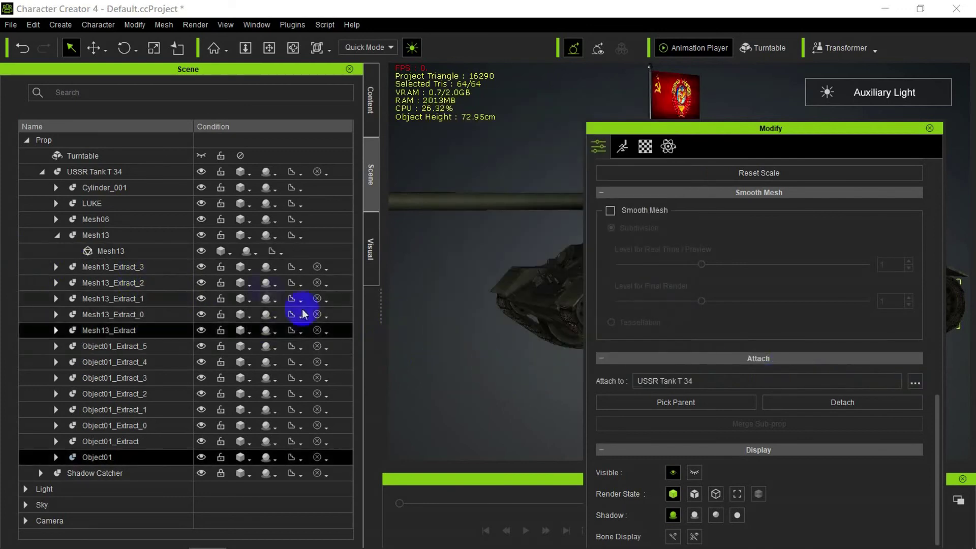
- Collapse Mesh13 in the scene tree, select the whole USSR Tank T 34 and dock the floating Modify settings again
{"action": "left_click", "coordinate": [60, 267]}
{"action": "left_click", "coordinate": [59, 267]}
{"action": "left_click", "coordinate": [60, 236]}
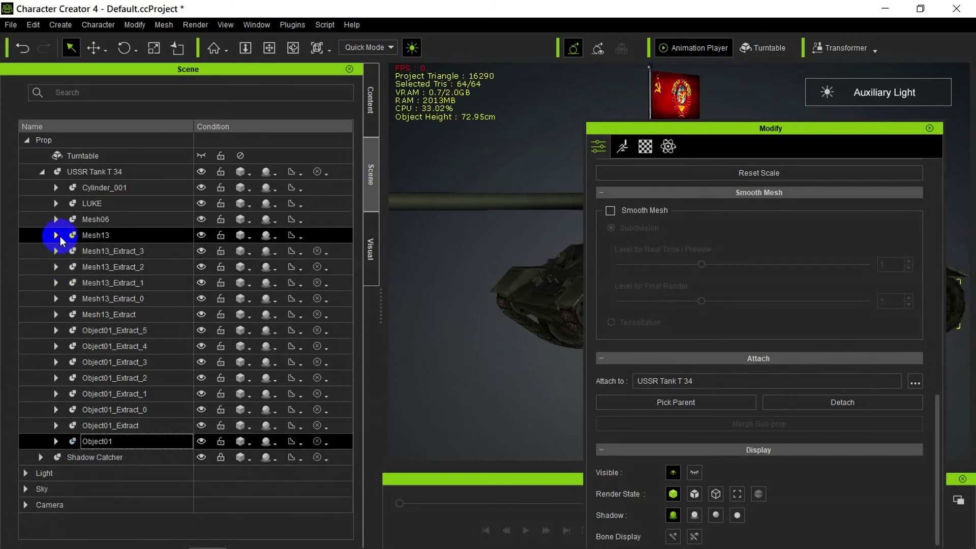
{"action": "left_click", "coordinate": [137, 173]}
{"action": "left_click_drag", "start_coordinate": [912, 152], "coordinate": [366, 207]}
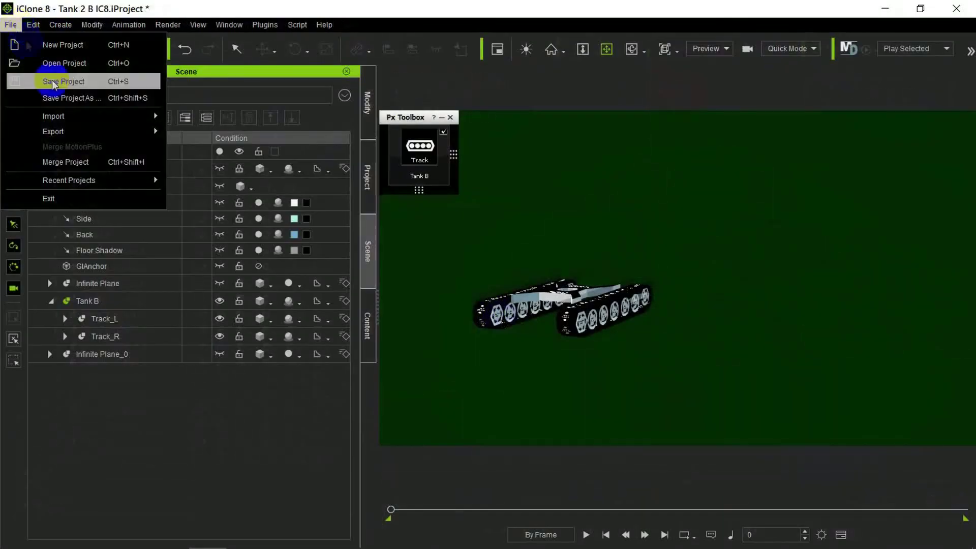
- Switch to iClone 8 and import USSR Tank T 34.iProp into the Tank 2 B IC8 project
{"action": "mouse_move", "coordinate": [56, 120]}
{"action": "left_click", "coordinate": [211, 122]}
{"action": "left_click", "coordinate": [183, 147]}
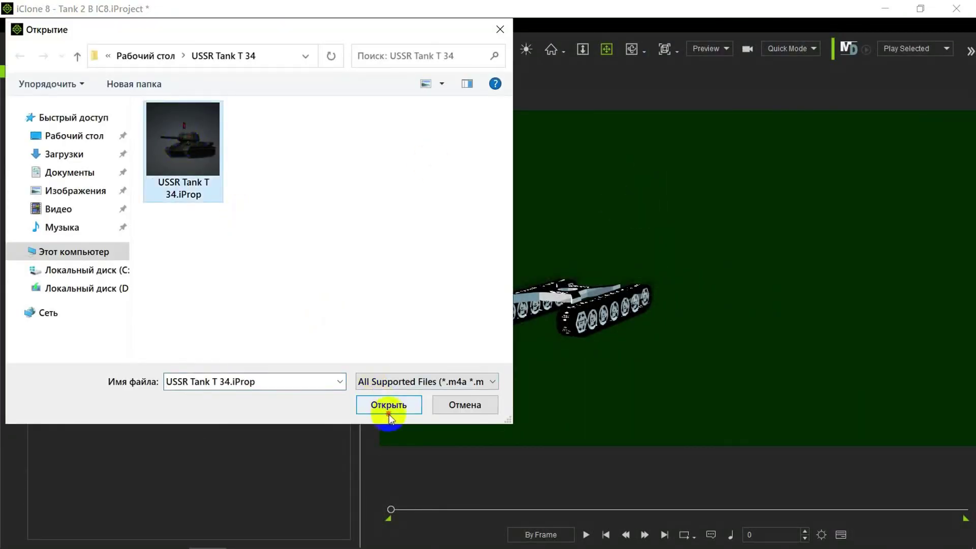
{"action": "left_click", "coordinate": [389, 407]}
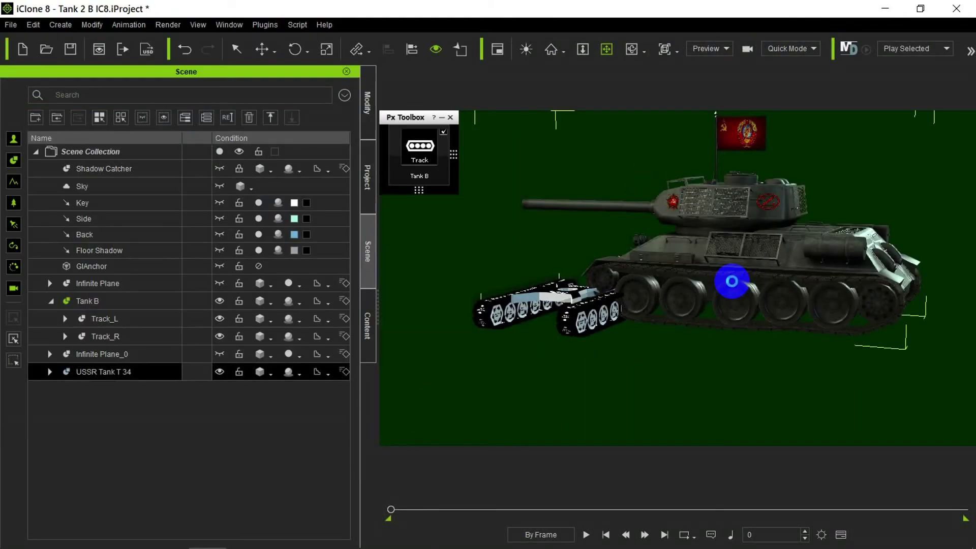
- Show the imported T-34 close up from the side and turn on the auxiliary light
{"action": "right_click_drag", "start_coordinate": [747, 295], "coordinate": [769, 300]}
{"action": "scroll", "coordinate": [769, 301], "scroll_direction": "up", "scroll_amount": 3}
{"action": "middle_click_drag", "start_coordinate": [769, 301], "coordinate": [684, 305]}
{"action": "left_click", "coordinate": [521, 45]}
{"action": "scroll", "coordinate": [708, 279], "scroll_direction": "up", "scroll_amount": 2}
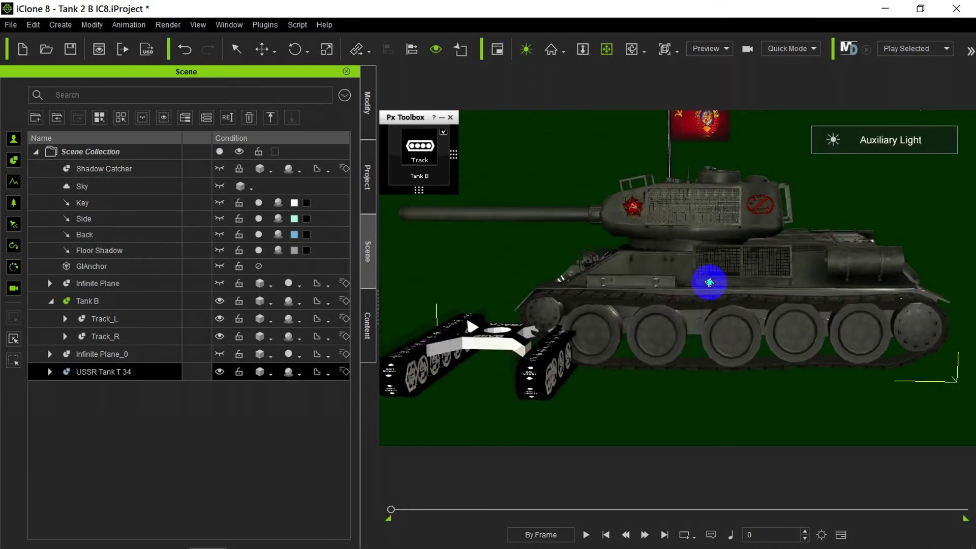
- Expand USSR Tank T 34 in the scene and hide its Cylinder_001, LUKE and Mesh06 sub-items
{"action": "left_click", "coordinate": [49, 371]}
{"action": "scroll", "coordinate": [53, 402], "scroll_direction": "down", "scroll_amount": 1}
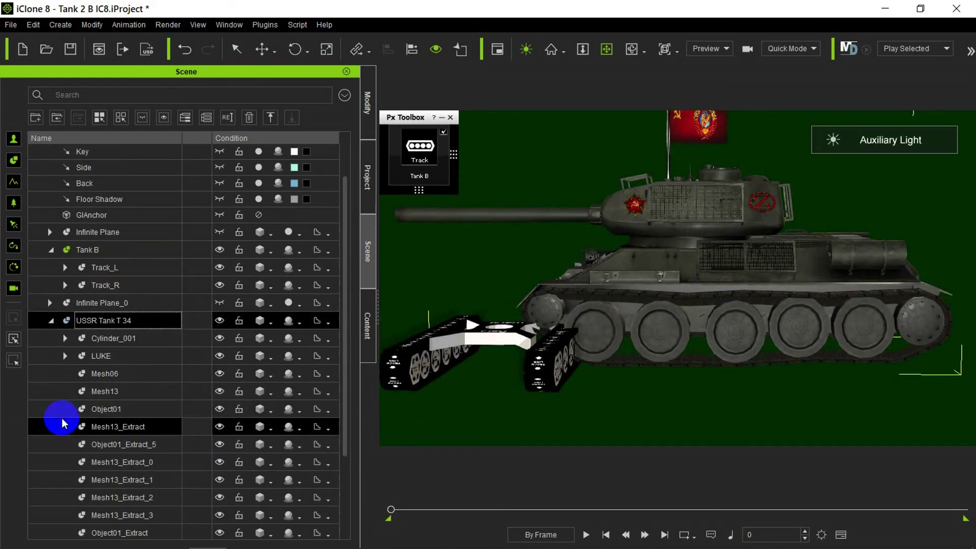
{"action": "left_click", "coordinate": [219, 338]}
{"action": "left_click", "coordinate": [219, 356]}
{"action": "left_click", "coordinate": [220, 373]}
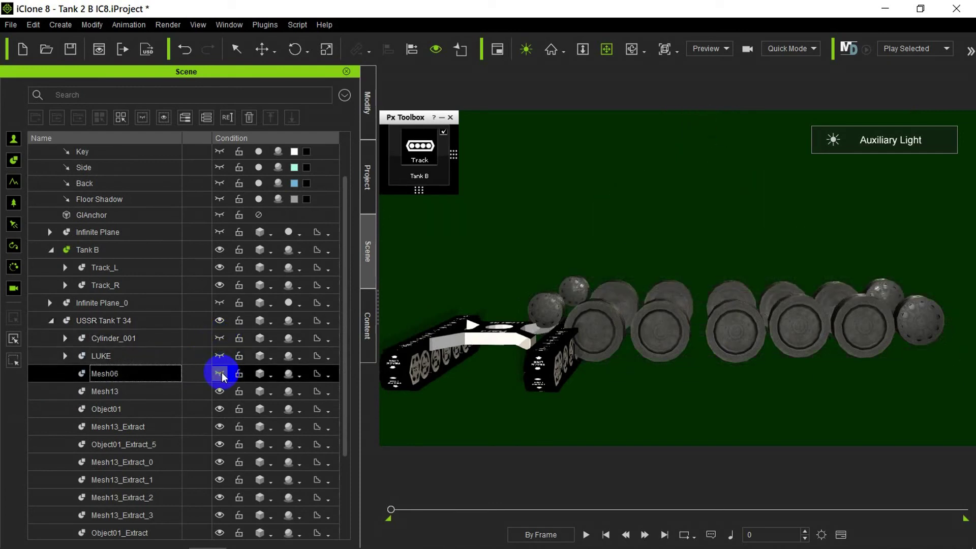
- Rename the T-34 wheel Mesh13 as L 5 and the wheel Object01 as L6
{"action": "left_click", "coordinate": [133, 392]}
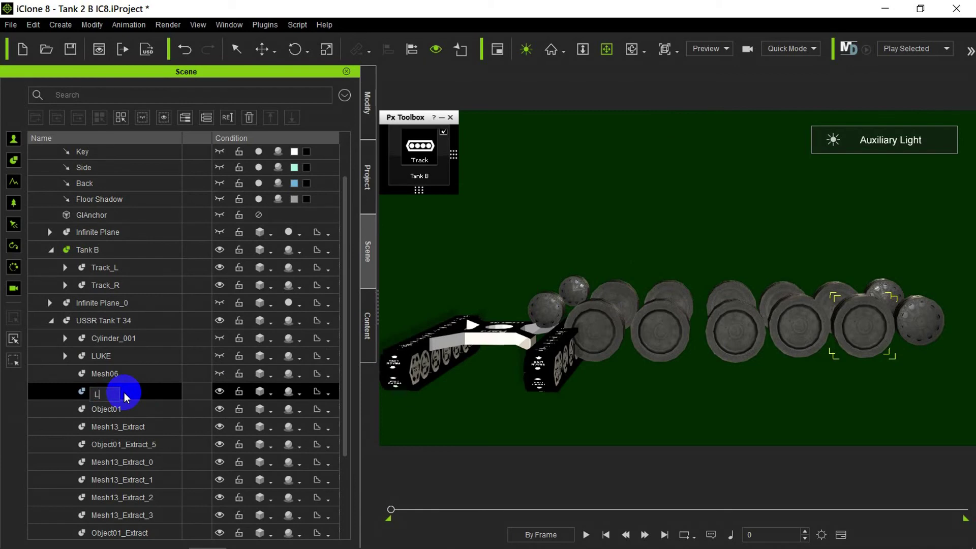
{"action": "left_click", "coordinate": [135, 407]}
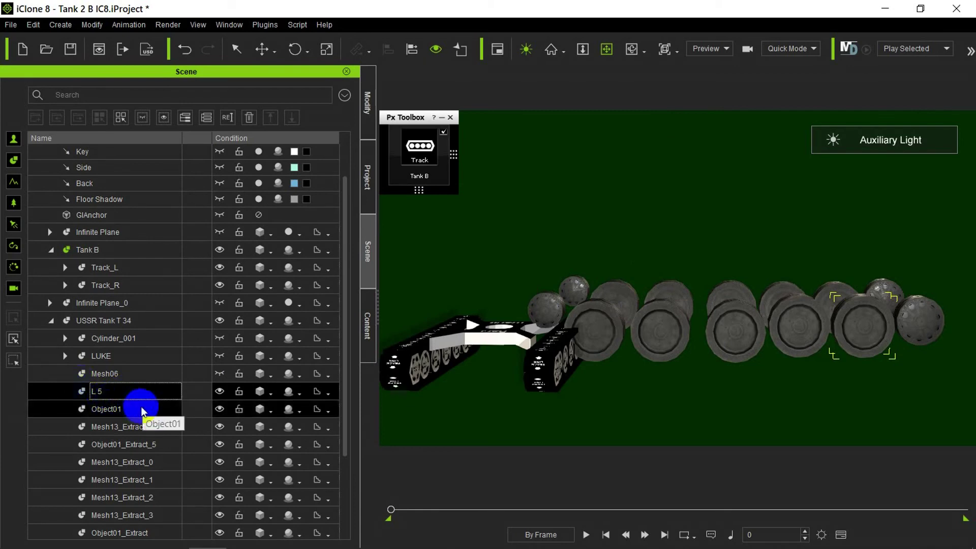
{"action": "double_click", "coordinate": [130, 412]}
{"action": "type", "text": "L6"}
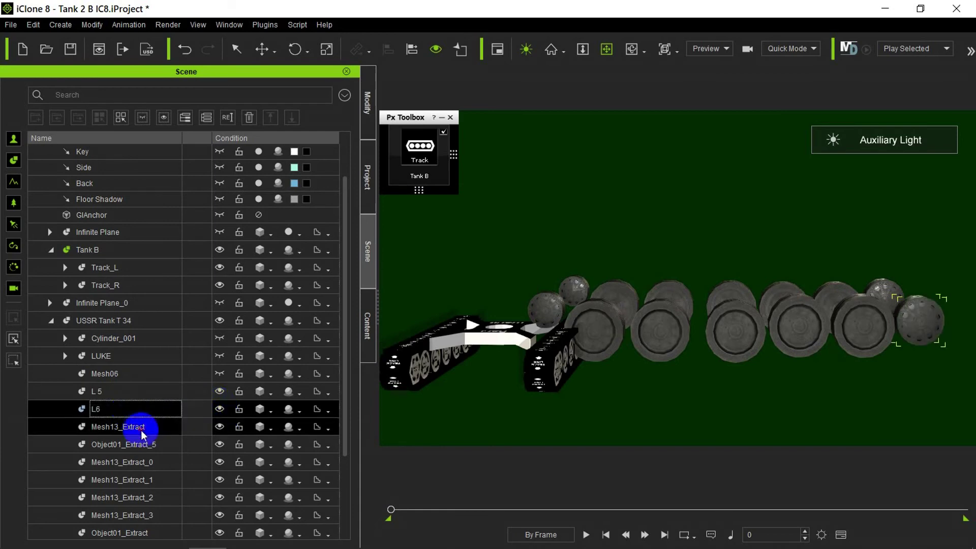
- Rename the T-34 wheel Mesh13_Extract as R 1 and the wheel Object01_Extract_5 as R 6
{"action": "left_click", "coordinate": [142, 430]}
{"action": "left_click", "coordinate": [165, 447]}
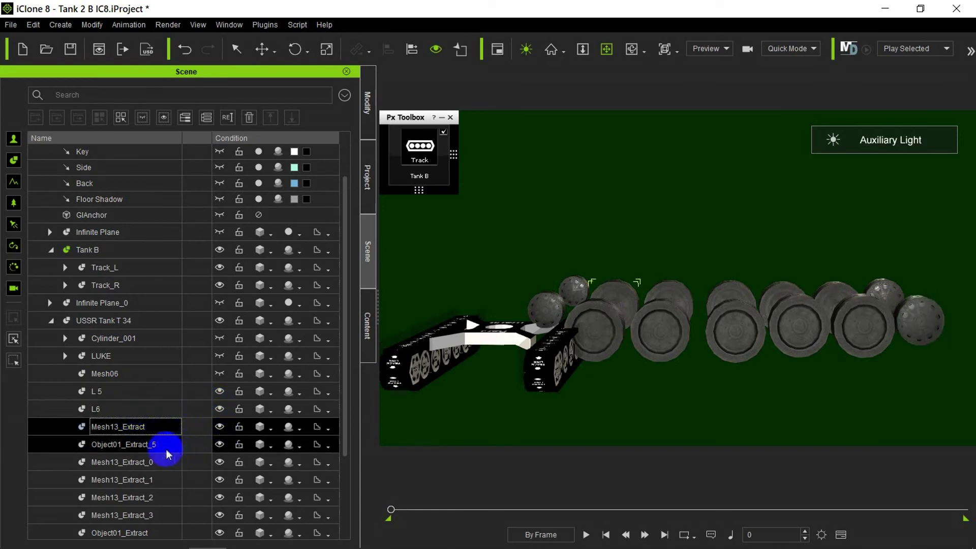
{"action": "left_click", "coordinate": [163, 458]}
{"action": "left_click", "coordinate": [163, 425]}
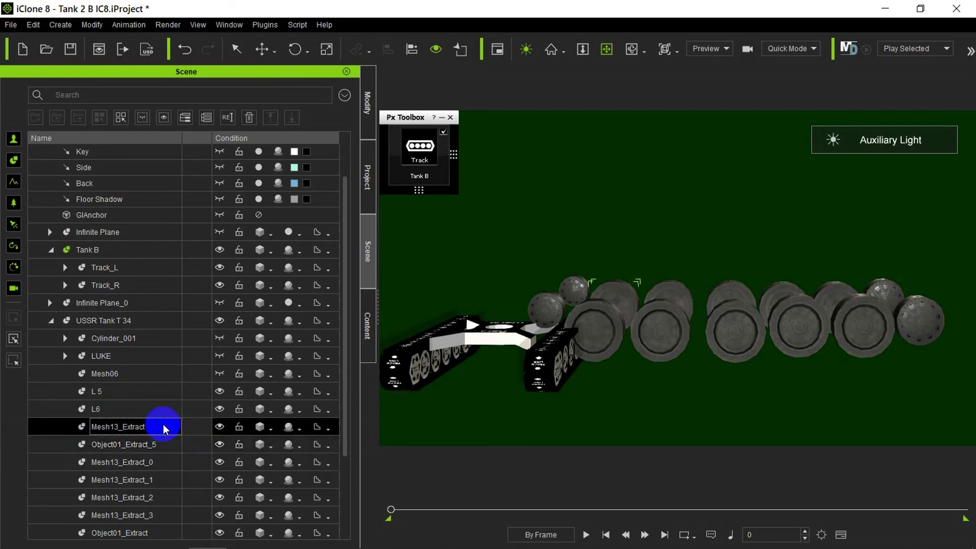
{"action": "left_click", "coordinate": [140, 428]}
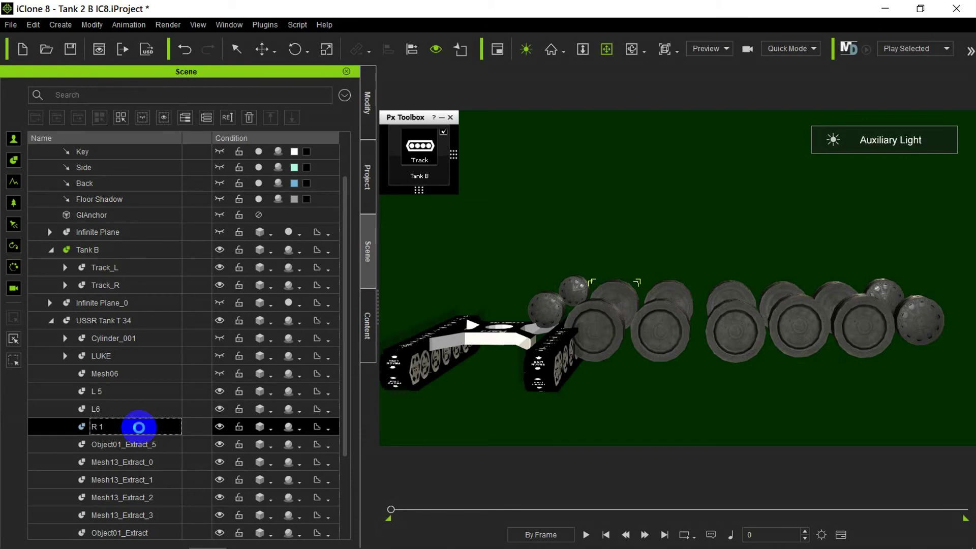
{"action": "left_click", "coordinate": [154, 446]}
{"action": "left_click", "coordinate": [155, 446]}
{"action": "key", "text": "BackSpace"}
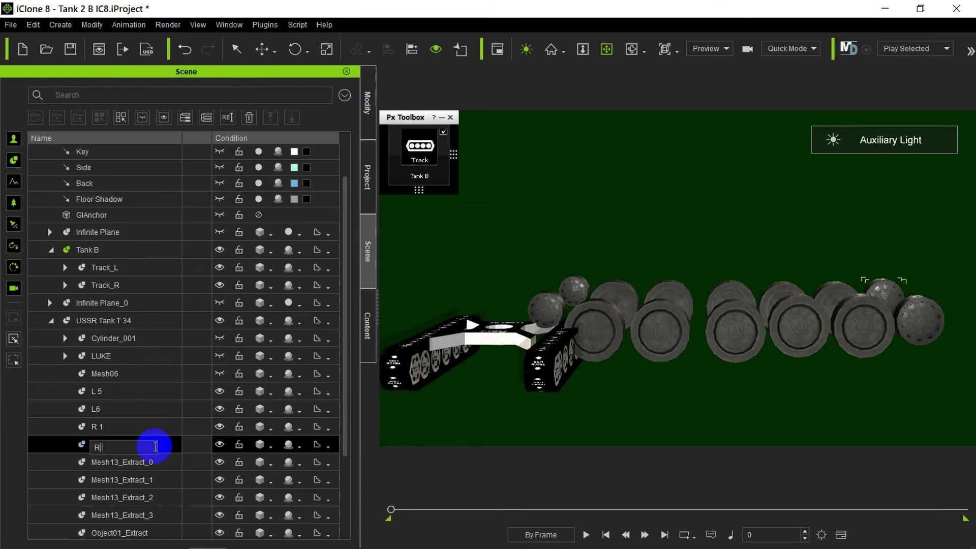
- Rename the wheel Mesh13_Extract_0 as R 3 and the wheel Mesh13_Extract_1 as R 5
{"action": "left_click", "coordinate": [154, 461]}
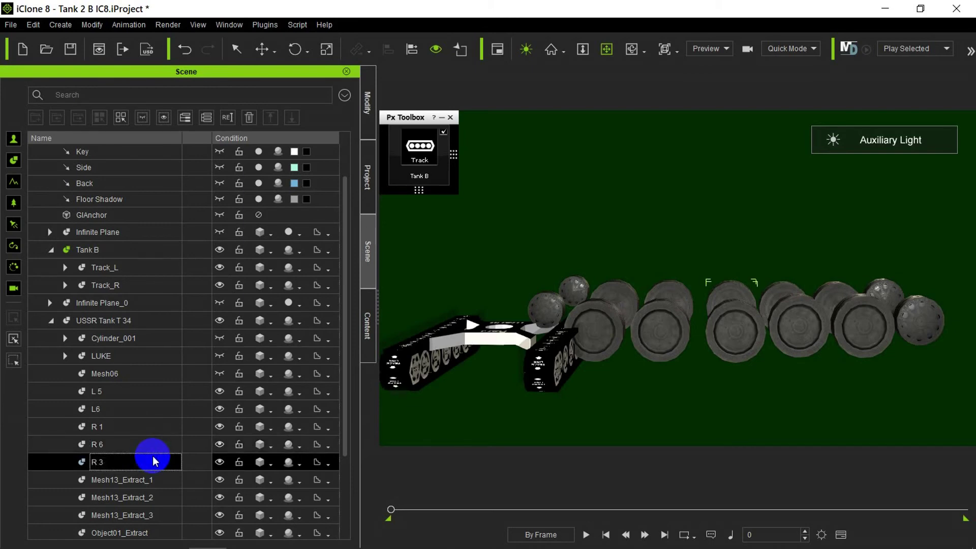
{"action": "left_click", "coordinate": [154, 482]}
{"action": "left_click", "coordinate": [152, 482]}
{"action": "type", "text": "R"}
{"action": "scroll", "coordinate": [153, 487], "scroll_direction": "down", "scroll_amount": 2}
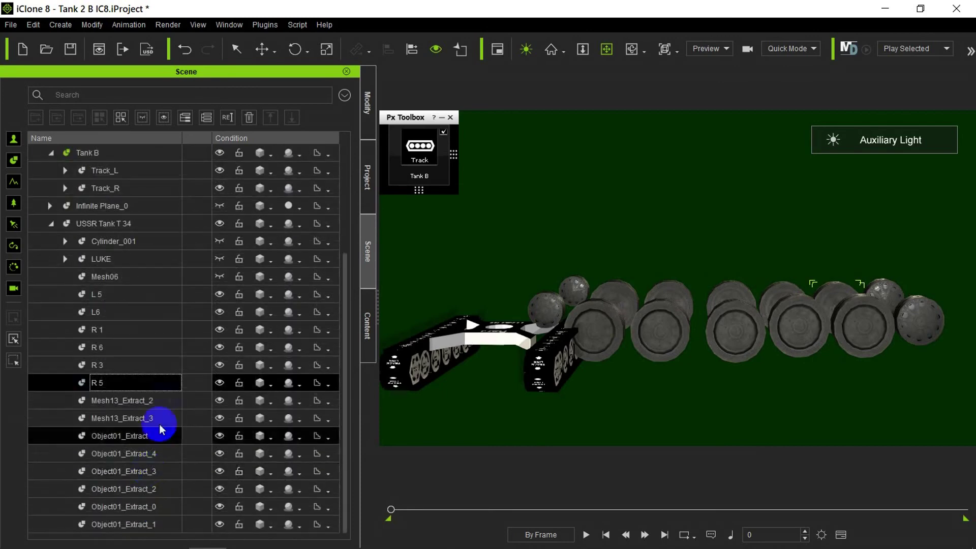
- Rename the wheel Mesh13_Extract_2 as L 1 and the wheel Mesh13_Extract_3 as L 3
{"action": "left_click", "coordinate": [170, 400]}
{"action": "type", "text": "L 1"}
{"action": "key", "text": "Return"}
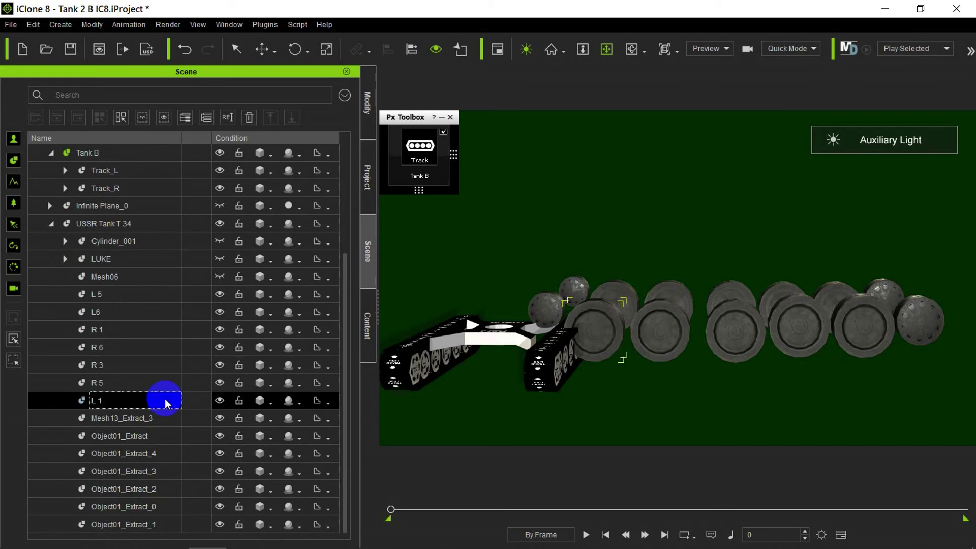
{"action": "left_click", "coordinate": [169, 418]}
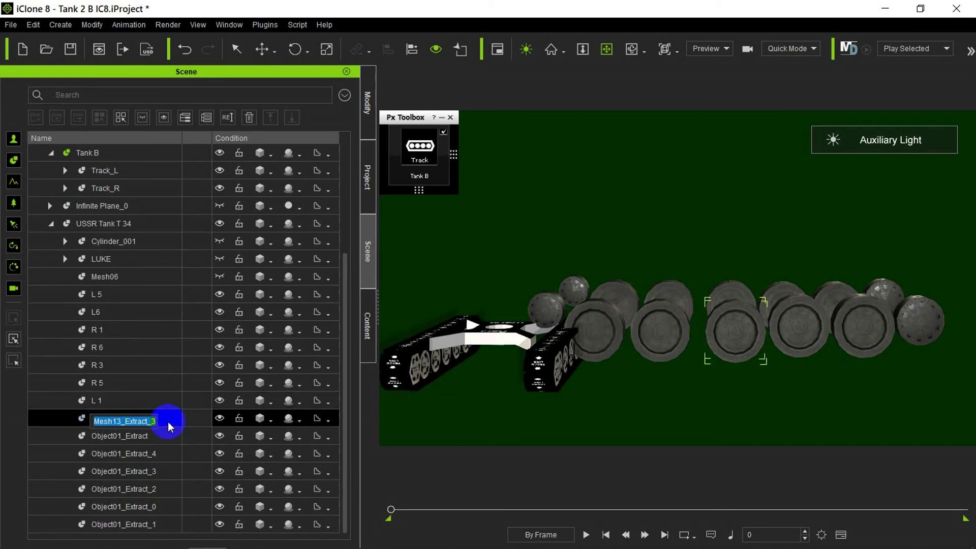
{"action": "type", "text": "L 3"}
{"action": "key", "text": "Return"}
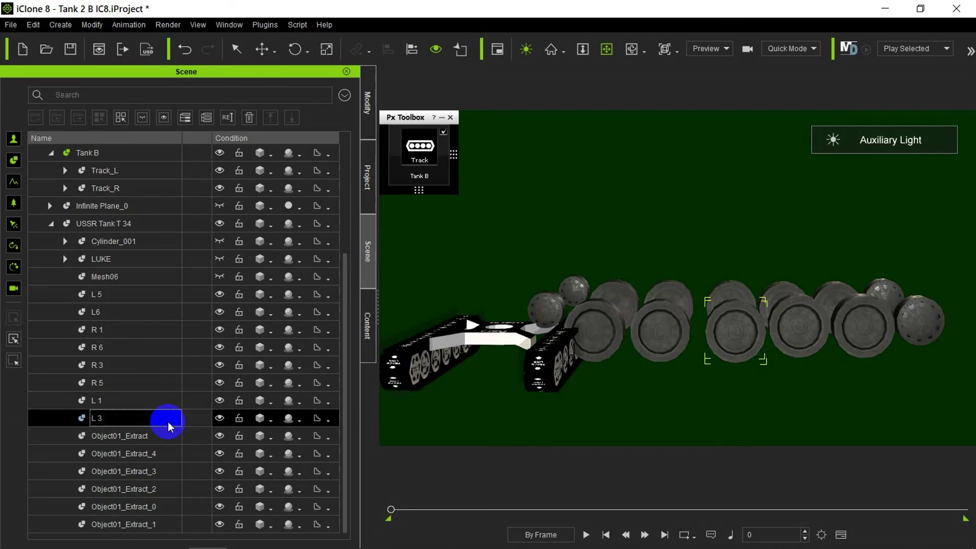
- Rename the wheel Object01_Extract as R 0 and the wheel Object01_Extract_4 as L 4
{"action": "left_click", "coordinate": [158, 436]}
{"action": "type", "text": "R 0"}
{"action": "key", "text": "Return"}
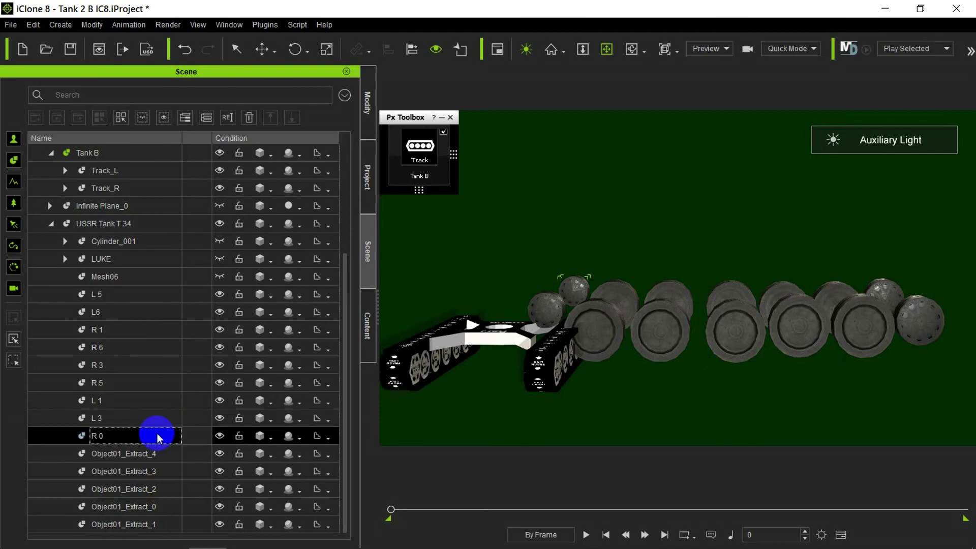
{"action": "left_click", "coordinate": [157, 454]}
{"action": "left_click", "coordinate": [157, 453]}
{"action": "key", "text": "BackSpace"}
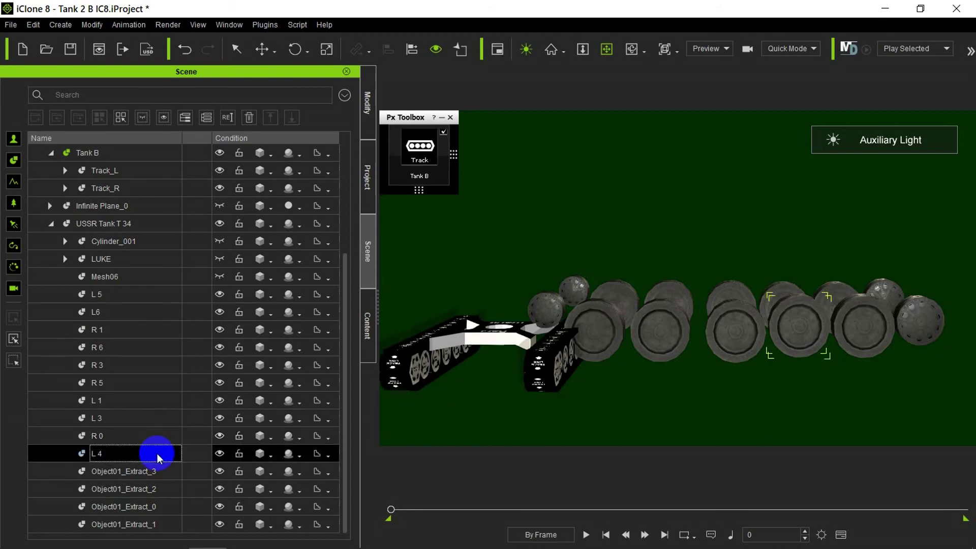
- Rename the wheel Object01_Extract_3 as R 4 and the wheel Object01_Extract_2 as L 2
{"action": "left_click", "coordinate": [157, 471]}
{"action": "left_click", "coordinate": [158, 472]}
{"action": "type", "text": "R 4"}
{"action": "key", "text": "Return"}
{"action": "left_click", "coordinate": [154, 489]}
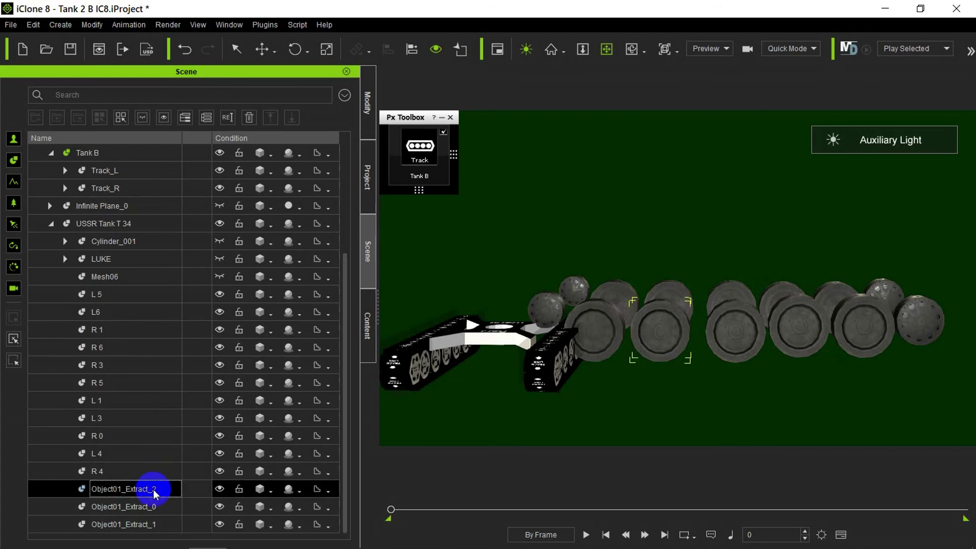
{"action": "left_click", "coordinate": [154, 490]}
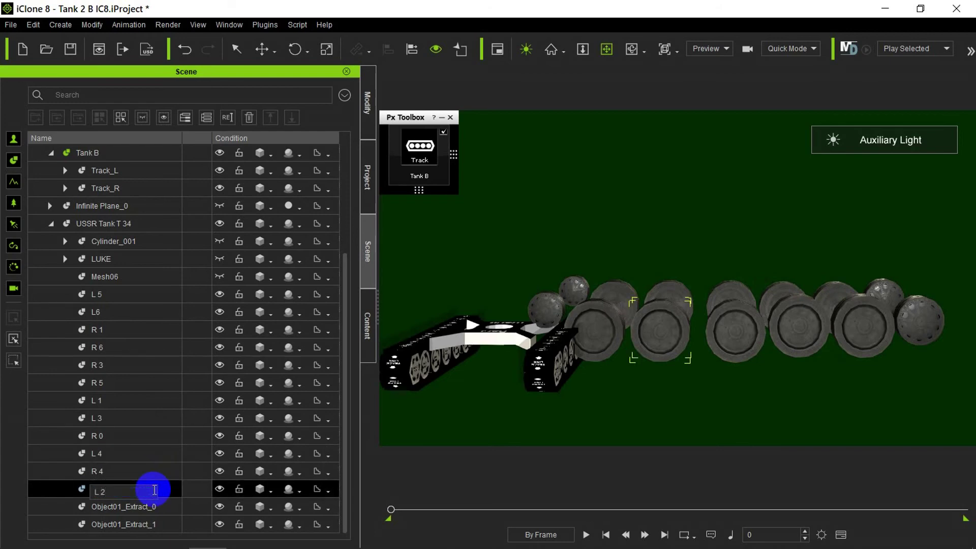
{"action": "type", "text": "L 2"}
{"action": "key", "text": "Return"}
- Rename the wheel Object01_Extract_0 as L 0 and the wheel Object01_Extract_1 as R 2
{"action": "left_click", "coordinate": [155, 505]}
{"action": "left_click", "coordinate": [159, 504]}
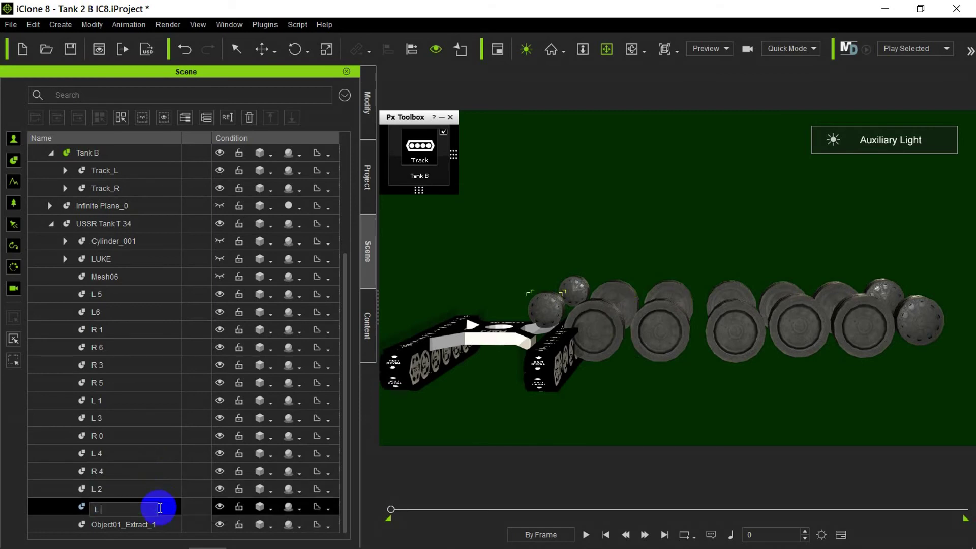
{"action": "key", "text": "Return"}
{"action": "left_click", "coordinate": [150, 521]}
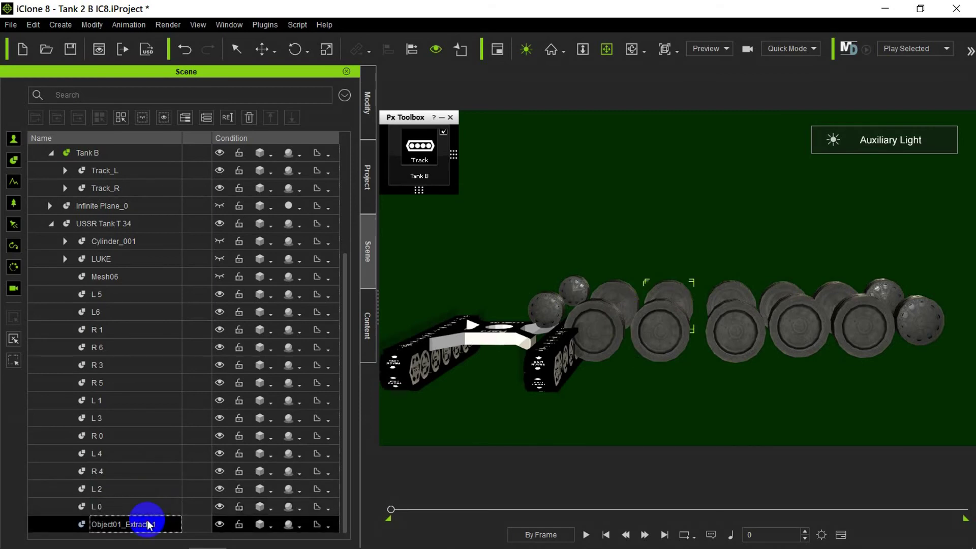
{"action": "left_click", "coordinate": [148, 520]}
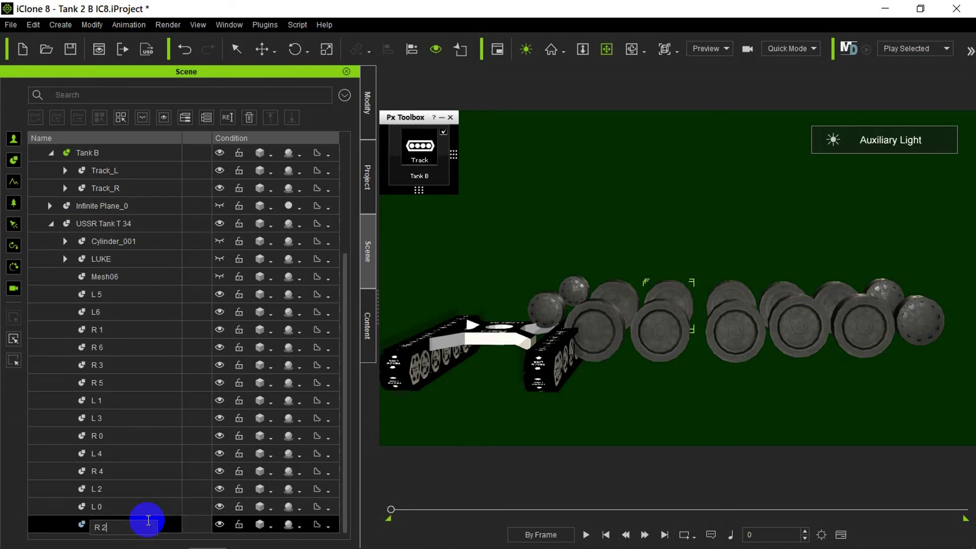
- Check each renamed T-34 wheel one after another, comparing its name with its position on the tank
{"action": "left_click", "coordinate": [157, 506]}
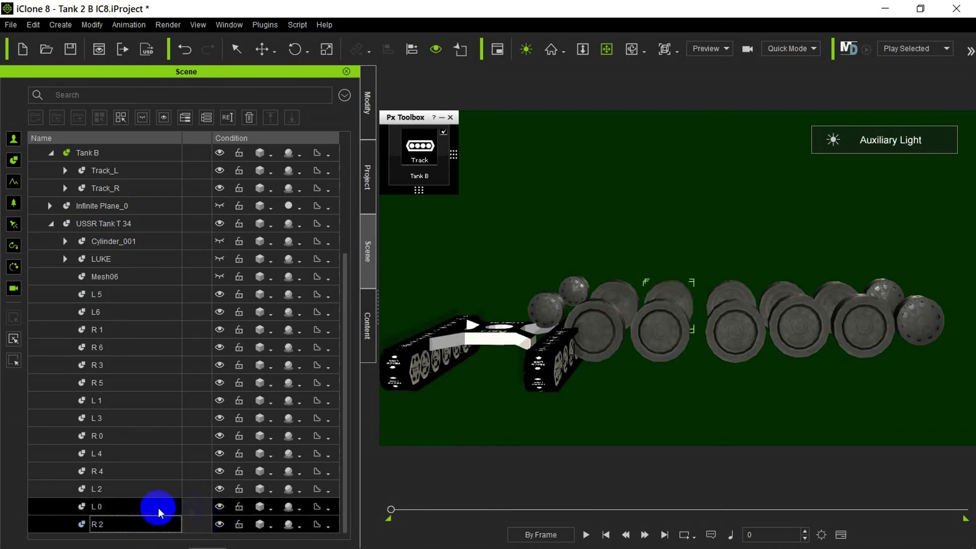
{"action": "left_click", "coordinate": [151, 490], "text": "ctrl"}
{"action": "left_click", "coordinate": [148, 474]}
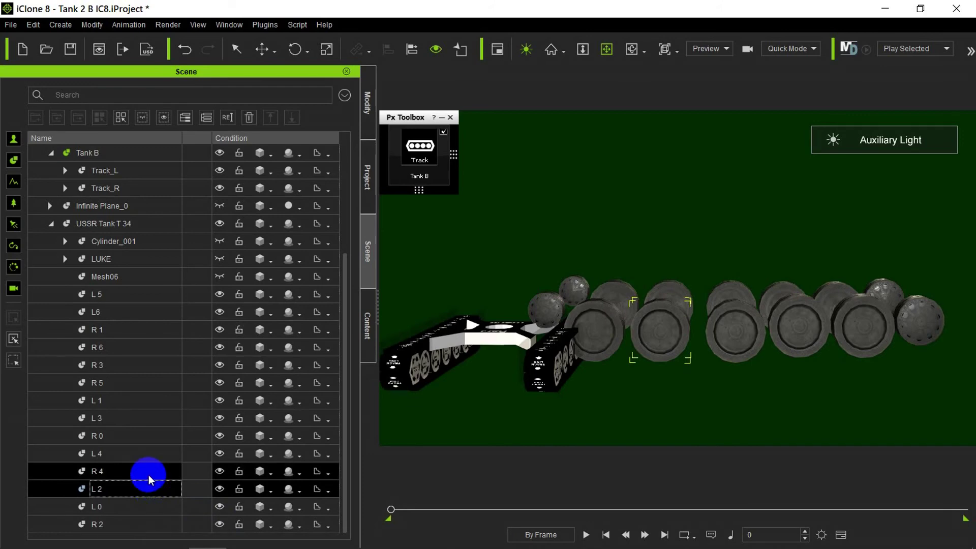
{"action": "left_click", "coordinate": [148, 452]}
{"action": "left_click", "coordinate": [147, 437]}
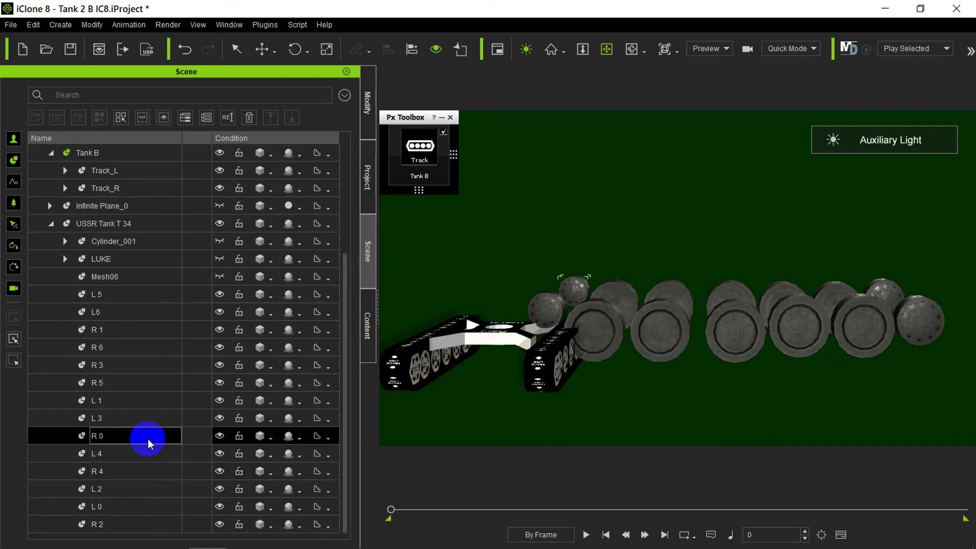
{"action": "left_click", "coordinate": [145, 418]}
{"action": "left_click", "coordinate": [145, 407], "text": "ctrl"}
{"action": "left_click", "coordinate": [143, 402]}
{"action": "left_click", "coordinate": [141, 384]}
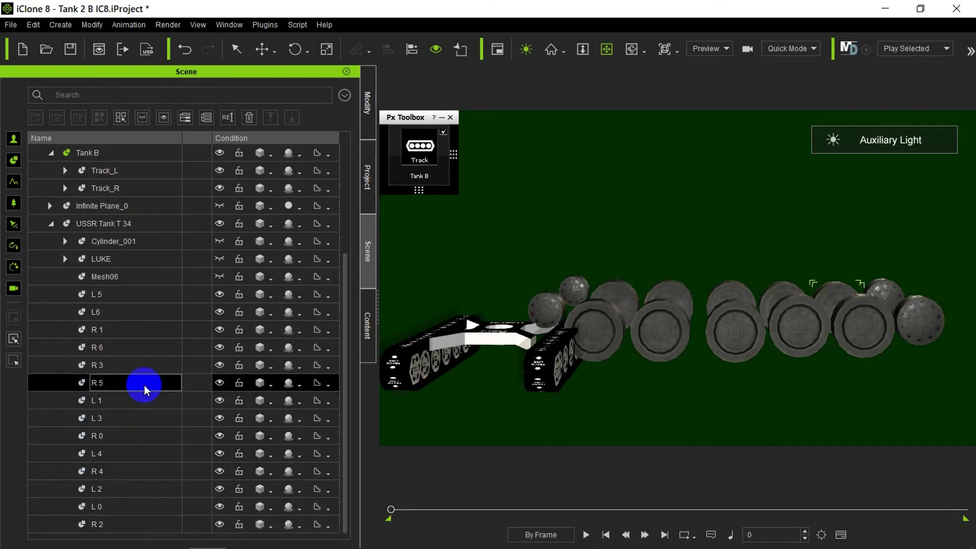
{"action": "left_click", "coordinate": [141, 366]}
{"action": "left_click", "coordinate": [140, 350], "text": "ctrl"}
{"action": "left_click", "coordinate": [139, 351]}
{"action": "left_click", "coordinate": [135, 330], "text": "ctrl"}
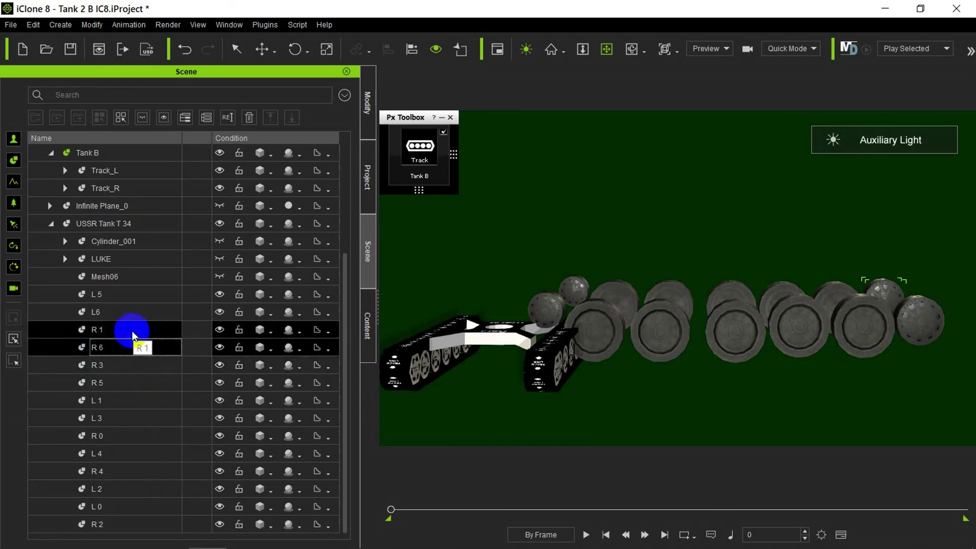
{"action": "left_click", "coordinate": [132, 331]}
{"action": "left_click", "coordinate": [130, 316]}
{"action": "left_click", "coordinate": [130, 301]}
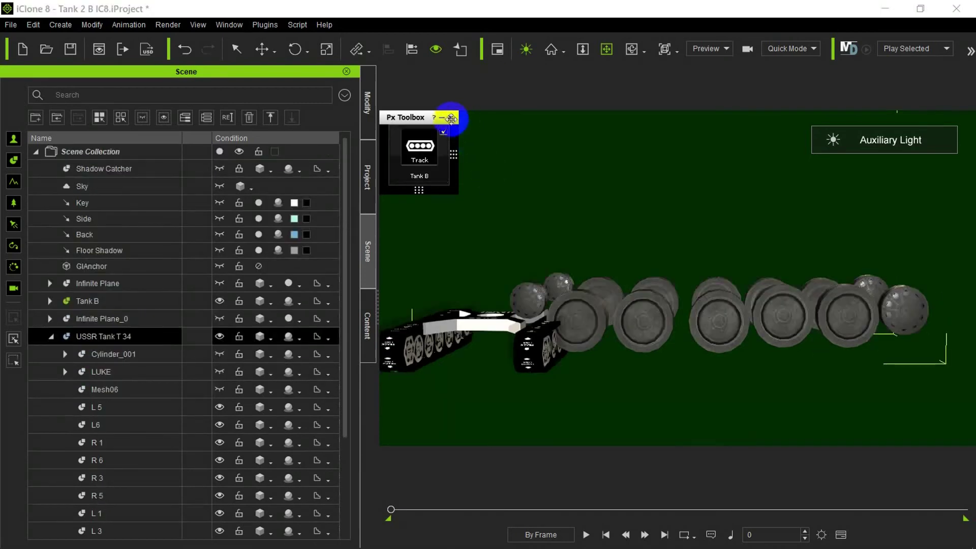
- Close the Px Toolbox, zero out the USSR Tank T 34 transform and set its Z rotation to 90
{"action": "left_click", "coordinate": [450, 117]}
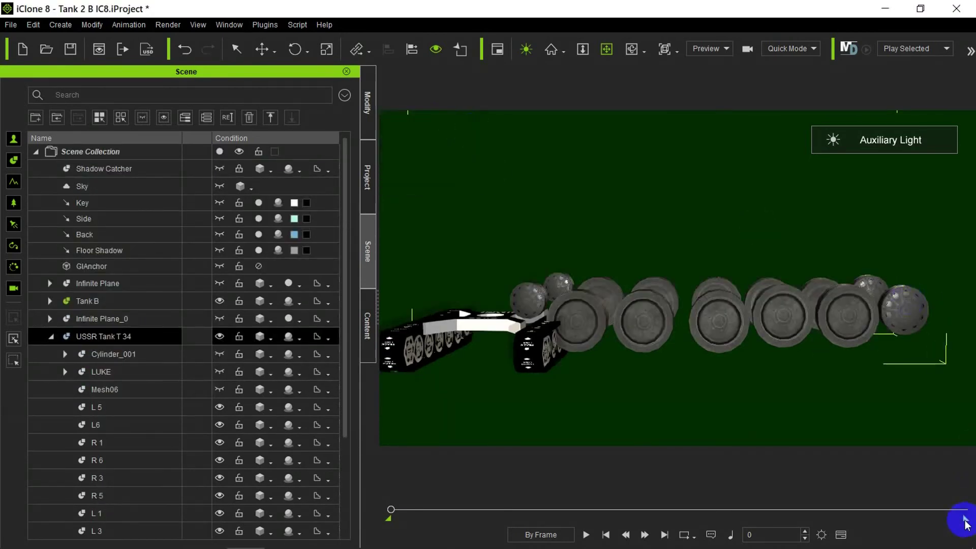
{"action": "left_click", "coordinate": [366, 119]}
{"action": "left_click", "coordinate": [221, 440]}
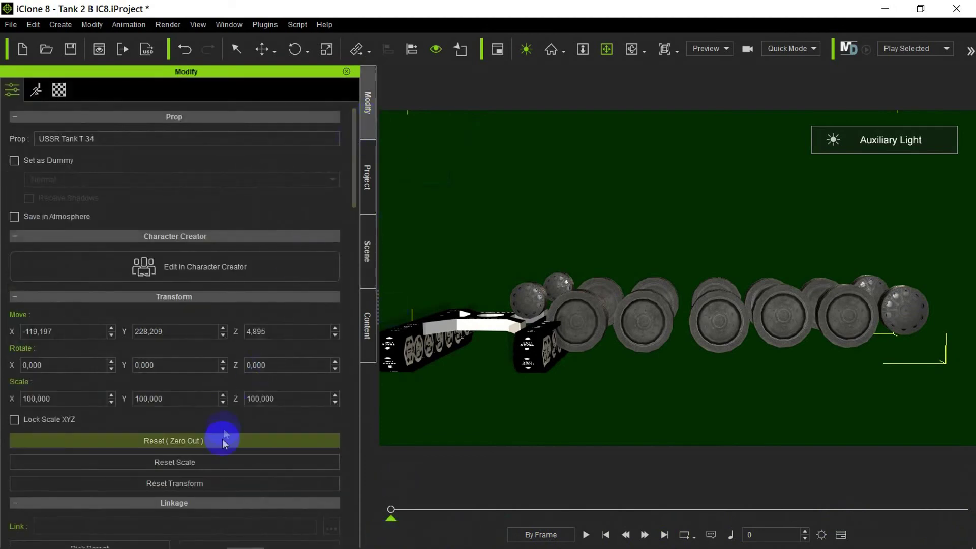
{"action": "left_click", "coordinate": [257, 376]}
{"action": "type", "text": "90"}
{"action": "key", "text": "Return"}
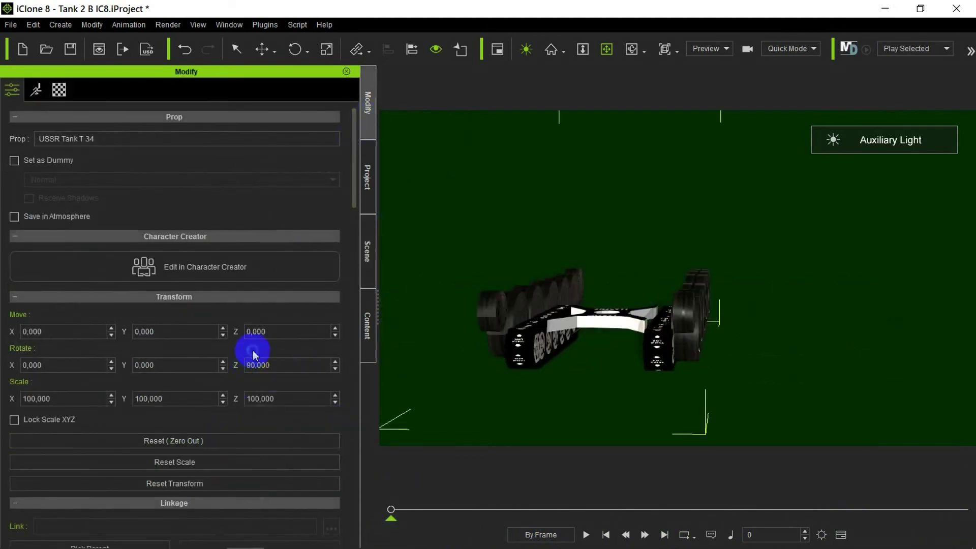
- Scale Tank B uniformly to about 159 and move it along X to about -101.9, roughly over the T-34 wheels
{"action": "left_click", "coordinate": [366, 251]}
{"action": "left_click", "coordinate": [102, 301]}
{"action": "key", "text": "f"}
{"action": "left_click", "coordinate": [326, 49]}
{"action": "left_click_drag", "start_coordinate": [608, 352], "coordinate": [619, 295]}
{"action": "left_click", "coordinate": [609, 50]}
{"action": "right_click_drag", "start_coordinate": [804, 224], "coordinate": [526, 246]}
{"action": "left_click", "coordinate": [262, 49]}
{"action": "left_click_drag", "start_coordinate": [608, 353], "coordinate": [672, 353]}
{"action": "right_click_drag", "start_coordinate": [524, 189], "coordinate": [548, 218]}
- Set Tank B's position to X -109,145 and Y 4,906, and its X scale to 203,613
{"action": "left_click", "coordinate": [368, 125]}
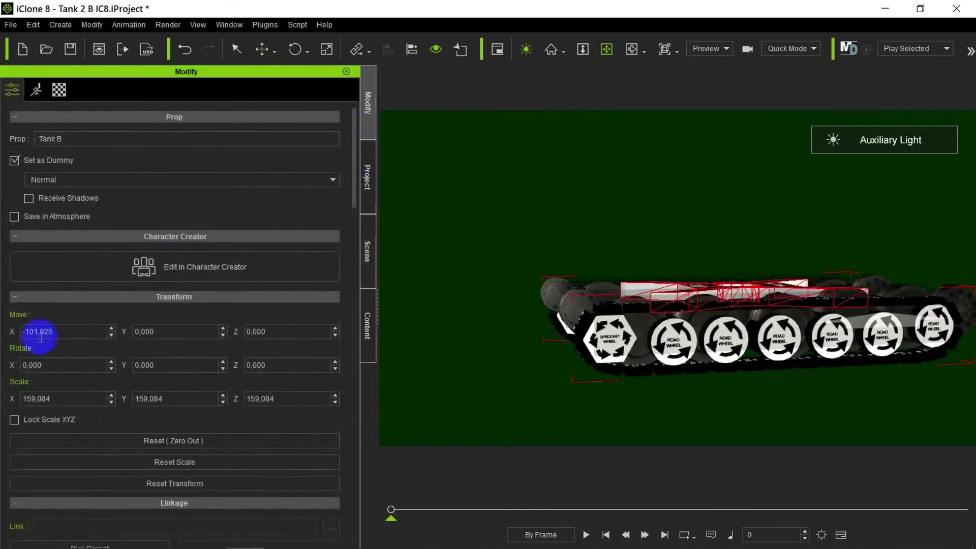
{"action": "type", "text": "9"}
{"action": "key", "text": "Return"}
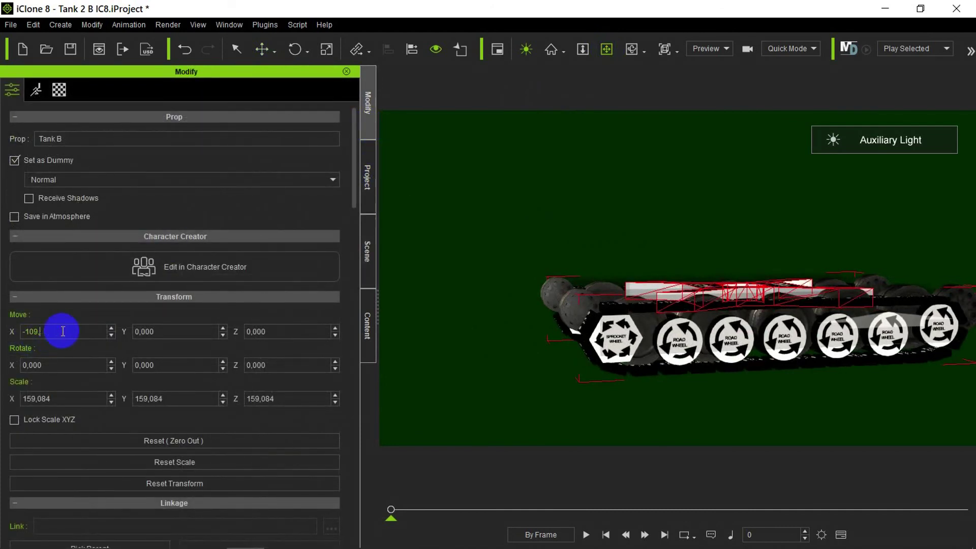
{"action": "left_click", "coordinate": [139, 333]}
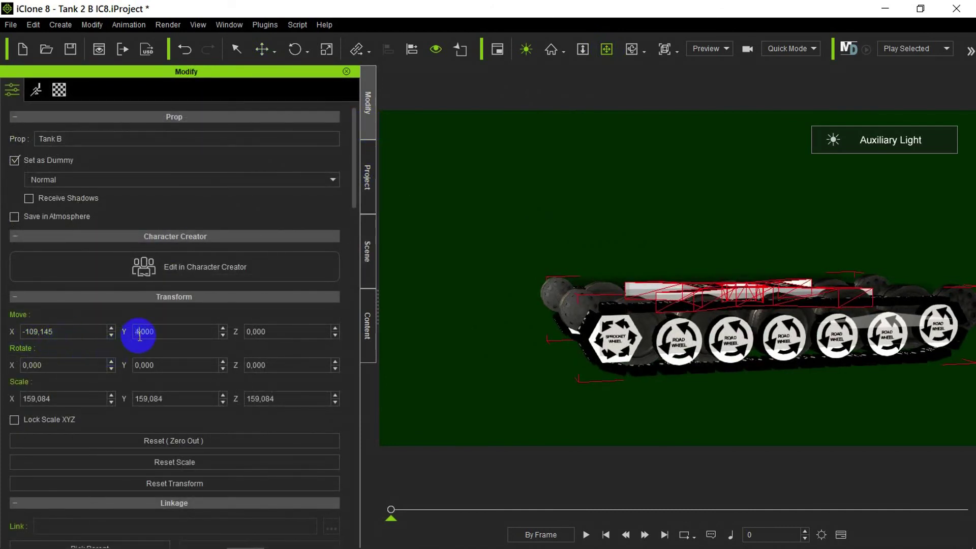
{"action": "type", "text": "4,906"}
{"action": "key", "text": "Return"}
{"action": "type", "text": "6"}
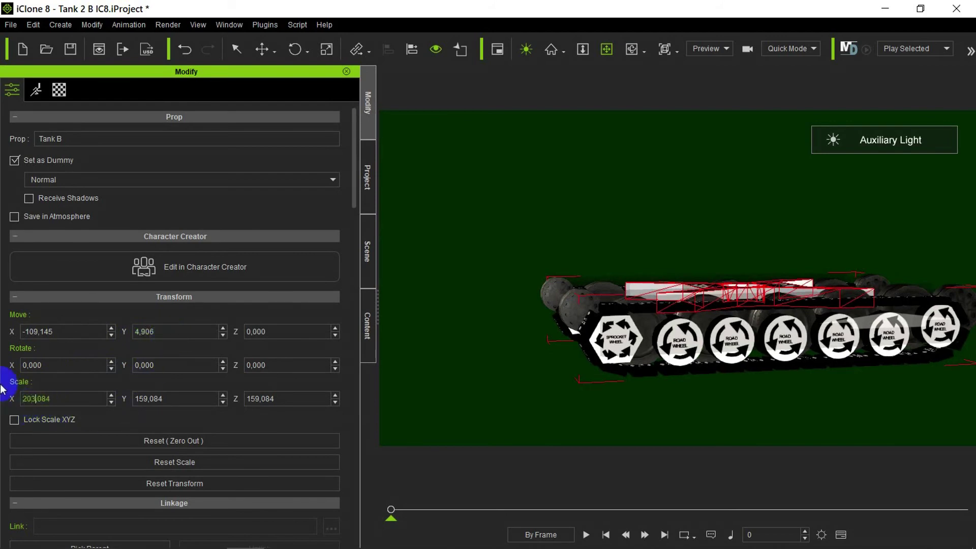
{"action": "key", "text": "Return"}
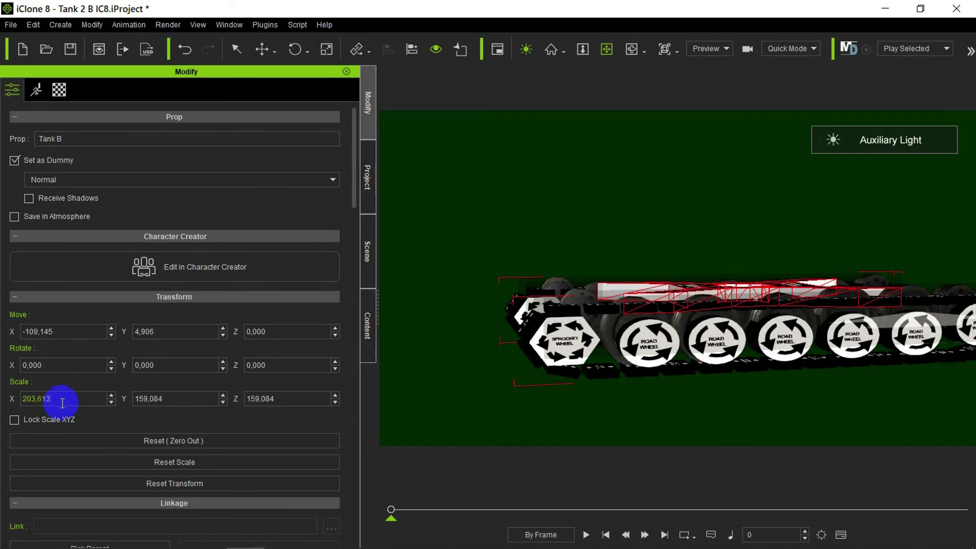
- Set Tank B's Y scale to 134,528 and its Z scale to 216,264
{"action": "key", "text": "Tab"}
{"action": "type", "text": "134"}
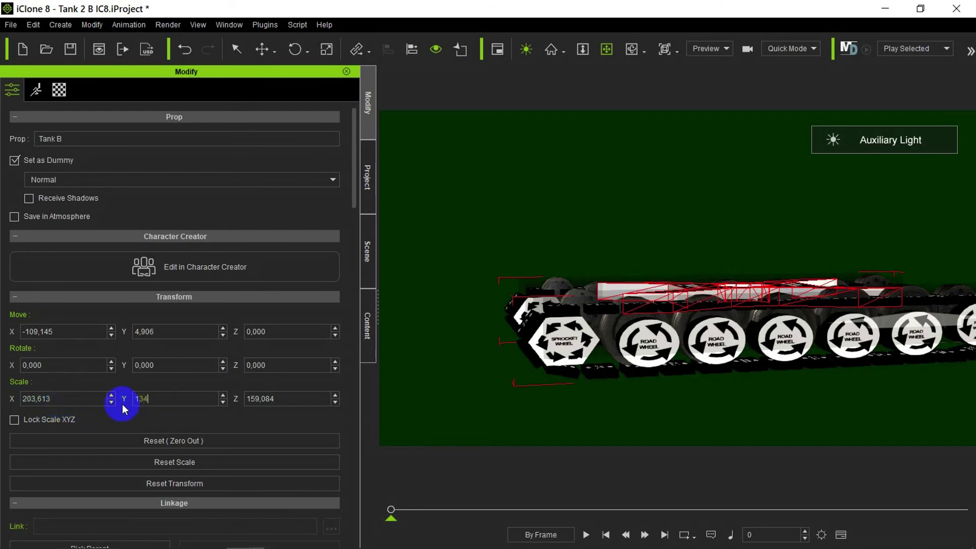
{"action": "type", "text": ",00"}
{"action": "type", "text": "8"}
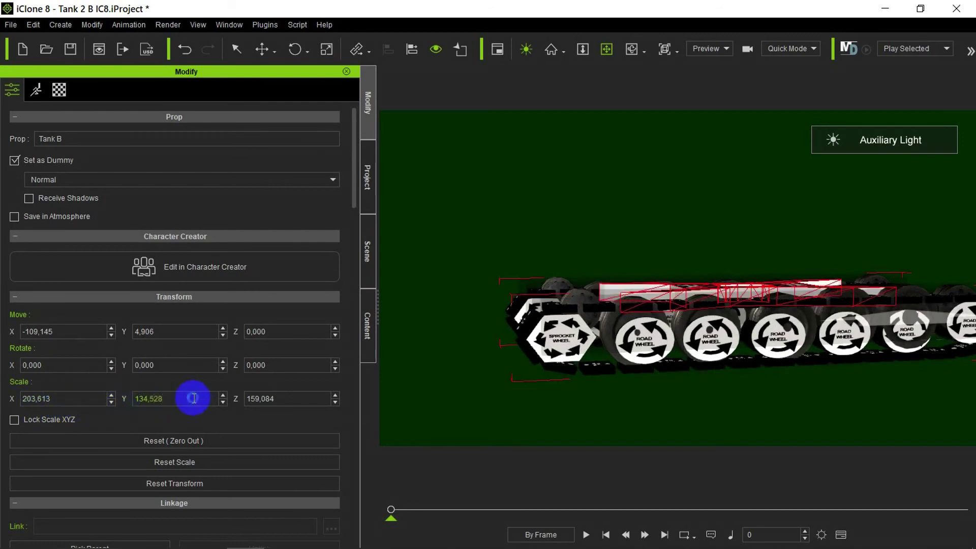
{"action": "key", "text": "Tab"}
{"action": "type", "text": "216,000"}
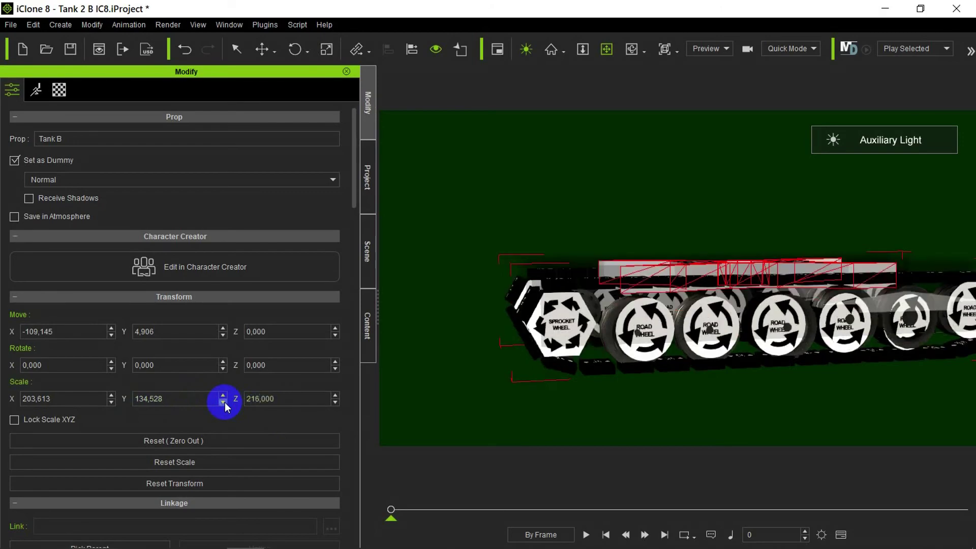
{"action": "key", "text": "BackSpace"}
{"action": "key", "text": "BackSpace"}
{"action": "key", "text": "BackSpace"}
{"action": "type", "text": "264"}
- Hide the whole Tank B dummy in the scene list and expand its Track_L group
{"action": "right_click_drag", "start_coordinate": [638, 327], "coordinate": [345, 260]}
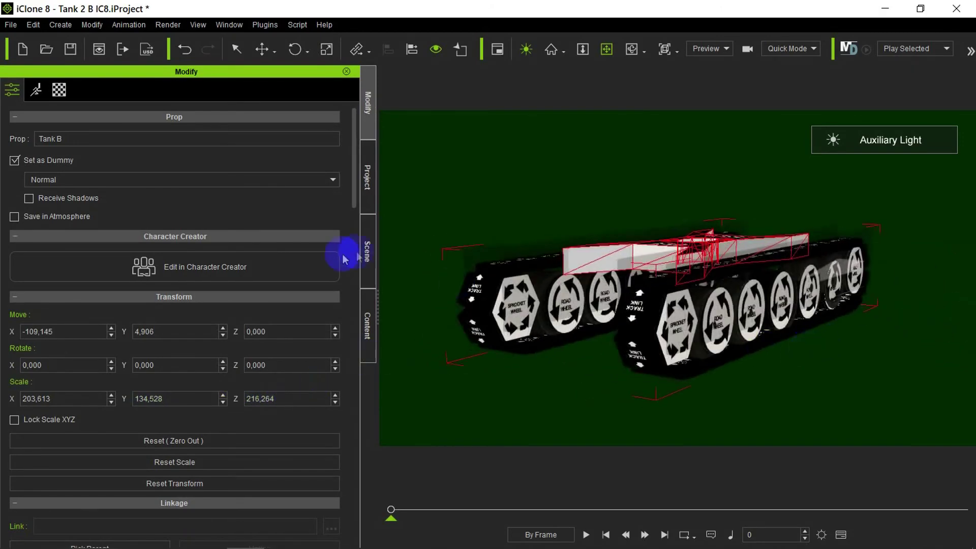
{"action": "left_click", "coordinate": [366, 252]}
{"action": "left_click", "coordinate": [220, 301]}
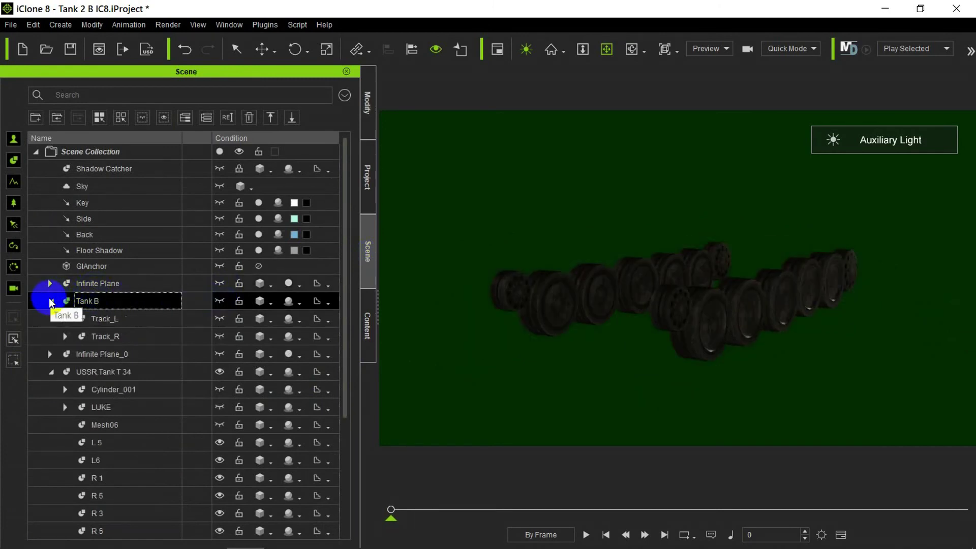
{"action": "left_click", "coordinate": [84, 319]}
{"action": "left_click", "coordinate": [66, 318]}
- Make Road WheelL01 through Road WheelL06 and Sprocket WheelL of Track_L visible
{"action": "left_click", "coordinate": [220, 336]}
{"action": "left_click", "coordinate": [220, 354]}
{"action": "left_click", "coordinate": [220, 372]}
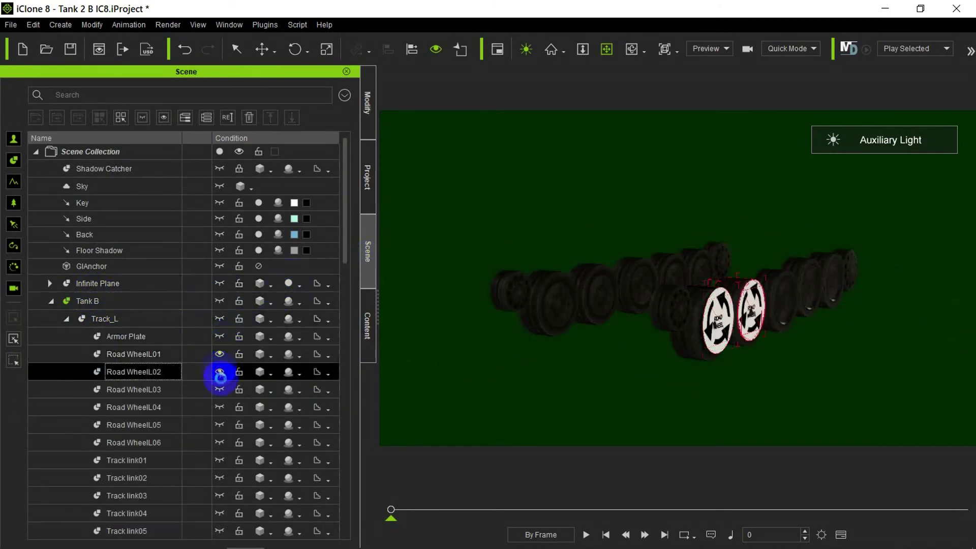
{"action": "left_click", "coordinate": [219, 390]}
{"action": "left_click", "coordinate": [220, 407]}
{"action": "left_click", "coordinate": [220, 425]}
{"action": "left_click", "coordinate": [219, 443]}
{"action": "left_click_drag", "start_coordinate": [342, 246], "coordinate": [346, 478]}
{"action": "left_click", "coordinate": [219, 294]}
- Hide the T-34's right-side wheels R 0 through R 6
{"action": "left_click_drag", "start_coordinate": [795, 320], "coordinate": [594, 307], "text": "alt"}
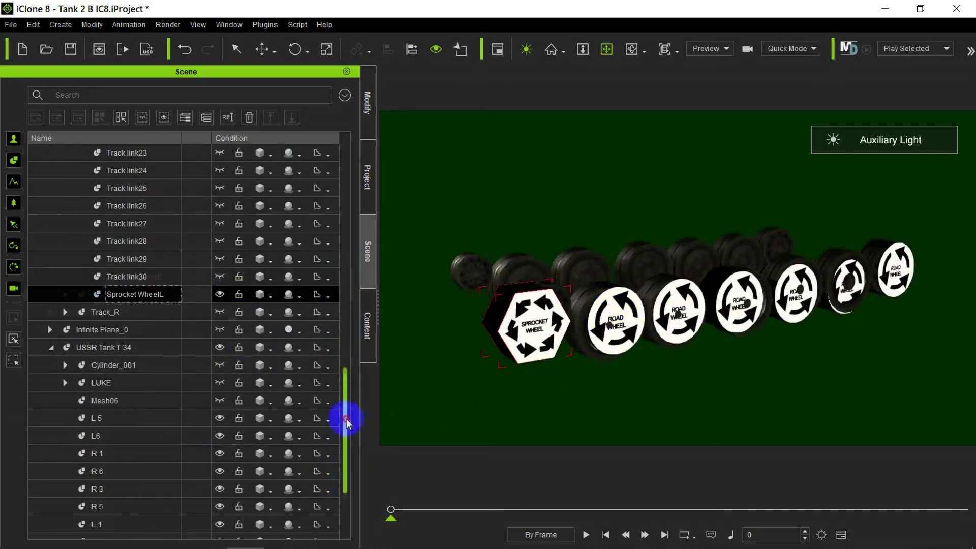
{"action": "left_click_drag", "start_coordinate": [347, 417], "coordinate": [354, 465]}
{"action": "left_click", "coordinate": [220, 329]}
{"action": "left_click", "coordinate": [219, 347]}
{"action": "left_click", "coordinate": [219, 365]}
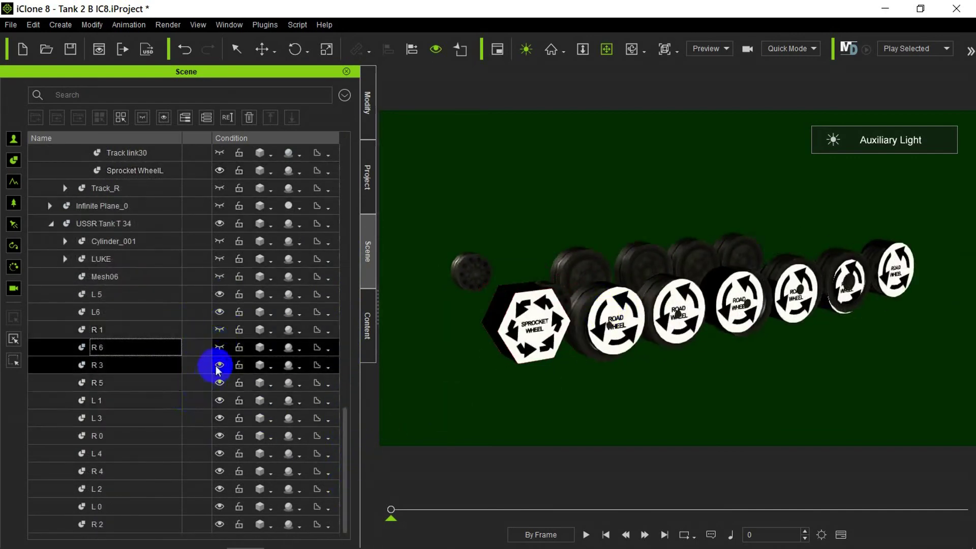
{"action": "left_click", "coordinate": [219, 383]}
{"action": "left_click", "coordinate": [220, 435]}
{"action": "left_click", "coordinate": [220, 471]}
{"action": "left_click", "coordinate": [220, 524]}
- Enlarge T-34 wheel L 0 uniformly to a scale of about 162,240 and move it over the dummy's sprocket wheel
{"action": "left_click_drag", "start_coordinate": [696, 346], "coordinate": [707, 273], "text": "alt"}
{"action": "scroll", "coordinate": [669, 270], "scroll_direction": "up", "scroll_amount": 3}
{"action": "left_click", "coordinate": [120, 508]}
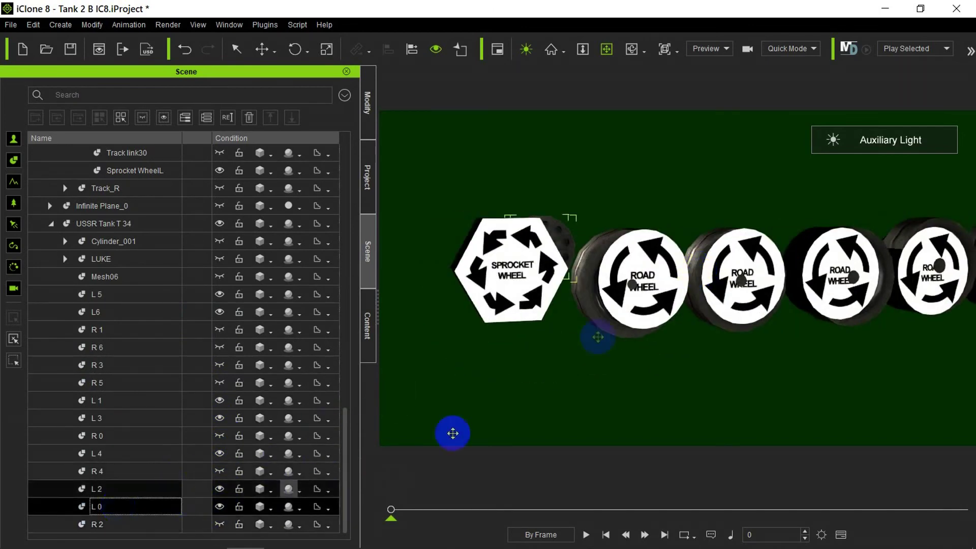
{"action": "right_click_drag", "start_coordinate": [614, 345], "coordinate": [644, 362], "text": "alt"}
{"action": "left_click", "coordinate": [326, 50]}
{"action": "left_click_drag", "start_coordinate": [567, 266], "coordinate": [626, 205]}
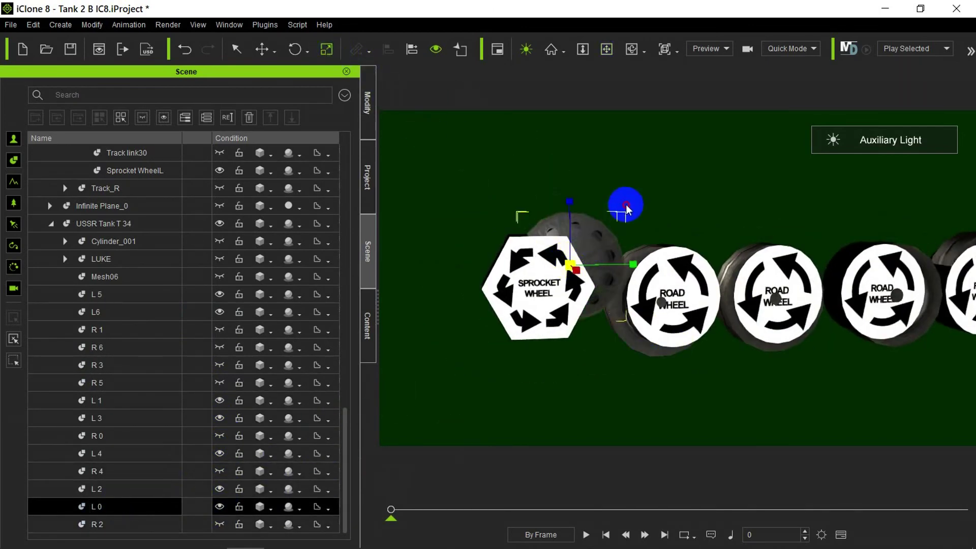
{"action": "key", "text": "w"}
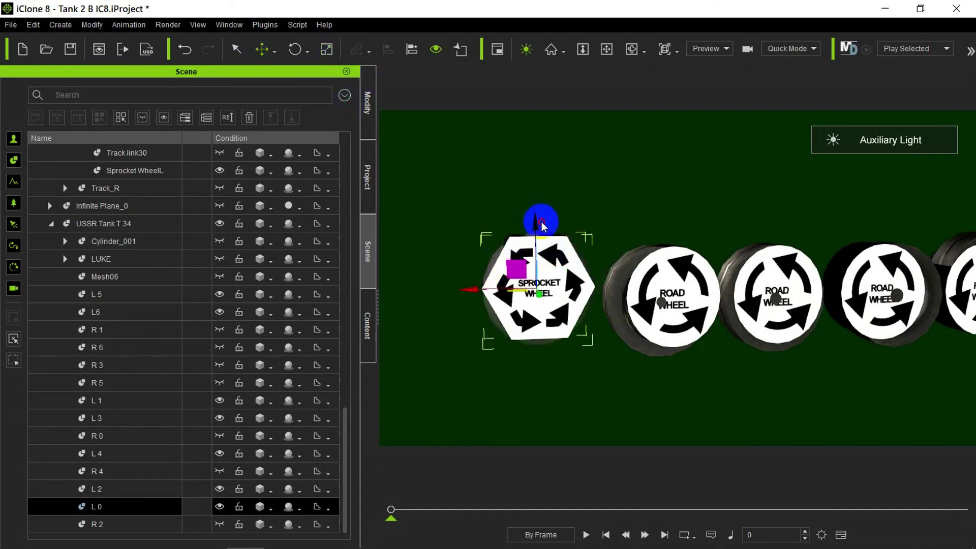
{"action": "left_click_drag", "start_coordinate": [467, 291], "coordinate": [469, 291]}
{"action": "left_click_drag", "start_coordinate": [538, 225], "coordinate": [538, 222]}
{"action": "left_click_drag", "start_coordinate": [479, 289], "coordinate": [548, 426]}
{"action": "right_click_drag", "start_coordinate": [551, 346], "coordinate": [627, 350], "text": "alt"}
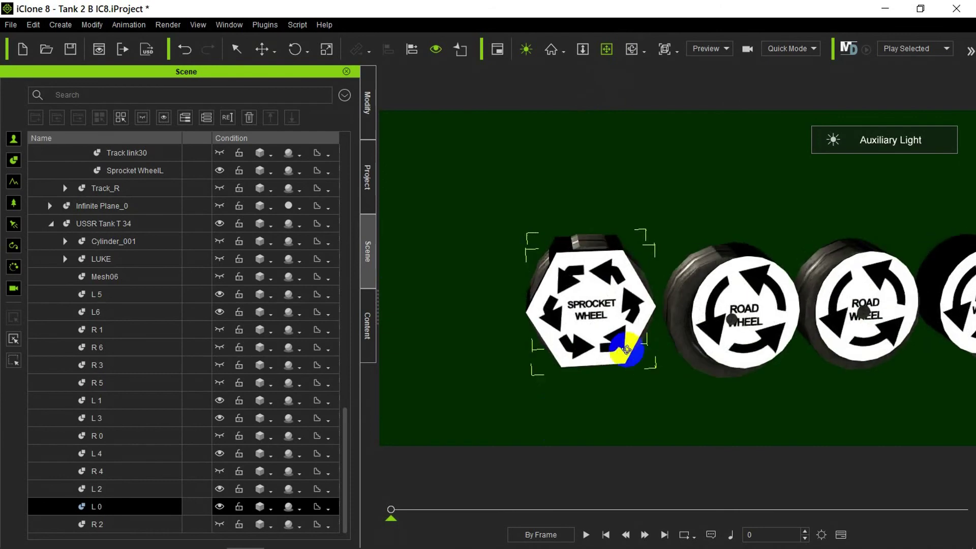
- Set L 0's scale to about X 182,158, Y 150,000 and Z 150,000 and move it to about X 131,256, Y -193,946, Z 68,933
{"action": "left_click", "coordinate": [367, 107]}
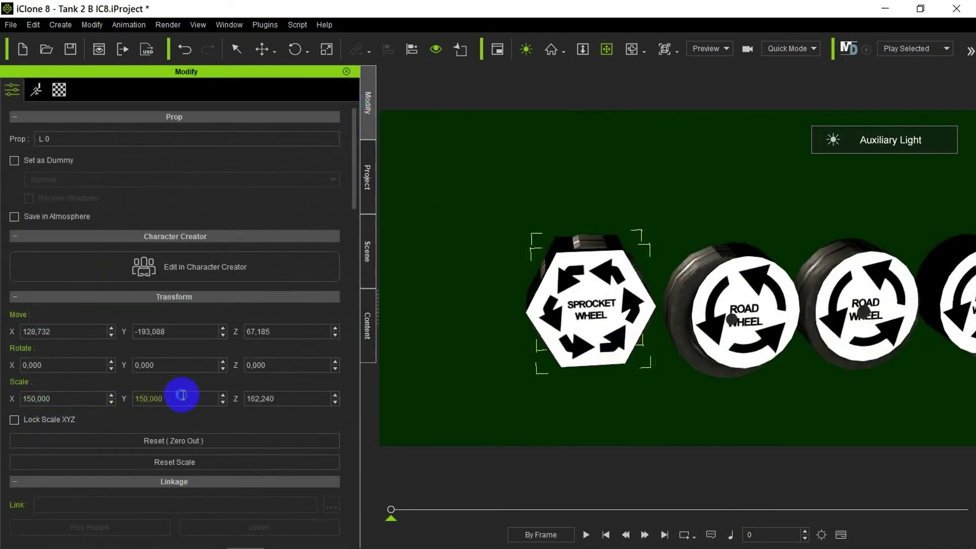
{"action": "left_click", "coordinate": [279, 401]}
{"action": "left_click_drag", "start_coordinate": [488, 359], "coordinate": [605, 303], "text": "alt"}
{"action": "left_click_drag", "start_coordinate": [590, 88], "coordinate": [673, 259], "text": "alt"}
{"action": "left_click", "coordinate": [274, 50]}
{"action": "left_click", "coordinate": [589, 230]}
{"action": "left_click", "coordinate": [606, 49]}
{"action": "left_click_drag", "start_coordinate": [571, 305], "coordinate": [678, 342]}
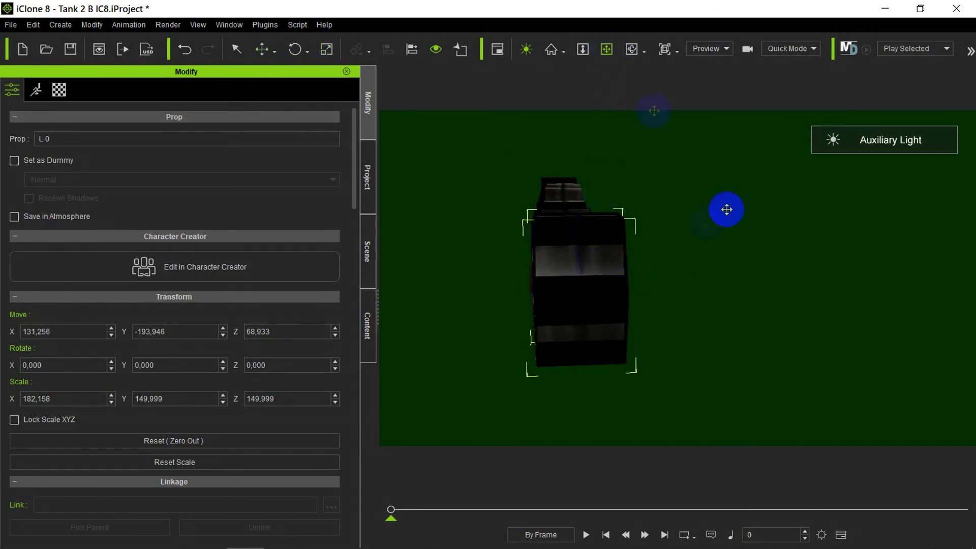
- Move wheel L 1 to about X 128,779, Y -81,617, Z 57,257 over the first road wheel and set its Y and Z scale to 90,000
{"action": "left_click", "coordinate": [606, 49]}
{"action": "left_click", "coordinate": [367, 251]}
{"action": "left_click", "coordinate": [115, 402]}
{"action": "mouse_move", "coordinate": [641, 305]}
{"action": "right_mouse_down"}
{"action": "mouse_move", "coordinate": [623, 303]}
{"action": "mouse_move", "coordinate": [655, 308]}
{"action": "right_mouse_up"}
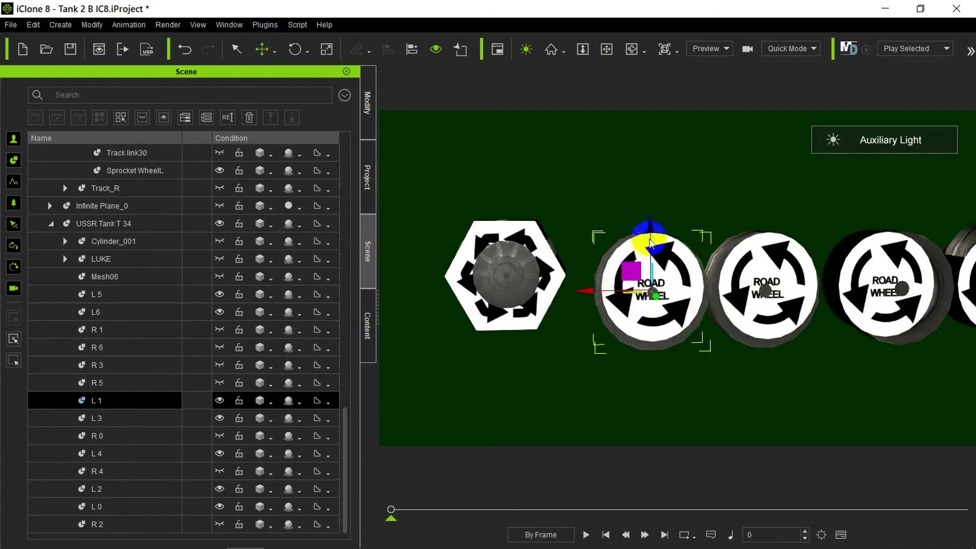
{"action": "left_click", "coordinate": [367, 104]}
{"action": "left_click", "coordinate": [260, 398]}
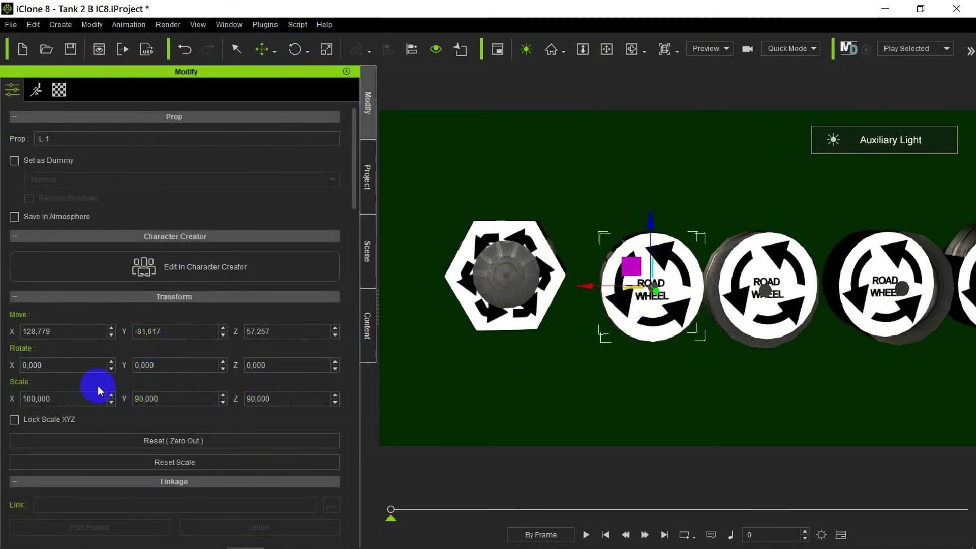
- Widen wheel L 1 by setting its X scale to 117,000
{"action": "left_click", "coordinate": [607, 56]}
{"action": "right_click_drag", "start_coordinate": [610, 305], "coordinate": [734, 372]}
{"action": "scroll", "coordinate": [721, 356], "scroll_direction": "up", "scroll_amount": 3}
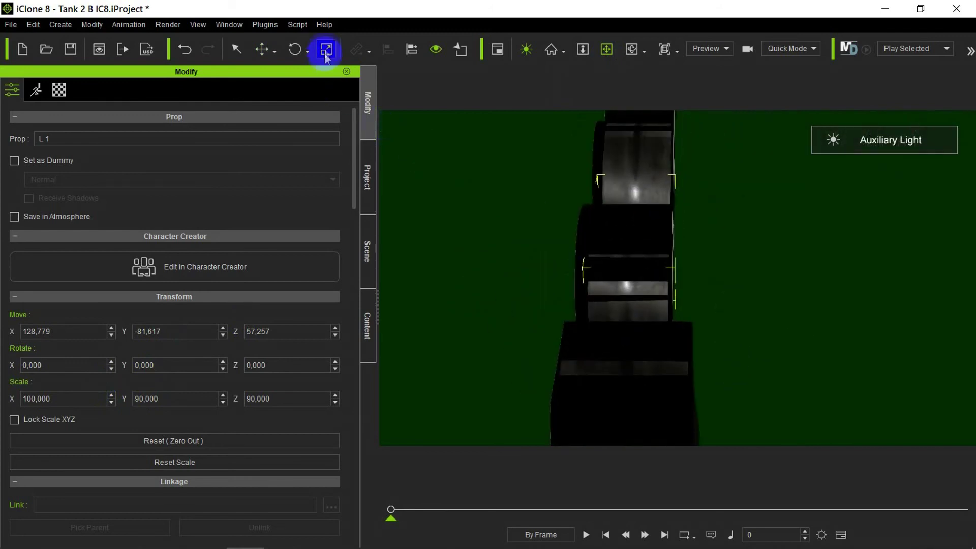
{"action": "left_click", "coordinate": [60, 401]}
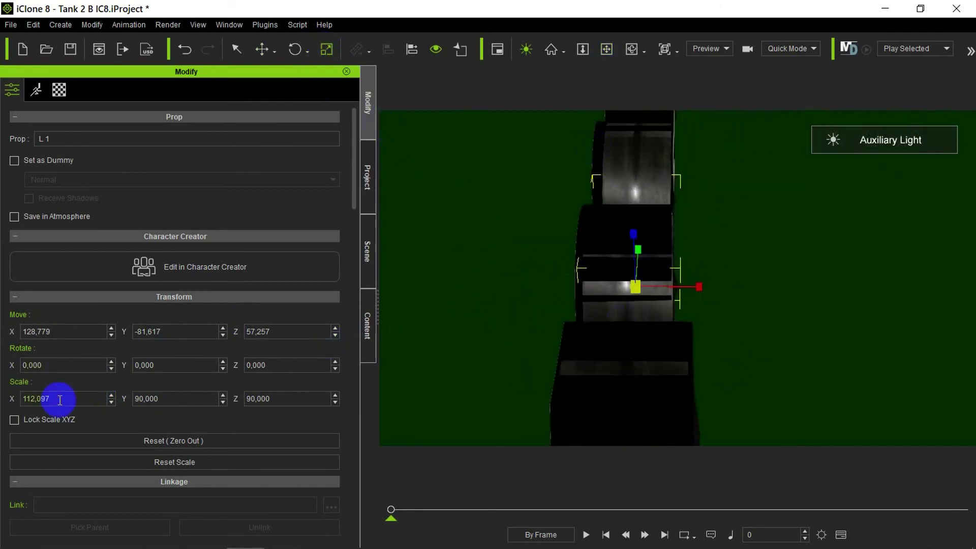
{"action": "left_click", "coordinate": [261, 51]}
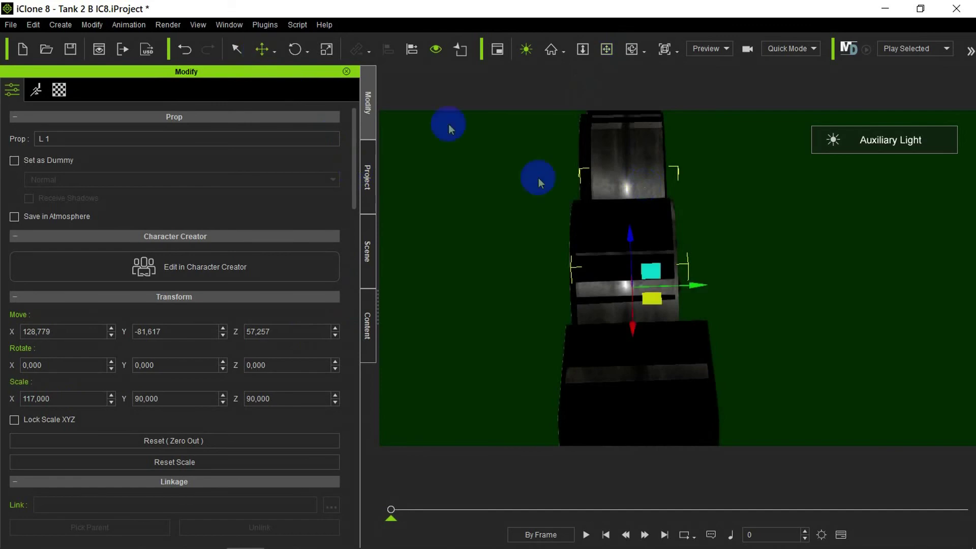
{"action": "right_click_drag", "start_coordinate": [729, 294], "coordinate": [581, 239]}
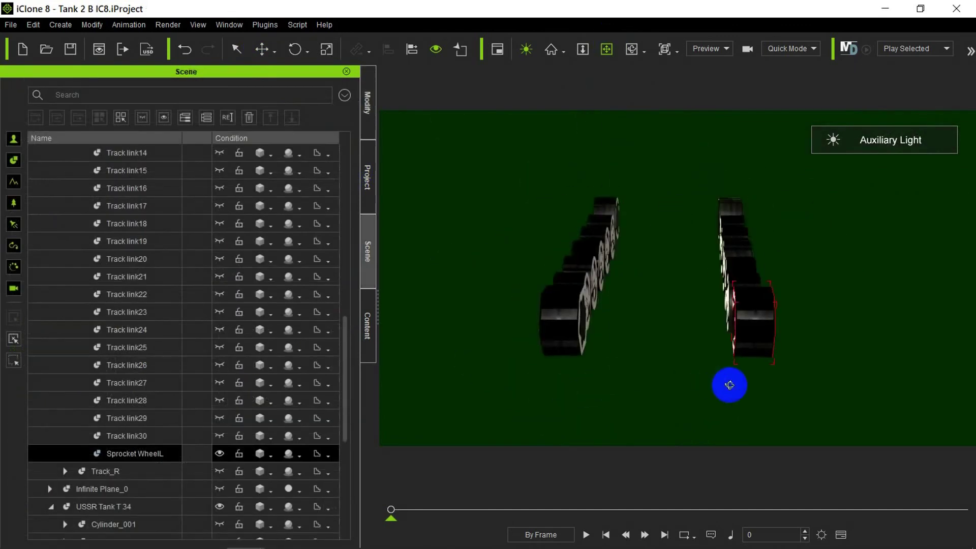
- Align Sprocket WheelL to the position of T-34 wheel L 0, using the pivot as reference point
{"action": "right_click_drag", "start_coordinate": [729, 385], "coordinate": [649, 360]}
{"action": "left_click", "coordinate": [33, 25]}
{"action": "mouse_move", "coordinate": [153, 217]}
{"action": "left_click", "coordinate": [259, 234]}
{"action": "scroll", "coordinate": [343, 341], "scroll_direction": "down", "scroll_amount": 5}
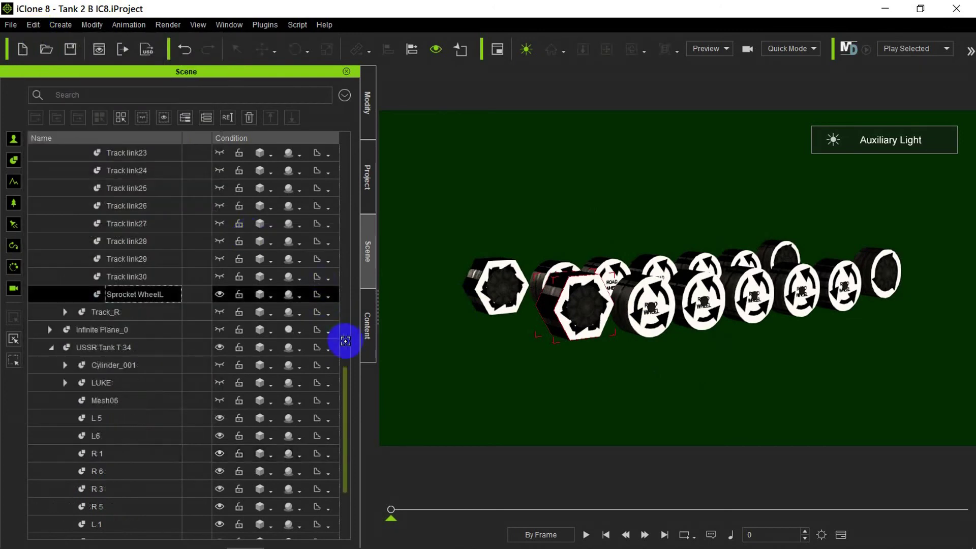
{"action": "left_click", "coordinate": [123, 510]}
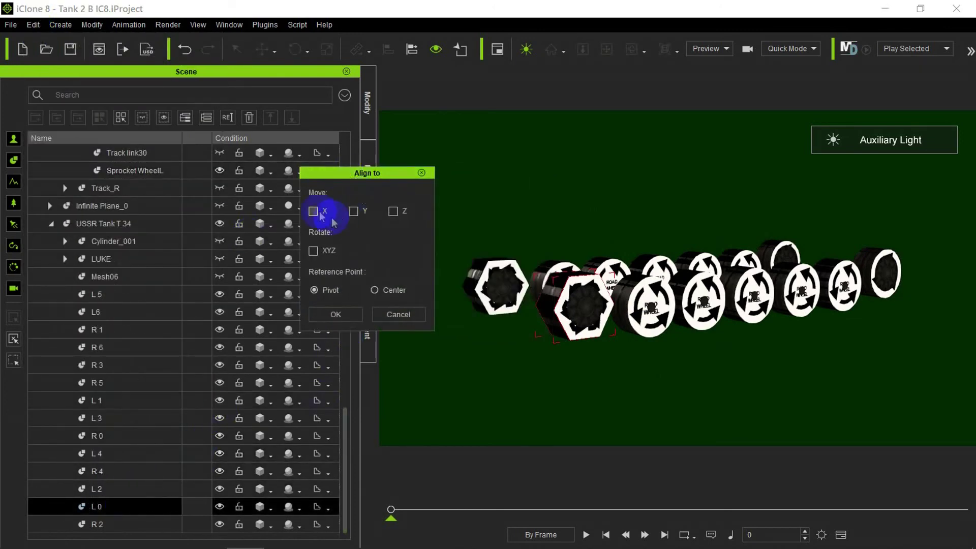
{"action": "left_click", "coordinate": [364, 314]}
- Align Road WheelL01 to the position of T-34 wheel L 1, using the pivot as reference point
{"action": "right_click_drag", "start_coordinate": [559, 114], "coordinate": [417, 323]}
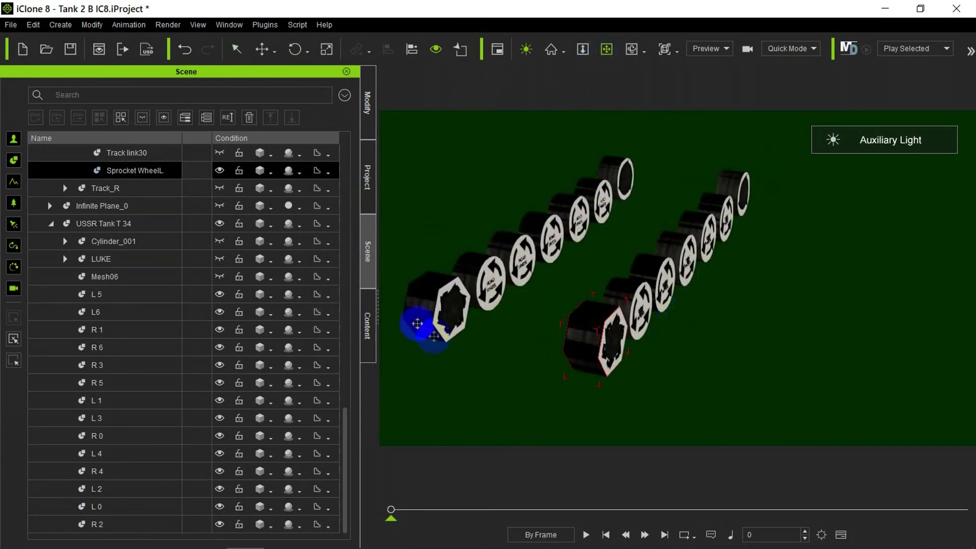
{"action": "left_click_drag", "start_coordinate": [345, 437], "coordinate": [345, 269]}
{"action": "left_click", "coordinate": [151, 171]}
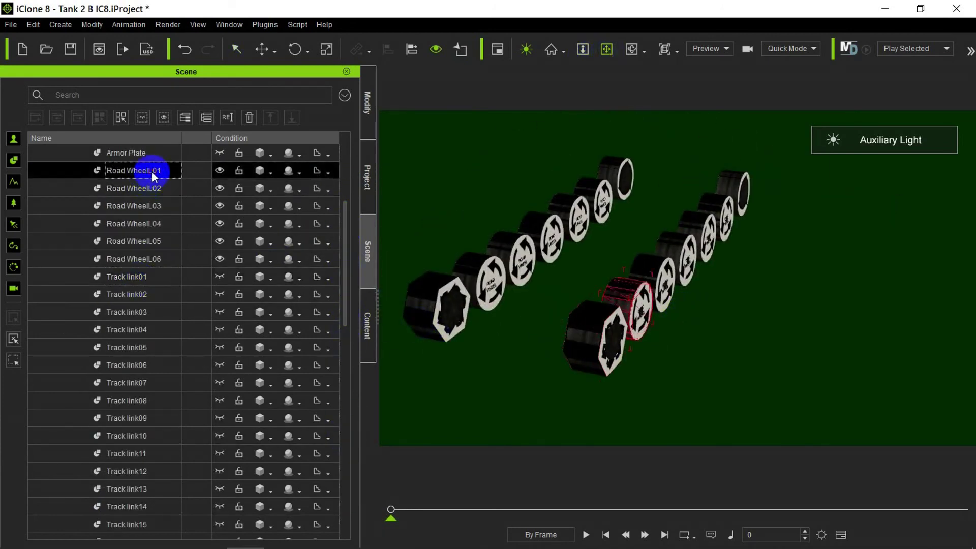
{"action": "left_click", "coordinate": [33, 25]}
{"action": "mouse_move", "coordinate": [116, 222]}
{"action": "left_click", "coordinate": [273, 237]}
{"action": "scroll", "coordinate": [342, 239], "scroll_direction": "down", "scroll_amount": 8}
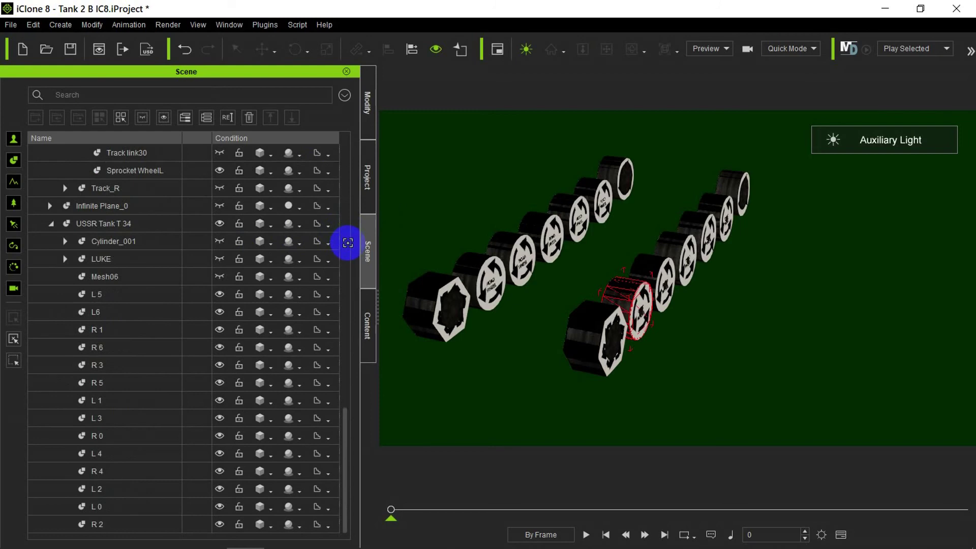
{"action": "left_click", "coordinate": [135, 400]}
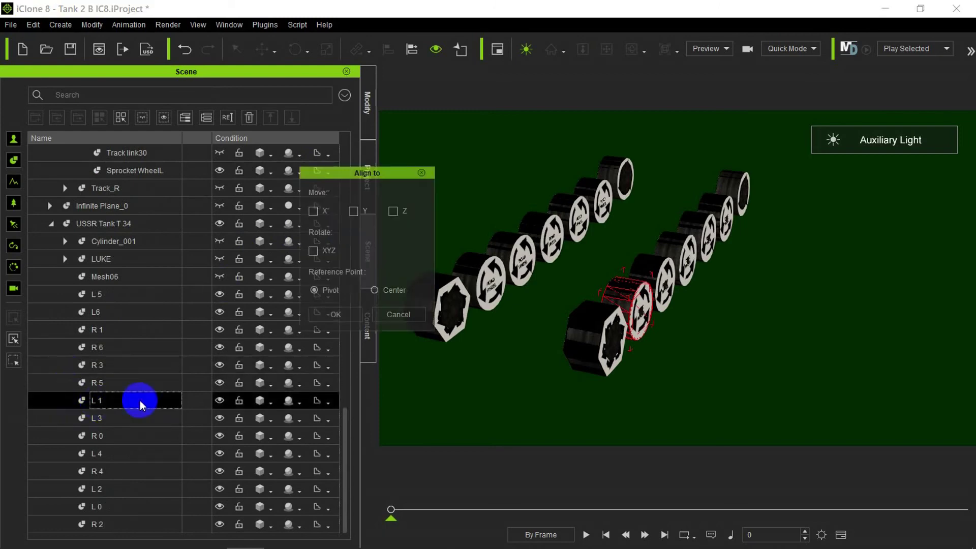
{"action": "left_click", "coordinate": [335, 314]}
- Align Road WheelL02 to the position of T-34 wheel L 2, using the pivot as reference point
{"action": "left_click", "coordinate": [132, 171]}
{"action": "left_click", "coordinate": [33, 25]}
{"action": "mouse_move", "coordinate": [152, 217]}
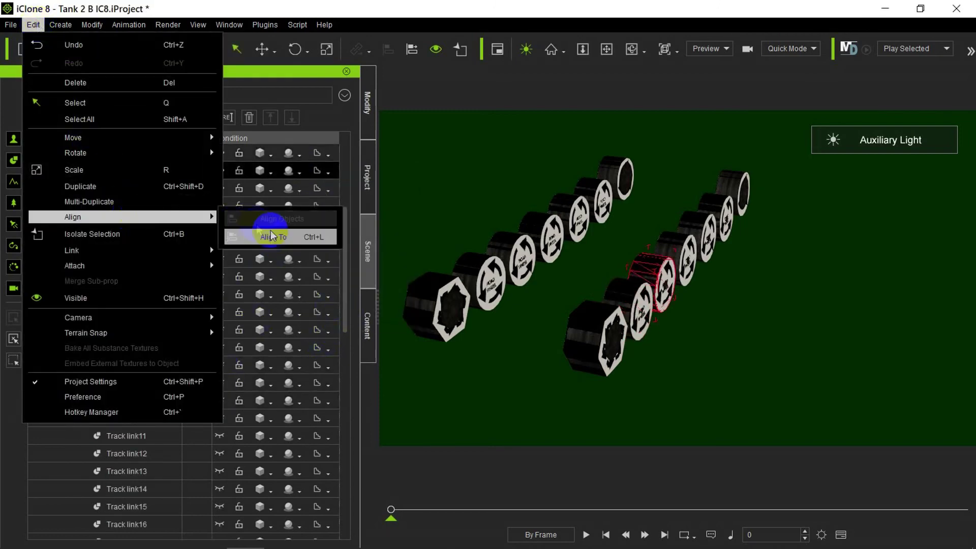
{"action": "left_click", "coordinate": [259, 235]}
{"action": "scroll", "coordinate": [340, 301], "scroll_direction": "down", "scroll_amount": 5}
{"action": "left_click", "coordinate": [139, 488]}
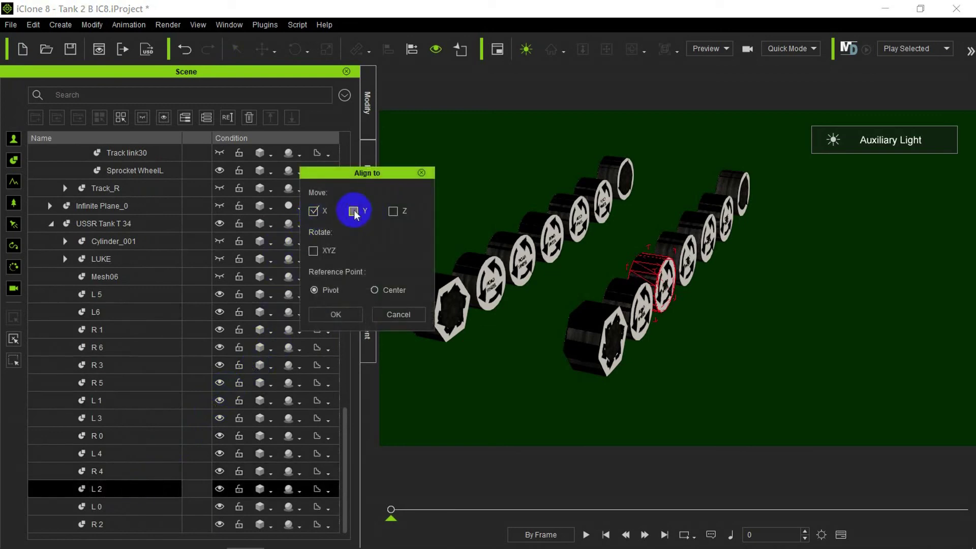
{"action": "left_click", "coordinate": [351, 312]}
- Align Road WheelL03 to the position of T-34 wheel L 3, using the pivot as reference point
{"action": "left_click", "coordinate": [70, 175]}
{"action": "left_click", "coordinate": [30, 25]}
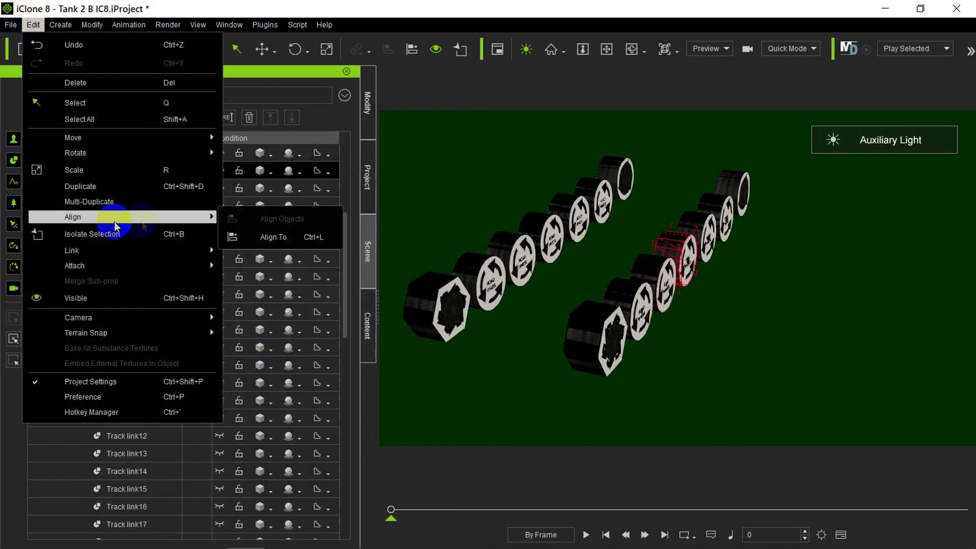
{"action": "left_click", "coordinate": [259, 235]}
{"action": "scroll", "coordinate": [260, 264], "scroll_direction": "down", "scroll_amount": 5}
{"action": "scroll", "coordinate": [260, 262], "scroll_direction": "down", "scroll_amount": 6}
{"action": "left_click", "coordinate": [135, 420]}
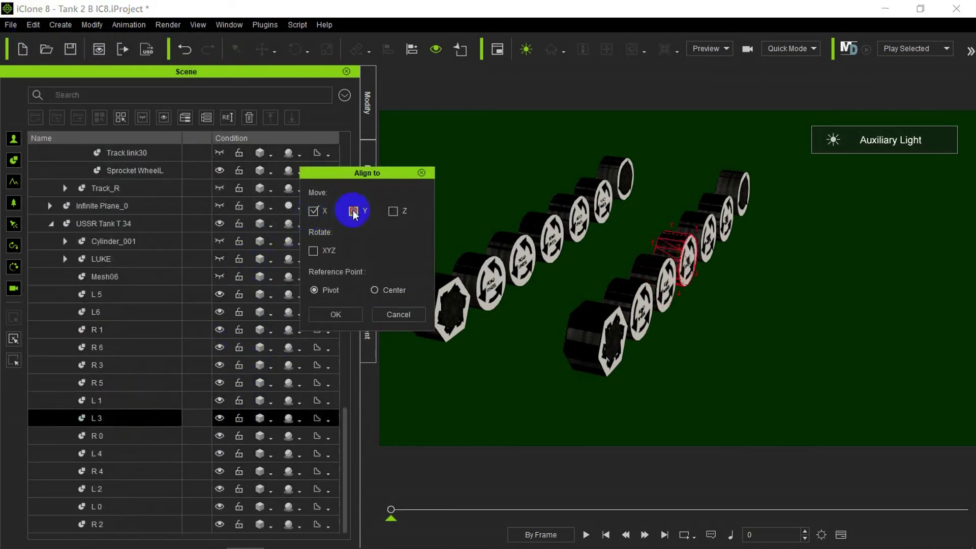
{"action": "left_click", "coordinate": [348, 315]}
- Align Road WheelL04 to T-34 wheel L 4 in X, Y and Z position by pivot
{"action": "left_click", "coordinate": [70, 171]}
{"action": "left_click", "coordinate": [31, 24]}
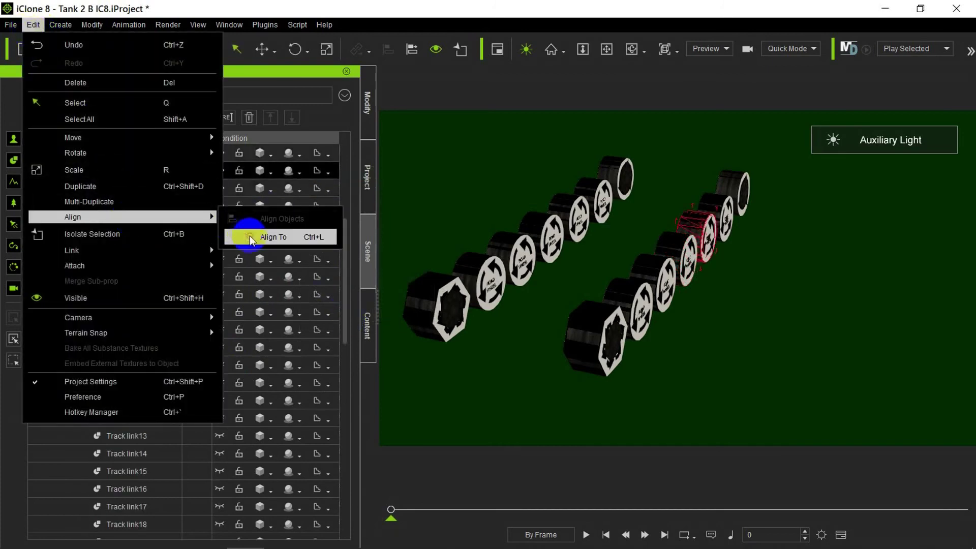
{"action": "left_click", "coordinate": [250, 237]}
{"action": "scroll", "coordinate": [327, 279], "scroll_direction": "down", "scroll_amount": 5}
{"action": "left_click", "coordinate": [159, 436]}
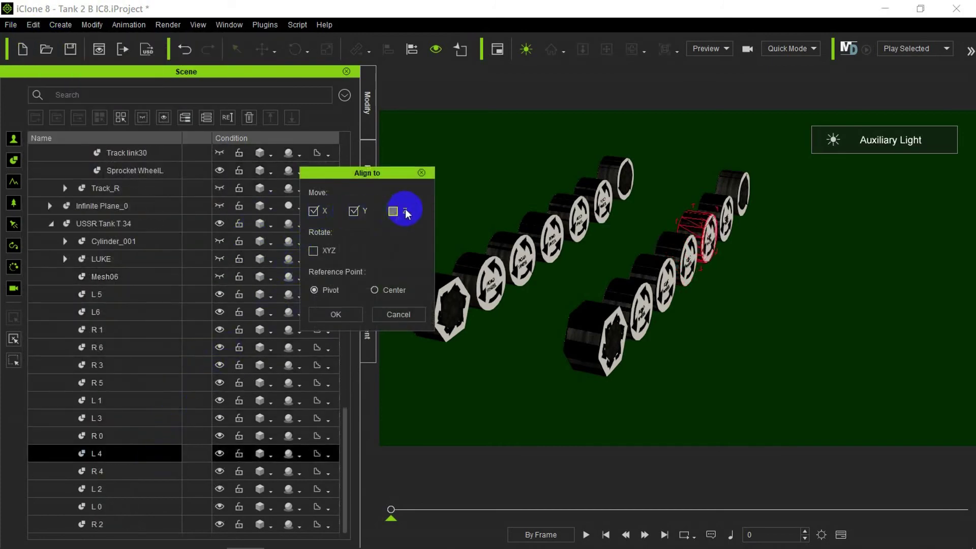
{"action": "left_click", "coordinate": [336, 314]}
- Align Road WheelL05 to T-34 wheel L 5 in X, Y and Z position by pivot
{"action": "left_click", "coordinate": [61, 173]}
{"action": "left_click", "coordinate": [33, 24]}
{"action": "mouse_move", "coordinate": [73, 216]}
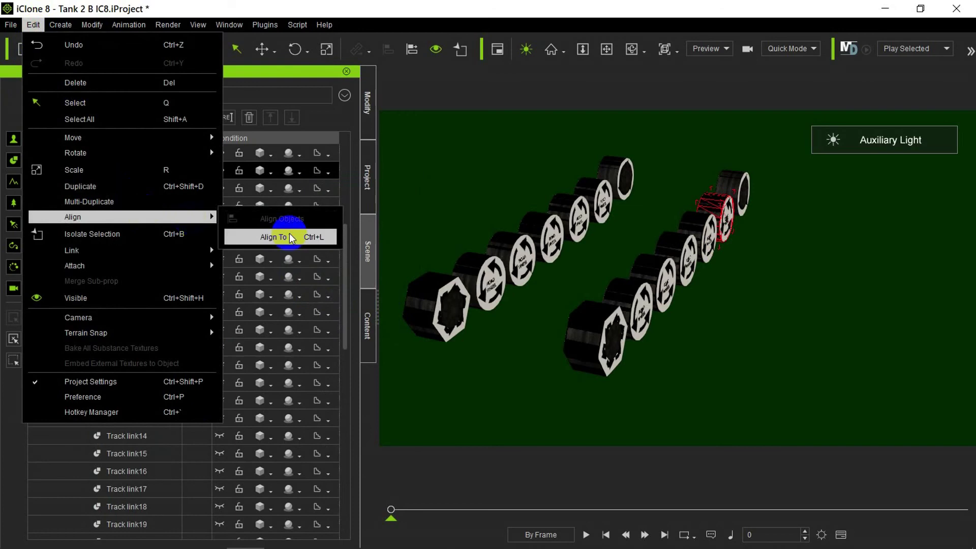
{"action": "left_click", "coordinate": [272, 237]}
{"action": "scroll", "coordinate": [320, 276], "scroll_direction": "down", "scroll_amount": 5}
{"action": "left_click", "coordinate": [144, 295]}
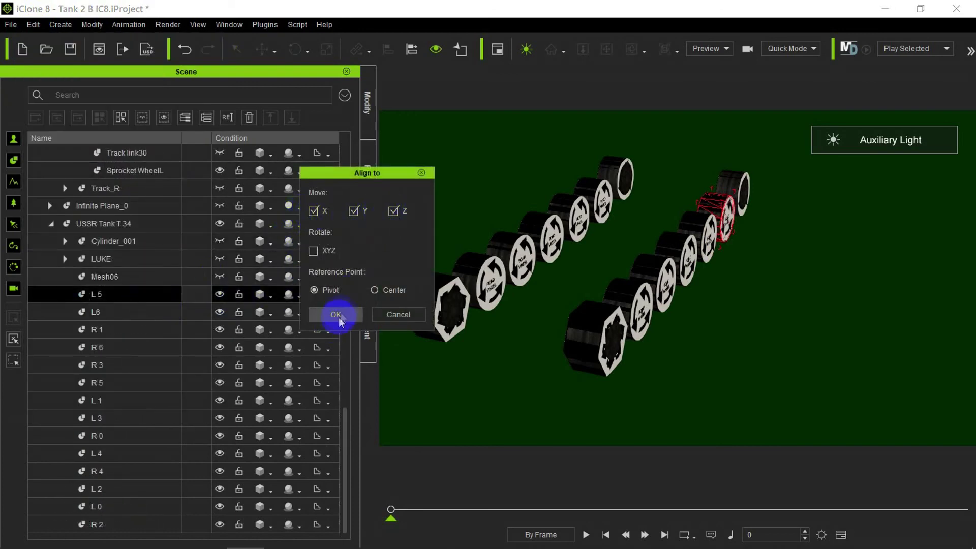
{"action": "left_click", "coordinate": [336, 314]}
- Align Road WheelL06 to T-34 wheel L6 in X, Y and Z position by pivot
{"action": "left_click", "coordinate": [86, 173]}
{"action": "left_click", "coordinate": [34, 24]}
{"action": "mouse_move", "coordinate": [124, 214]}
{"action": "left_click", "coordinate": [277, 236]}
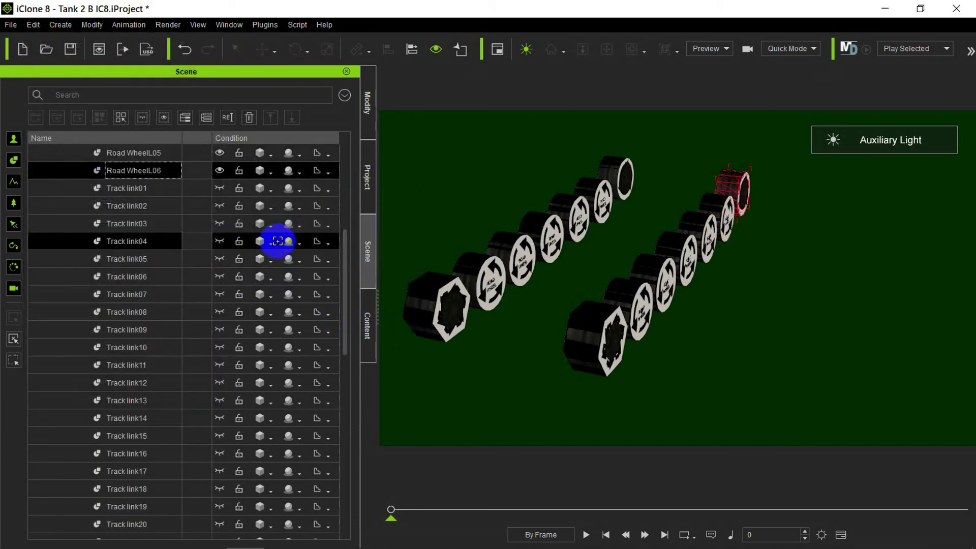
{"action": "scroll", "coordinate": [277, 240], "scroll_direction": "down", "scroll_amount": 10}
{"action": "left_click", "coordinate": [132, 330]}
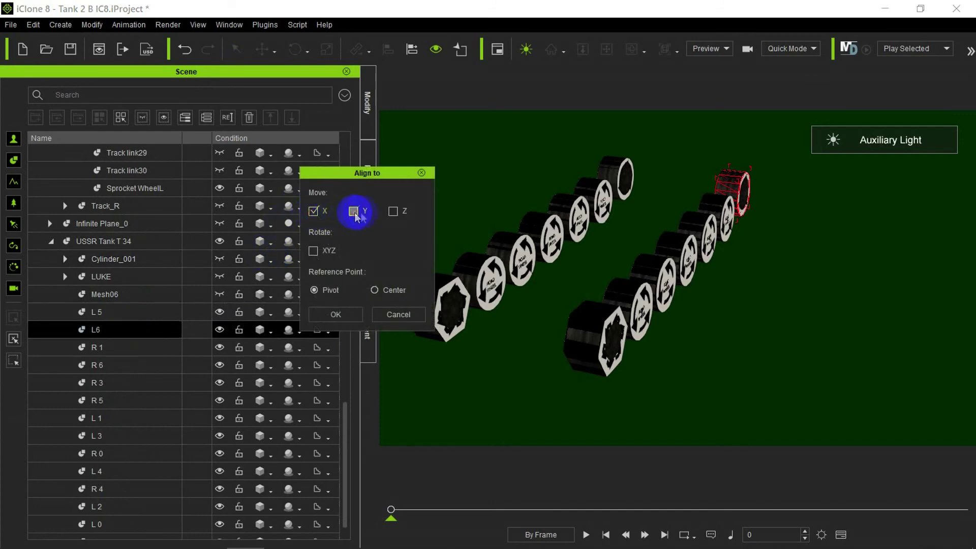
- Collapse Track_L, expand Track_R and align its Sprocket WheelR to the position of T-34 wheel R 0 by pivot
{"action": "left_click_drag", "start_coordinate": [344, 304], "coordinate": [341, 440]}
{"action": "left_click", "coordinate": [65, 236]}
{"action": "left_click", "coordinate": [66, 254]}
{"action": "left_click", "coordinate": [133, 400]}
{"action": "left_click", "coordinate": [33, 24]}
{"action": "mouse_move", "coordinate": [146, 266]}
{"action": "mouse_move", "coordinate": [203, 216]}
{"action": "left_click", "coordinate": [265, 235]}
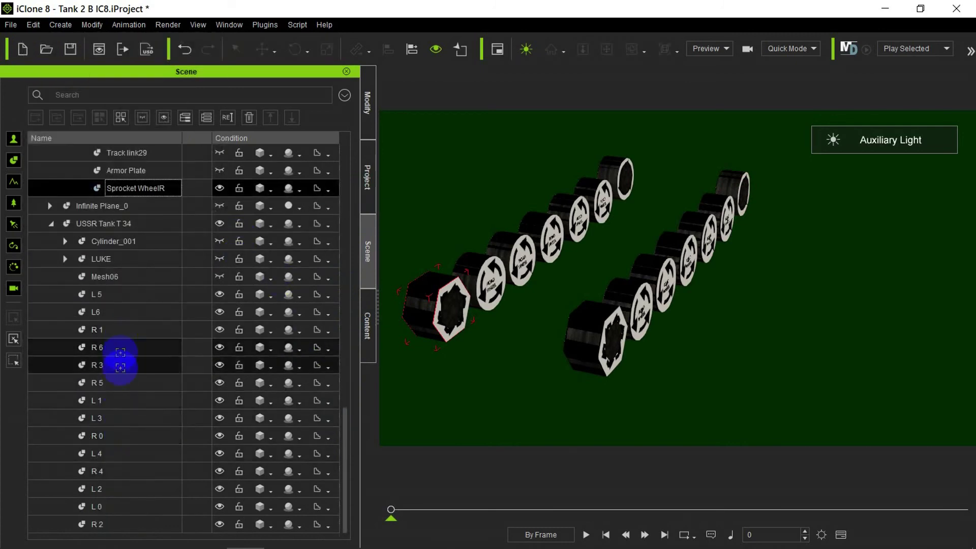
{"action": "left_click", "coordinate": [127, 435]}
{"action": "left_click", "coordinate": [313, 211]}
{"action": "left_click", "coordinate": [336, 313]}
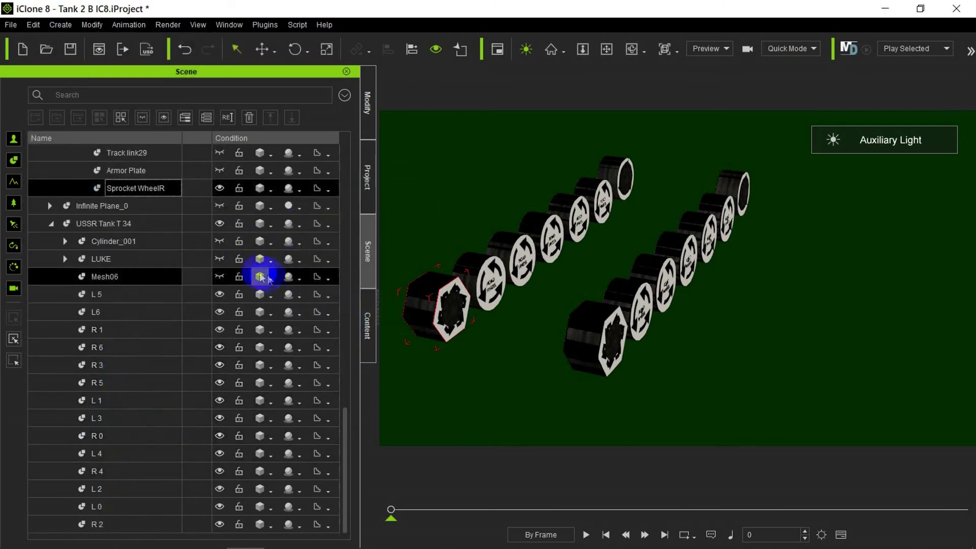
- Align Road WheelR01 to T-34 wheel R 1 in X, Y and Z position by pivot
{"action": "left_click", "coordinate": [33, 24]}
{"action": "mouse_move", "coordinate": [124, 215]}
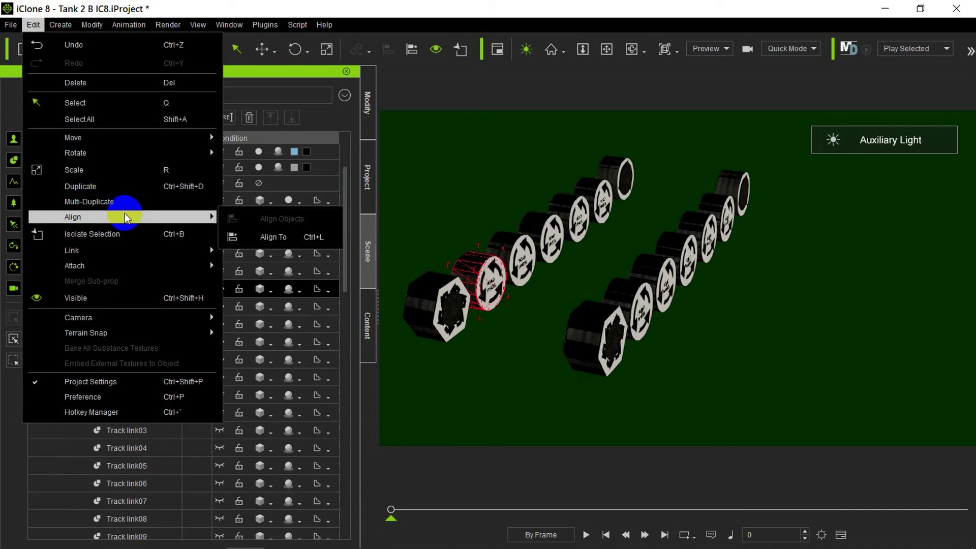
{"action": "left_click", "coordinate": [272, 236]}
{"action": "scroll", "coordinate": [283, 244], "scroll_direction": "down", "scroll_amount": 14}
{"action": "left_click", "coordinate": [142, 329]}
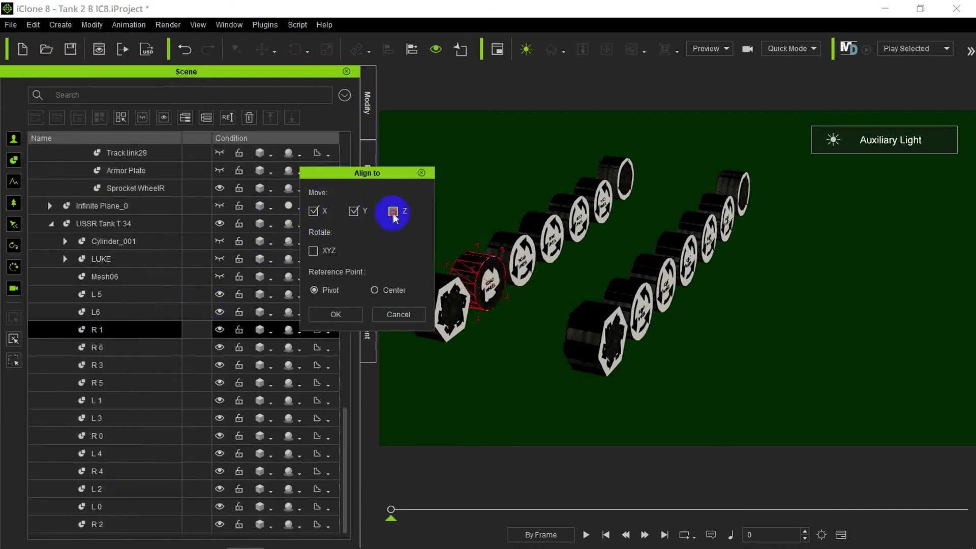
{"action": "left_click", "coordinate": [336, 314]}
- Align Road WheelR02 to the position of T-34 wheel R 2, using the pivot as reference point
{"action": "left_click", "coordinate": [33, 24]}
{"action": "mouse_move", "coordinate": [124, 216]}
{"action": "left_click", "coordinate": [252, 236]}
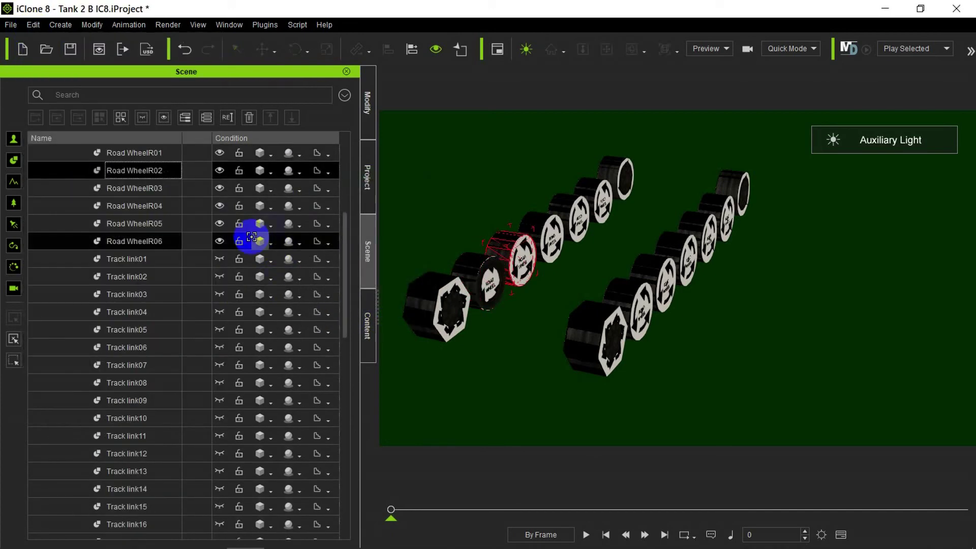
{"action": "scroll", "coordinate": [274, 231], "scroll_direction": "down", "scroll_amount": 14}
{"action": "left_click", "coordinate": [127, 524]}
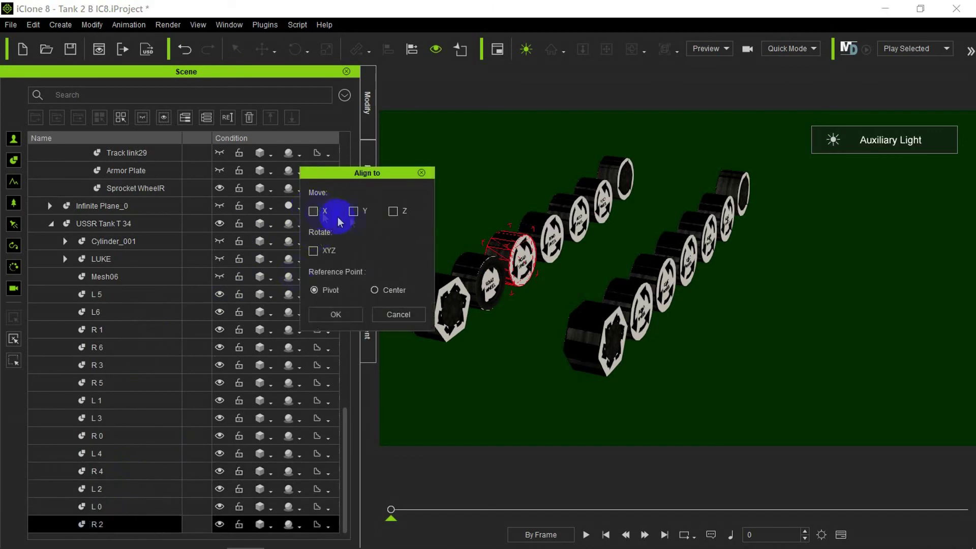
{"action": "left_click", "coordinate": [336, 314]}
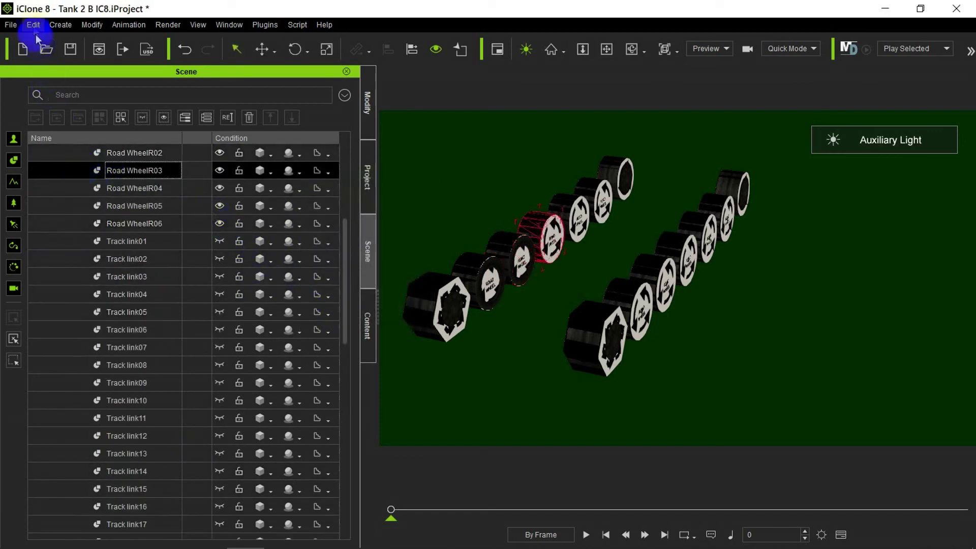
- Align Road WheelR03 to the position of T-34 wheel R 3, using the pivot as reference point
{"action": "left_click", "coordinate": [33, 25]}
{"action": "mouse_move", "coordinate": [124, 215]}
{"action": "left_click", "coordinate": [275, 236]}
{"action": "scroll", "coordinate": [303, 346], "scroll_direction": "down", "scroll_amount": 14}
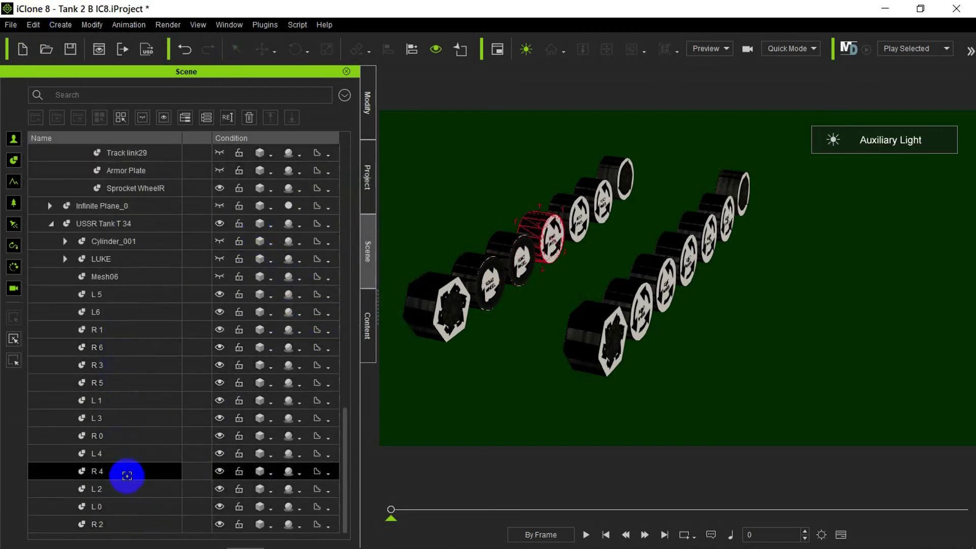
{"action": "left_click", "coordinate": [121, 365]}
{"action": "left_click", "coordinate": [337, 315]}
- Align Road WheelR04 to the position of T-34 wheel R 4, using the pivot as reference point
{"action": "left_click", "coordinate": [96, 170]}
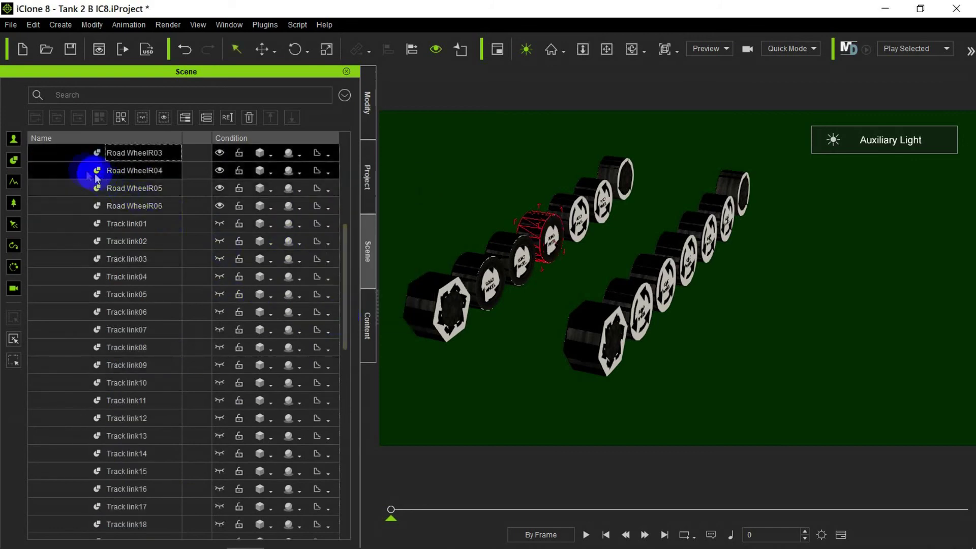
{"action": "left_click", "coordinate": [33, 25]}
{"action": "left_click", "coordinate": [273, 237]}
{"action": "scroll", "coordinate": [153, 407], "scroll_direction": "down", "scroll_amount": 10}
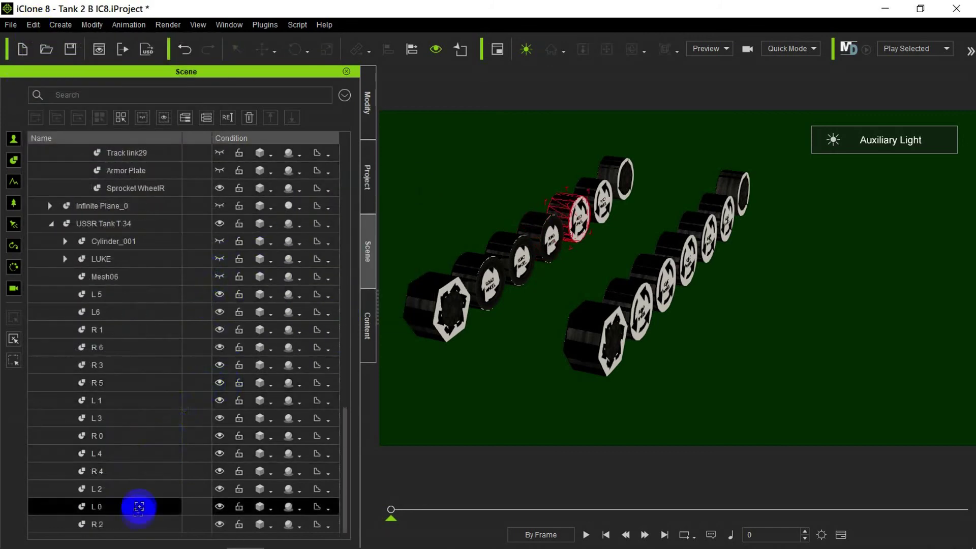
{"action": "left_click", "coordinate": [131, 472]}
{"action": "left_click", "coordinate": [353, 211]}
{"action": "left_click", "coordinate": [335, 314]}
- Repeat the position alignment of Road WheelR04 to T-34 wheel R 4
{"action": "left_click", "coordinate": [33, 24]}
{"action": "mouse_move", "coordinate": [157, 217]}
{"action": "left_click", "coordinate": [272, 235]}
{"action": "scroll", "coordinate": [207, 279], "scroll_direction": "down", "scroll_amount": 10}
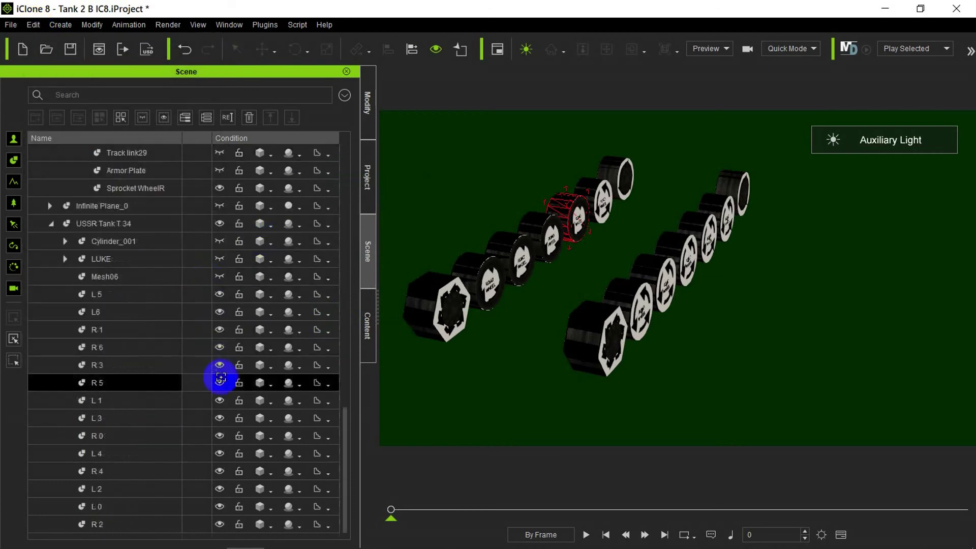
{"action": "left_click", "coordinate": [204, 470]}
{"action": "left_click", "coordinate": [335, 315]}
- Align Road WheelR05 to the position of T-34 wheel R 5, using the pivot as reference point
{"action": "scroll", "coordinate": [224, 268], "scroll_direction": "up", "scroll_amount": 4}
{"action": "left_click", "coordinate": [69, 376]}
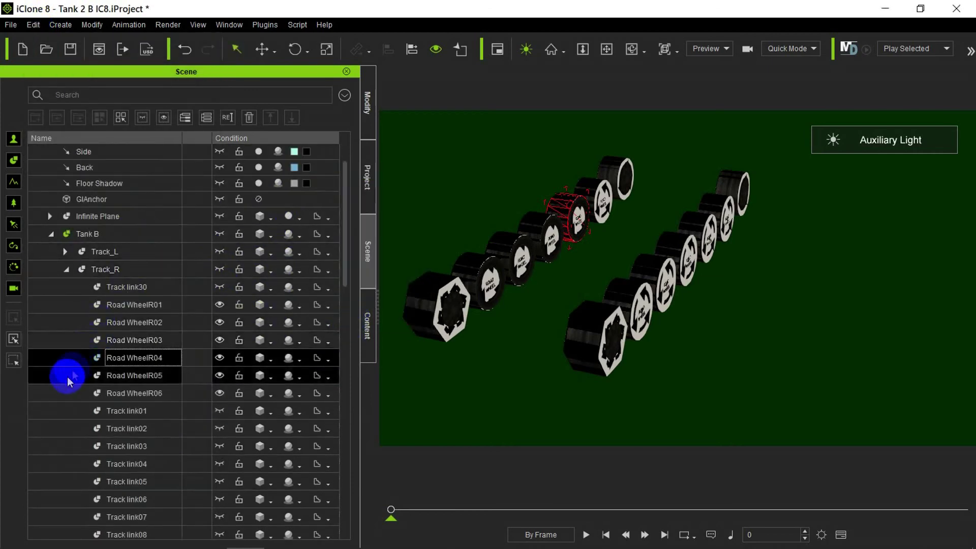
{"action": "left_click", "coordinate": [33, 25]}
{"action": "mouse_move", "coordinate": [152, 216]}
{"action": "left_click", "coordinate": [275, 237]}
{"action": "scroll", "coordinate": [218, 381], "scroll_direction": "down", "scroll_amount": 5}
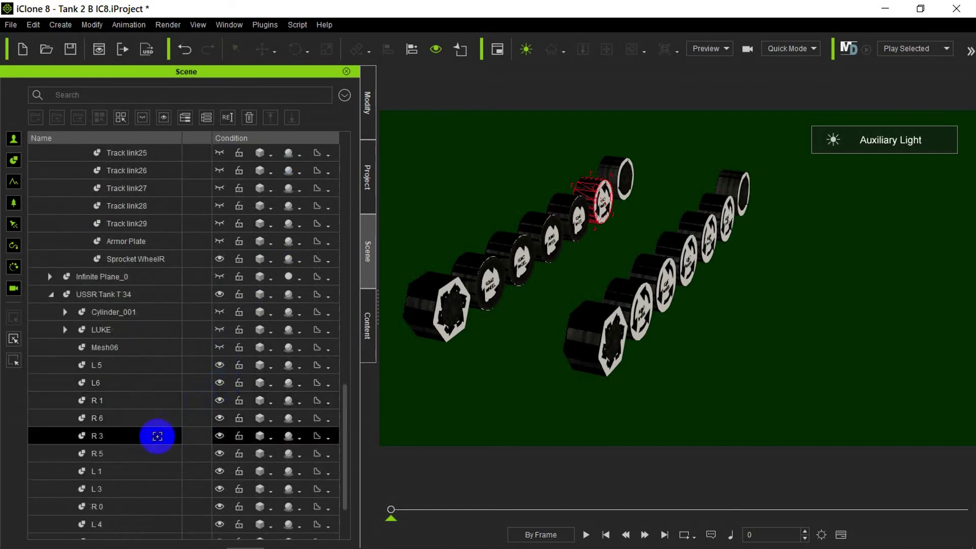
{"action": "left_click", "coordinate": [137, 452]}
{"action": "left_click", "coordinate": [335, 314]}
- Align Road WheelR06 to the position of T-34 wheel R 6, using the pivot as reference point
{"action": "scroll", "coordinate": [163, 191], "scroll_direction": "up", "scroll_amount": 5}
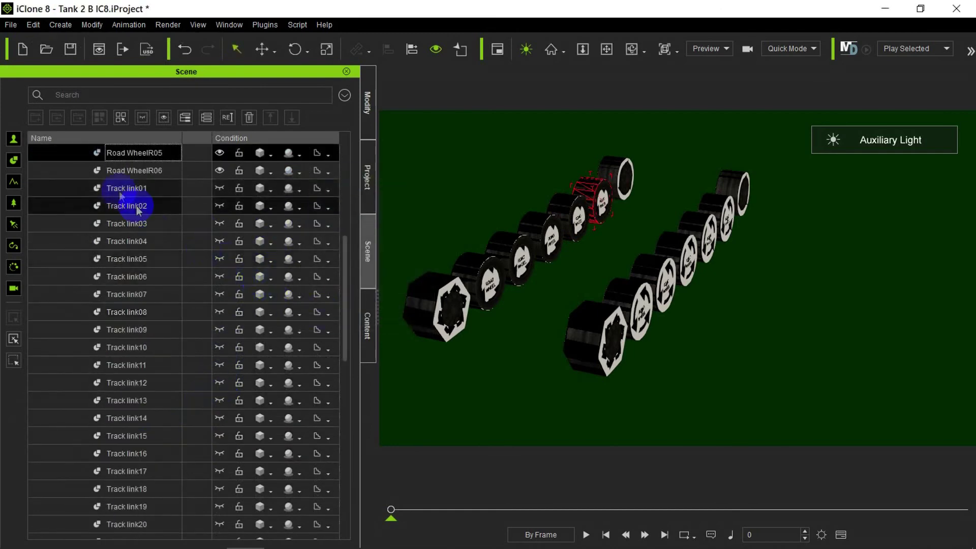
{"action": "left_click", "coordinate": [65, 170]}
{"action": "left_click", "coordinate": [33, 25]}
{"action": "mouse_move", "coordinate": [102, 215]}
{"action": "left_click", "coordinate": [274, 236]}
{"action": "scroll", "coordinate": [259, 302], "scroll_direction": "down", "scroll_amount": 5}
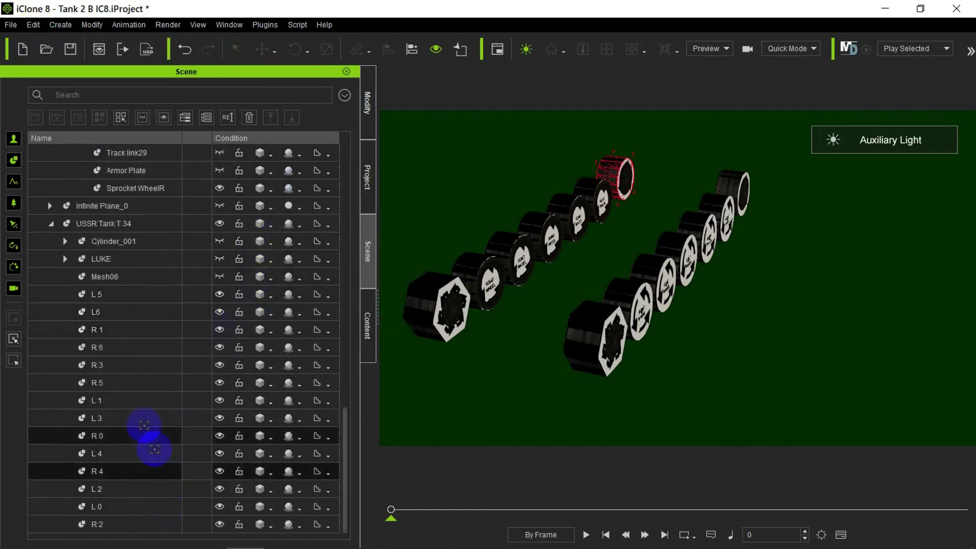
{"action": "left_click", "coordinate": [130, 348]}
{"action": "left_click", "coordinate": [347, 315]}
- Select Sprocket WheelL under Track_L, undock the Modify panel over the viewport and show the wheel's Attach settings
{"action": "scroll", "coordinate": [217, 285], "scroll_direction": "up", "scroll_amount": 12}
{"action": "left_click", "coordinate": [68, 254]}
{"action": "left_click", "coordinate": [67, 237]}
{"action": "left_click_drag", "start_coordinate": [346, 227], "coordinate": [350, 304]}
{"action": "left_click", "coordinate": [77, 418]}
{"action": "left_click_drag", "start_coordinate": [367, 103], "coordinate": [838, 109]}
{"action": "left_click", "coordinate": [606, 49]}
{"action": "left_click_drag", "start_coordinate": [590, 216], "coordinate": [539, 195]}
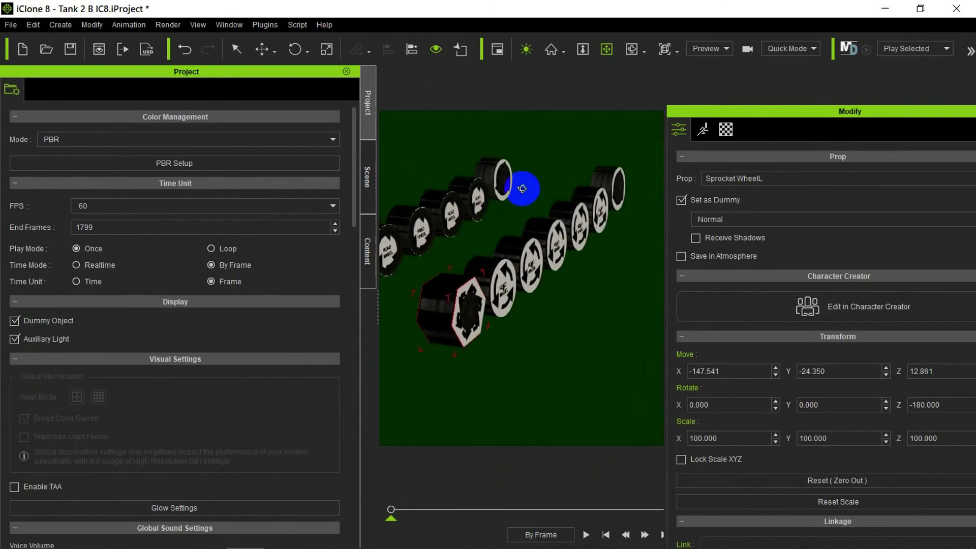
{"action": "scroll", "coordinate": [886, 452], "scroll_direction": "down", "scroll_amount": 10}
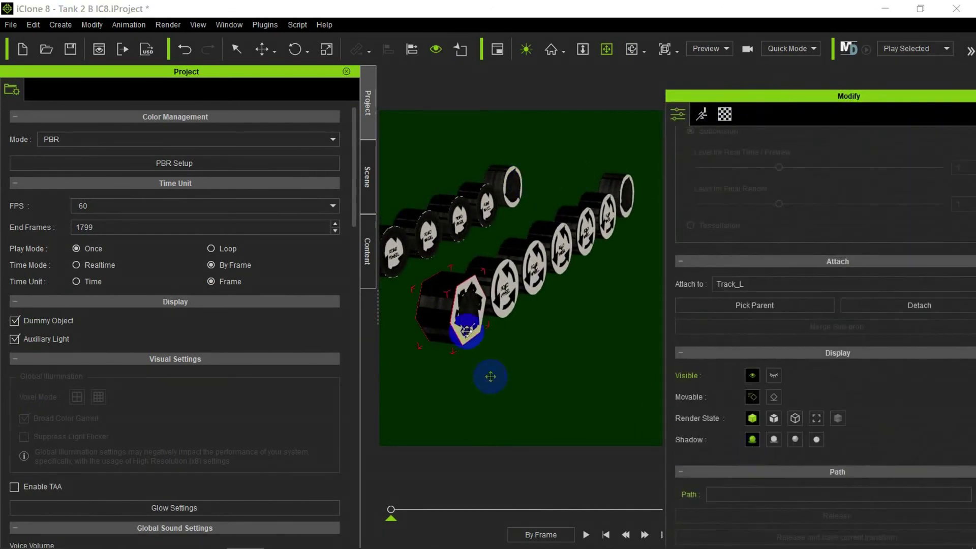
- Attach T-34 wheel L 0 to Sprocket WheelL as its parent
{"action": "left_click", "coordinate": [367, 177]}
{"action": "left_click_drag", "start_coordinate": [348, 333], "coordinate": [345, 412]}
{"action": "left_click", "coordinate": [114, 501]}
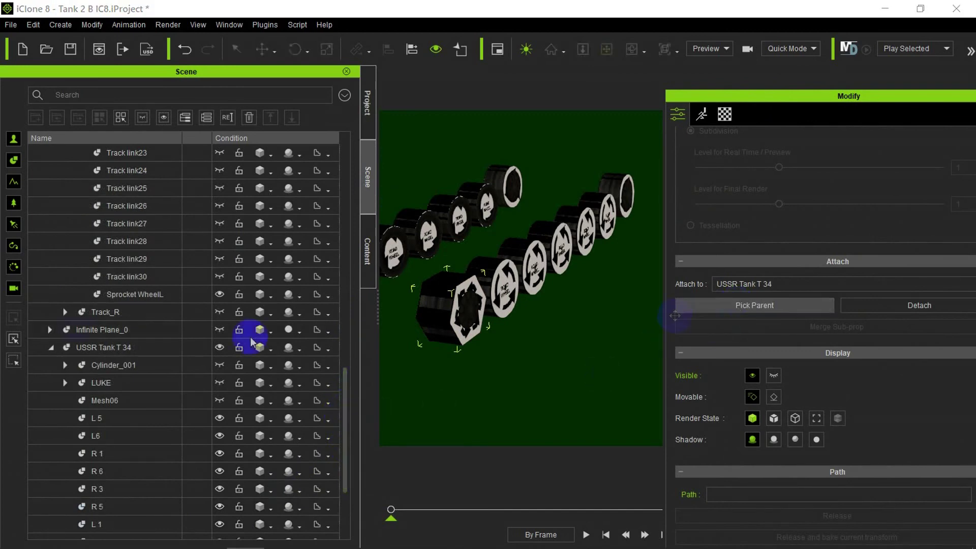
{"action": "left_click_drag", "start_coordinate": [346, 385], "coordinate": [344, 203]}
{"action": "left_click", "coordinate": [158, 422]}
- Attach T-34 wheel L 1 to Road WheelL01 as its parent
{"action": "scroll", "coordinate": [832, 428], "scroll_direction": "down", "scroll_amount": 3}
{"action": "scroll", "coordinate": [832, 428], "scroll_direction": "down", "scroll_amount": 2}
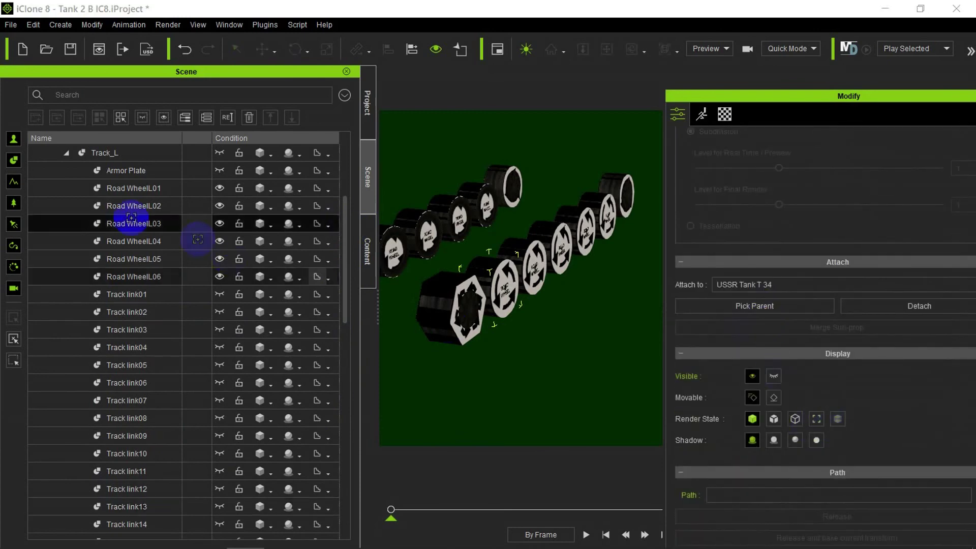
{"action": "left_click", "coordinate": [74, 187]}
- Attach T-34 wheel L 2 to Road WheelL02 as its parent
{"action": "left_click_drag", "start_coordinate": [345, 244], "coordinate": [359, 487]}
{"action": "left_click", "coordinate": [130, 513]}
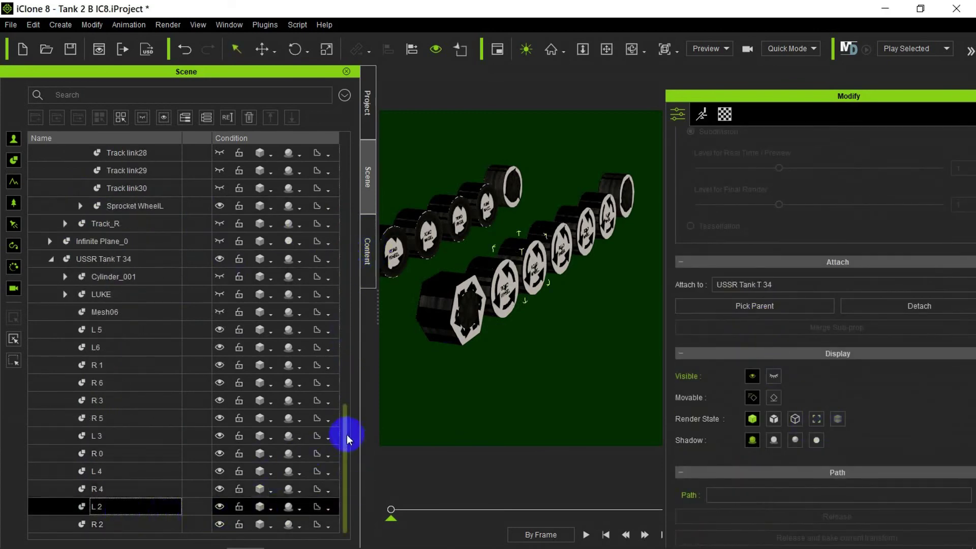
{"action": "left_click_drag", "start_coordinate": [349, 431], "coordinate": [409, 218]}
{"action": "left_click", "coordinate": [97, 255]}
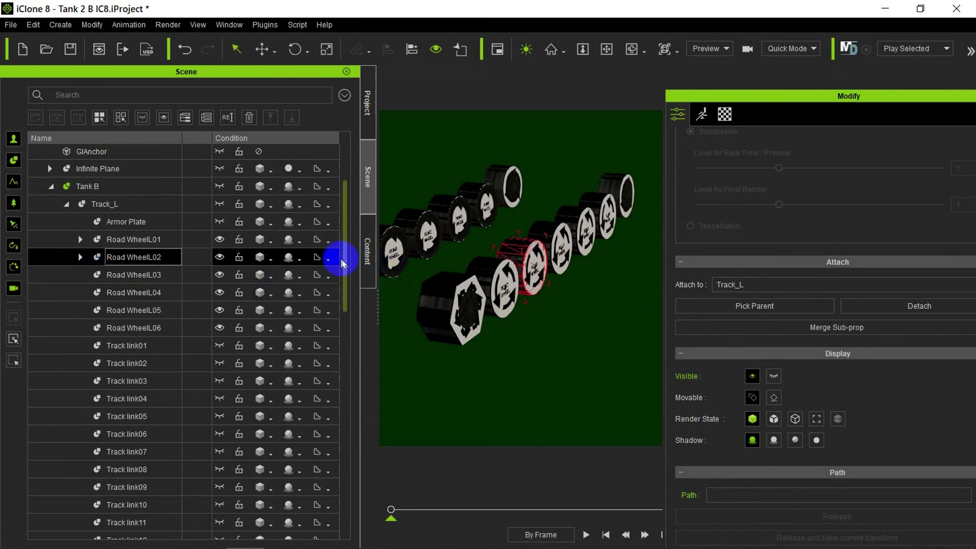
- Attach T-34 wheel L 3 to Road WheelL03 as its parent
{"action": "left_click_drag", "start_coordinate": [340, 259], "coordinate": [350, 505]}
{"action": "left_click_drag", "start_coordinate": [345, 433], "coordinate": [766, 270]}
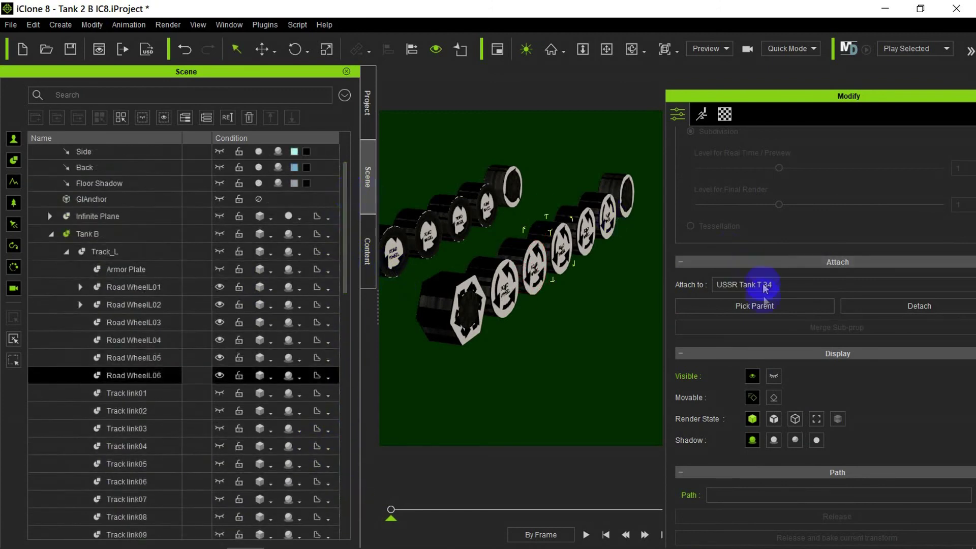
{"action": "left_click", "coordinate": [72, 323]}
- Attach T-34 wheel L 4 to Road WheelL04 as its parent
{"action": "left_click_drag", "start_coordinate": [342, 274], "coordinate": [342, 514]}
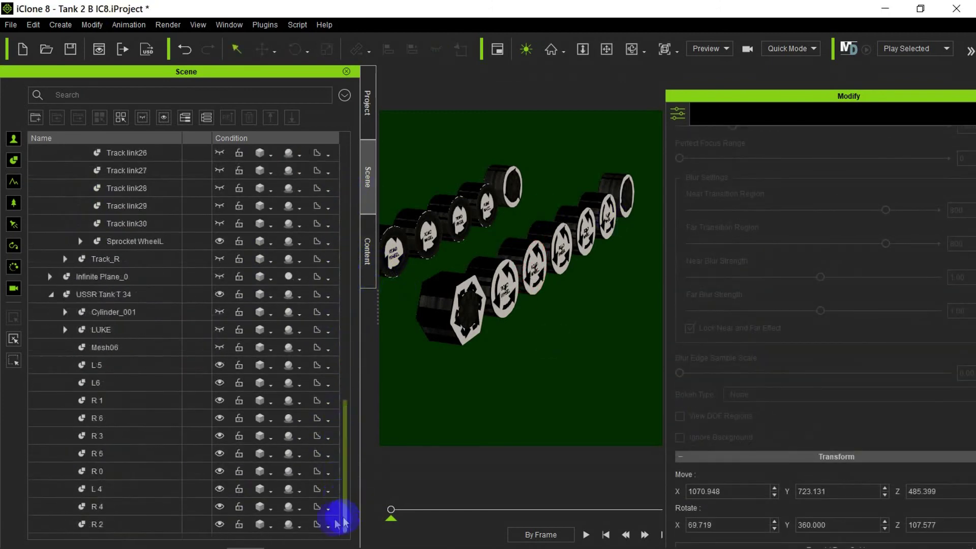
{"action": "left_click", "coordinate": [320, 456]}
{"action": "left_click_drag", "start_coordinate": [344, 457], "coordinate": [351, 220]}
{"action": "left_click", "coordinate": [777, 526]}
{"action": "left_click", "coordinate": [72, 291]}
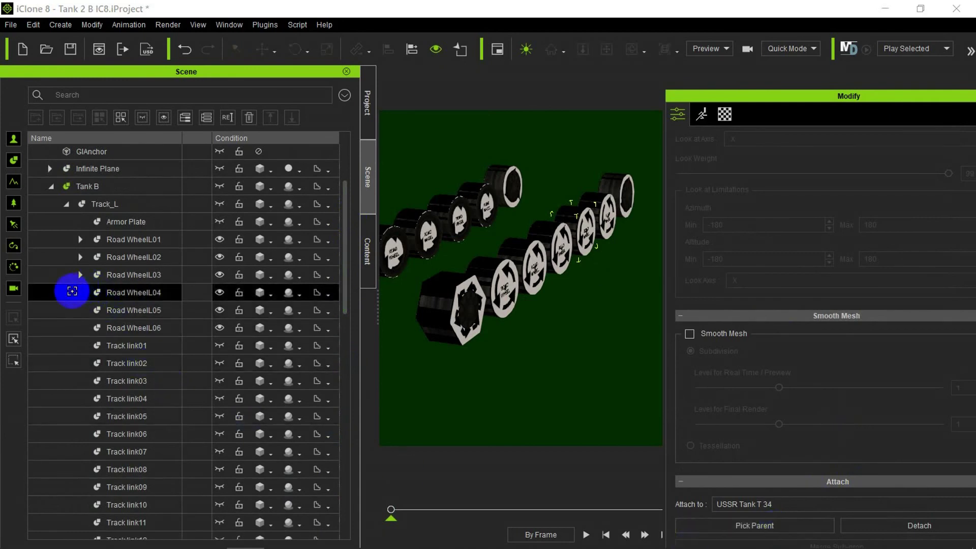
- Attach T-34 wheel L 5 to Road WheelL05 as its parent
{"action": "left_click_drag", "start_coordinate": [345, 293], "coordinate": [348, 513]}
{"action": "left_click", "coordinate": [320, 381]}
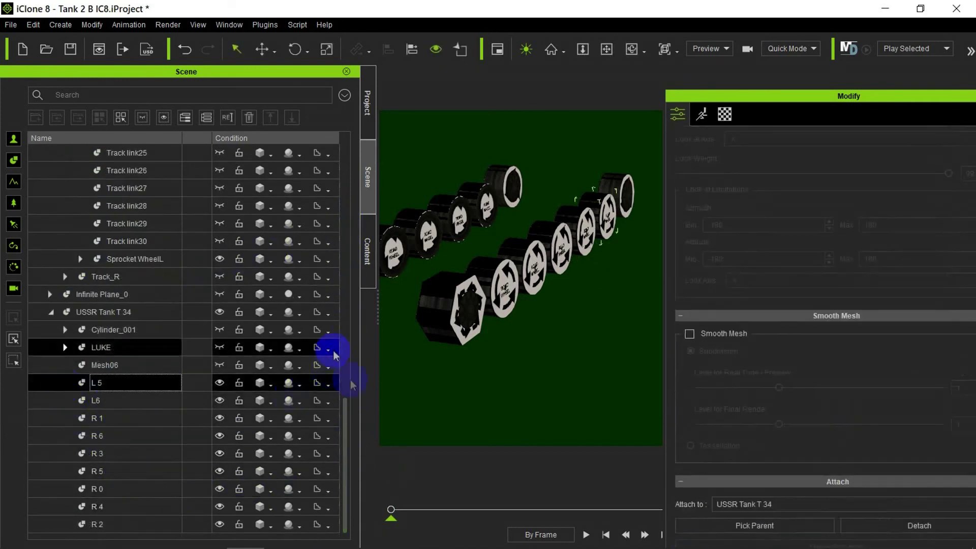
{"action": "left_click_drag", "start_coordinate": [345, 413], "coordinate": [347, 204]}
{"action": "left_click", "coordinate": [81, 276]}
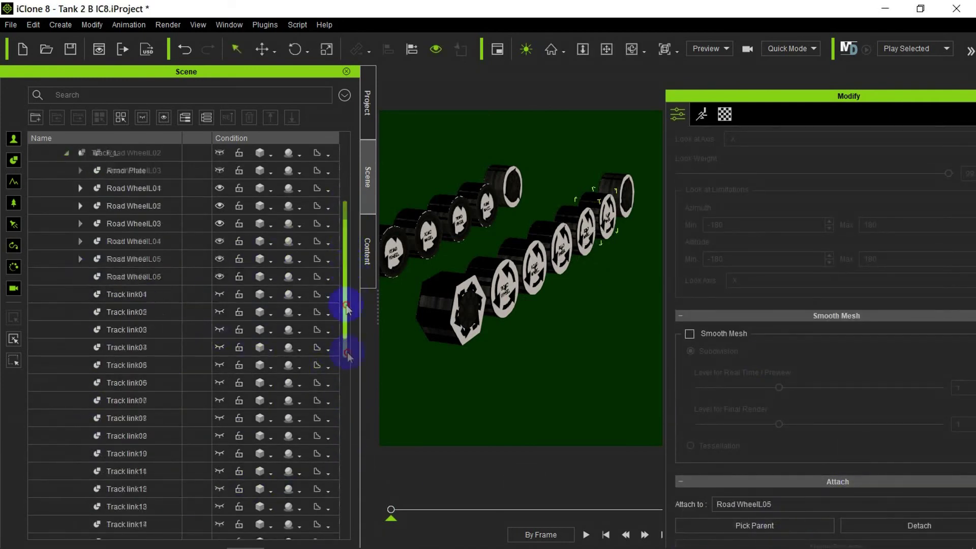
- Attach T-34 wheel L6 to Road WheelL06 as its parent
{"action": "left_click_drag", "start_coordinate": [349, 311], "coordinate": [348, 511]}
{"action": "left_click", "coordinate": [320, 400]}
{"action": "left_click_drag", "start_coordinate": [347, 402], "coordinate": [348, 201]}
{"action": "left_click", "coordinate": [755, 525]}
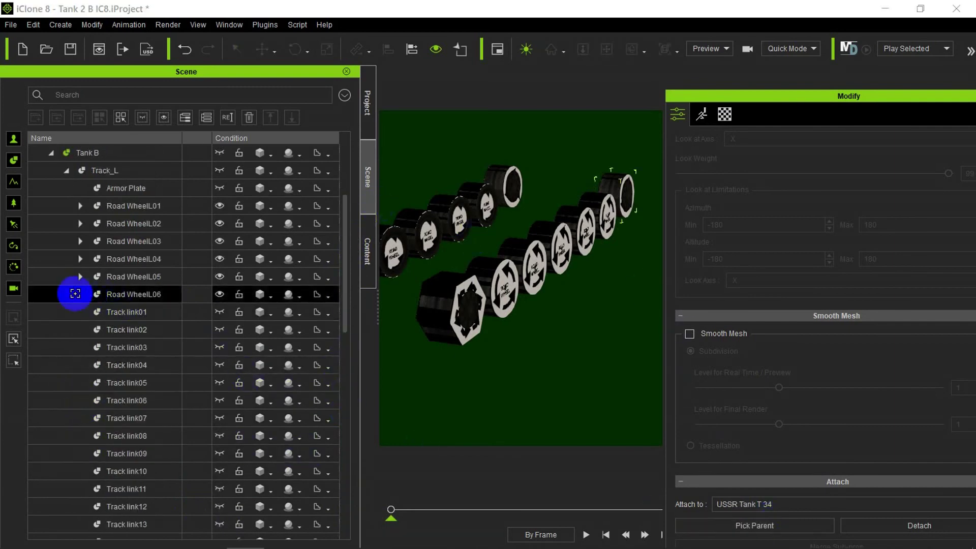
{"action": "left_click", "coordinate": [76, 295]}
- Collapse Track_L, expand Track_R and attach T-34 wheel R 0 to Sprocket WheelR as its parent
{"action": "left_click", "coordinate": [67, 171]}
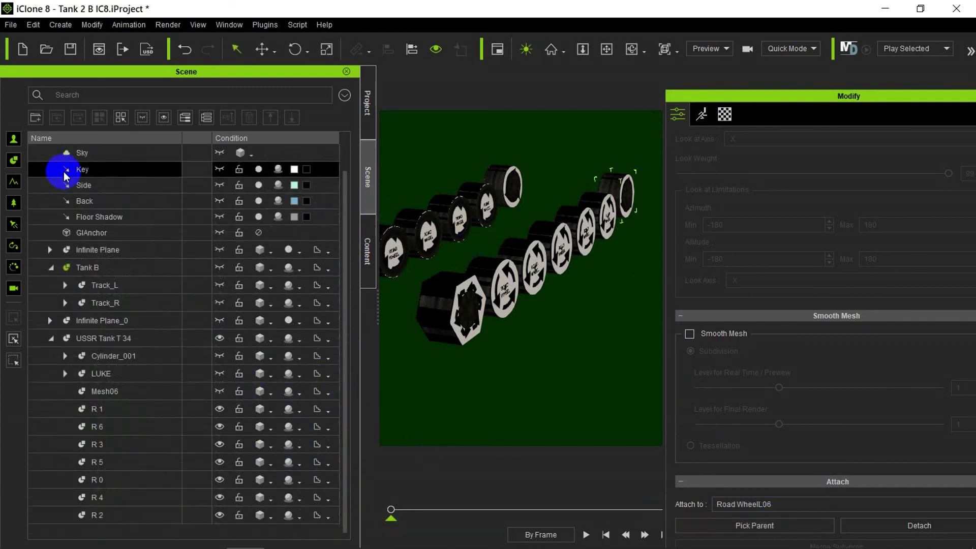
{"action": "left_click", "coordinate": [66, 303]}
{"action": "left_click_drag", "start_coordinate": [348, 270], "coordinate": [341, 528]}
{"action": "left_click", "coordinate": [123, 490]}
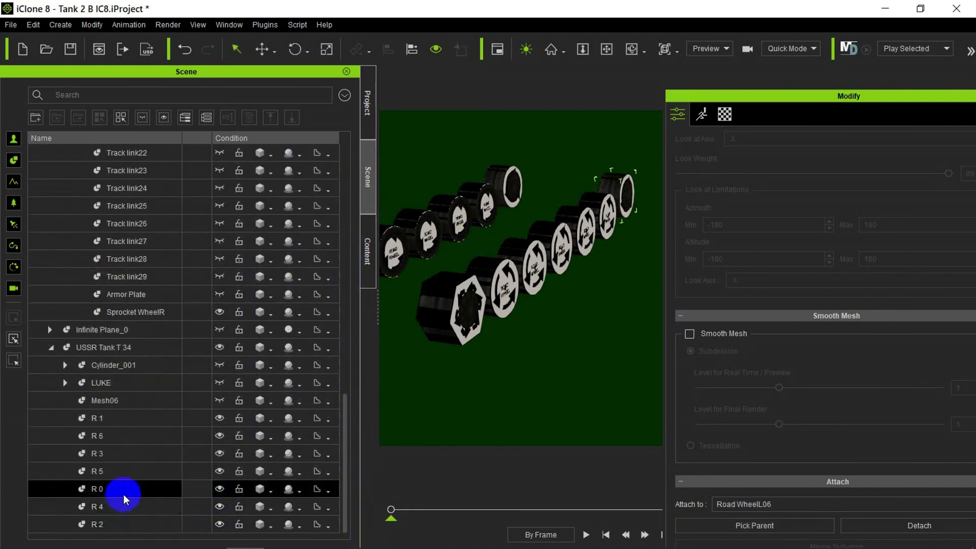
{"action": "scroll", "coordinate": [581, 374], "scroll_direction": "down", "scroll_amount": 3}
{"action": "left_click", "coordinate": [784, 529]}
{"action": "left_click_drag", "start_coordinate": [344, 436], "coordinate": [344, 396]}
{"action": "left_click", "coordinate": [755, 526]}
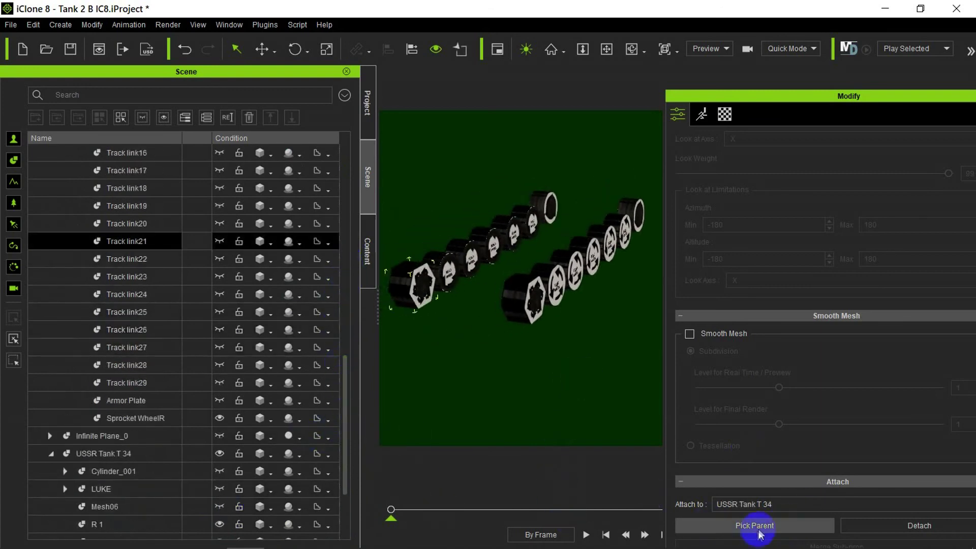
{"action": "left_click", "coordinate": [153, 420]}
- Attach T-34 wheel R 1 to Road WheelR01 as its parent
{"action": "left_click", "coordinate": [136, 435]}
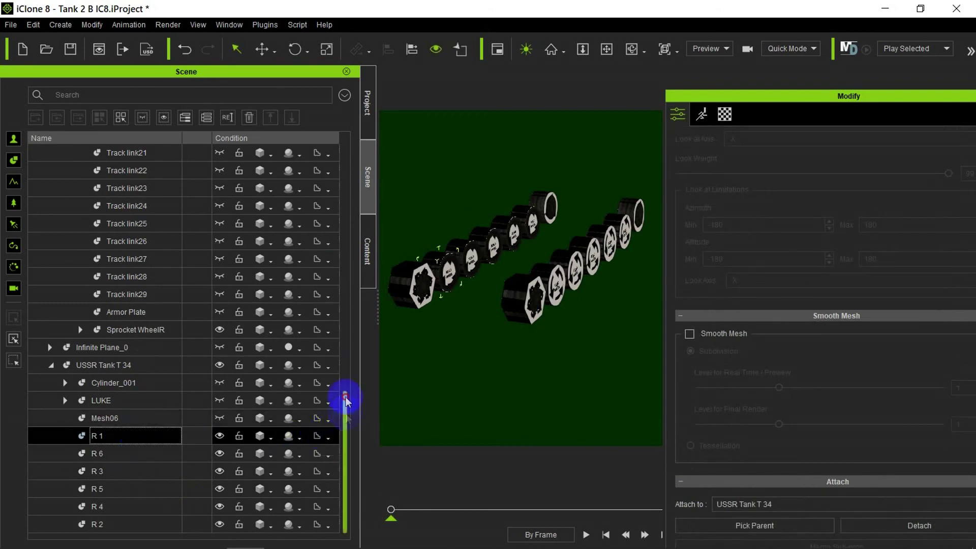
{"action": "left_click_drag", "start_coordinate": [346, 418], "coordinate": [354, 253]}
{"action": "left_click", "coordinate": [259, 224]}
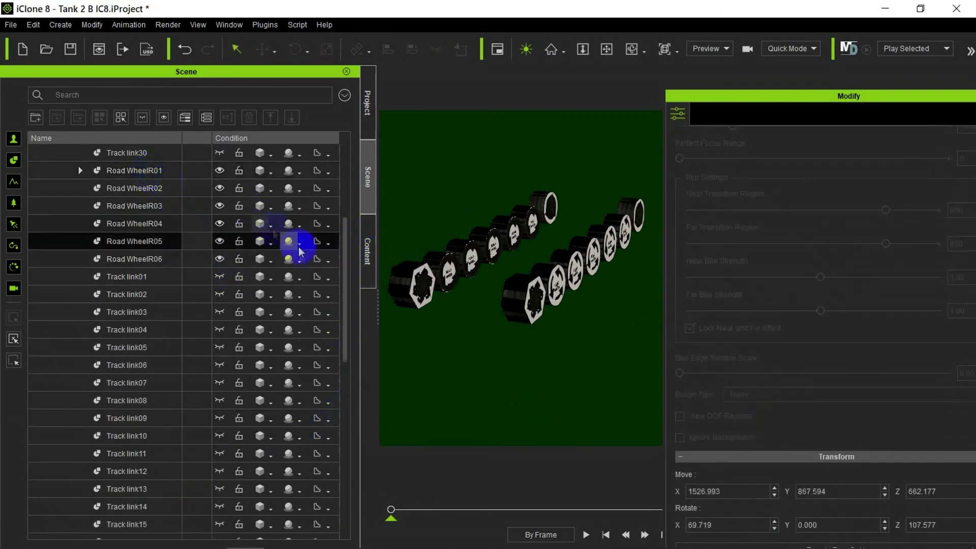
- Attach T-34 wheel R 2 to Road WheelR02 as its parent
{"action": "left_click", "coordinate": [259, 524]}
{"action": "left_click_drag", "start_coordinate": [346, 412], "coordinate": [346, 228]}
{"action": "left_click", "coordinate": [747, 525]}
{"action": "left_click", "coordinate": [77, 224]}
- Attach T-34 wheel R 3 to Road WheelR03 as its parent
{"action": "left_click_drag", "start_coordinate": [346, 284], "coordinate": [346, 192]}
{"action": "left_click", "coordinate": [144, 487]}
{"action": "left_click", "coordinate": [717, 519]}
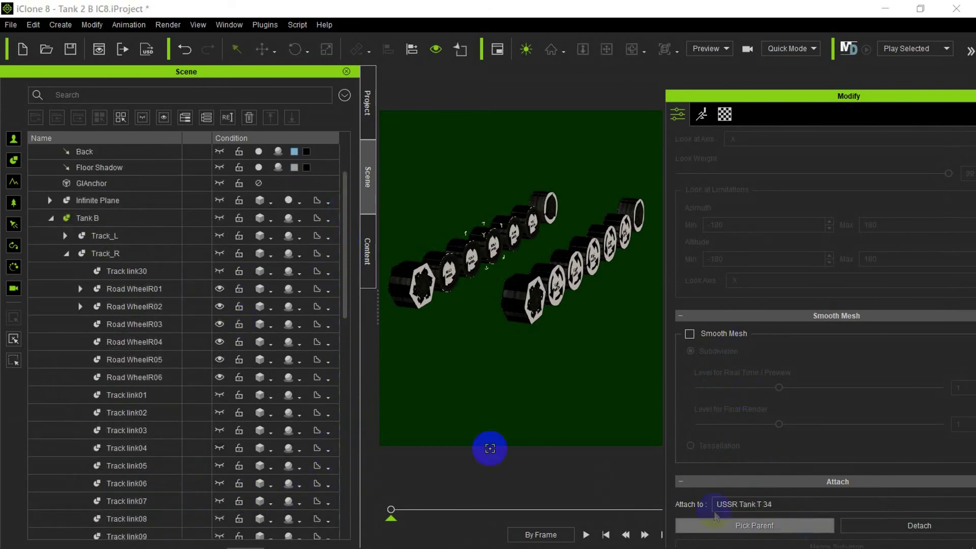
{"action": "left_click", "coordinate": [76, 324]}
- Attach T-34 wheel R 4 to Road WheelR04 as its parent
{"action": "left_click_drag", "start_coordinate": [345, 231], "coordinate": [346, 206]}
{"action": "left_click", "coordinate": [146, 522]}
{"action": "left_click", "coordinate": [721, 529]}
{"action": "left_click", "coordinate": [80, 324]}
- Attach T-34 wheel R 5 to Road WheelR05 as its parent
{"action": "left_click_drag", "start_coordinate": [345, 265], "coordinate": [352, 486]}
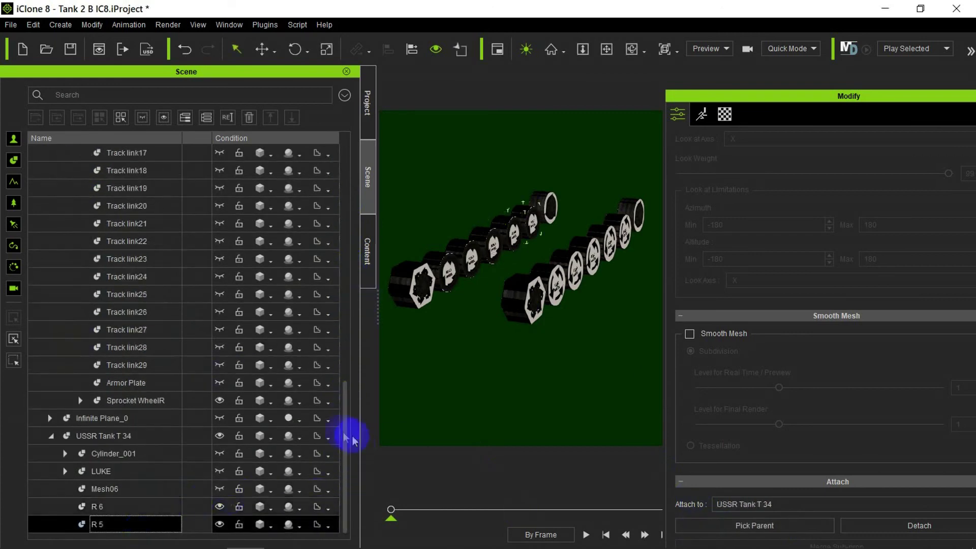
{"action": "left_click_drag", "start_coordinate": [358, 445], "coordinate": [362, 207]}
{"action": "left_click", "coordinate": [754, 525]}
{"action": "left_click", "coordinate": [81, 391]}
{"action": "left_click_drag", "start_coordinate": [345, 277], "coordinate": [358, 262]}
{"action": "left_click", "coordinate": [307, 465]}
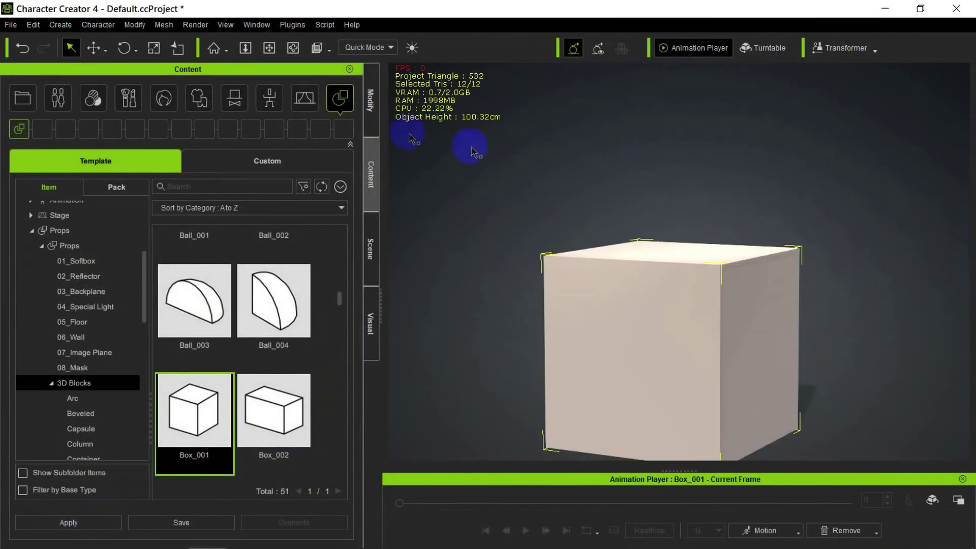
- Switch to Character Creator and scale Box_001 to 52 in X, 39 in Y and 8 in Z
{"action": "left_click", "coordinate": [370, 100]}
{"action": "left_click_drag", "start_coordinate": [348, 170], "coordinate": [358, 320]}
{"action": "left_click", "coordinate": [9, 319]}
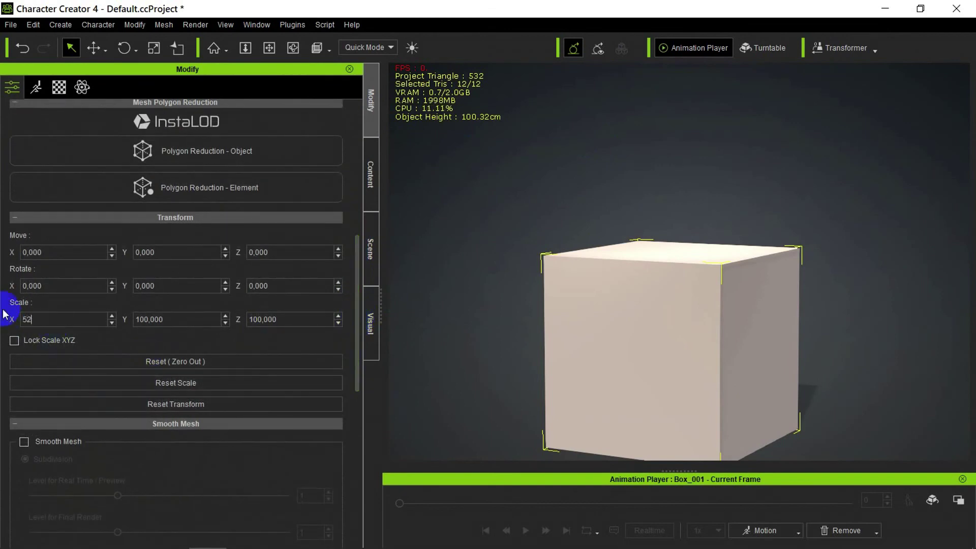
{"action": "type", "text": "52"}
{"action": "key", "text": "Return"}
{"action": "type", "text": "39"}
{"action": "key", "text": "Tab"}
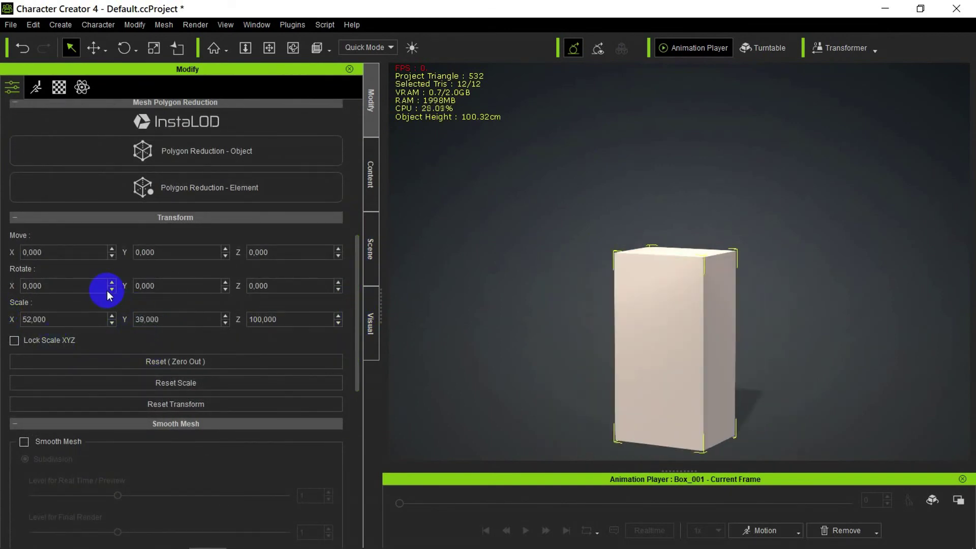
{"action": "type", "text": "8"}
{"action": "key", "text": "Return"}
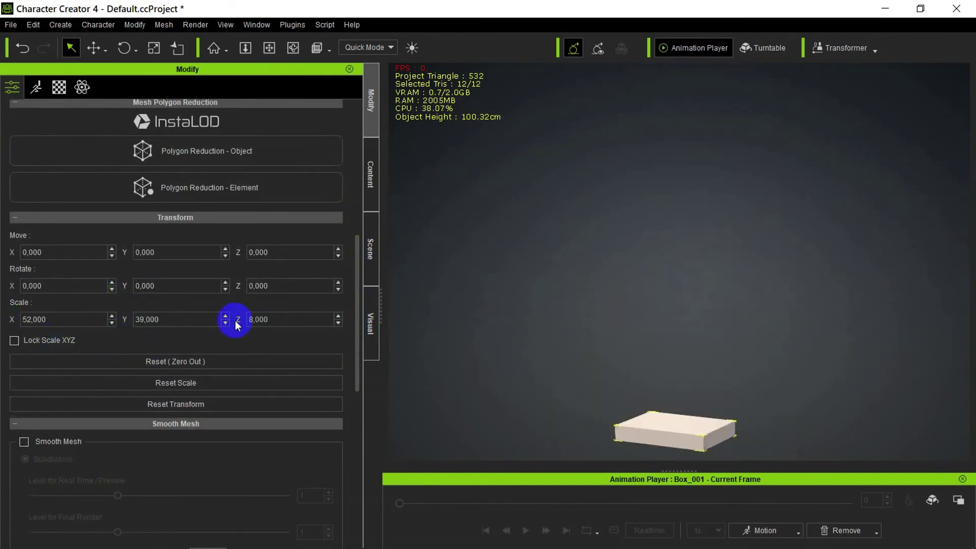
- Add the Arc_001 block from the 3D Blocks Arc category to the scene
{"action": "left_click_drag", "start_coordinate": [600, 204], "coordinate": [610, 100]}
{"action": "scroll", "coordinate": [754, 378], "scroll_direction": "up", "scroll_amount": 3}
{"action": "left_click_drag", "start_coordinate": [754, 387], "coordinate": [732, 283]}
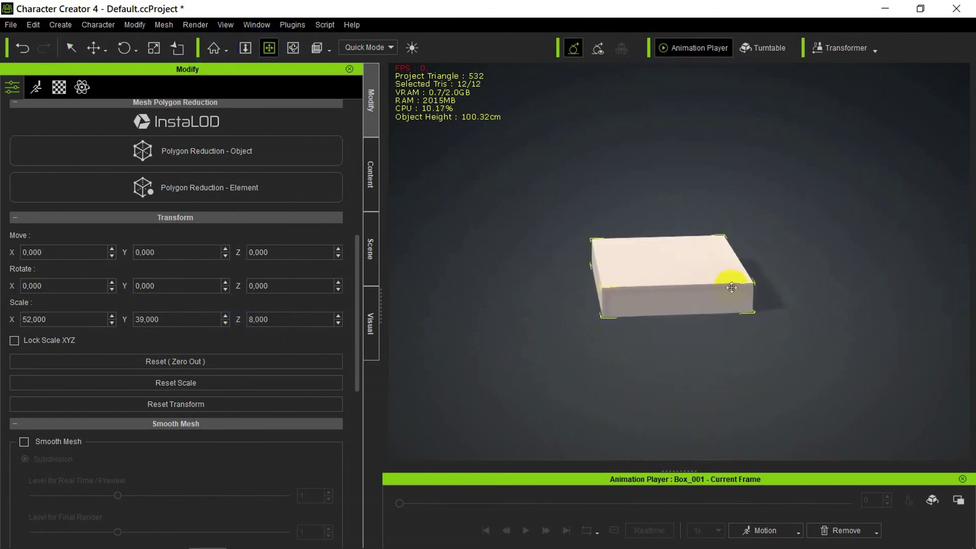
{"action": "right_click_drag", "start_coordinate": [732, 283], "coordinate": [727, 286]}
{"action": "left_click", "coordinate": [371, 189]}
{"action": "left_click", "coordinate": [80, 396]}
{"action": "left_click", "coordinate": [194, 274]}
{"action": "left_click", "coordinate": [82, 520]}
{"action": "right_click_drag", "start_coordinate": [823, 193], "coordinate": [793, 196]}
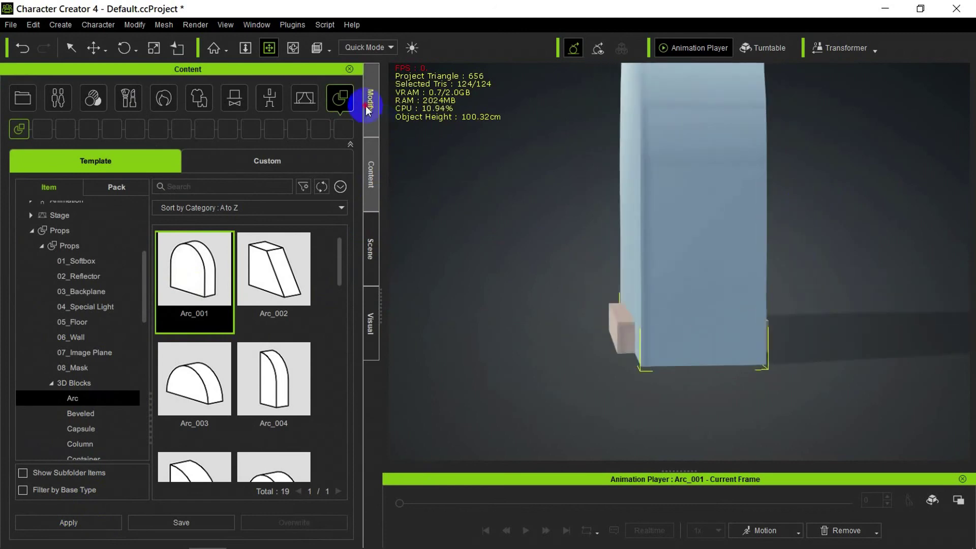
- Scale the arc block to 9 in X, 15 in Y and 18 in Z
{"action": "left_click", "coordinate": [370, 100]}
{"action": "type", "text": "9"}
{"action": "key", "text": "Return"}
{"action": "left_click", "coordinate": [151, 320]}
{"action": "type", "text": "15"}
{"action": "key", "text": "Return"}
{"action": "type", "text": "18"}
{"action": "key", "text": "Return"}
- Rotate the arc block 90 degrees about Z and set its Z position to 0.005
{"action": "left_click", "coordinate": [260, 286]}
{"action": "type", "text": "90"}
{"action": "key", "text": "Return"}
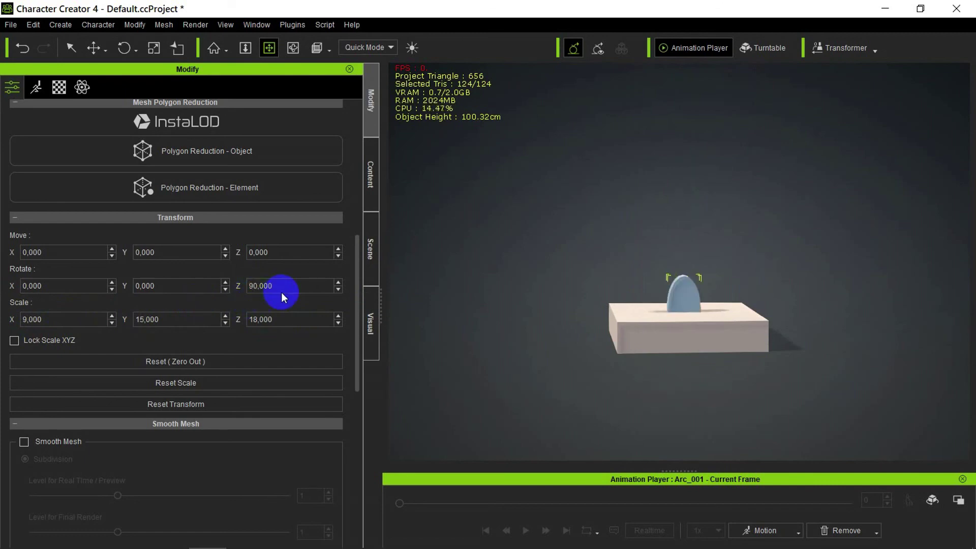
{"action": "left_click", "coordinate": [280, 252]}
{"action": "key", "text": "BackSpace"}
{"action": "type", "text": "5"}
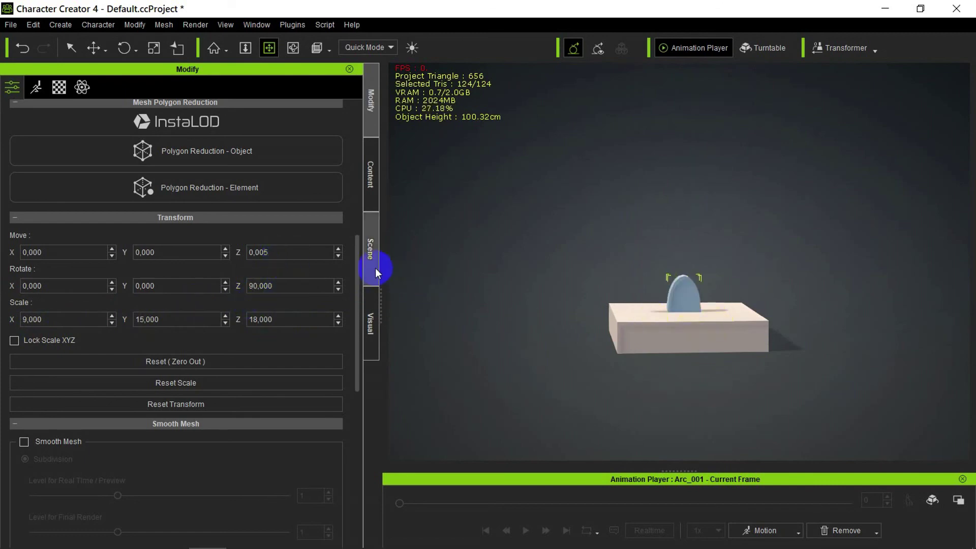
- Attach Arc_001 to Box_001 as its parent
{"action": "left_click", "coordinate": [377, 273]}
{"action": "scroll", "coordinate": [732, 265], "scroll_direction": "up", "scroll_amount": 3}
{"action": "left_click", "coordinate": [370, 115]}
{"action": "left_click_drag", "start_coordinate": [357, 255], "coordinate": [360, 344]}
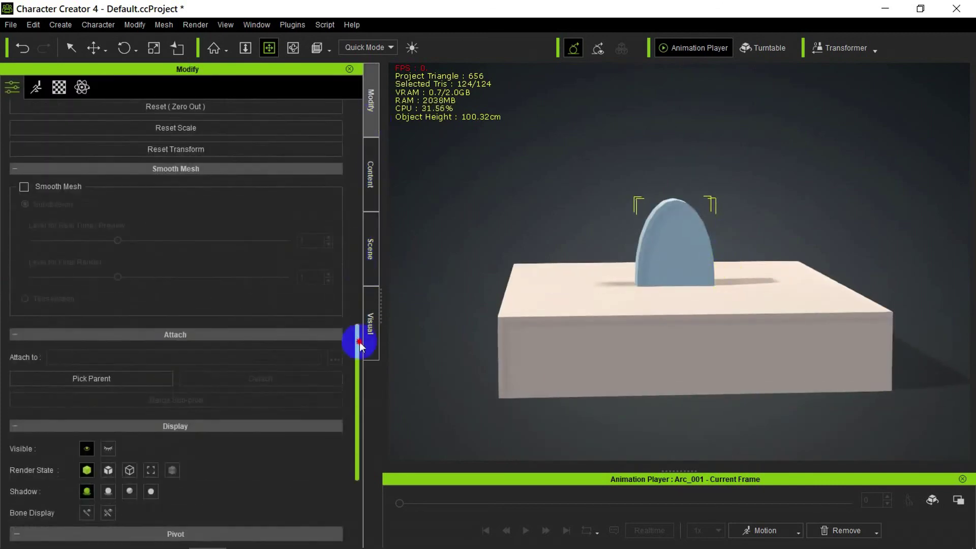
{"action": "left_click", "coordinate": [373, 283]}
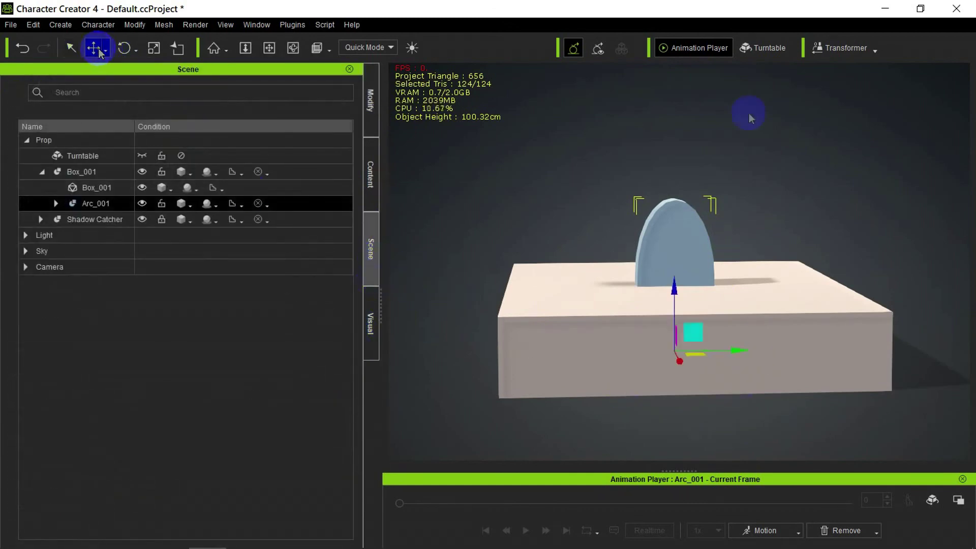
- Duplicate Arc_001 twice along the Y axis, placing one copy near each end of the flat box
{"action": "left_click_drag", "start_coordinate": [739, 350], "coordinate": [614, 351], "text": "ctrl"}
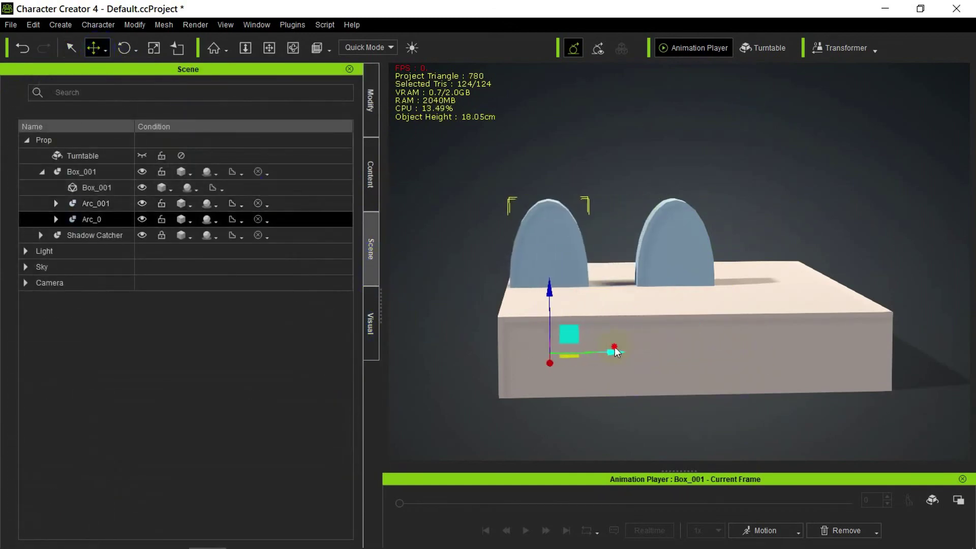
{"action": "left_click", "coordinate": [118, 203]}
{"action": "key", "text": "ctrl+d"}
{"action": "left_click_drag", "start_coordinate": [756, 350], "coordinate": [853, 358]}
{"action": "left_click", "coordinate": [237, 367]}
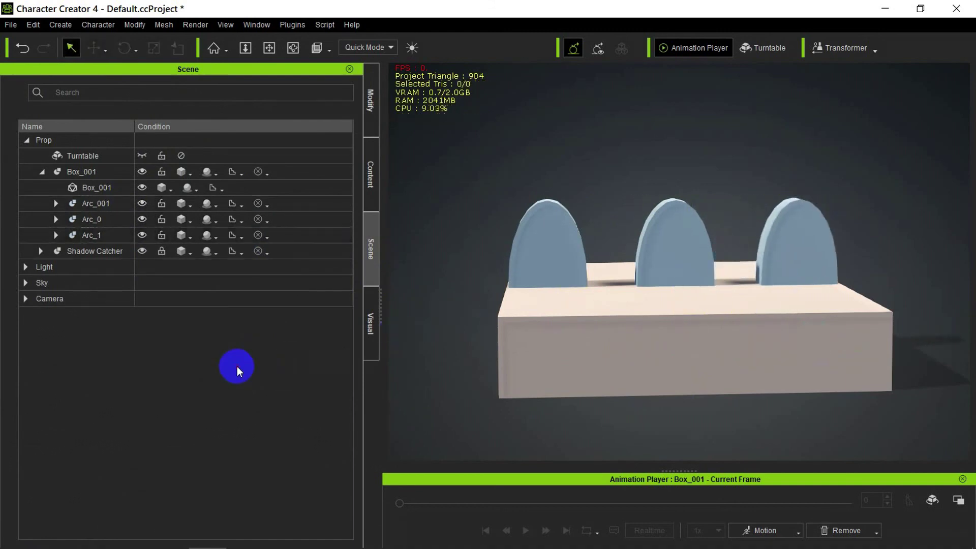
- Add the Cylinder_004 block from 3D Blocks and scale it down uniformly to about 20.06
{"action": "left_click", "coordinate": [371, 174]}
{"action": "left_click", "coordinate": [91, 382]}
{"action": "left_click_drag", "start_coordinate": [340, 254], "coordinate": [342, 387]}
{"action": "left_click", "coordinate": [195, 336]}
{"action": "left_click", "coordinate": [99, 522]}
{"action": "scroll", "coordinate": [704, 274], "scroll_direction": "down", "scroll_amount": 5}
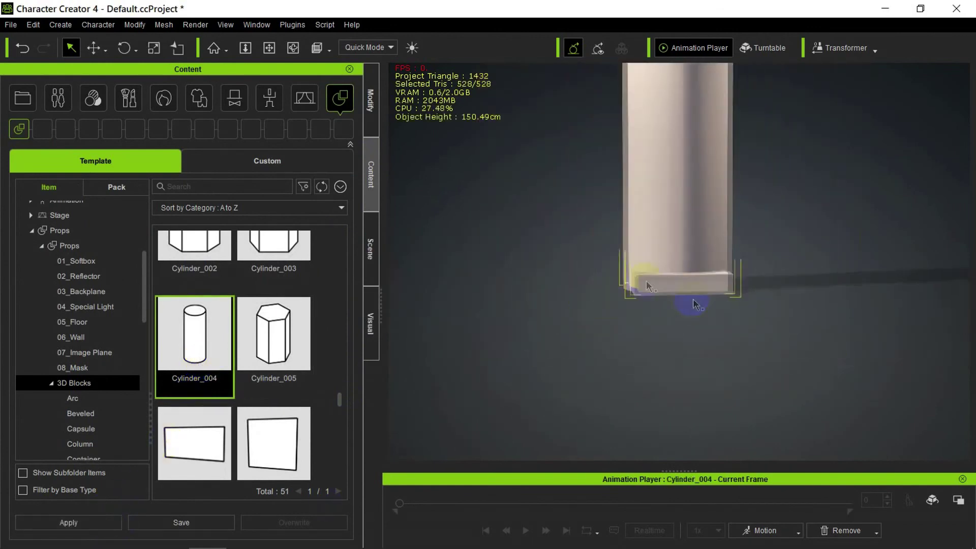
{"action": "key", "text": "r"}
{"action": "left_click", "coordinate": [277, 57]}
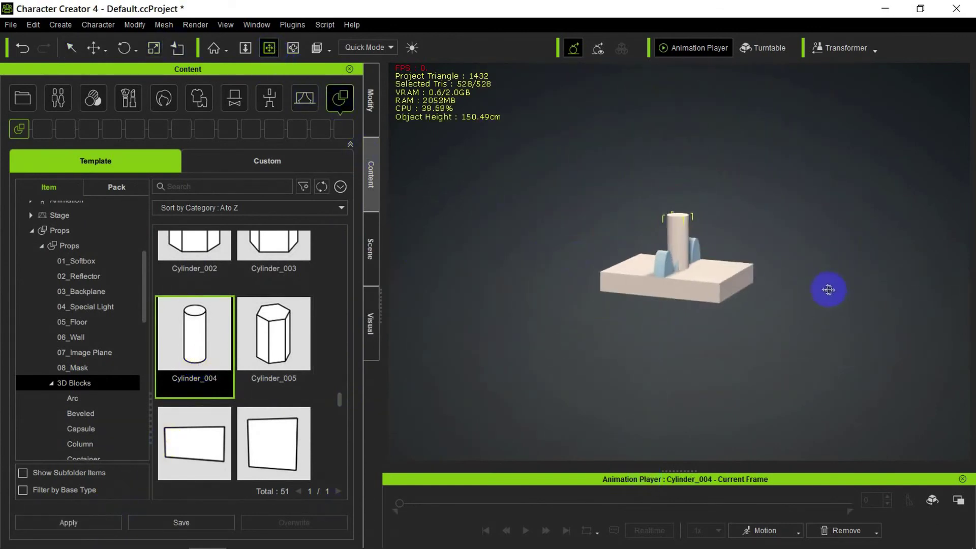
- Rotate the cylinder to 90 degrees about its Y axis so it lies flat
{"action": "left_click", "coordinate": [374, 101]}
{"action": "left_click_drag", "start_coordinate": [360, 237], "coordinate": [362, 353]}
{"action": "left_click", "coordinate": [124, 47]}
{"action": "left_click_drag", "start_coordinate": [711, 285], "coordinate": [717, 319]}
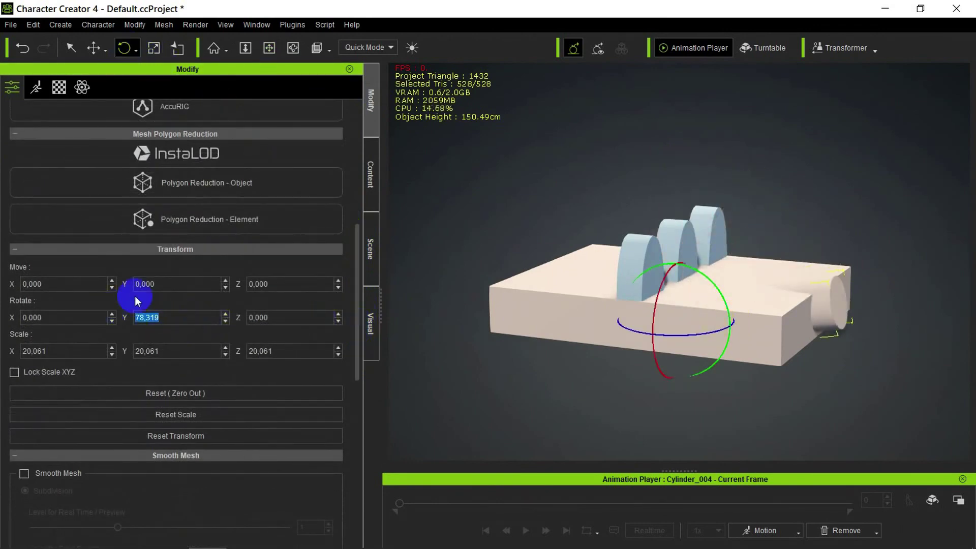
- Move the cylinder beside the box's edge, to about -23.92 in Y and 4.62 in Z
{"action": "key", "text": "w"}
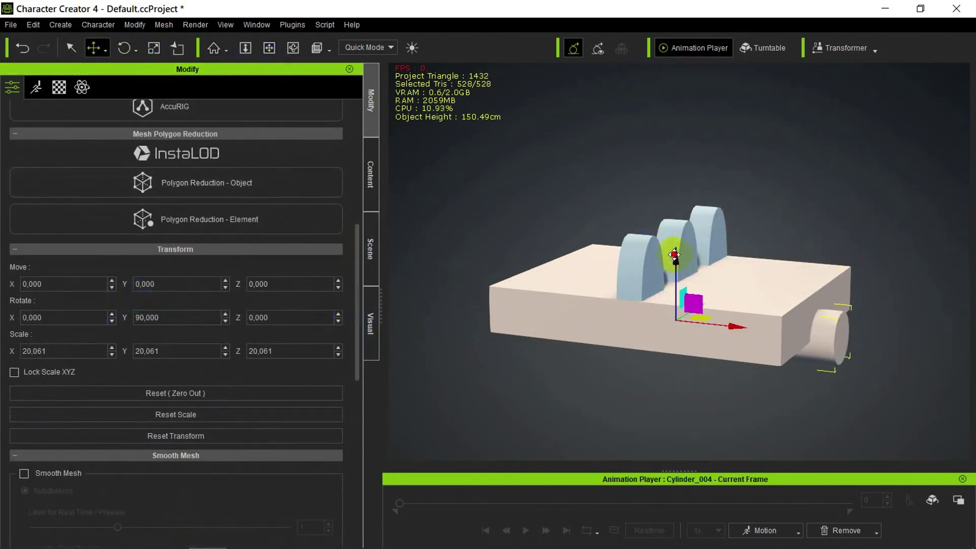
{"action": "scroll", "coordinate": [885, 263], "scroll_direction": "up", "scroll_amount": 3}
{"action": "right_click_drag", "start_coordinate": [884, 264], "coordinate": [788, 266]}
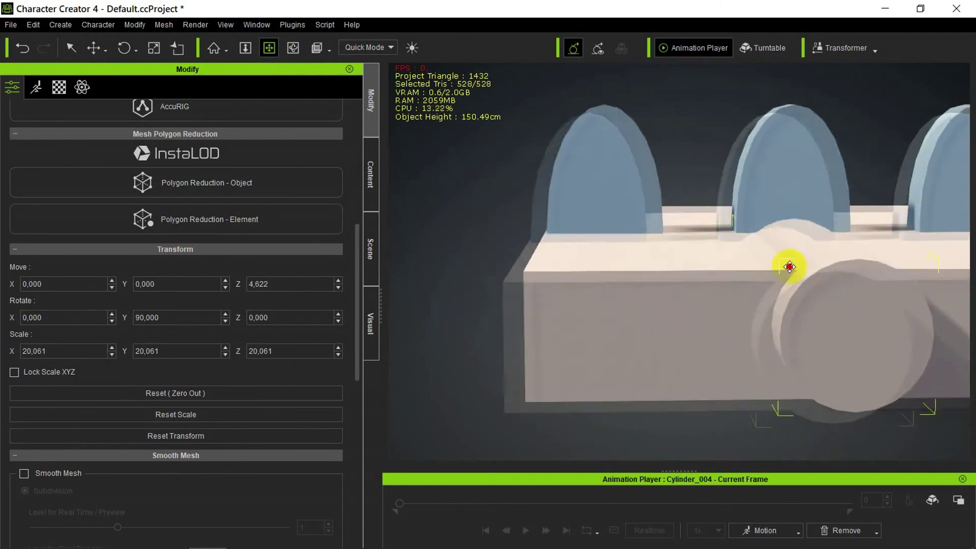
{"action": "left_click_drag", "start_coordinate": [845, 272], "coordinate": [742, 276]}
- Shrink the cylinder uniformly to a scale of about 15.84
{"action": "left_click", "coordinate": [270, 50]}
{"action": "right_click_drag", "start_coordinate": [648, 266], "coordinate": [759, 291]}
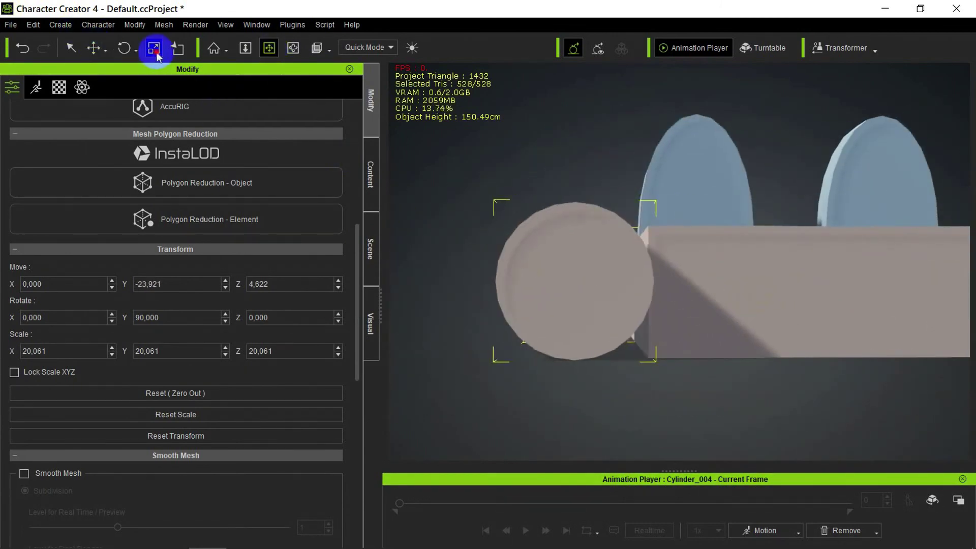
{"action": "left_click_drag", "start_coordinate": [583, 286], "coordinate": [581, 314]}
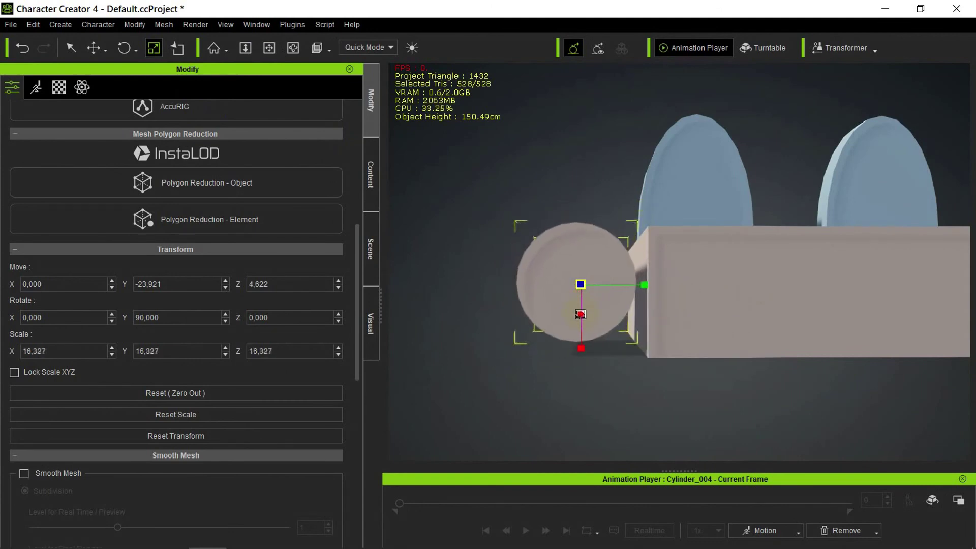
- Shift the cylinder to about -24.79 in X and scale its length to about 33.60 to span the box
{"action": "right_click_drag", "start_coordinate": [522, 220], "coordinate": [849, 249]}
{"action": "left_click", "coordinate": [129, 51]}
{"action": "left_click_drag", "start_coordinate": [657, 225], "coordinate": [523, 231]}
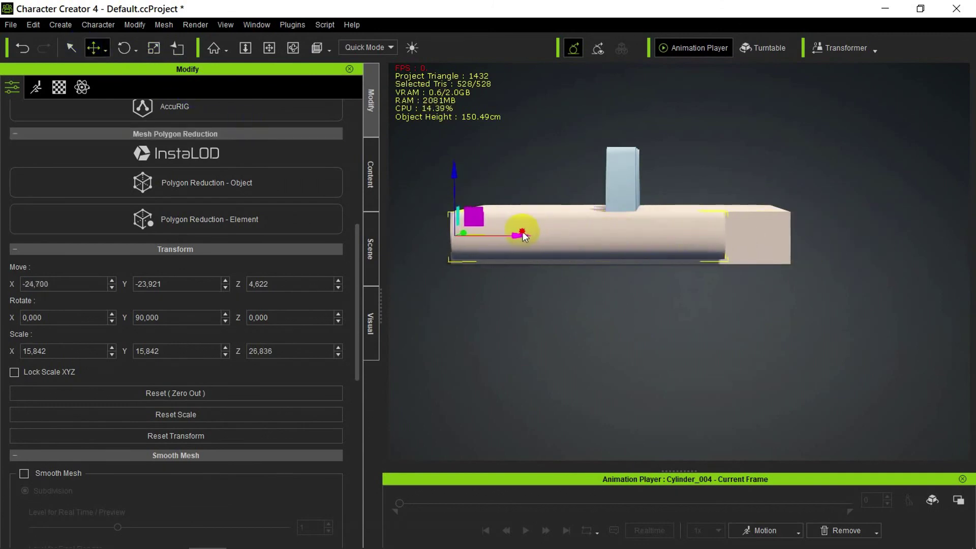
{"action": "key", "text": "r"}
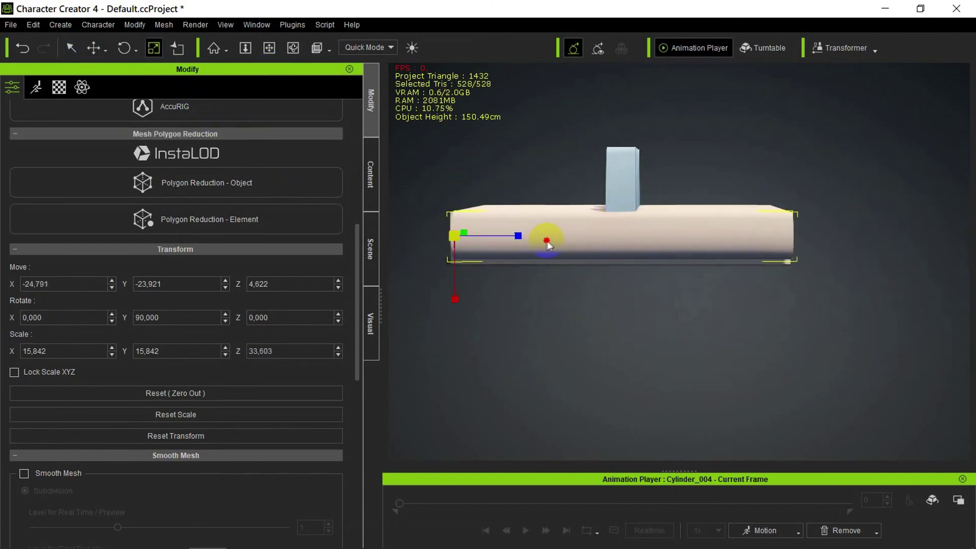
- Lower the cylinder to about 3.90 in Z and bring it against the box at about -23.10 in Y
{"action": "right_click_drag", "start_coordinate": [548, 240], "coordinate": [709, 214]}
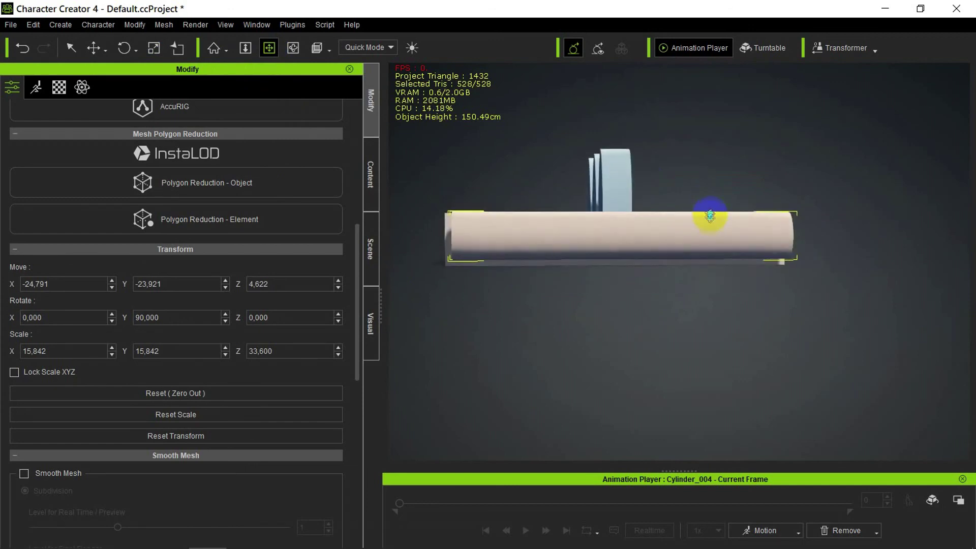
{"action": "left_click_drag", "start_coordinate": [450, 176], "coordinate": [449, 181]}
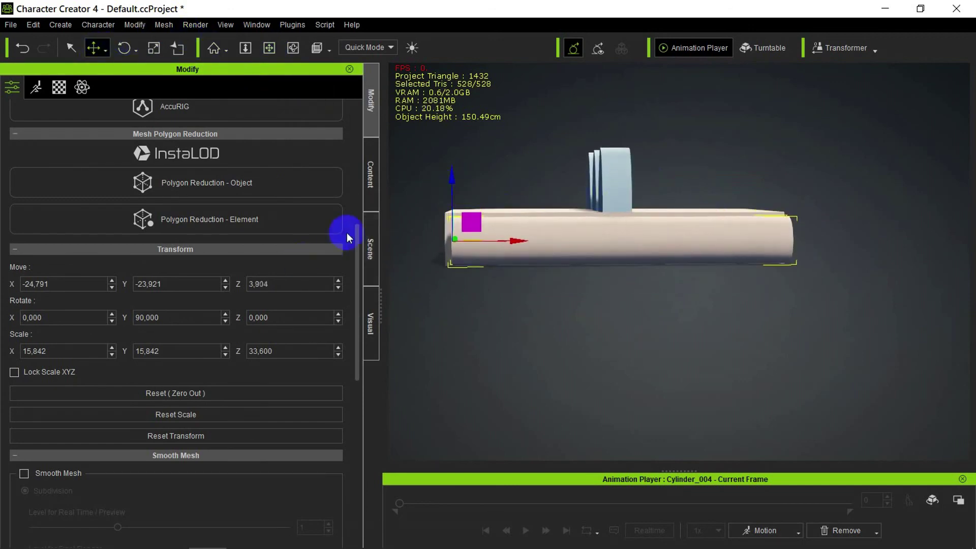
{"action": "right_click_drag", "start_coordinate": [915, 249], "coordinate": [767, 248]}
{"action": "scroll", "coordinate": [770, 243], "scroll_direction": "up", "scroll_amount": 3}
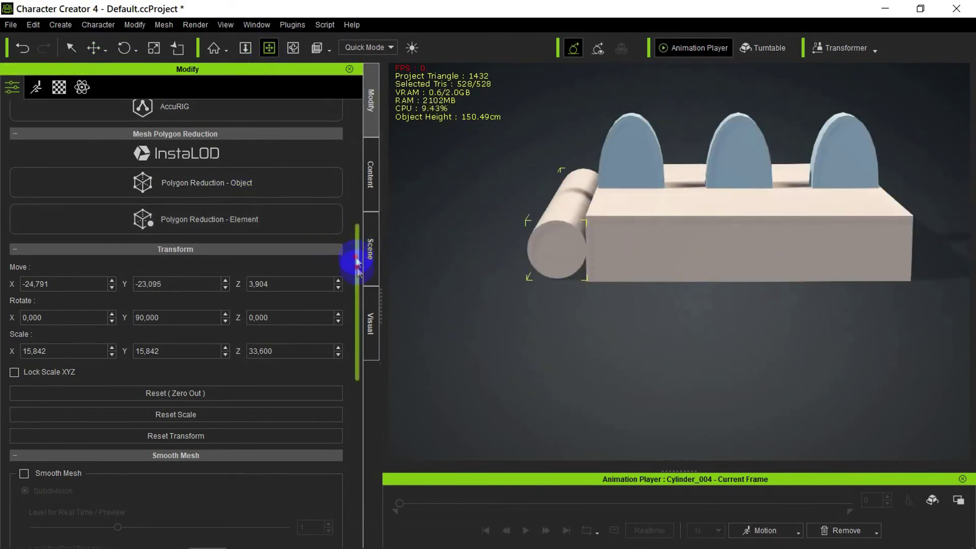
- Attach Cylinder_004 to Box_001 as its parent
{"action": "left_click_drag", "start_coordinate": [357, 261], "coordinate": [357, 368]}
{"action": "left_click", "coordinate": [131, 350]}
{"action": "left_click", "coordinate": [716, 245]}
{"action": "left_click", "coordinate": [371, 249]}
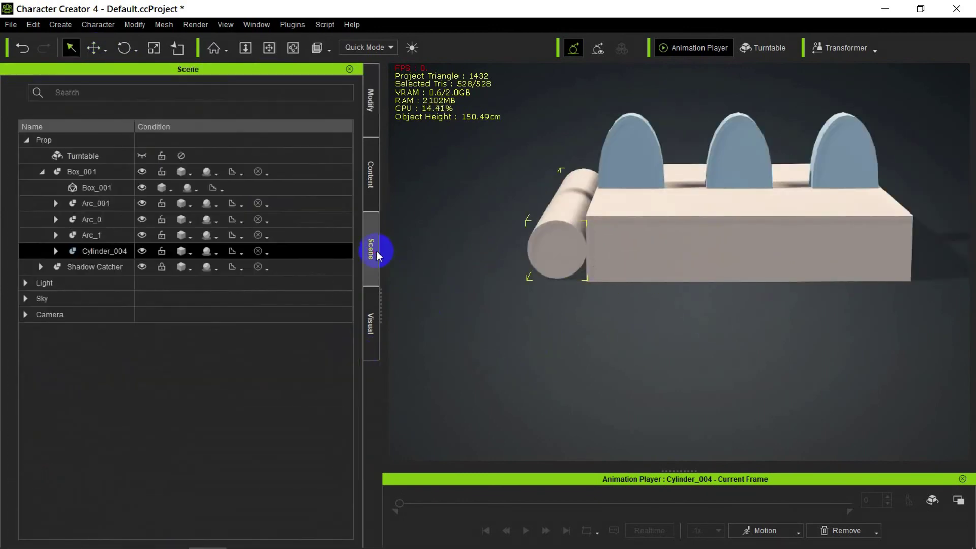
- Merge the attached arcs and the cylinder into Box_001 as a single prop
{"action": "left_click", "coordinate": [371, 102]}
{"action": "left_click_drag", "start_coordinate": [355, 310], "coordinate": [353, 188]}
{"action": "left_click", "coordinate": [187, 209]}
{"action": "left_click", "coordinate": [371, 249]}
{"action": "left_click", "coordinate": [56, 224]}
{"action": "left_click", "coordinate": [371, 102]}
{"action": "left_click", "coordinate": [256, 276]}
{"action": "left_click", "coordinate": [371, 249]}
{"action": "left_click", "coordinate": [61, 235]}
{"action": "left_click", "coordinate": [371, 112]}
{"action": "left_click", "coordinate": [371, 249]}
{"action": "left_click", "coordinate": [316, 250]}
{"action": "left_click", "coordinate": [371, 101]}
{"action": "left_click", "coordinate": [371, 249]}
{"action": "left_click", "coordinate": [42, 172]}
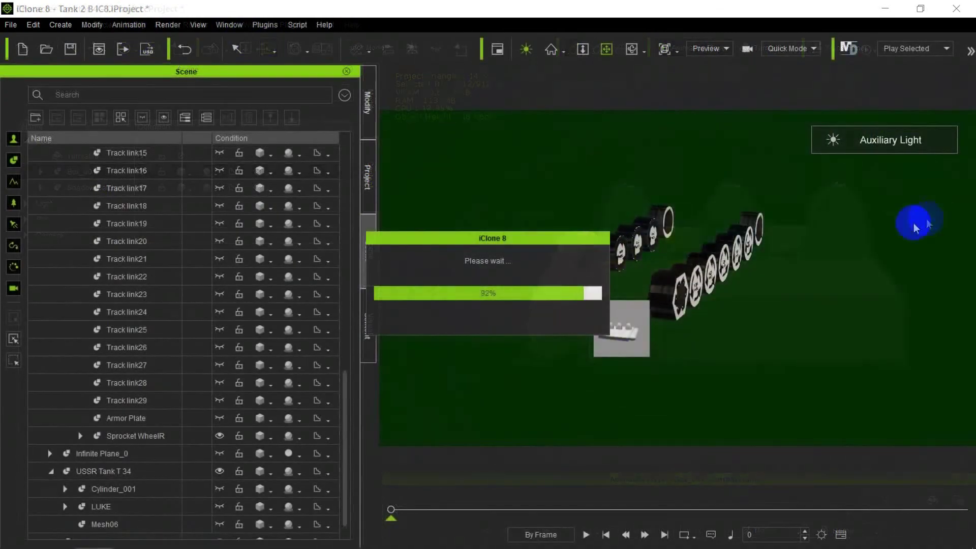
- In iClone, apply Track 3 T 34_Diffuse.jpg as the base color texture of the Arc_001 material
{"action": "left_click", "coordinate": [368, 106]}
{"action": "left_click", "coordinate": [59, 90]}
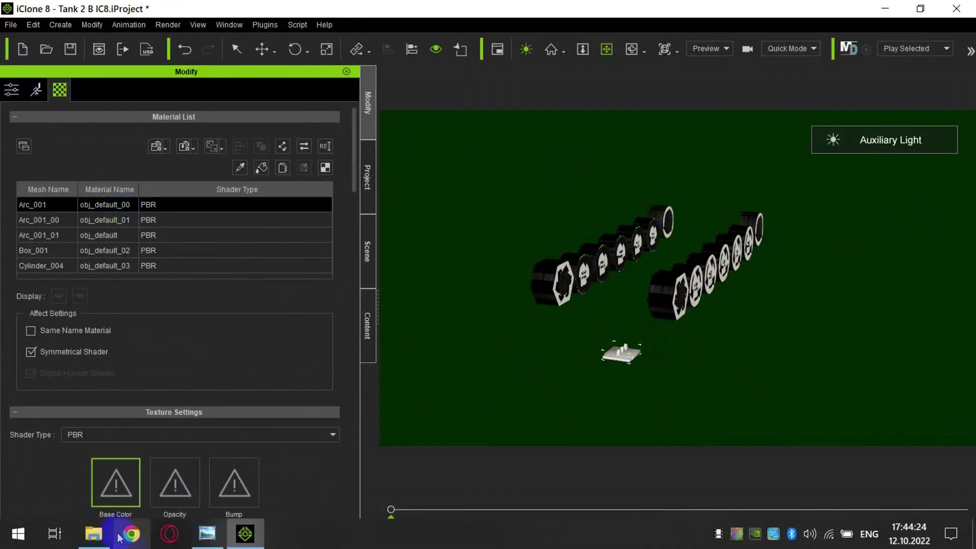
{"action": "left_click", "coordinate": [94, 534]}
{"action": "left_click_drag", "start_coordinate": [856, 224], "coordinate": [465, 244]}
{"action": "left_click_drag", "start_coordinate": [500, 338], "coordinate": [109, 477]}
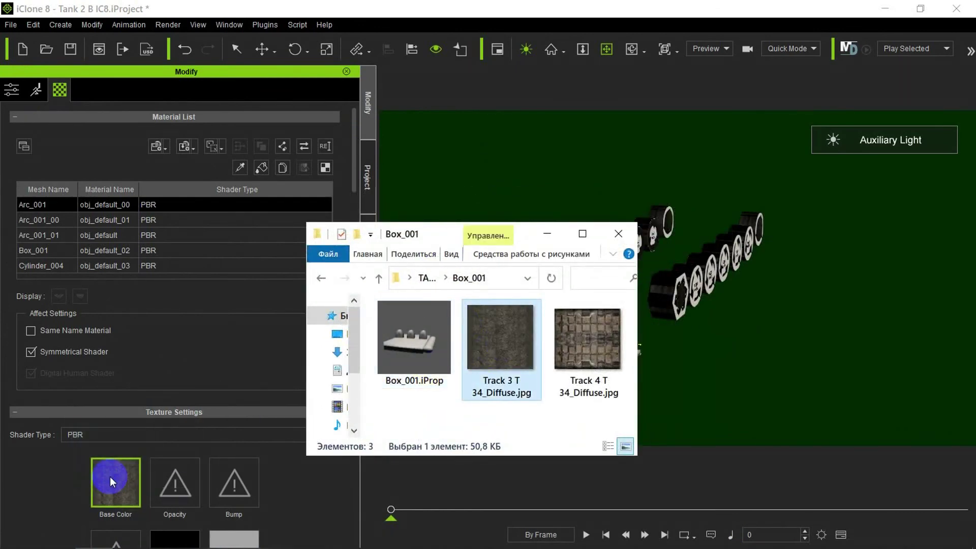
- Apply Track 3 T 34_Diffuse.jpg as the base color texture of Arc_001_00 and Arc_001_01
{"action": "left_click", "coordinate": [51, 222]}
{"action": "left_click", "coordinate": [93, 533]}
{"action": "left_click_drag", "start_coordinate": [508, 331], "coordinate": [124, 480]}
{"action": "left_click", "coordinate": [71, 236]}
{"action": "left_click", "coordinate": [93, 534]}
{"action": "left_click_drag", "start_coordinate": [468, 359], "coordinate": [129, 492]}
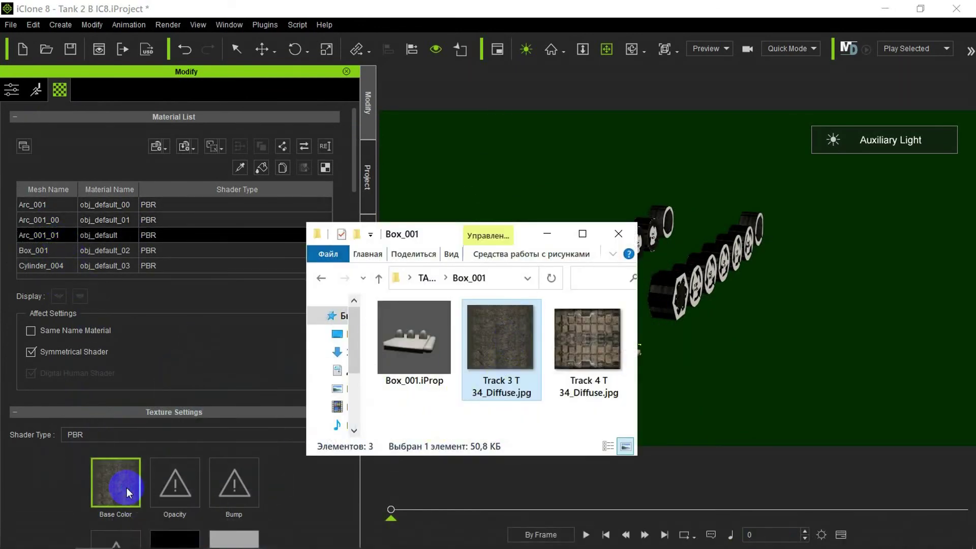
- Apply Track 3 T 34_Diffuse.jpg as the base color texture of Cylinder_004
{"action": "left_click", "coordinate": [54, 271]}
{"action": "left_click", "coordinate": [97, 535]}
{"action": "left_click_drag", "start_coordinate": [501, 337], "coordinate": [124, 480]}
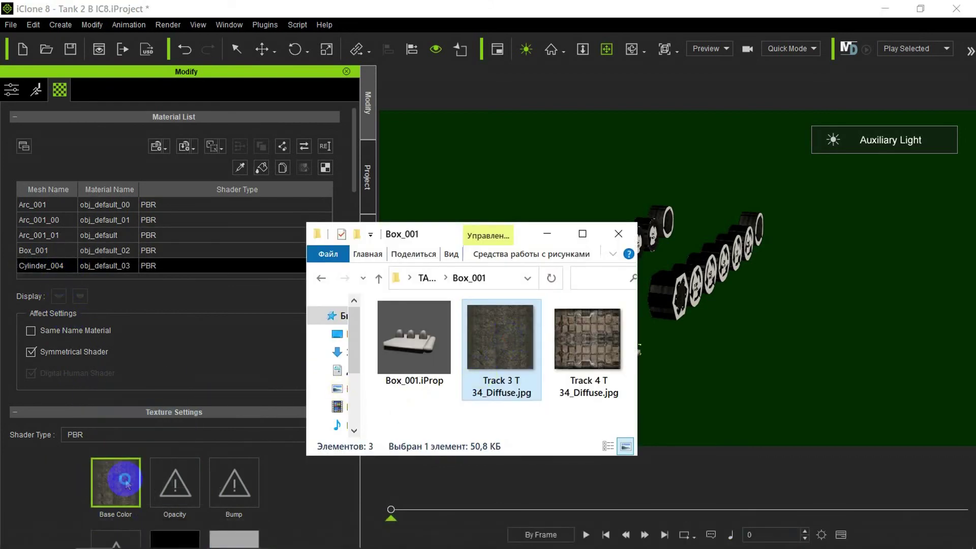
- Apply Track 4 T 34_Diffuse.jpg as the base color texture of the Box_001 material
{"action": "left_click", "coordinate": [48, 253]}
{"action": "left_click", "coordinate": [97, 534]}
{"action": "left_click_drag", "start_coordinate": [584, 346], "coordinate": [124, 482]}
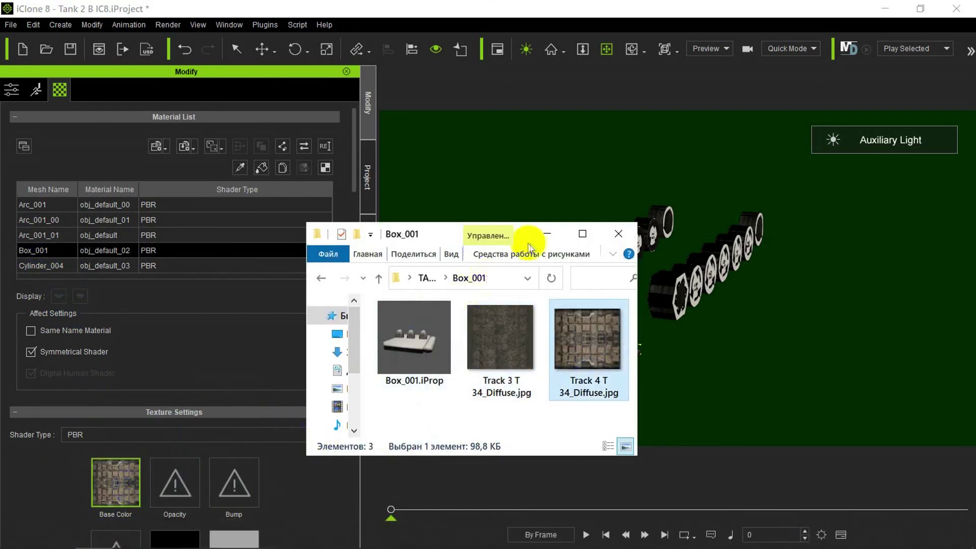
- Set the U tiling of the Box_001 base color texture to 3
{"action": "left_click", "coordinate": [669, 362]}
{"action": "scroll", "coordinate": [686, 359], "scroll_direction": "up", "scroll_amount": 3}
{"action": "left_click_drag", "start_coordinate": [696, 353], "coordinate": [704, 277]}
{"action": "scroll", "coordinate": [556, 372], "scroll_direction": "up", "scroll_amount": 3}
{"action": "right_click_drag", "start_coordinate": [555, 373], "coordinate": [649, 367]}
{"action": "scroll", "coordinate": [649, 367], "scroll_direction": "up", "scroll_amount": 3}
{"action": "left_click_drag", "start_coordinate": [354, 180], "coordinate": [353, 312]}
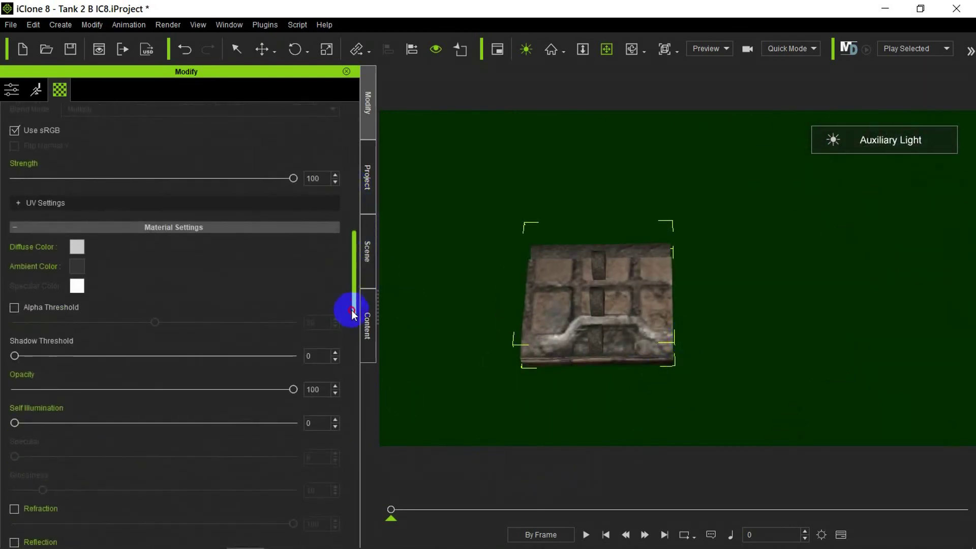
{"action": "left_click", "coordinate": [18, 204]}
{"action": "type", "text": "3"}
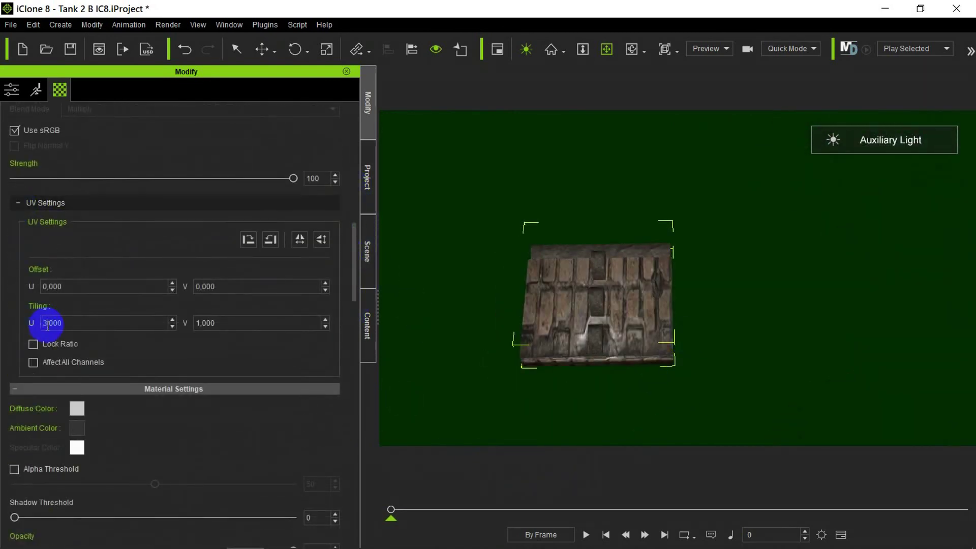
- Set the base color U tiling to 3, and reduce the texture strength of the Box_001 track link's materials to 0
{"action": "type", "text": "3"}
{"action": "left_click_drag", "start_coordinate": [635, 305], "coordinate": [394, 290]}
{"action": "left_click", "coordinate": [351, 220]}
{"action": "left_click_drag", "start_coordinate": [293, 377], "coordinate": [11, 376]}
{"action": "left_click_drag", "start_coordinate": [352, 236], "coordinate": [354, 285]}
{"action": "left_click", "coordinate": [310, 265]}
{"action": "left_click_drag", "start_coordinate": [353, 248], "coordinate": [346, 130]}
{"action": "left_click", "coordinate": [310, 235]}
{"action": "left_click_drag", "start_coordinate": [354, 177], "coordinate": [350, 290]}
{"action": "left_click_drag", "start_coordinate": [293, 205], "coordinate": [1, 211]}
{"action": "left_click", "coordinate": [305, 190]}
{"action": "scroll", "coordinate": [304, 318], "scroll_direction": "down", "scroll_amount": 10}
{"action": "left_click_drag", "start_coordinate": [351, 222], "coordinate": [347, 130]}
{"action": "left_click", "coordinate": [295, 205]}
{"action": "left_click_drag", "start_coordinate": [354, 164], "coordinate": [356, 269]}
{"action": "left_click_drag", "start_coordinate": [292, 246], "coordinate": [54, 250]}
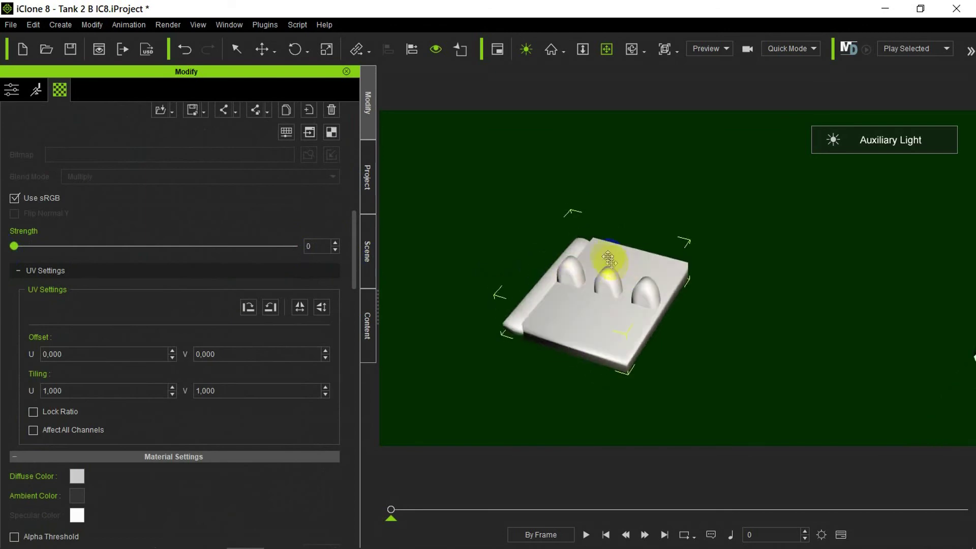
- Collapse Track_R under Tank B in the scene list and hide it
{"action": "scroll", "coordinate": [327, 266], "scroll_direction": "up", "scroll_amount": 5}
{"action": "left_click", "coordinate": [243, 245]}
{"action": "scroll", "coordinate": [734, 289], "scroll_direction": "down", "scroll_amount": 2}
{"action": "scroll", "coordinate": [737, 292], "scroll_direction": "down", "scroll_amount": 2}
{"action": "right_click_drag", "start_coordinate": [736, 292], "coordinate": [554, 294]}
{"action": "scroll", "coordinate": [799, 298], "scroll_direction": "down", "scroll_amount": 1}
{"action": "right_click_drag", "start_coordinate": [799, 298], "coordinate": [766, 350]}
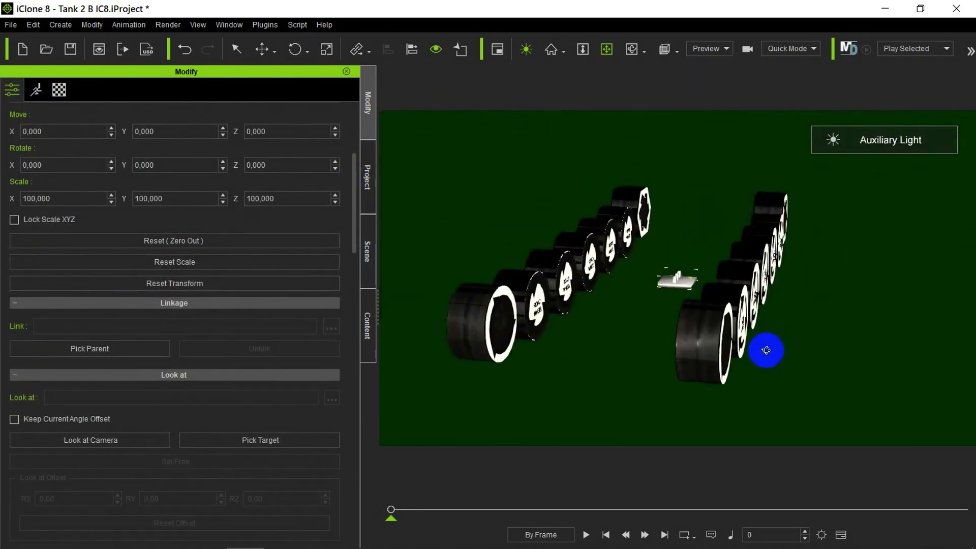
{"action": "left_click", "coordinate": [368, 255]}
{"action": "left_click_drag", "start_coordinate": [349, 388], "coordinate": [370, 195]}
{"action": "left_click", "coordinate": [66, 218]}
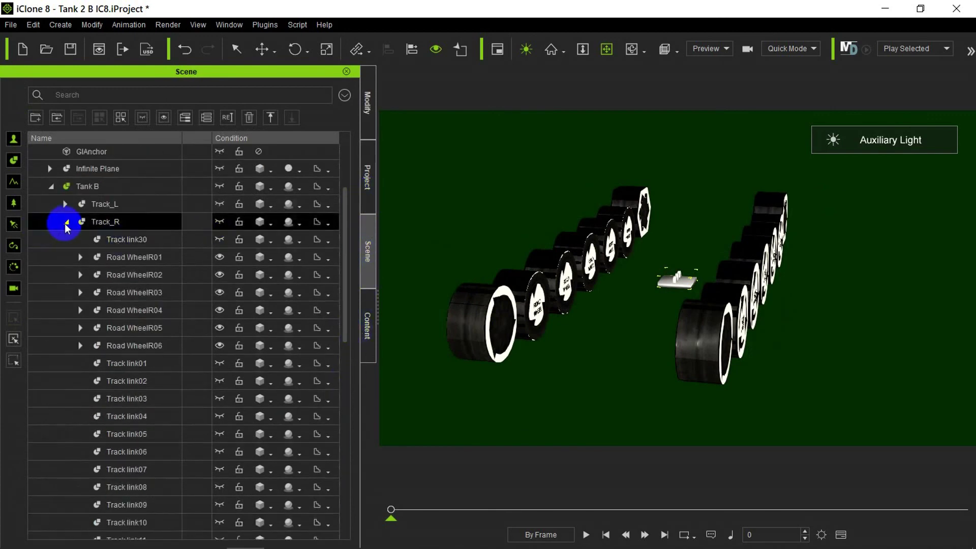
{"action": "left_click", "coordinate": [145, 446]}
{"action": "left_click", "coordinate": [219, 336]}
{"action": "right_click_drag", "start_coordinate": [534, 344], "coordinate": [573, 298]}
- Show Track_L under Tank B, expand it and hide its Armor Plate
{"action": "left_click", "coordinate": [156, 321]}
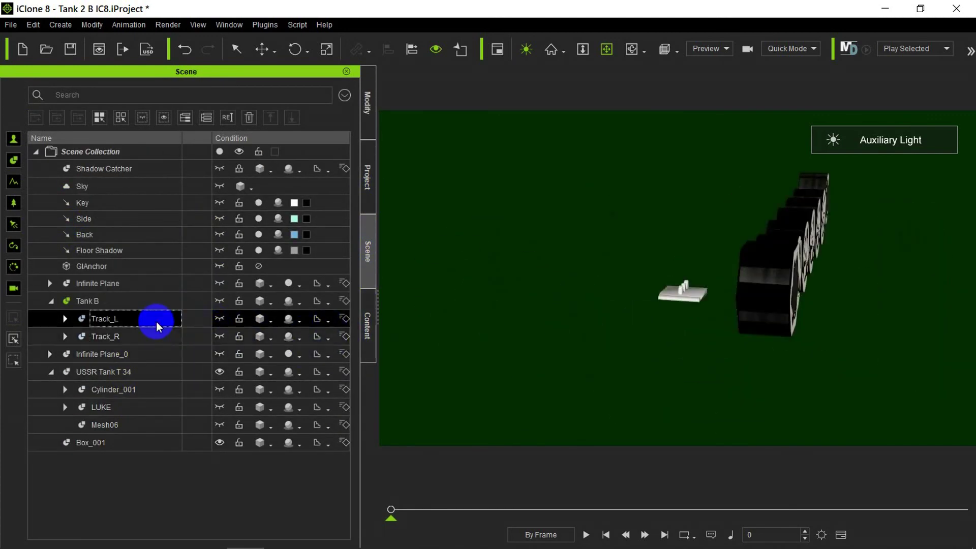
{"action": "left_click", "coordinate": [220, 319]}
{"action": "left_click", "coordinate": [65, 318]}
{"action": "left_click_drag", "start_coordinate": [348, 297], "coordinate": [349, 327]}
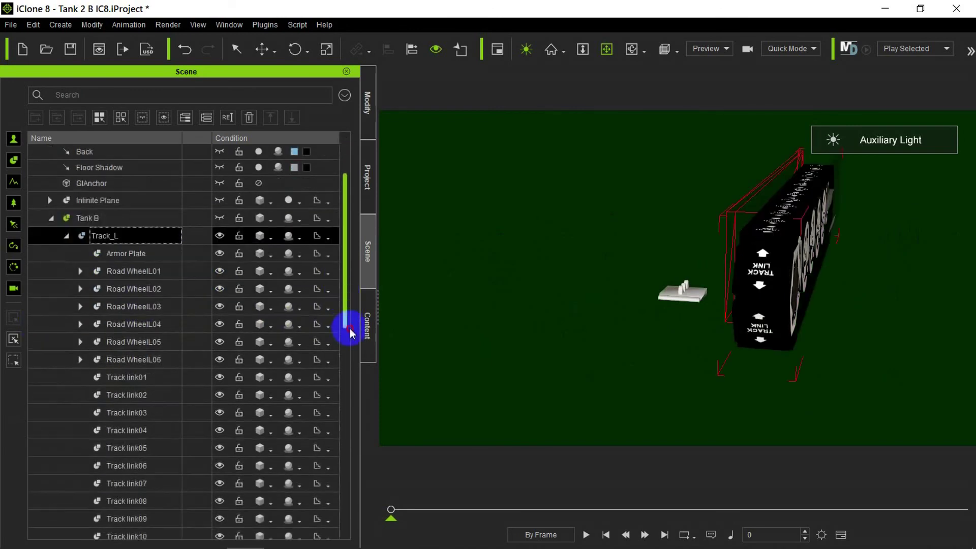
{"action": "left_click", "coordinate": [221, 253]}
- Set the opacity of Track_L's material to 20
{"action": "left_click", "coordinate": [163, 240]}
{"action": "left_click", "coordinate": [364, 124]}
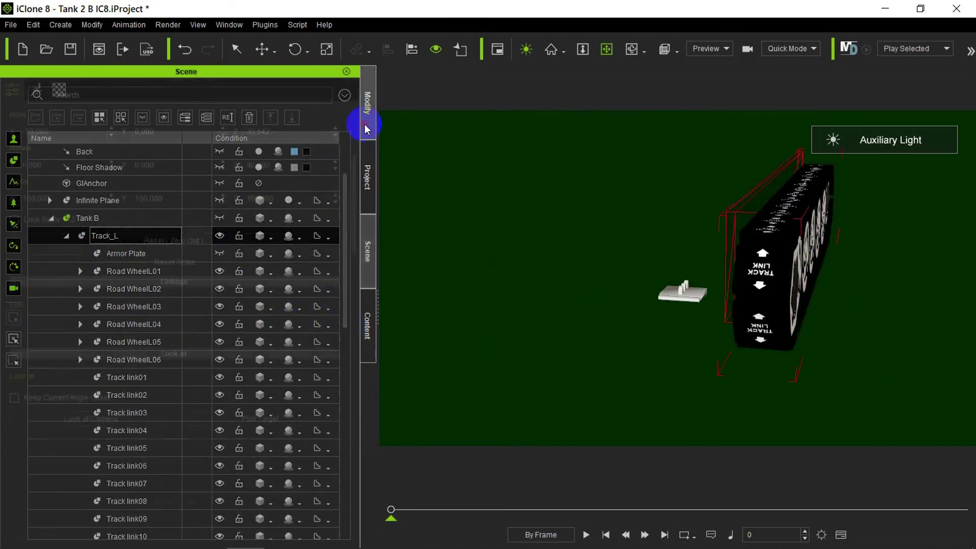
{"action": "left_click_drag", "start_coordinate": [358, 218], "coordinate": [365, 321]}
{"action": "left_click", "coordinate": [72, 388]}
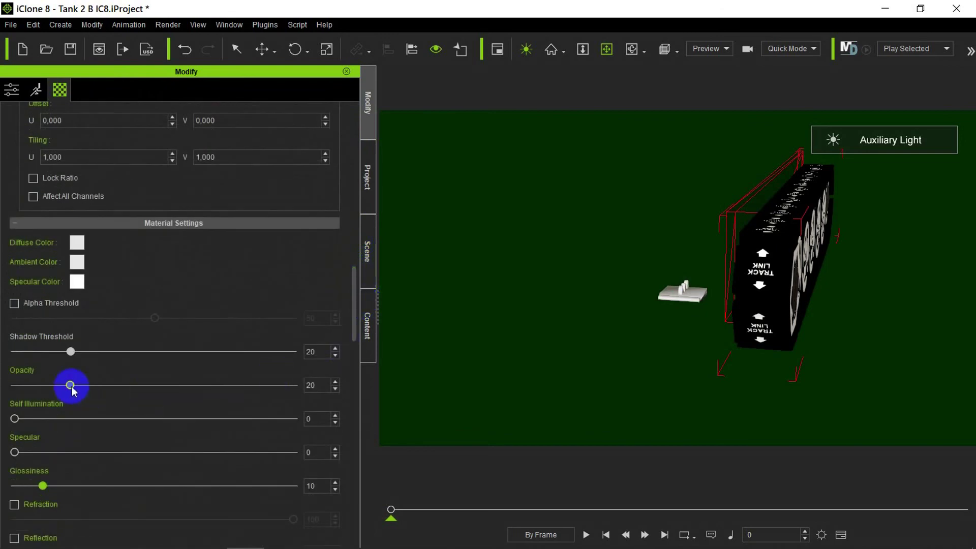
- Hide Road WheelL01 to Road WheelL06 and Sprocket WheelL so that only the dummy track links stay in view
{"action": "left_click", "coordinate": [368, 251]}
{"action": "left_click_drag", "start_coordinate": [224, 277], "coordinate": [224, 438]}
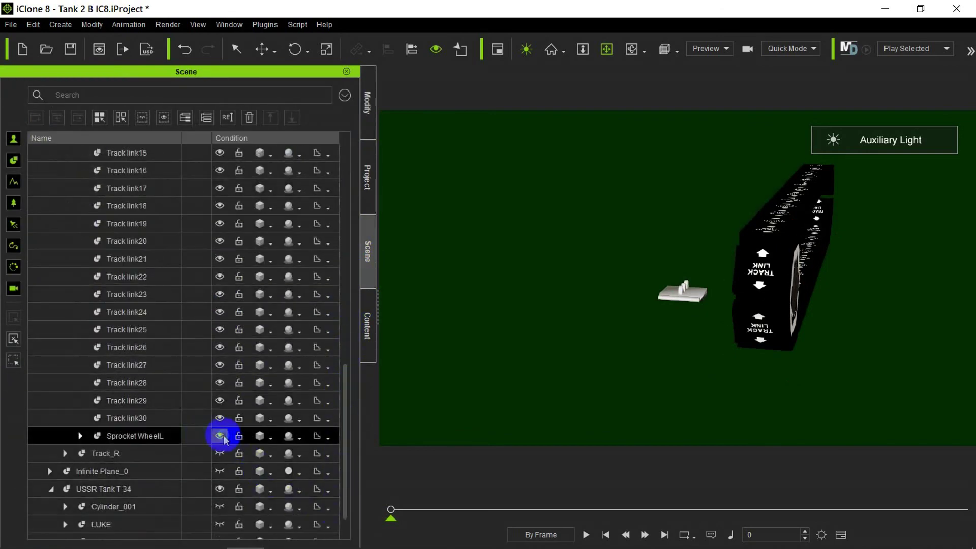
{"action": "right_click_drag", "start_coordinate": [641, 119], "coordinate": [711, 258]}
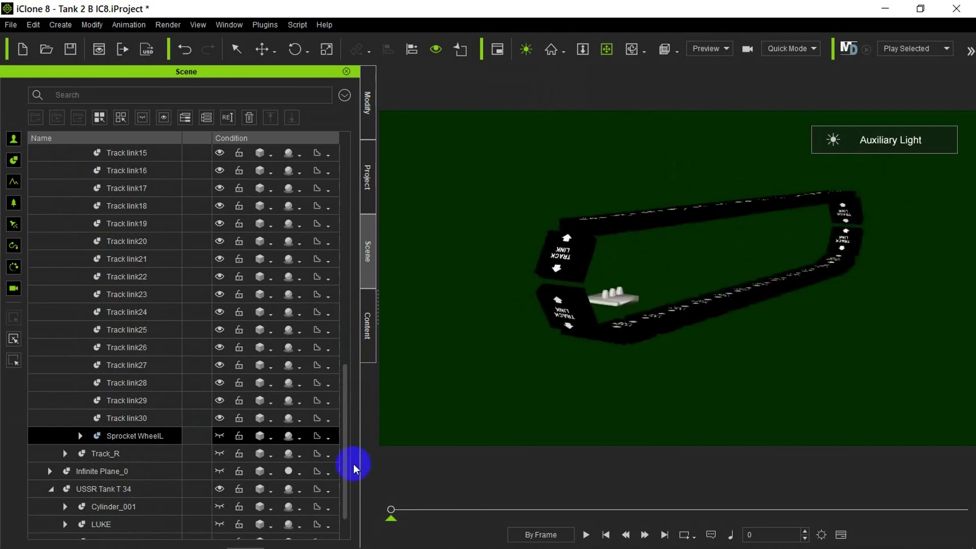
- Move Box_001 onto one of the lower dummy track links of Track_L and align it from the side
{"action": "left_click_drag", "start_coordinate": [345, 471], "coordinate": [345, 486]}
{"action": "left_click", "coordinate": [165, 530]}
{"action": "right_click_drag", "start_coordinate": [620, 305], "coordinate": [735, 286]}
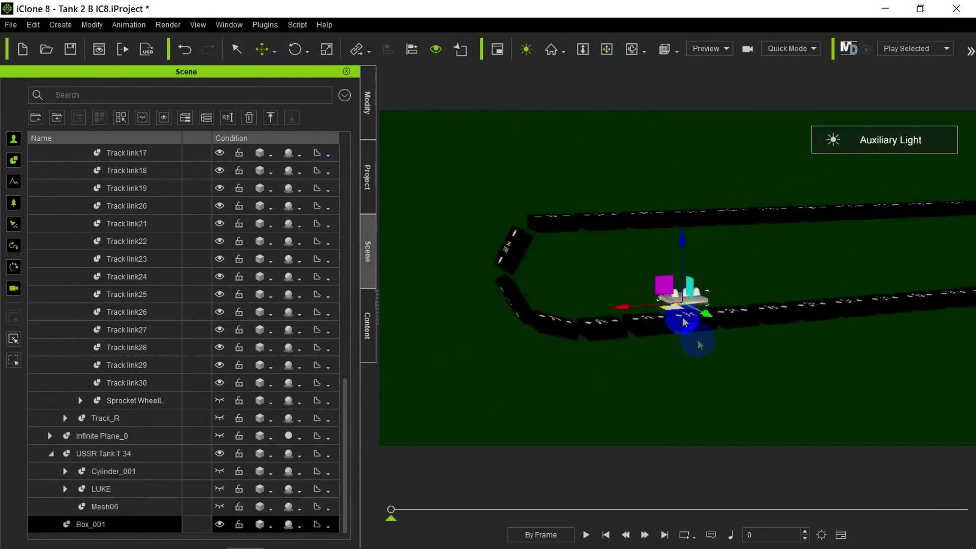
{"action": "middle_click_drag", "start_coordinate": [755, 367], "coordinate": [753, 272]}
{"action": "scroll", "coordinate": [769, 325], "scroll_direction": "up", "scroll_amount": 3}
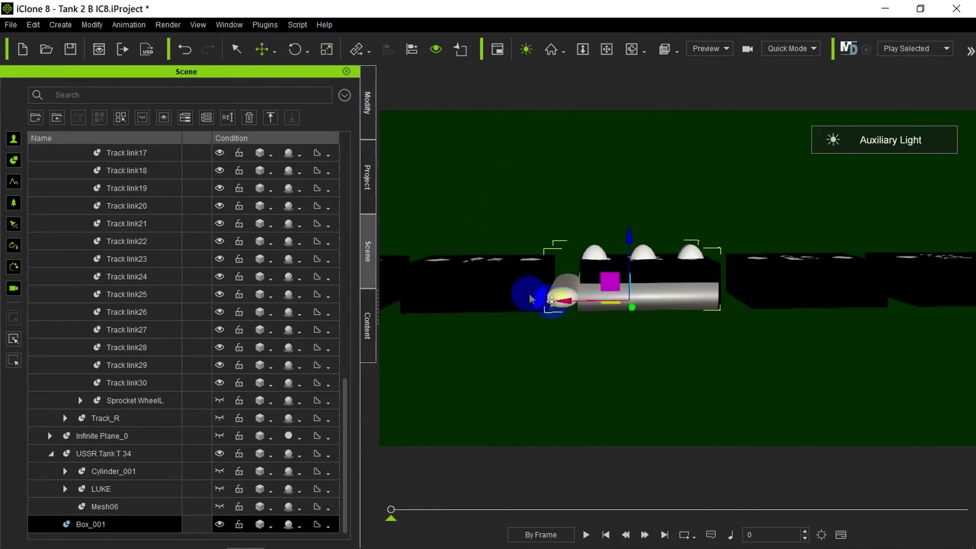
{"action": "left_click", "coordinate": [607, 53]}
{"action": "right_click_drag", "start_coordinate": [673, 213], "coordinate": [695, 218]}
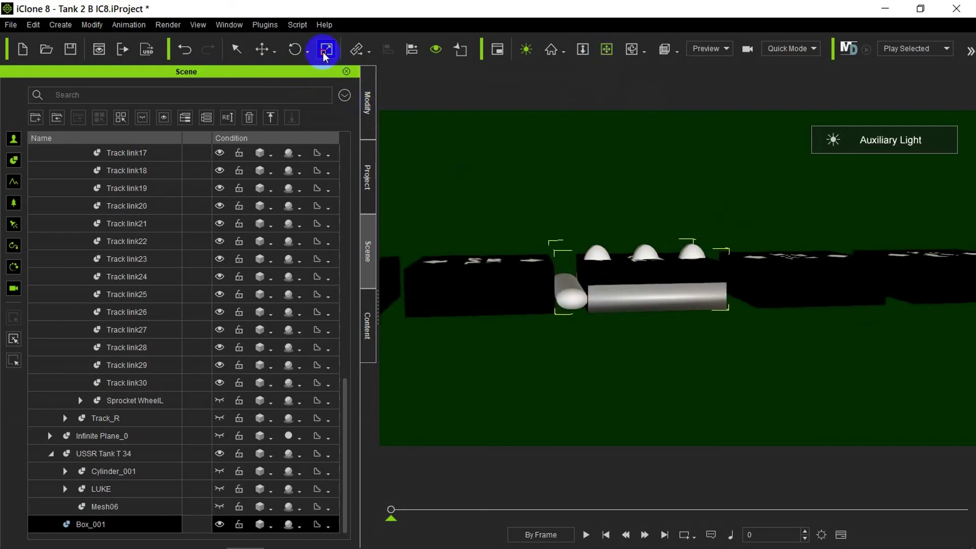
{"action": "left_click", "coordinate": [602, 53]}
{"action": "right_click_drag", "start_coordinate": [600, 214], "coordinate": [632, 226]}
- Scale Box_001 vertically to match the thickness of the dummy track link
{"action": "key", "text": "r"}
{"action": "left_click_drag", "start_coordinate": [631, 237], "coordinate": [638, 206]}
{"action": "right_click_drag", "start_coordinate": [639, 205], "coordinate": [638, 181]}
{"action": "left_click", "coordinate": [605, 53]}
{"action": "right_click_drag", "start_coordinate": [569, 152], "coordinate": [623, 281]}
{"action": "scroll", "coordinate": [623, 281], "scroll_direction": "up", "scroll_amount": 4}
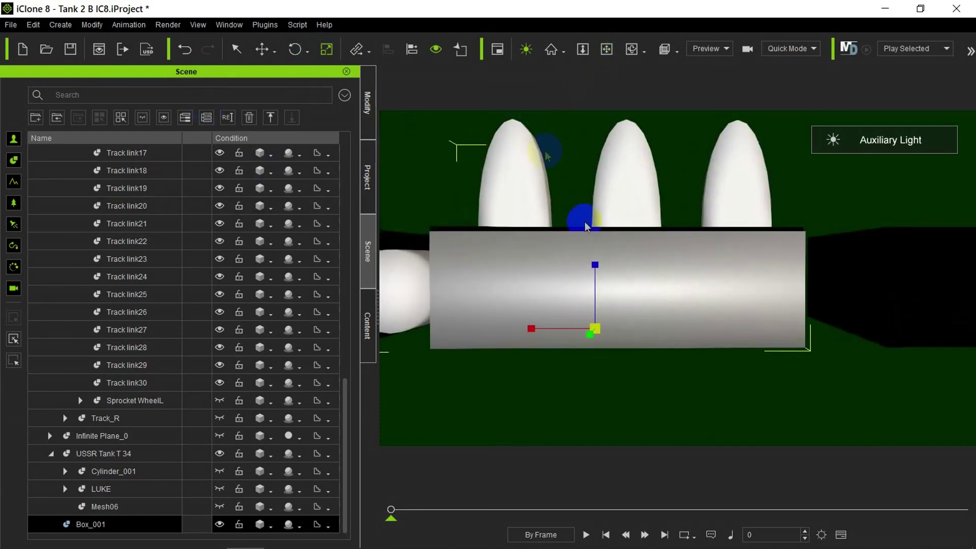
{"action": "left_click_drag", "start_coordinate": [594, 265], "coordinate": [593, 263]}
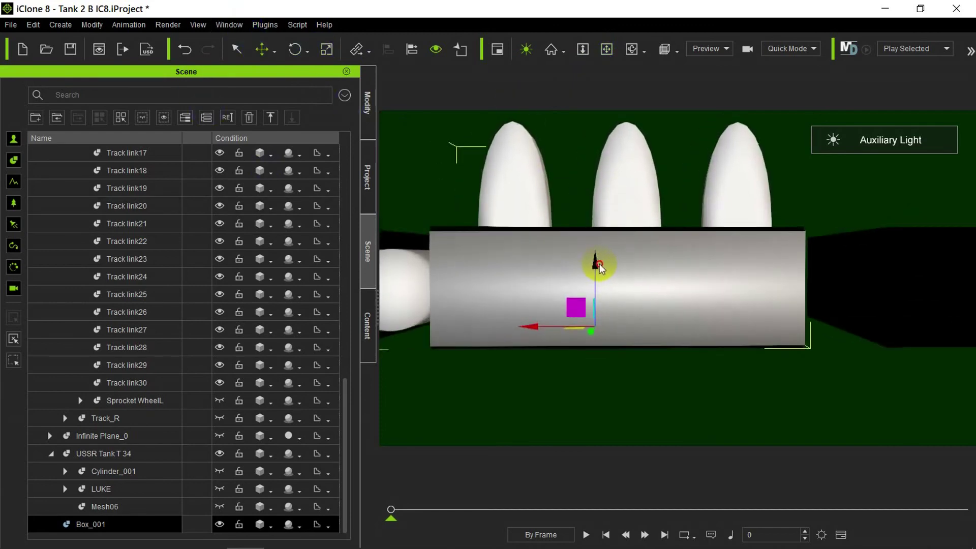
- Duplicate the Box_001 link along the track and place the copy over the neighbouring dummy link
{"action": "left_click", "coordinate": [607, 49]}
{"action": "scroll", "coordinate": [693, 289], "scroll_direction": "down", "scroll_amount": 3}
{"action": "right_click_drag", "start_coordinate": [688, 287], "coordinate": [697, 283]}
{"action": "scroll", "coordinate": [625, 310], "scroll_direction": "down", "scroll_amount": 3}
{"action": "right_click_drag", "start_coordinate": [655, 309], "coordinate": [666, 309]}
{"action": "scroll", "coordinate": [670, 305], "scroll_direction": "down", "scroll_amount": 3}
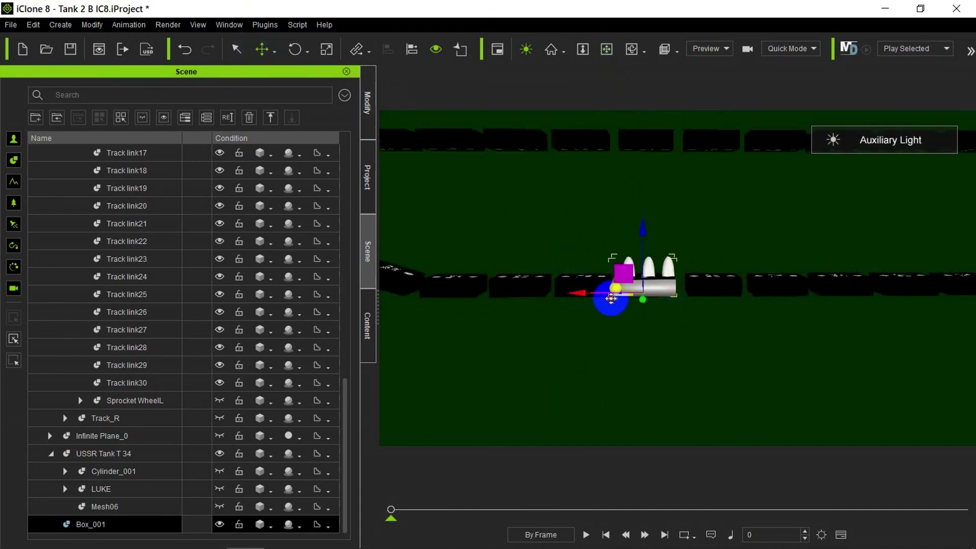
{"action": "left_click", "coordinate": [606, 49]}
{"action": "right_click_drag", "start_coordinate": [751, 253], "coordinate": [795, 298]}
{"action": "scroll", "coordinate": [795, 298], "scroll_direction": "up", "scroll_amount": 2}
{"action": "scroll", "coordinate": [794, 299], "scroll_direction": "down", "scroll_amount": 4}
- Identify Track link07 beneath the first custom link and rename Box_001 as L 07
{"action": "left_click_drag", "start_coordinate": [348, 447], "coordinate": [354, 336]}
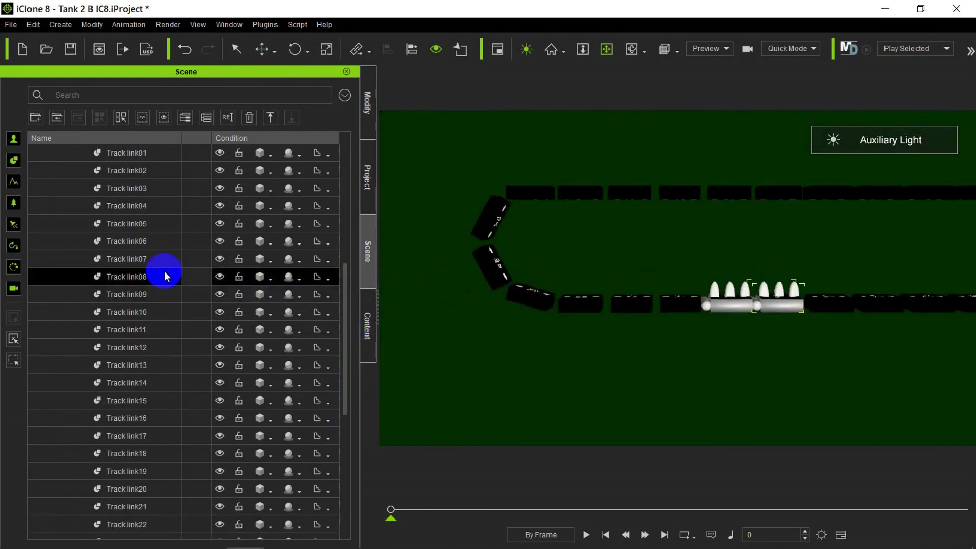
{"action": "left_click", "coordinate": [132, 260]}
{"action": "right_click_drag", "start_coordinate": [634, 246], "coordinate": [619, 331]}
{"action": "scroll", "coordinate": [619, 331], "scroll_direction": "up", "scroll_amount": 3}
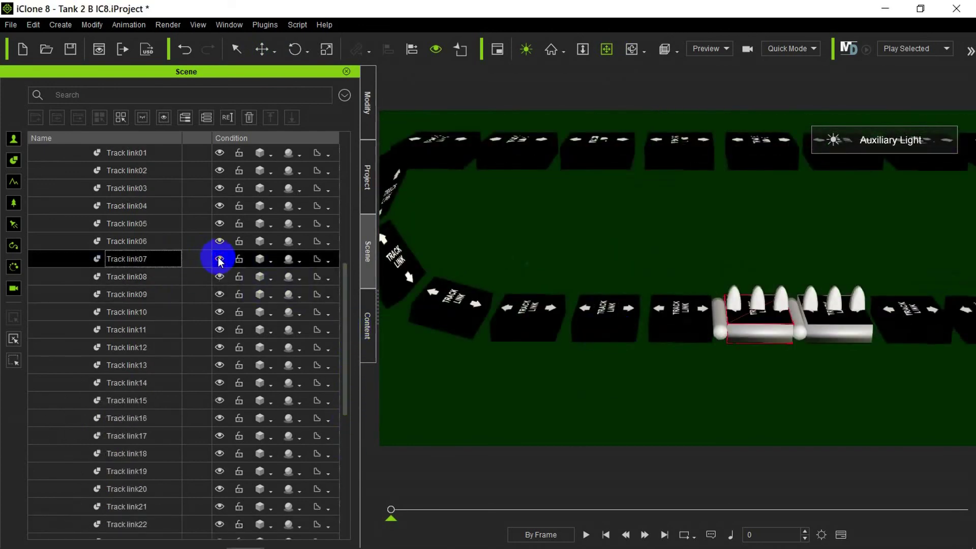
{"action": "left_click_drag", "start_coordinate": [351, 283], "coordinate": [342, 374]}
{"action": "left_click", "coordinate": [105, 508]}
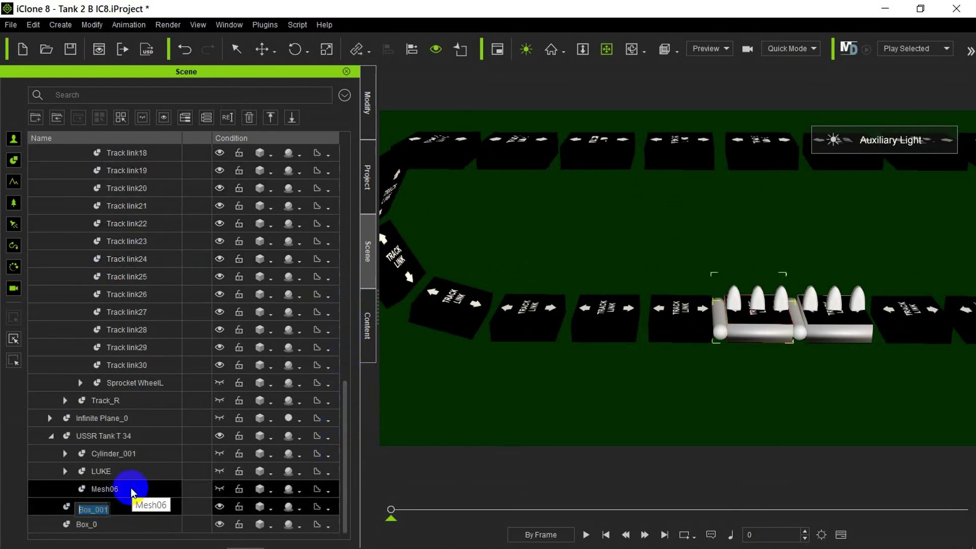
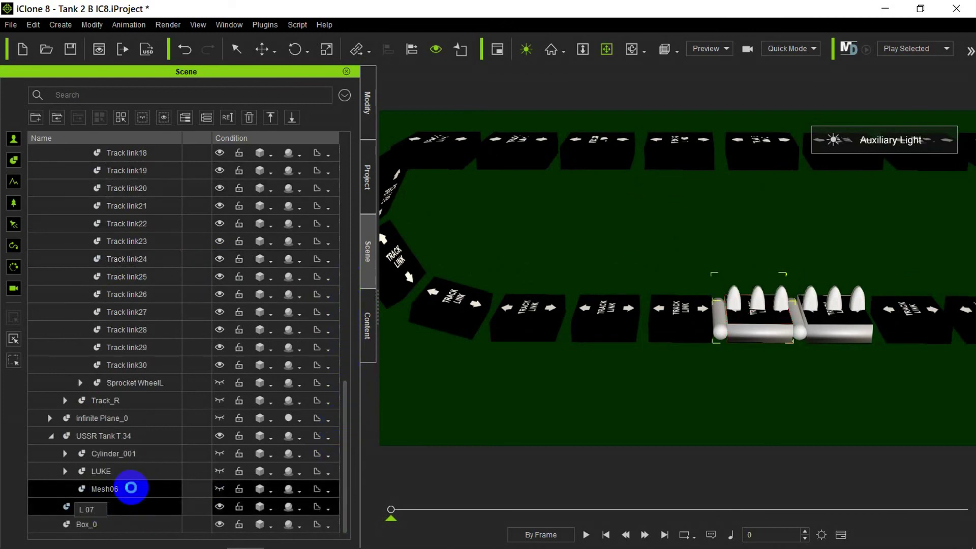
- Identify Track link08 beneath the copied link and rename Box_0 as L 08
{"action": "left_click_drag", "start_coordinate": [342, 413], "coordinate": [331, 307]}
{"action": "left_click", "coordinate": [160, 244]}
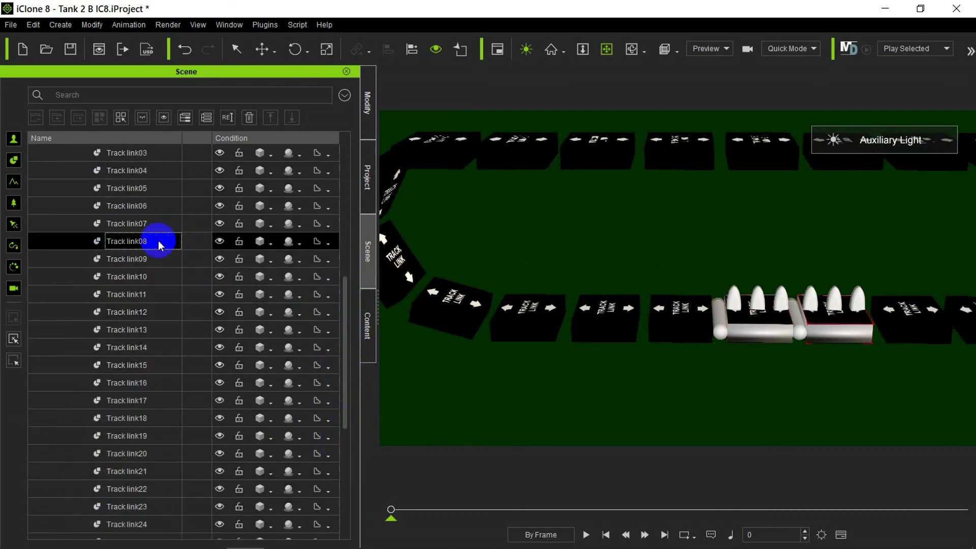
{"action": "left_click", "coordinate": [220, 243]}
{"action": "left_click_drag", "start_coordinate": [345, 333], "coordinate": [355, 437]}
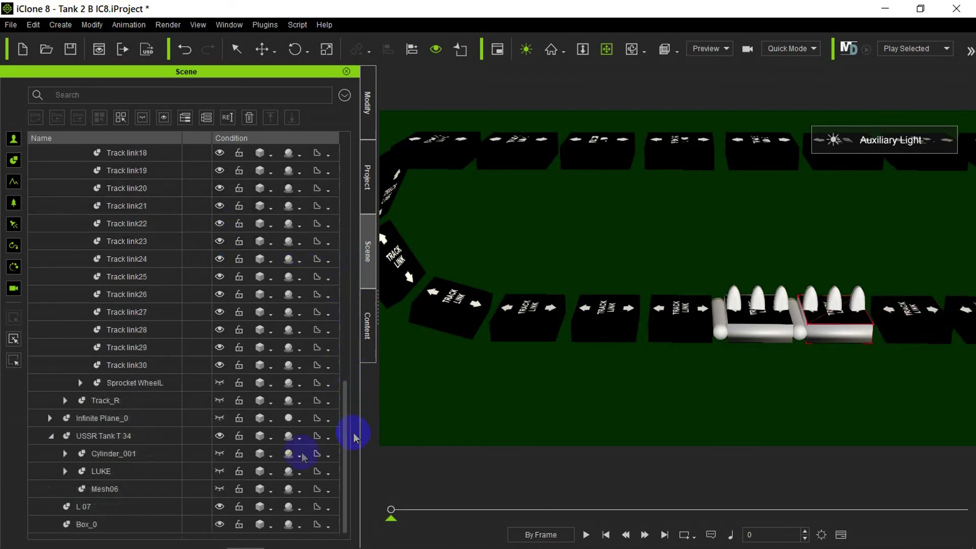
{"action": "key", "text": "BackSpace"}
{"action": "key", "text": "Return"}
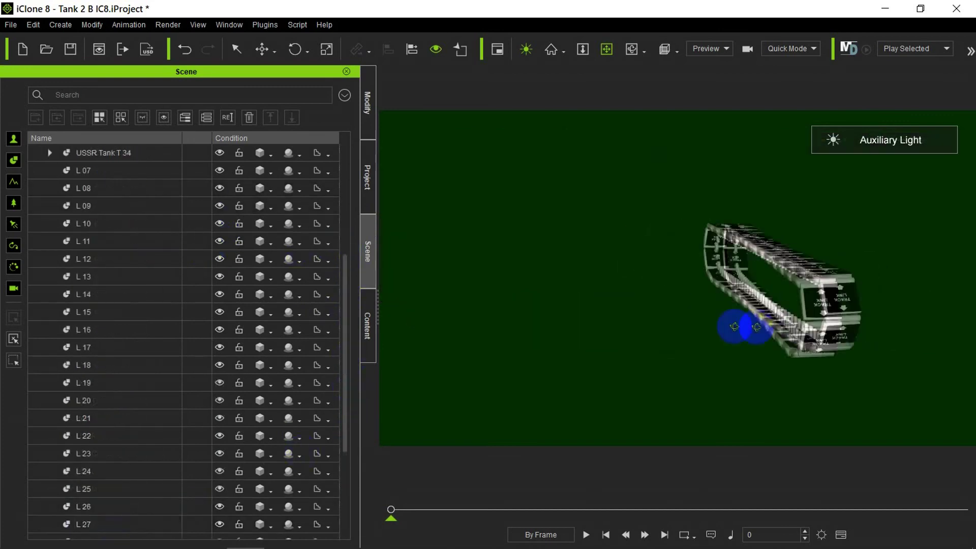
- Show Track_R under Tank B
{"action": "left_click_drag", "start_coordinate": [740, 327], "coordinate": [742, 349]}
{"action": "left_click_drag", "start_coordinate": [346, 338], "coordinate": [349, 214]}
{"action": "left_click", "coordinate": [220, 336]}
- Expand Track_R and hide Road WheelR01 to Road WheelR06 and Sprocket WheelR
{"action": "left_click", "coordinate": [66, 336]}
{"action": "left_click", "coordinate": [219, 372]}
{"action": "left_click", "coordinate": [219, 390]}
{"action": "left_click", "coordinate": [219, 407]}
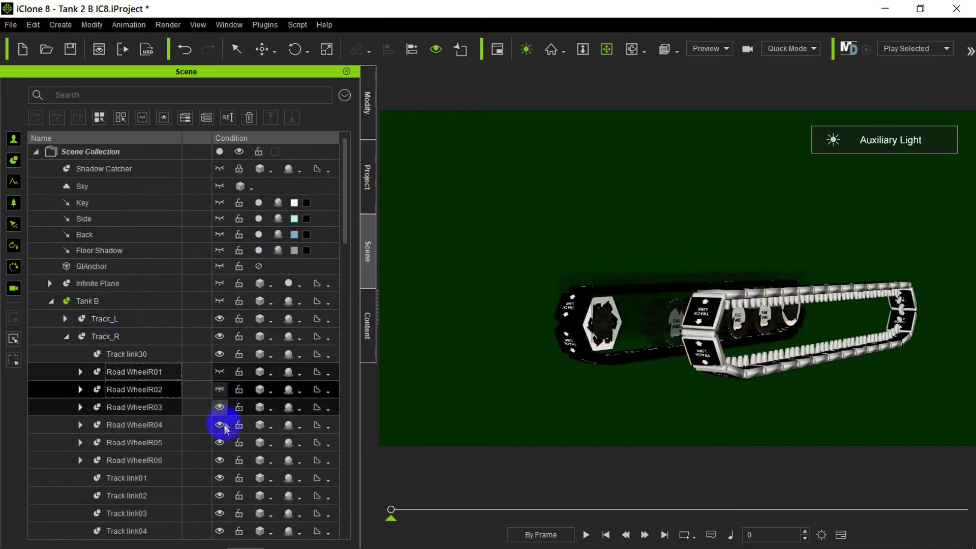
{"action": "left_click", "coordinate": [219, 425]}
{"action": "left_click", "coordinate": [219, 442]}
{"action": "left_click", "coordinate": [219, 460]}
{"action": "left_click_drag", "start_coordinate": [346, 239], "coordinate": [366, 429]}
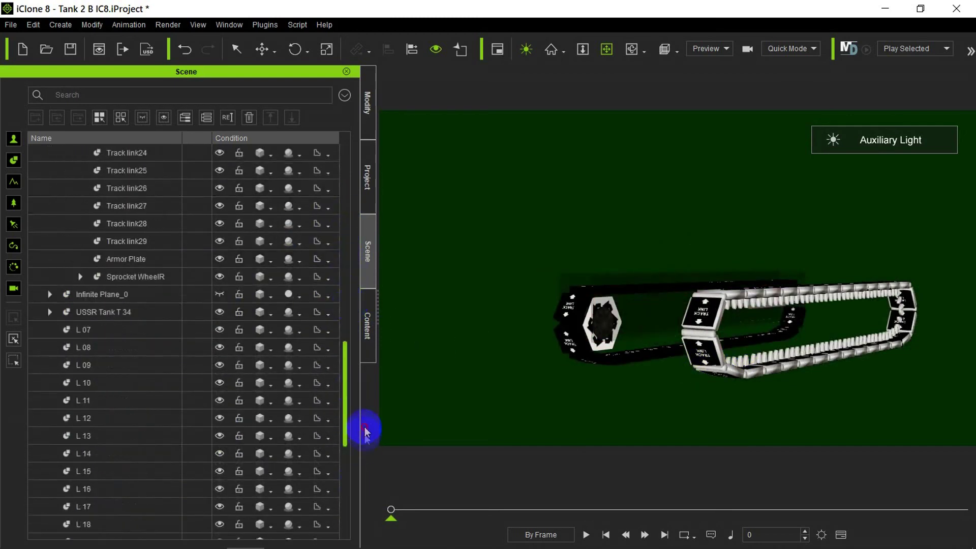
{"action": "left_click", "coordinate": [219, 309]}
- Select all custom L links from L 07 through L 6 and duplicate them sideways onto the Track_R dummy links
{"action": "left_click_drag", "start_coordinate": [347, 366], "coordinate": [370, 431]}
{"action": "scroll", "coordinate": [152, 255], "scroll_direction": "up", "scroll_amount": 3}
{"action": "left_click_drag", "start_coordinate": [130, 206], "coordinate": [135, 524]}
{"action": "left_click", "coordinate": [134, 523], "text": "ctrl"}
{"action": "left_click_drag", "start_coordinate": [346, 419], "coordinate": [347, 472]}
{"action": "left_click", "coordinate": [105, 350], "text": "ctrl"}
{"action": "scroll", "coordinate": [108, 367], "scroll_direction": "down", "scroll_amount": 3}
{"action": "left_click", "coordinate": [112, 367], "text": "ctrl"}
{"action": "scroll", "coordinate": [118, 429], "scroll_direction": "down", "scroll_amount": 3}
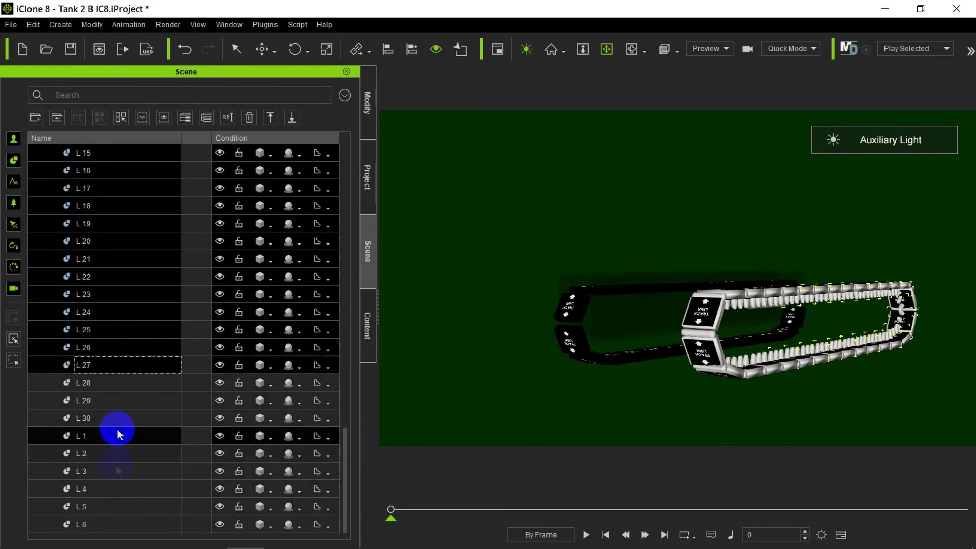
{"action": "left_click", "coordinate": [109, 523], "text": "ctrl"}
{"action": "left_click", "coordinate": [108, 505], "text": "ctrl"}
{"action": "left_click_drag", "start_coordinate": [112, 472], "coordinate": [112, 435], "text": "ctrl"}
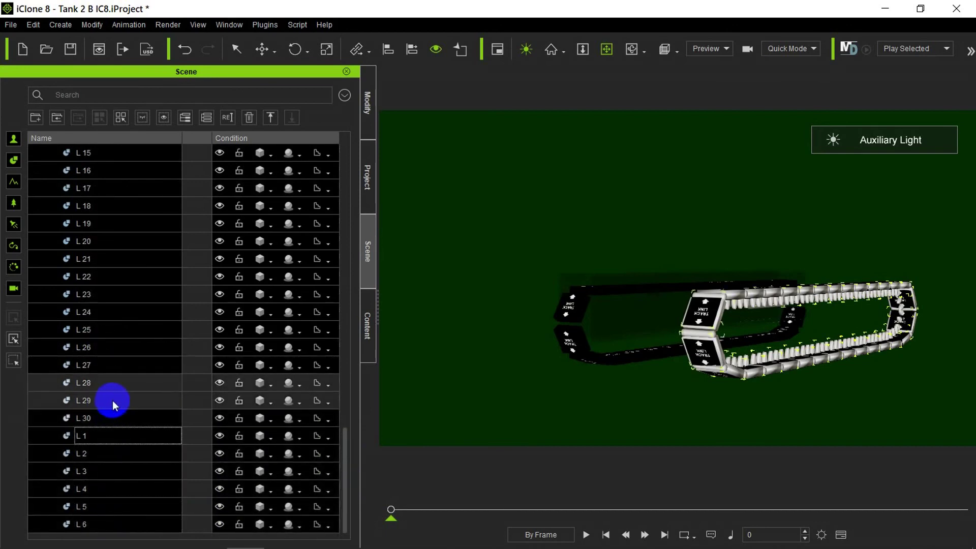
{"action": "right_click_drag", "start_coordinate": [502, 163], "coordinate": [651, 186]}
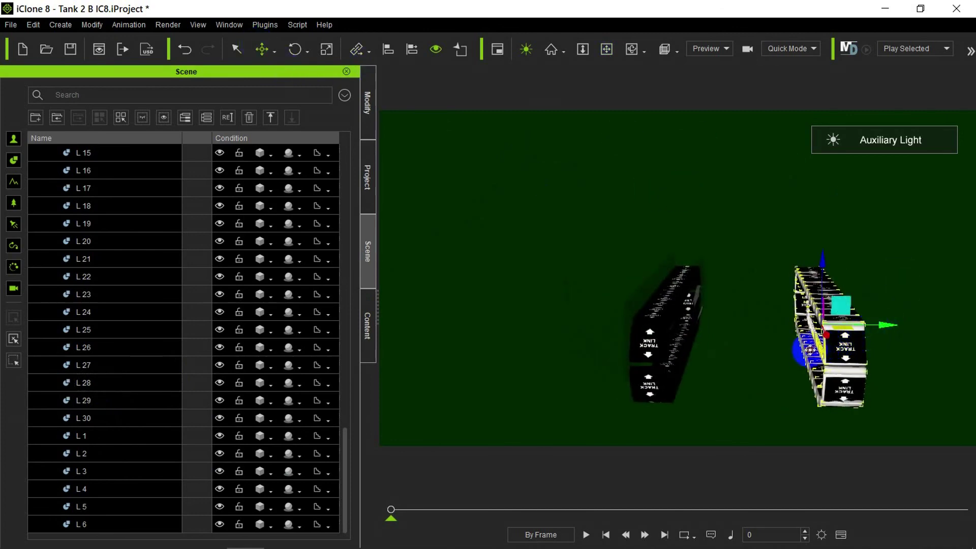
{"action": "left_click_drag", "start_coordinate": [762, 360], "coordinate": [725, 374]}
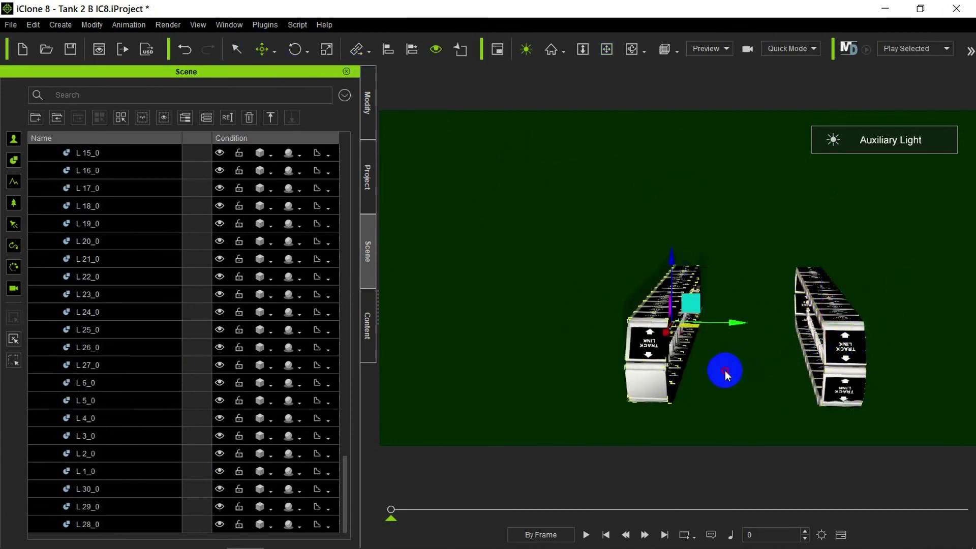
- Fine-adjust the sideways position of the copied links so they line up with the Track_R dummy links
{"action": "left_click", "coordinate": [608, 48]}
{"action": "left_click_drag", "start_coordinate": [702, 274], "coordinate": [657, 310]}
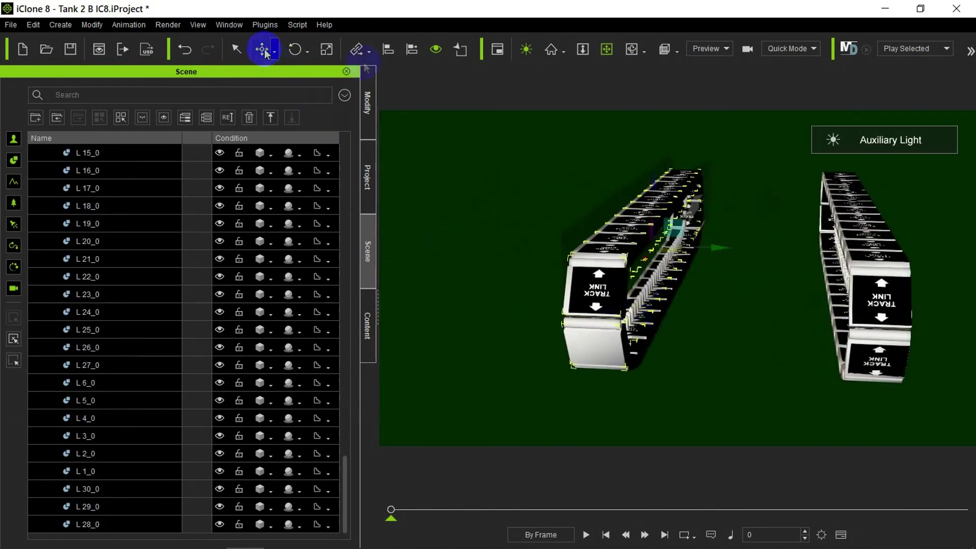
{"action": "left_click_drag", "start_coordinate": [714, 248], "coordinate": [719, 248]}
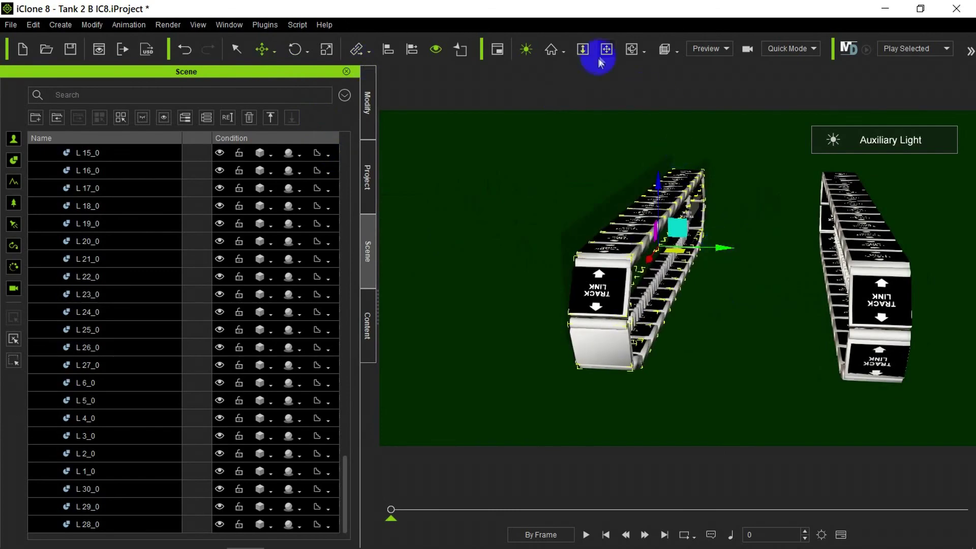
{"action": "left_click", "coordinate": [600, 57]}
{"action": "left_click", "coordinate": [261, 50]}
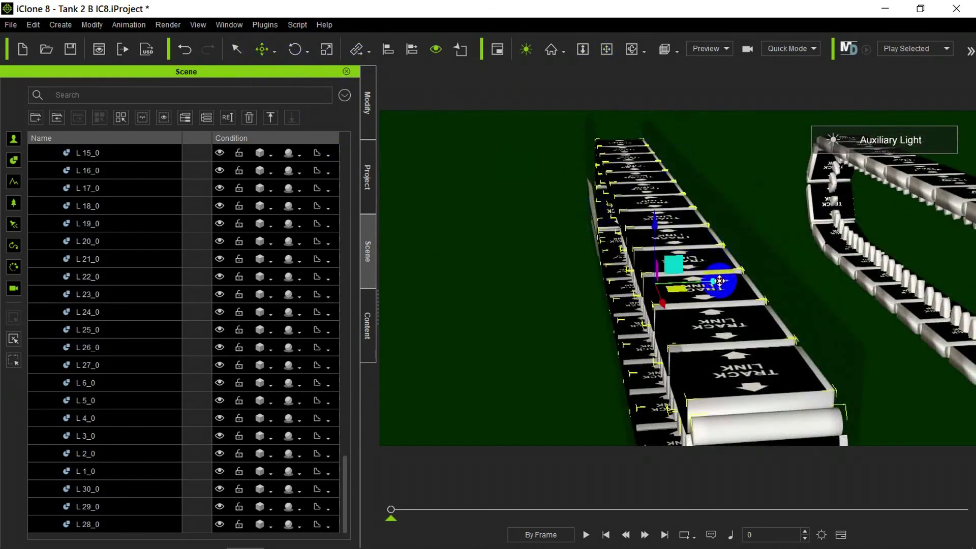
{"action": "left_click", "coordinate": [606, 49]}
{"action": "right_click_drag", "start_coordinate": [723, 242], "coordinate": [652, 238]}
- Rename the copied links by replacing the L prefix with R, giving R 07_0, R 08_0, R 09_0 and so on
{"action": "left_click", "coordinate": [109, 430]}
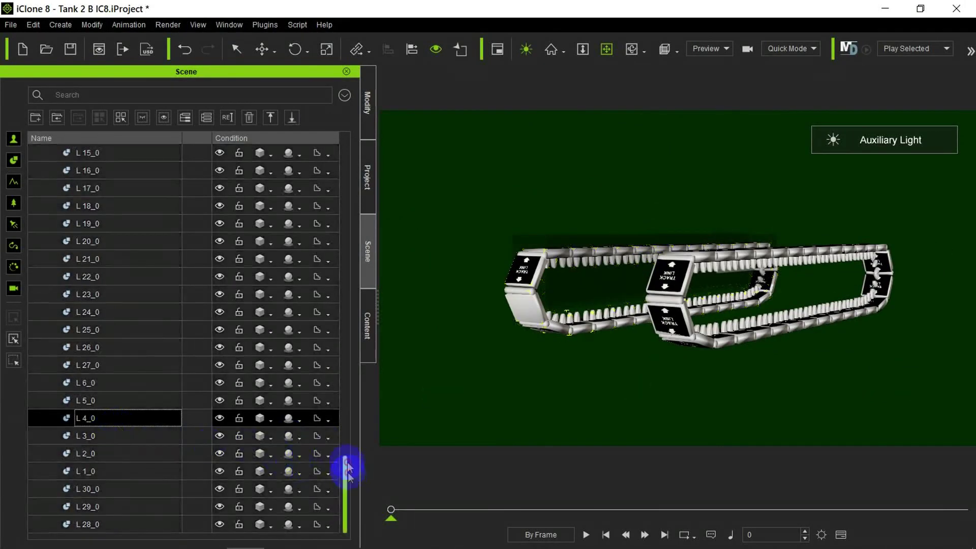
{"action": "left_click_drag", "start_coordinate": [344, 466], "coordinate": [345, 427]}
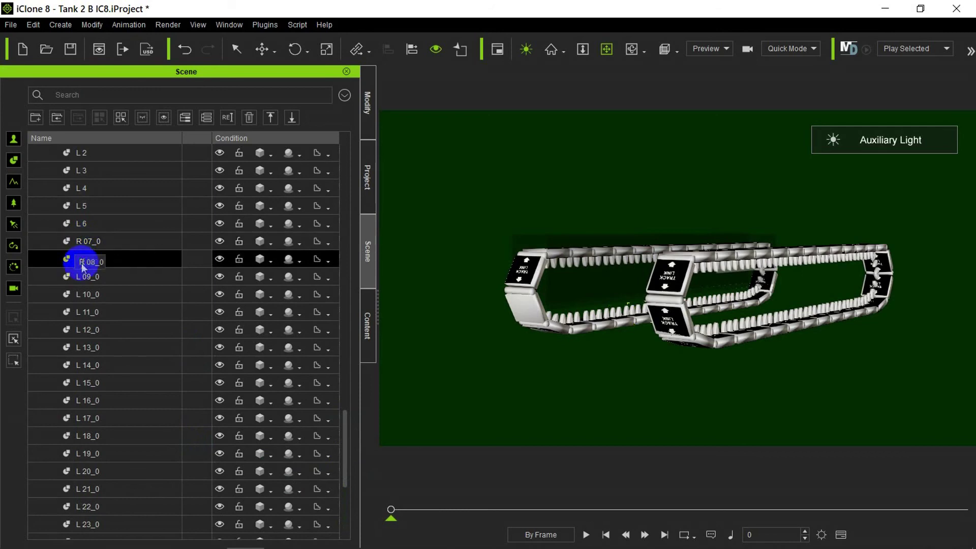
{"action": "left_click", "coordinate": [83, 276]}
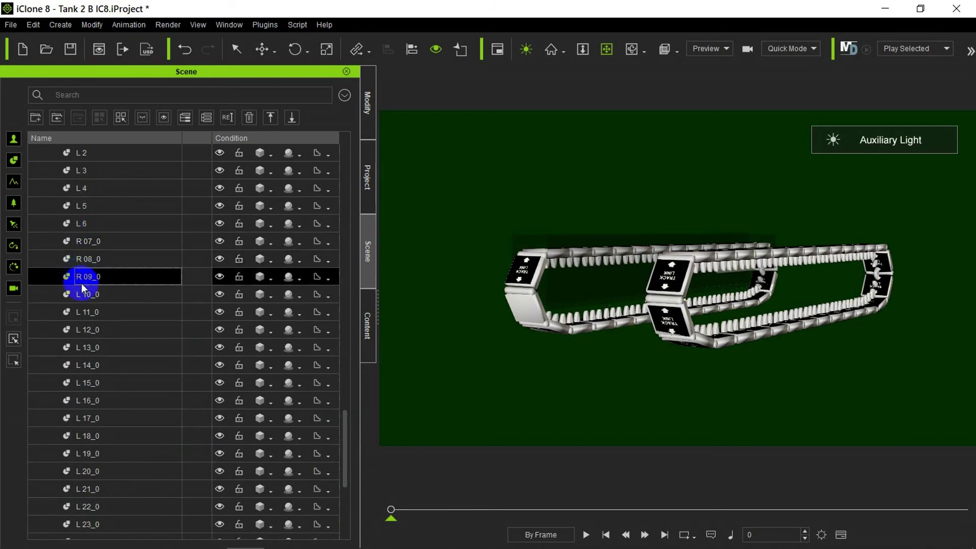
{"action": "left_click_drag", "start_coordinate": [344, 458], "coordinate": [365, 519]}
- Collapse Track_R under Tank B and expand Track_L so that its dummy track links are listed
{"action": "right_click_drag", "start_coordinate": [482, 401], "coordinate": [455, 389]}
{"action": "mouse_move", "coordinate": [454, 389]}
{"action": "left_mouse_down"}
{"action": "mouse_move", "coordinate": [549, 327]}
{"action": "mouse_move", "coordinate": [594, 328]}
{"action": "left_mouse_up"}
{"action": "left_click_drag", "start_coordinate": [356, 330], "coordinate": [344, 175]}
{"action": "left_click", "coordinate": [48, 202]}
{"action": "left_click", "coordinate": [168, 241]}
{"action": "left_click", "coordinate": [65, 237]}
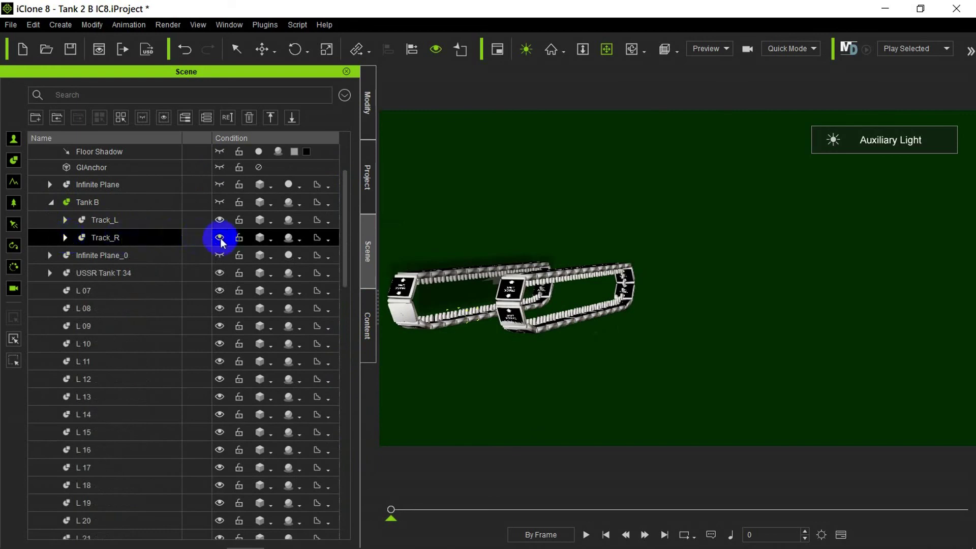
{"action": "left_click", "coordinate": [148, 224]}
{"action": "left_click", "coordinate": [65, 219]}
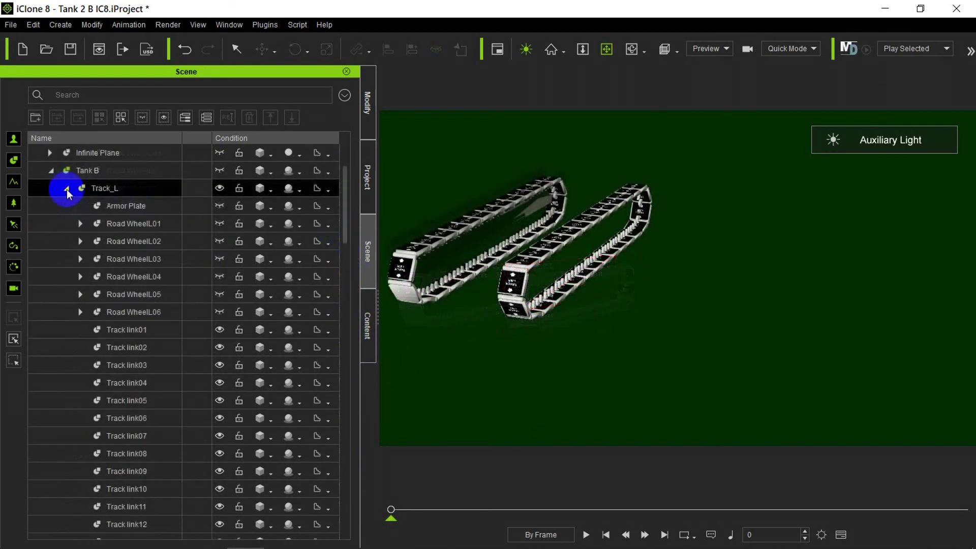
- Align Track link01 of Track_L to the custom link L 1 along Y
{"action": "left_click", "coordinate": [74, 332]}
{"action": "left_click", "coordinate": [33, 25]}
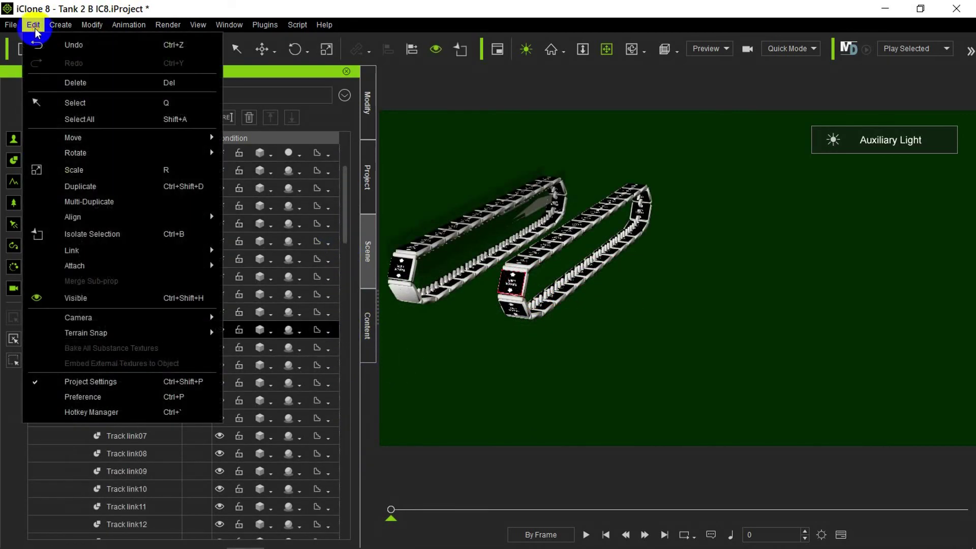
{"action": "mouse_move", "coordinate": [124, 218]}
{"action": "left_click", "coordinate": [247, 233]}
{"action": "scroll", "coordinate": [219, 259], "scroll_direction": "down", "scroll_amount": 12}
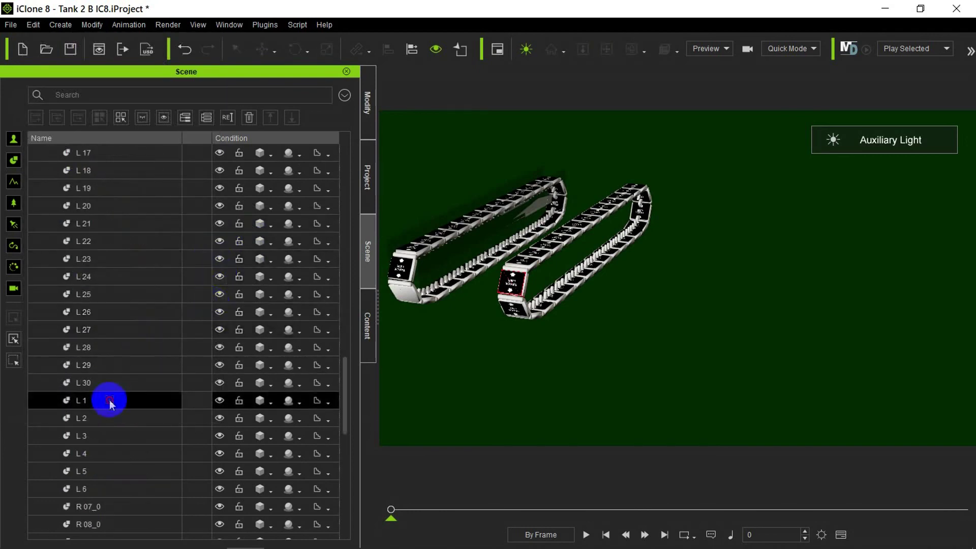
{"action": "left_click", "coordinate": [277, 314]}
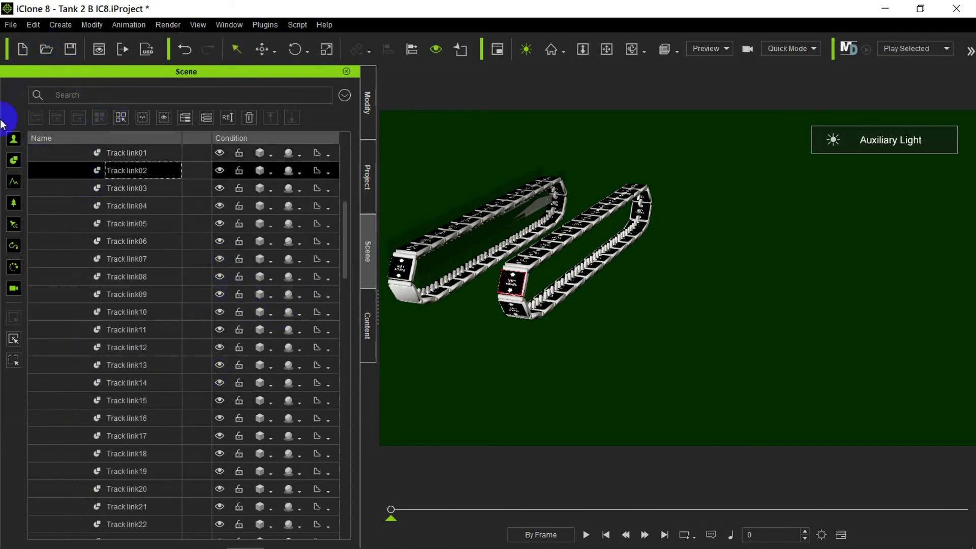
- Align Track link02 of Track_L to the custom link L 2 along Y
{"action": "left_click", "coordinate": [35, 165]}
{"action": "left_click", "coordinate": [33, 25]}
{"action": "mouse_move", "coordinate": [116, 218]}
{"action": "left_click", "coordinate": [249, 237]}
{"action": "scroll", "coordinate": [239, 267], "scroll_direction": "down", "scroll_amount": 10}
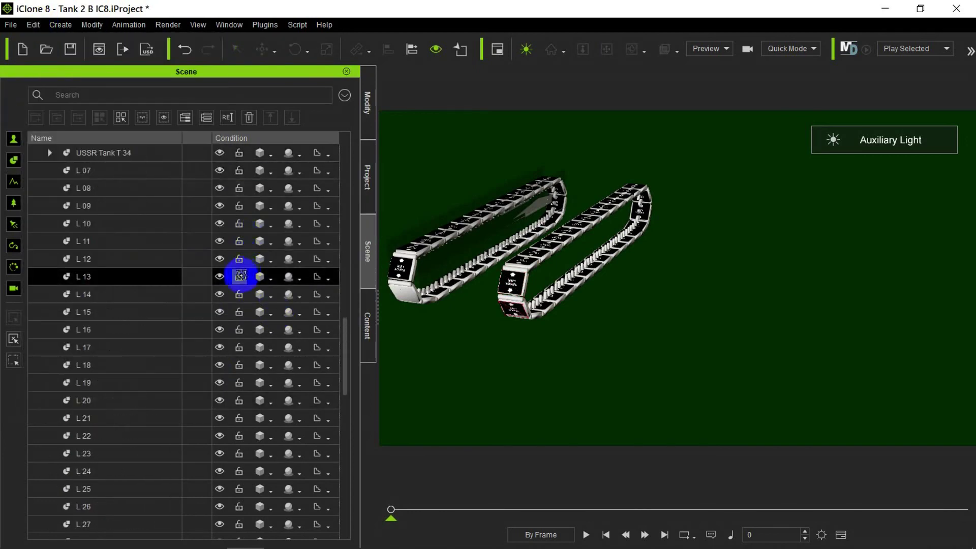
{"action": "left_click", "coordinate": [124, 399]}
{"action": "left_click", "coordinate": [268, 313]}
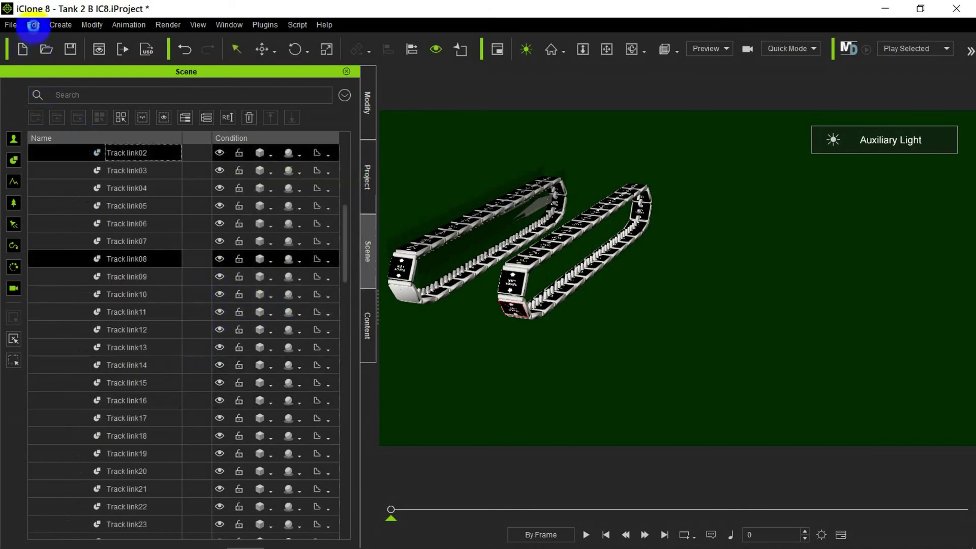
- Align Track link03 of Track_L to the custom link L 3 along Y
{"action": "left_click", "coordinate": [70, 174]}
{"action": "left_click", "coordinate": [33, 24]}
{"action": "mouse_move", "coordinate": [100, 212]}
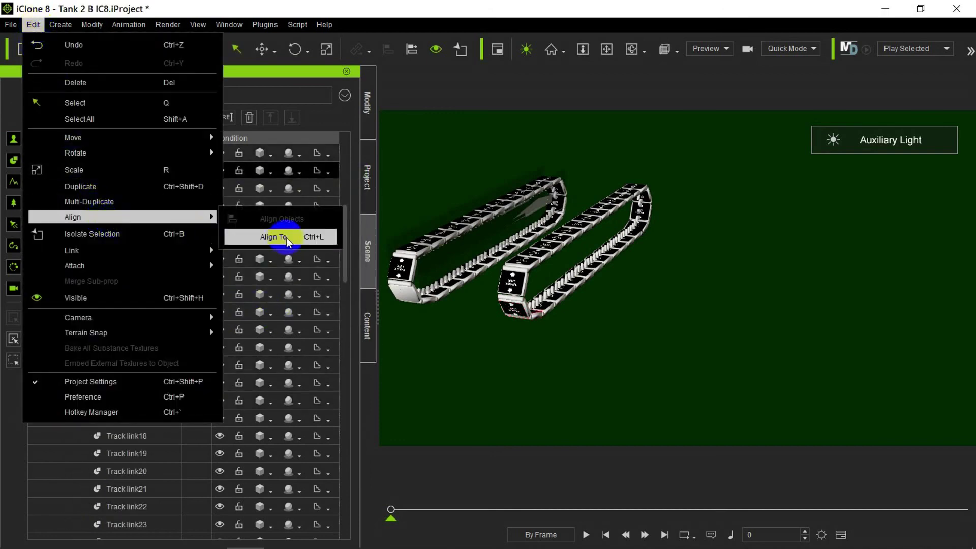
{"action": "left_click", "coordinate": [249, 237]}
{"action": "scroll", "coordinate": [244, 307], "scroll_direction": "down", "scroll_amount": 10}
{"action": "left_click", "coordinate": [147, 382]}
{"action": "left_click", "coordinate": [135, 397]}
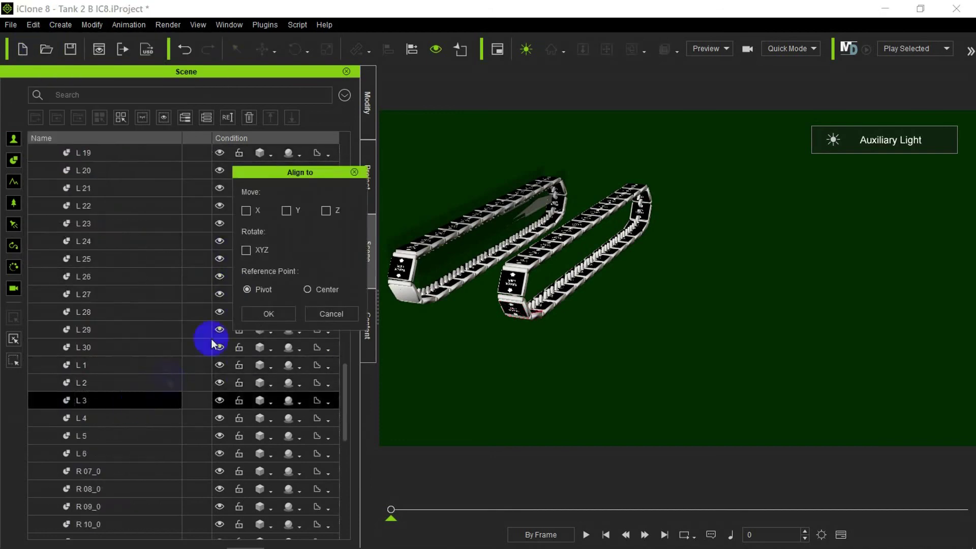
{"action": "left_click", "coordinate": [268, 313]}
- Align Track link04 of Track_L to the custom link L 4 along Y
{"action": "left_click", "coordinate": [33, 25]}
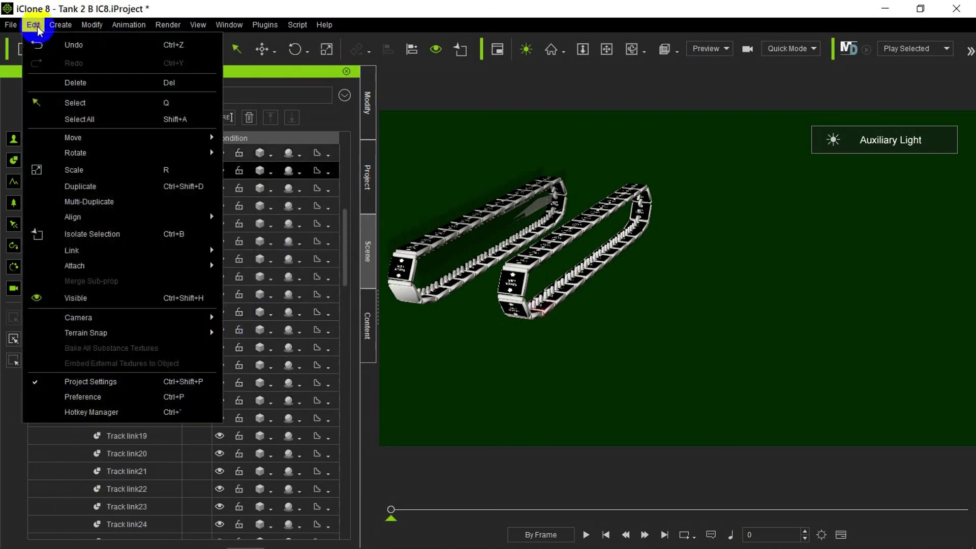
{"action": "mouse_move", "coordinate": [101, 217]}
{"action": "left_click", "coordinate": [249, 235]}
{"action": "scroll", "coordinate": [172, 337], "scroll_direction": "down", "scroll_amount": 20}
{"action": "scroll", "coordinate": [172, 345], "scroll_direction": "up", "scroll_amount": 5}
{"action": "left_click", "coordinate": [110, 347]}
{"action": "left_click", "coordinate": [268, 313]}
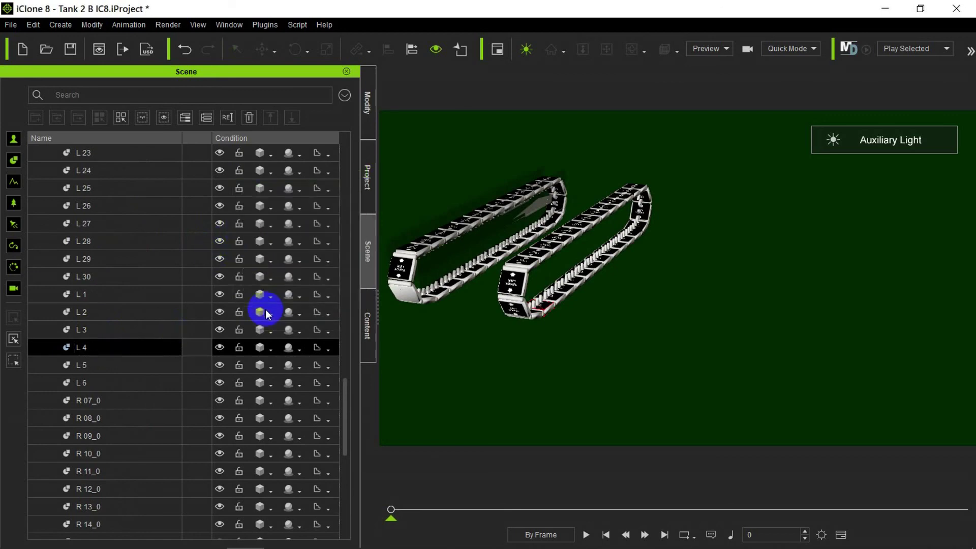
- Align Track link05 of Track_L to the custom link L 5 along Y
{"action": "left_click", "coordinate": [34, 25]}
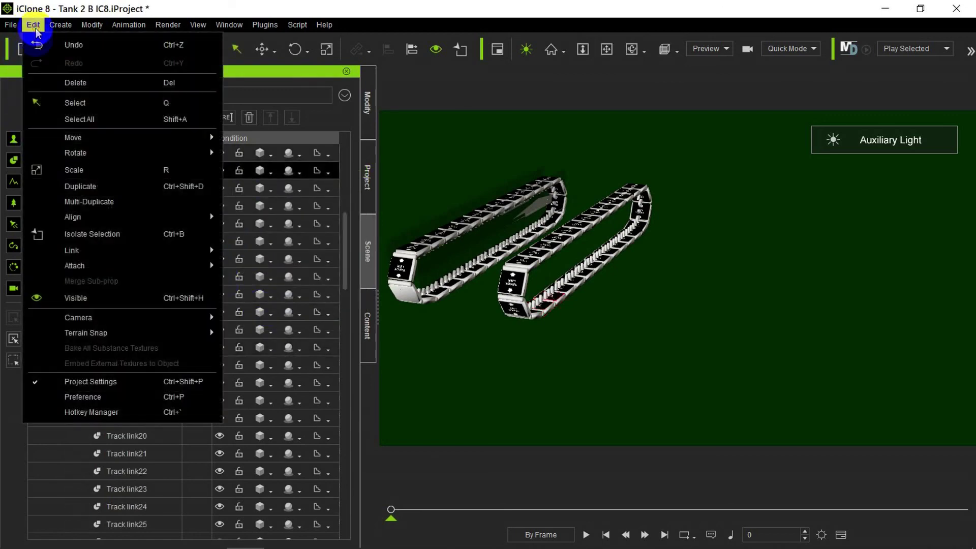
{"action": "left_click", "coordinate": [147, 235], "text": "ctrl"}
{"action": "left_click", "coordinate": [113, 294]}
{"action": "left_click", "coordinate": [285, 209]}
{"action": "left_click", "coordinate": [257, 311]}
- Align Track link06 of Track_L to the custom link L 6 along Y
{"action": "scroll", "coordinate": [75, 152], "scroll_direction": "up", "scroll_amount": 15}
{"action": "left_click", "coordinate": [75, 152]}
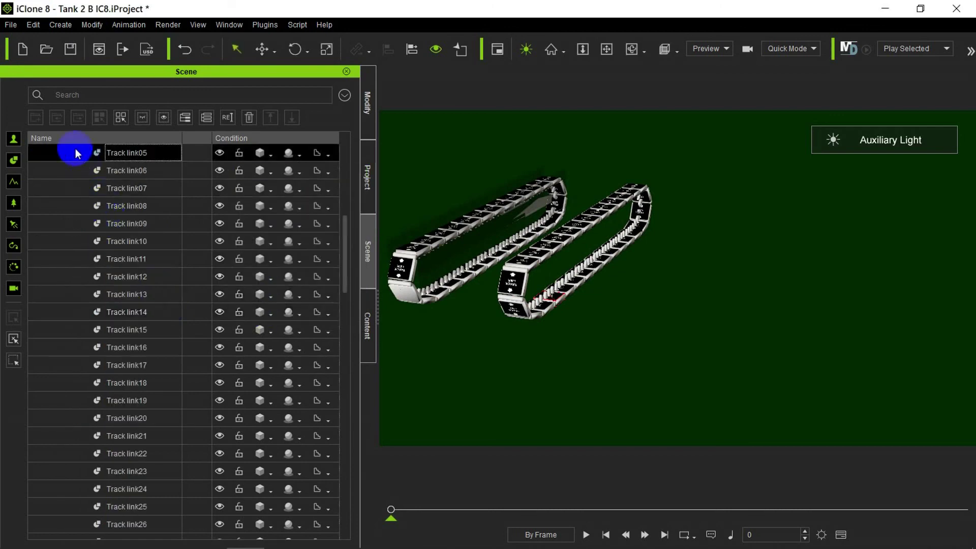
{"action": "left_click", "coordinate": [69, 170]}
{"action": "left_click", "coordinate": [33, 24]}
{"action": "mouse_move", "coordinate": [113, 218]}
{"action": "left_click", "coordinate": [253, 236]}
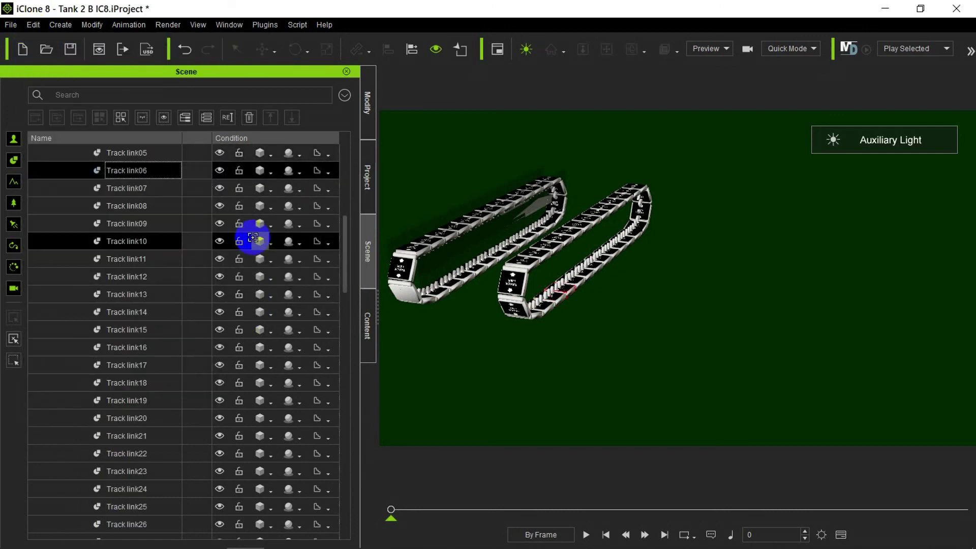
{"action": "scroll", "coordinate": [177, 305], "scroll_direction": "down", "scroll_amount": 10}
{"action": "left_click", "coordinate": [127, 506]}
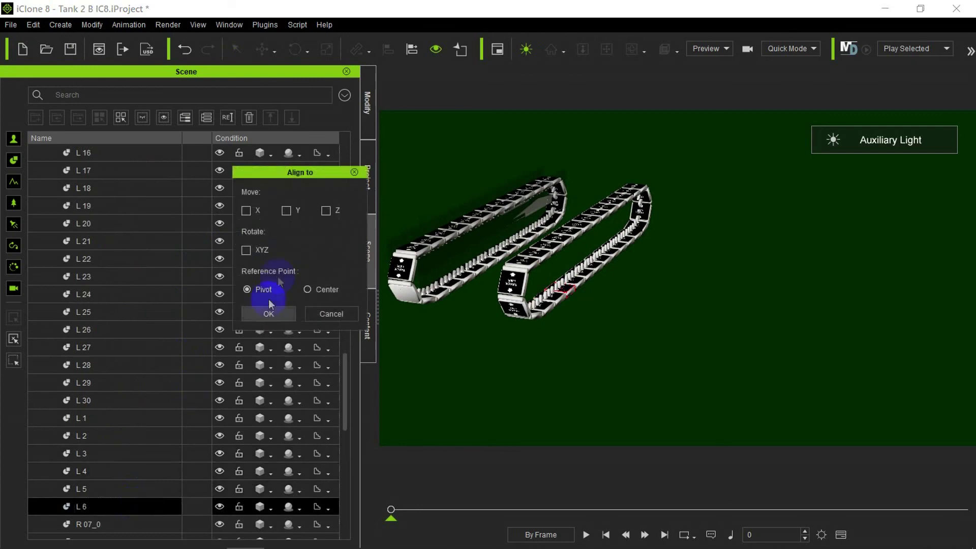
{"action": "left_click", "coordinate": [268, 313]}
- Align Track link07 of Track_L to the custom link L 07 along Y
{"action": "left_click", "coordinate": [55, 168]}
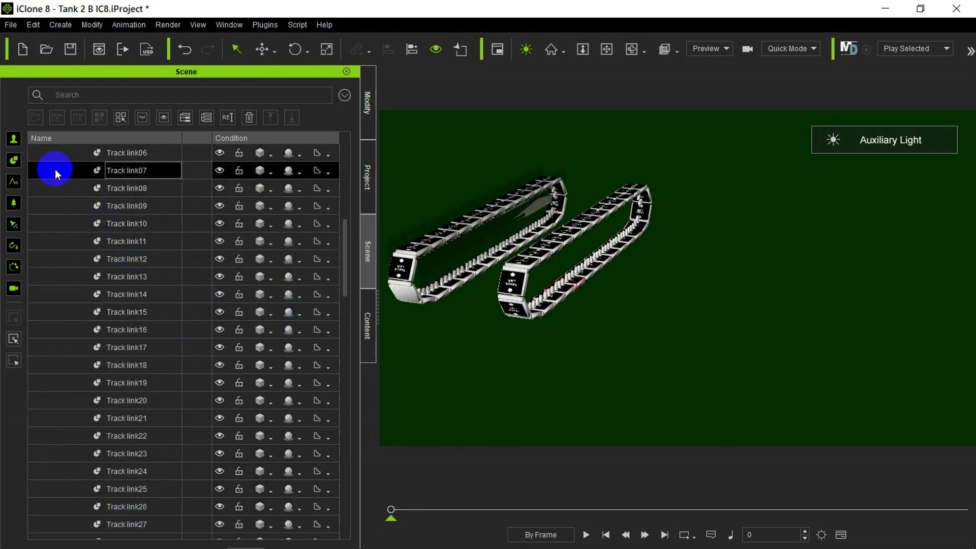
{"action": "left_click", "coordinate": [33, 25]}
{"action": "mouse_move", "coordinate": [122, 217]}
{"action": "left_click", "coordinate": [244, 236]}
{"action": "scroll", "coordinate": [165, 297], "scroll_direction": "down", "scroll_amount": 10}
{"action": "scroll", "coordinate": [167, 303], "scroll_direction": "up", "scroll_amount": 4}
{"action": "left_click", "coordinate": [158, 346]}
{"action": "left_click", "coordinate": [269, 313]}
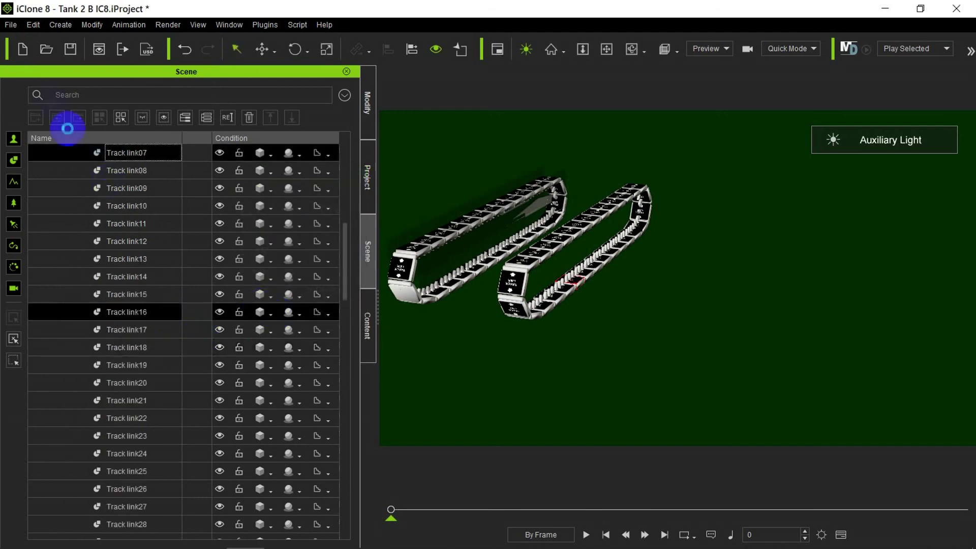
- Align Track link08 of Track_L to the custom link L 08 along Y
{"action": "left_click", "coordinate": [33, 24]}
{"action": "left_click", "coordinate": [71, 170]}
{"action": "left_click", "coordinate": [33, 24]}
{"action": "mouse_move", "coordinate": [117, 214]}
{"action": "left_click", "coordinate": [252, 235]}
{"action": "scroll", "coordinate": [221, 259], "scroll_direction": "down", "scroll_amount": 6}
{"action": "left_click", "coordinate": [131, 347]}
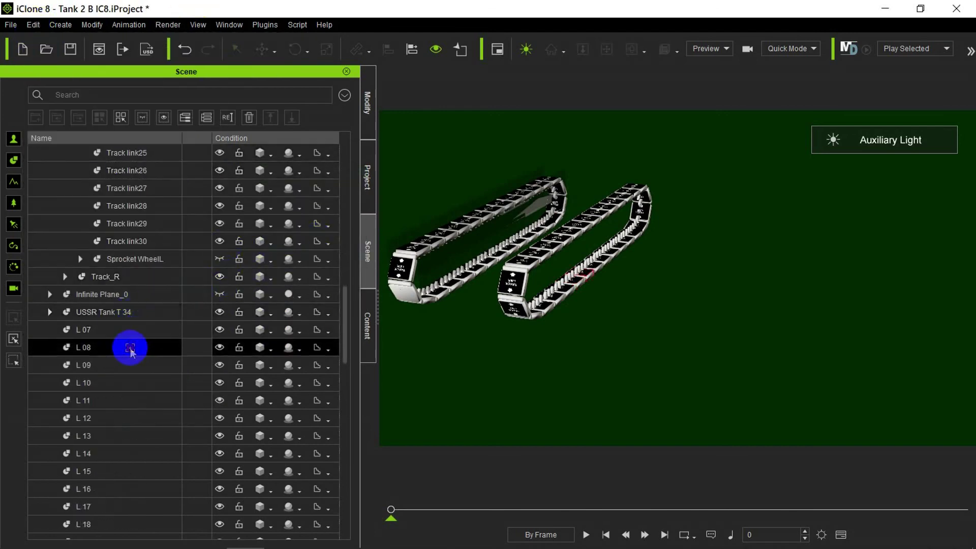
{"action": "left_click", "coordinate": [270, 313]}
- Align Track link09 of Track_L to the custom link L 09 along Y, using the pivot as reference point
{"action": "left_click", "coordinate": [30, 154]}
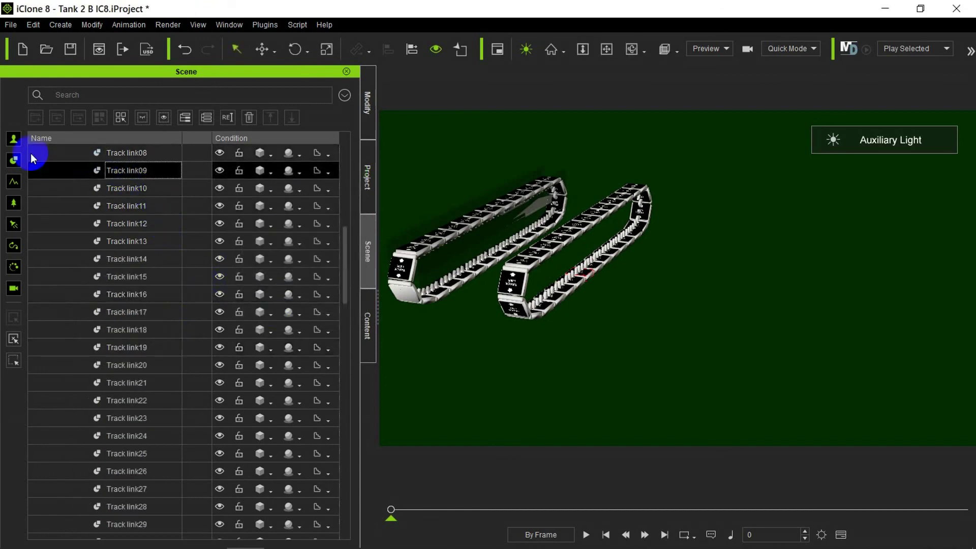
{"action": "left_click", "coordinate": [33, 25]}
{"action": "mouse_move", "coordinate": [156, 218]}
{"action": "left_click", "coordinate": [252, 235]}
{"action": "scroll", "coordinate": [174, 275], "scroll_direction": "down", "scroll_amount": 10}
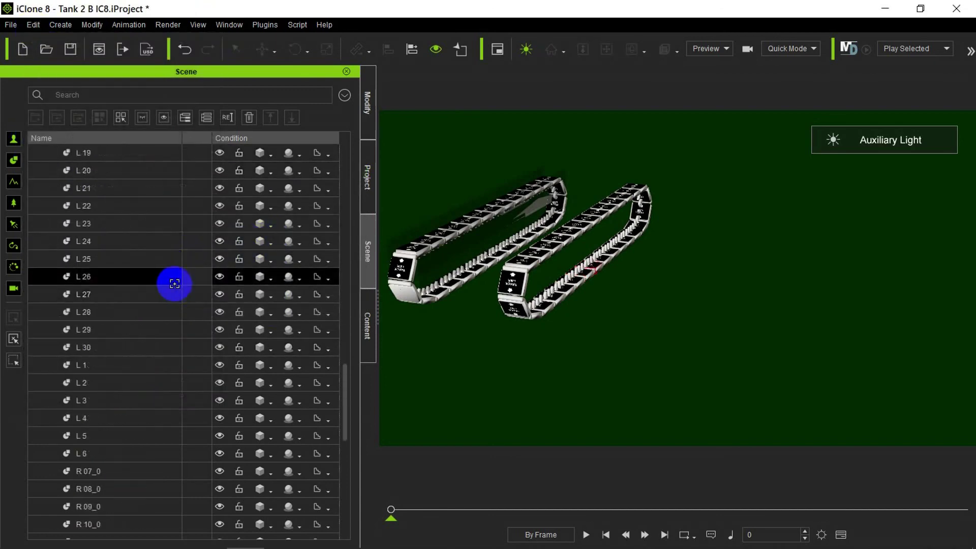
{"action": "left_click", "coordinate": [102, 242]}
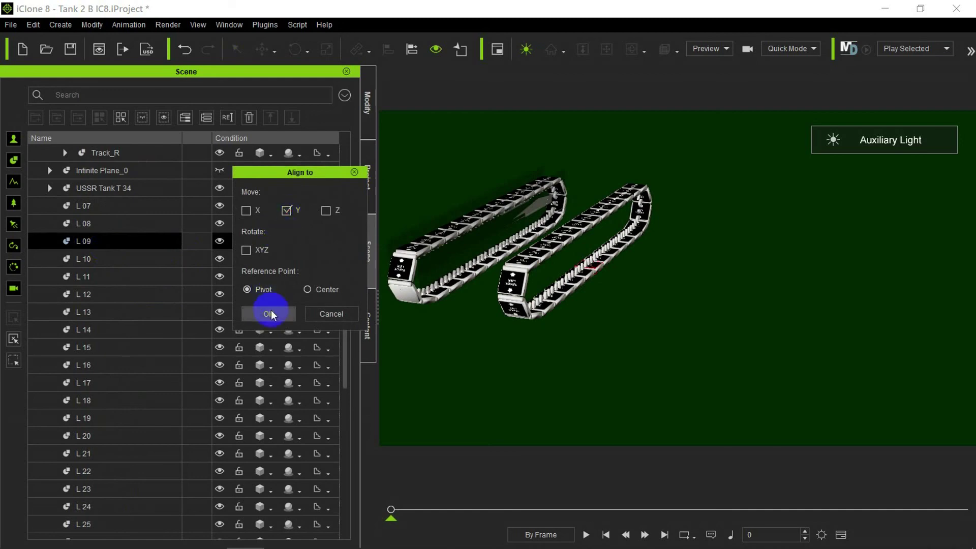
{"action": "left_click", "coordinate": [271, 311]}
- Align Track link10 of Track_L to the custom link L 10 along Y
{"action": "left_click", "coordinate": [120, 168]}
{"action": "left_click", "coordinate": [33, 25]}
{"action": "mouse_move", "coordinate": [120, 217]}
{"action": "left_click", "coordinate": [277, 233]}
{"action": "scroll", "coordinate": [135, 244], "scroll_direction": "down", "scroll_amount": 5}
{"action": "left_click", "coordinate": [105, 190]}
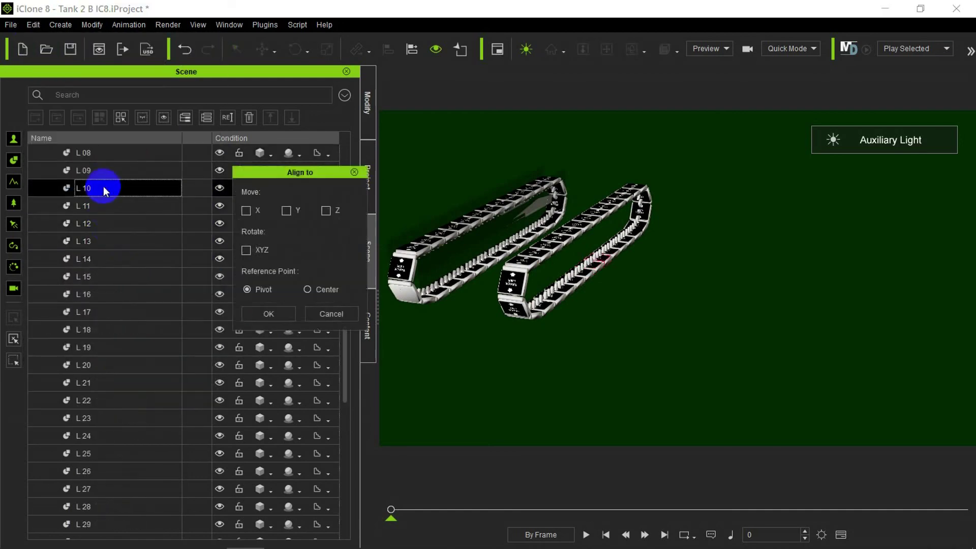
{"action": "left_click", "coordinate": [268, 313]}
- Align Track link11 of Track_L to the custom link L 11 along Y
{"action": "left_click", "coordinate": [78, 171]}
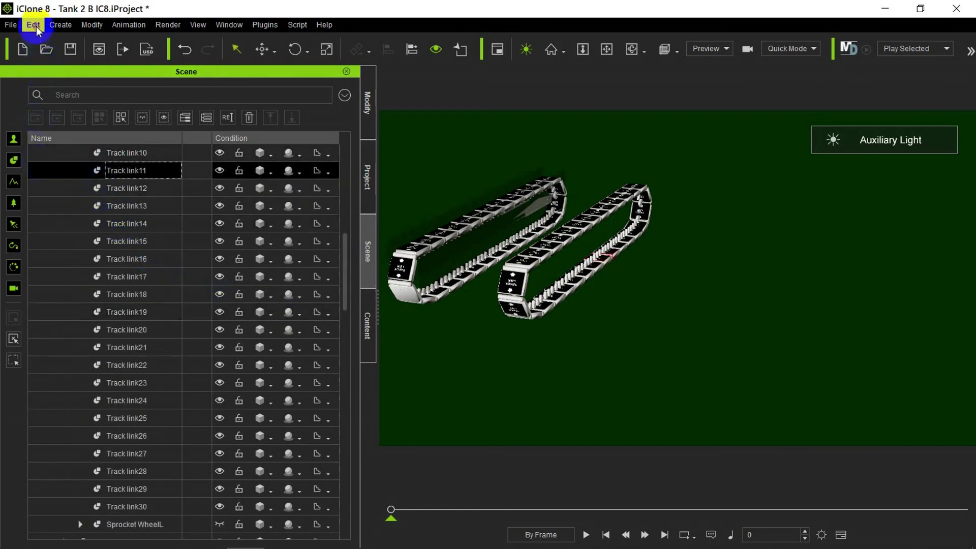
{"action": "left_click", "coordinate": [33, 25]}
{"action": "mouse_move", "coordinate": [131, 217]}
{"action": "left_click", "coordinate": [297, 240]}
{"action": "scroll", "coordinate": [163, 315], "scroll_direction": "down", "scroll_amount": 5}
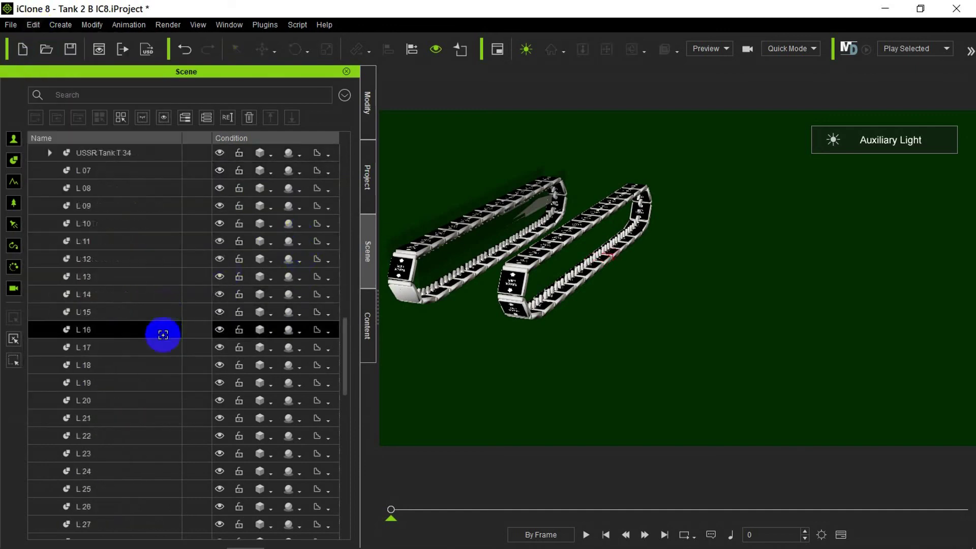
{"action": "left_click", "coordinate": [111, 240]}
{"action": "left_click", "coordinate": [277, 311]}
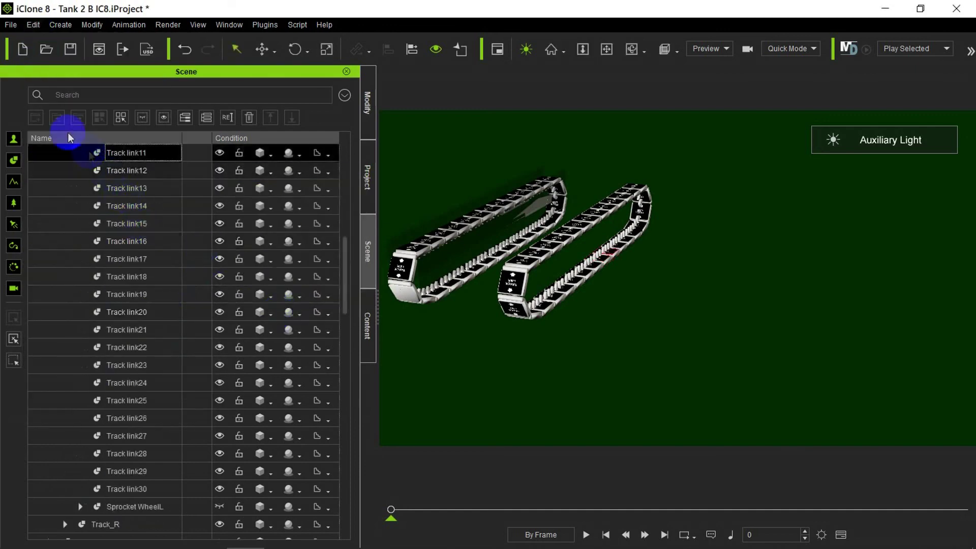
- Align Track link12 of Track_L to the custom link L 12 along Y
{"action": "left_click", "coordinate": [33, 24]}
{"action": "mouse_move", "coordinate": [127, 216]}
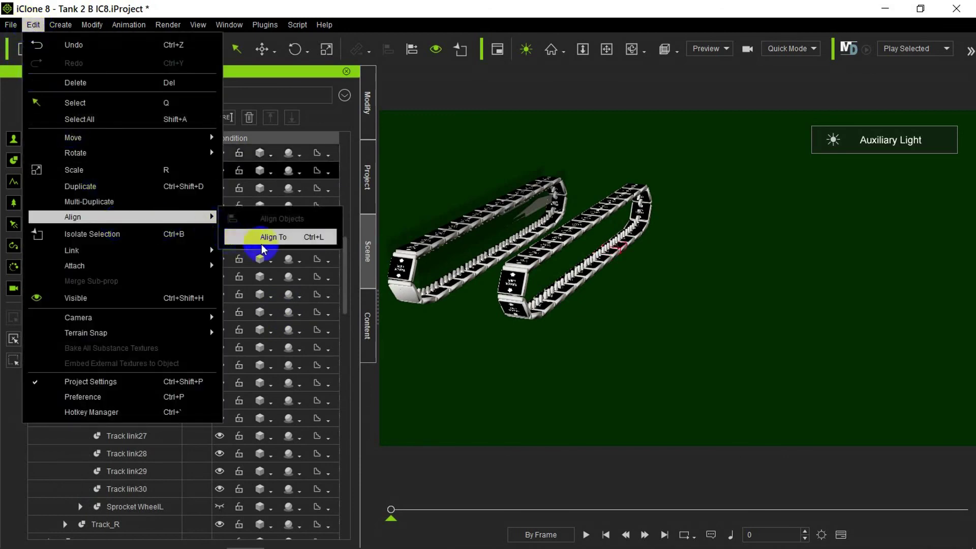
{"action": "left_click", "coordinate": [266, 234]}
{"action": "scroll", "coordinate": [136, 288], "scroll_direction": "down", "scroll_amount": 8}
{"action": "left_click", "coordinate": [111, 243]}
{"action": "left_click", "coordinate": [273, 313]}
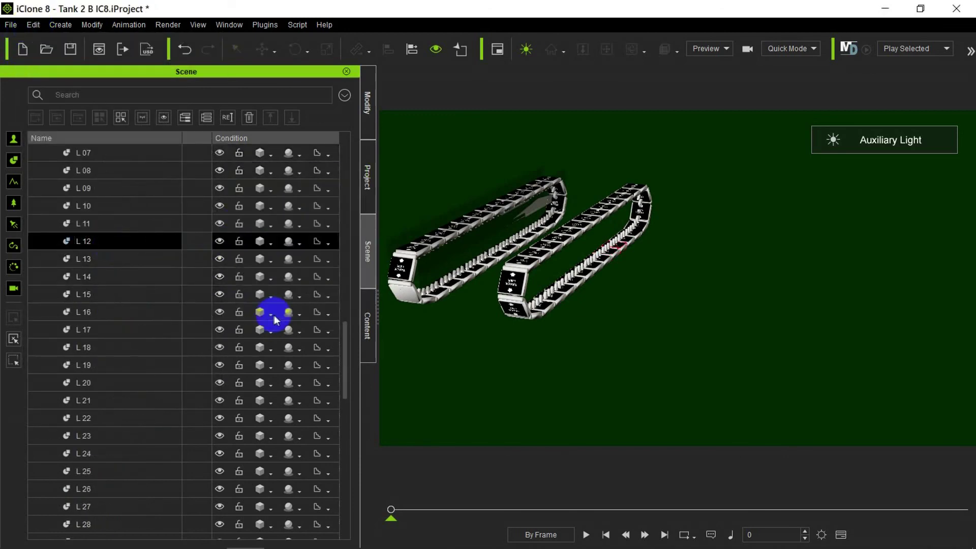
- Align Track link13 of Track_L to the custom link L 13 along Y, using the pivot as reference point
{"action": "left_click", "coordinate": [34, 25]}
{"action": "mouse_move", "coordinate": [127, 216]}
{"action": "left_click", "coordinate": [265, 234]}
{"action": "scroll", "coordinate": [146, 251], "scroll_direction": "down", "scroll_amount": 8}
{"action": "left_click", "coordinate": [113, 348]}
{"action": "left_click", "coordinate": [285, 210]}
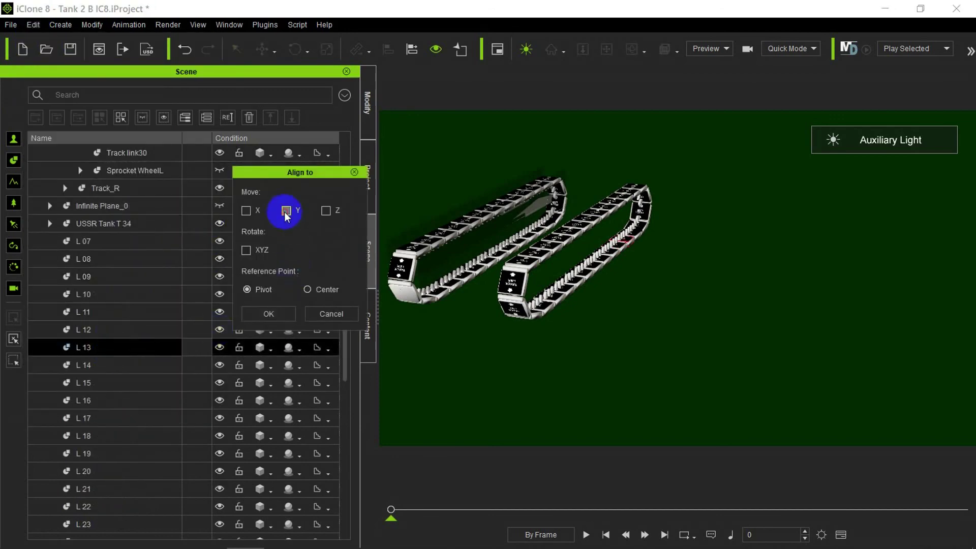
{"action": "left_click", "coordinate": [270, 314]}
- Align Track link14 of Track_L to the custom link L 14 along Y
{"action": "left_click", "coordinate": [87, 152]}
{"action": "left_click", "coordinate": [55, 171]}
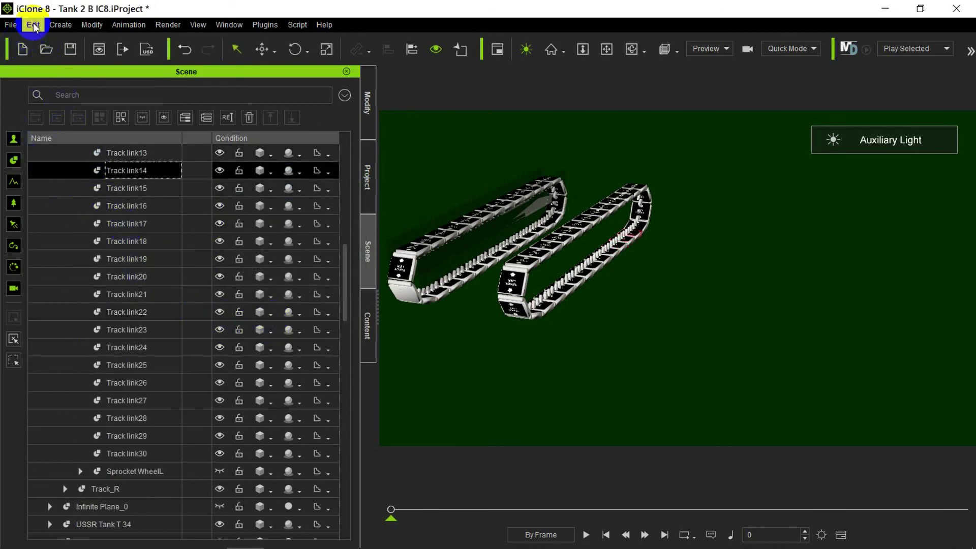
{"action": "left_click", "coordinate": [32, 25]}
{"action": "mouse_move", "coordinate": [122, 217]}
{"action": "left_click", "coordinate": [274, 236]}
{"action": "scroll", "coordinate": [150, 326], "scroll_direction": "down", "scroll_amount": 10}
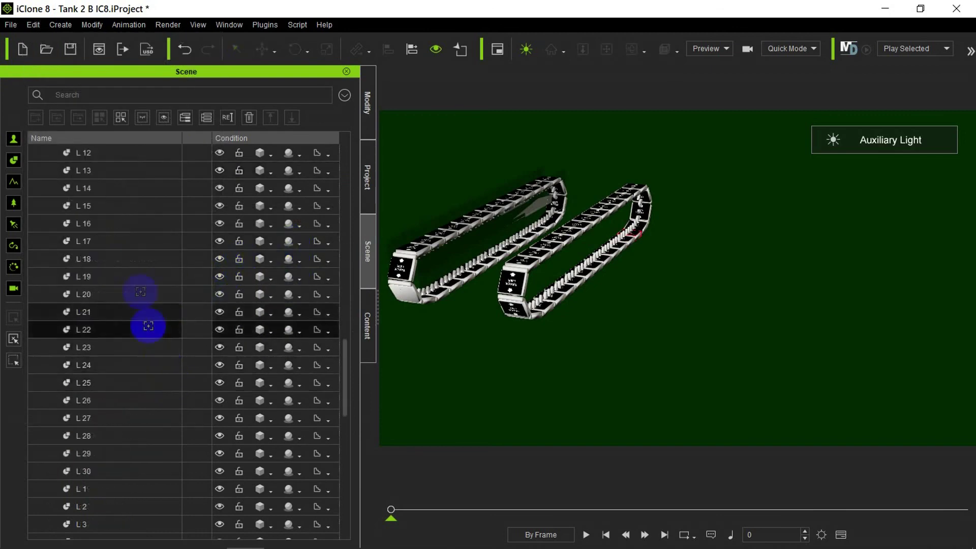
{"action": "left_click", "coordinate": [125, 194]}
{"action": "left_click", "coordinate": [287, 210]}
{"action": "left_click", "coordinate": [283, 305]}
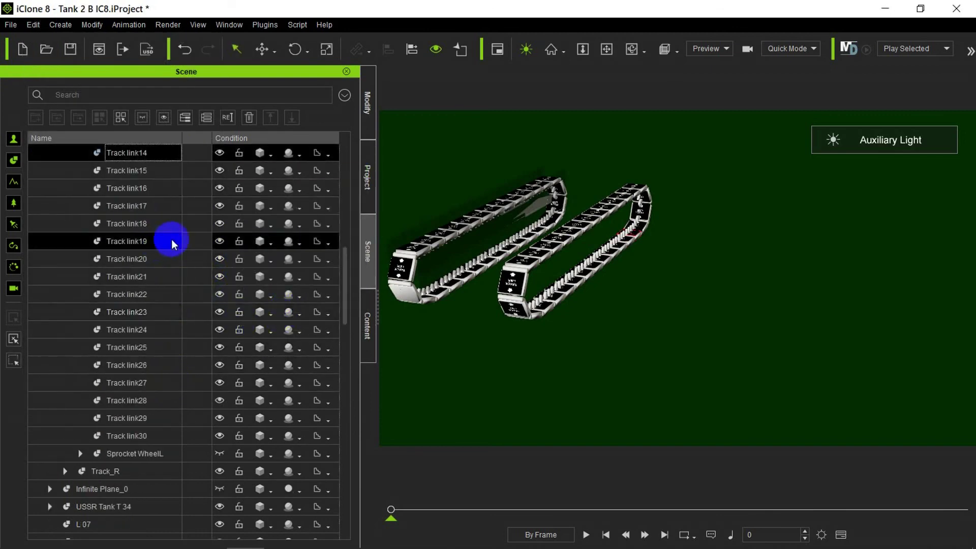
- Align Track link15 of Track_L to the custom link L 15 along Y
{"action": "left_click", "coordinate": [58, 170]}
{"action": "left_click", "coordinate": [33, 24]}
{"action": "mouse_move", "coordinate": [114, 215]}
{"action": "left_click", "coordinate": [274, 236]}
{"action": "scroll", "coordinate": [123, 299], "scroll_direction": "down", "scroll_amount": 5}
{"action": "left_click", "coordinate": [105, 401]}
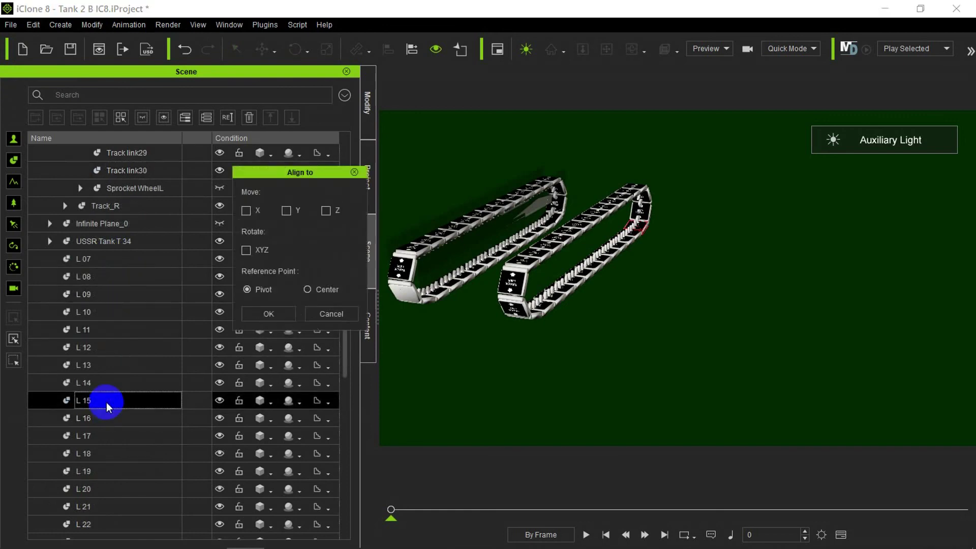
{"action": "left_click", "coordinate": [268, 314]}
- Align Track link16 of Track_L to the custom link L 16 along Y
{"action": "left_click", "coordinate": [58, 170]}
{"action": "left_click", "coordinate": [33, 24]}
{"action": "mouse_move", "coordinate": [139, 219]}
{"action": "left_click", "coordinate": [282, 236]}
{"action": "scroll", "coordinate": [152, 355], "scroll_direction": "down", "scroll_amount": 5}
{"action": "left_click", "coordinate": [117, 295]}
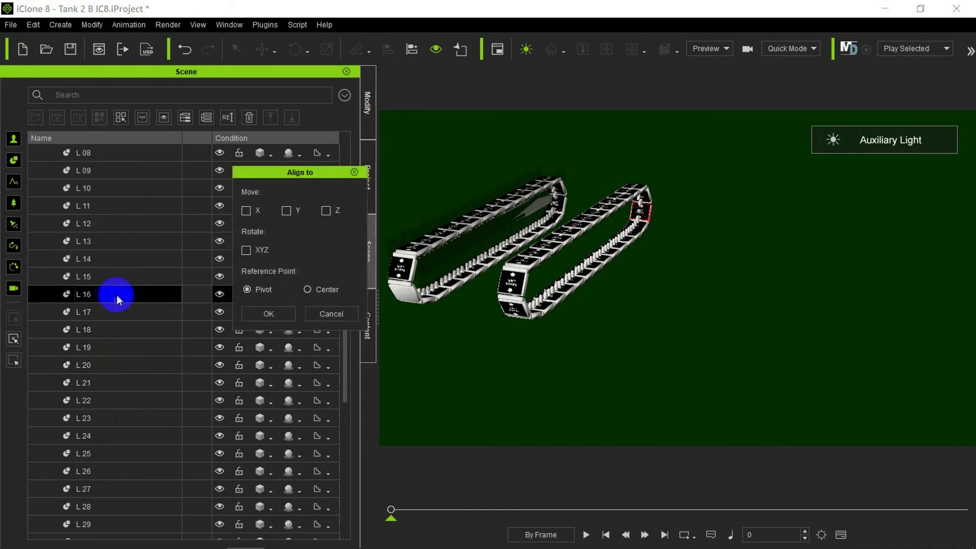
{"action": "left_click", "coordinate": [268, 314]}
- Align Track link17 of Track_L to the custom link L 17 along Y
{"action": "left_click", "coordinate": [99, 174]}
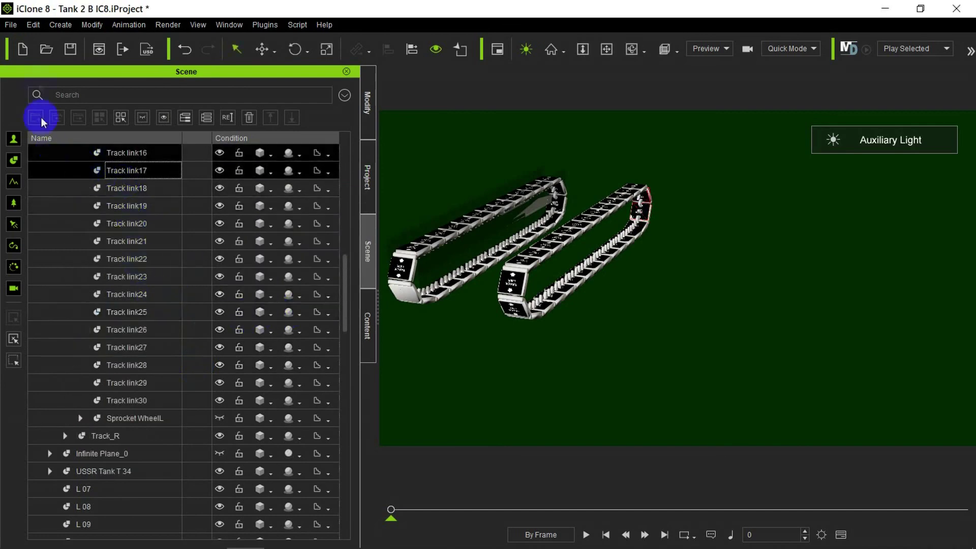
{"action": "left_click", "coordinate": [33, 24]}
{"action": "mouse_move", "coordinate": [140, 215]}
{"action": "left_click", "coordinate": [237, 237]}
{"action": "scroll", "coordinate": [196, 342], "scroll_direction": "down", "scroll_amount": 5}
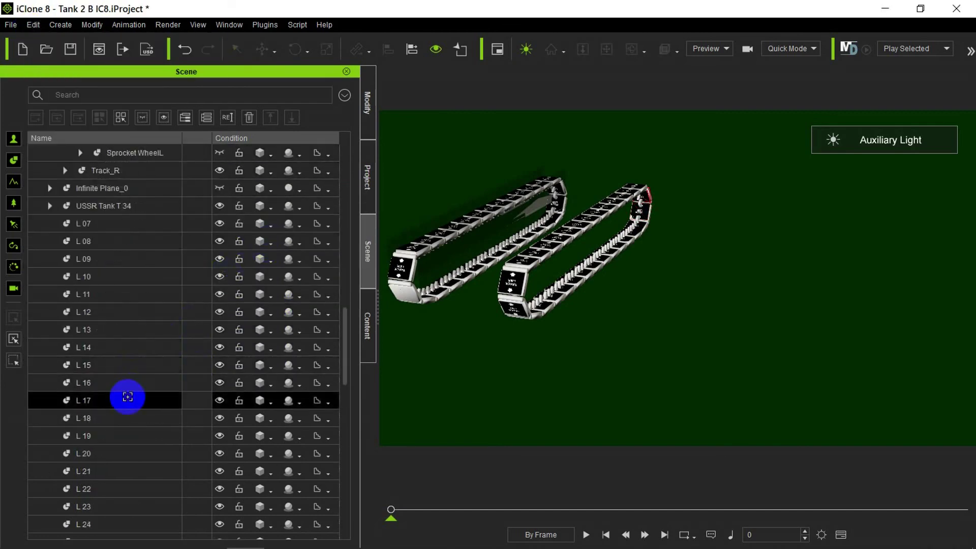
{"action": "left_click", "coordinate": [127, 397]}
{"action": "left_click", "coordinate": [272, 314]}
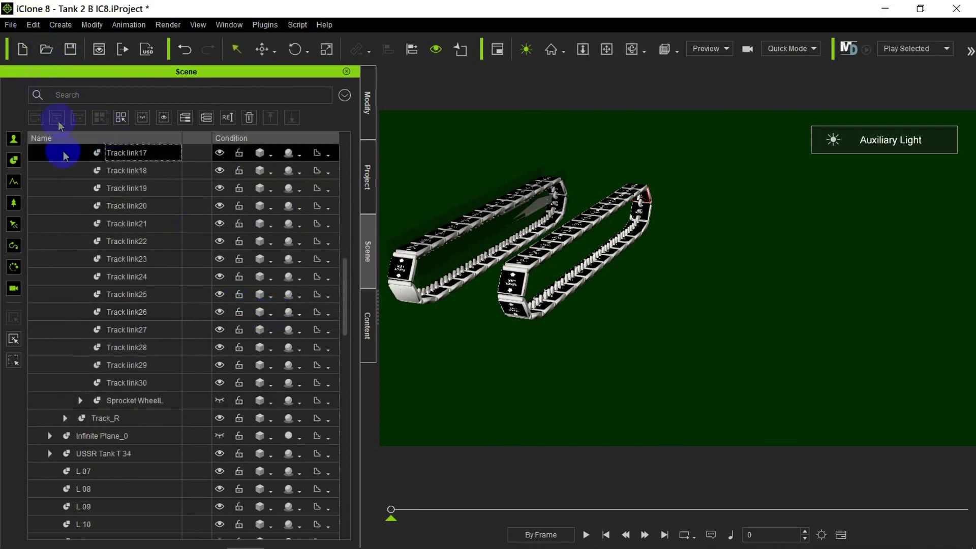
- Align Track link18 of the left track to object L 18, using the pivot as reference point
{"action": "left_click", "coordinate": [76, 171]}
{"action": "left_click", "coordinate": [33, 25]}
{"action": "mouse_move", "coordinate": [140, 216]}
{"action": "left_click", "coordinate": [255, 236]}
{"action": "scroll", "coordinate": [185, 359], "scroll_direction": "down", "scroll_amount": 5}
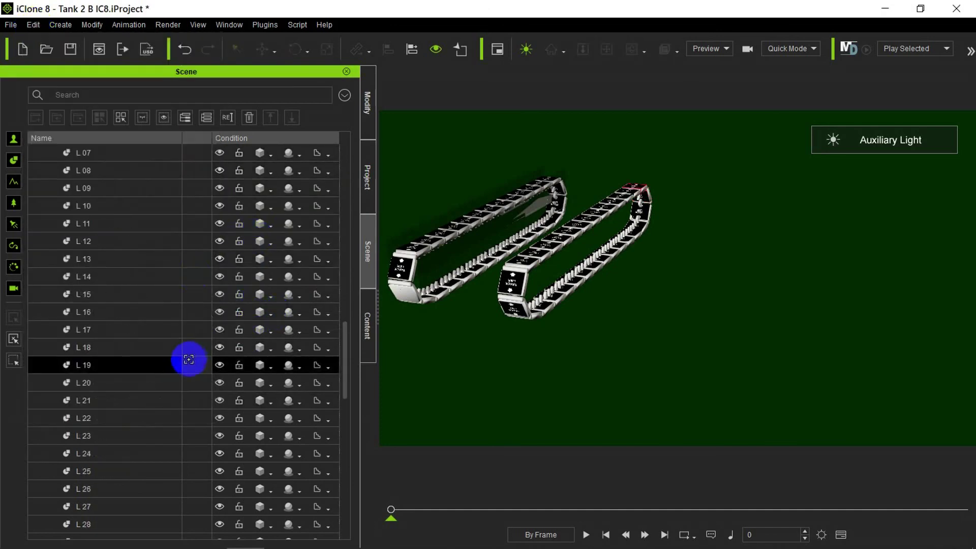
{"action": "left_click", "coordinate": [130, 346]}
{"action": "left_click", "coordinate": [272, 313]}
- Align Track link19 of the left track to object L 19, using the pivot as reference point
{"action": "left_click", "coordinate": [142, 248]}
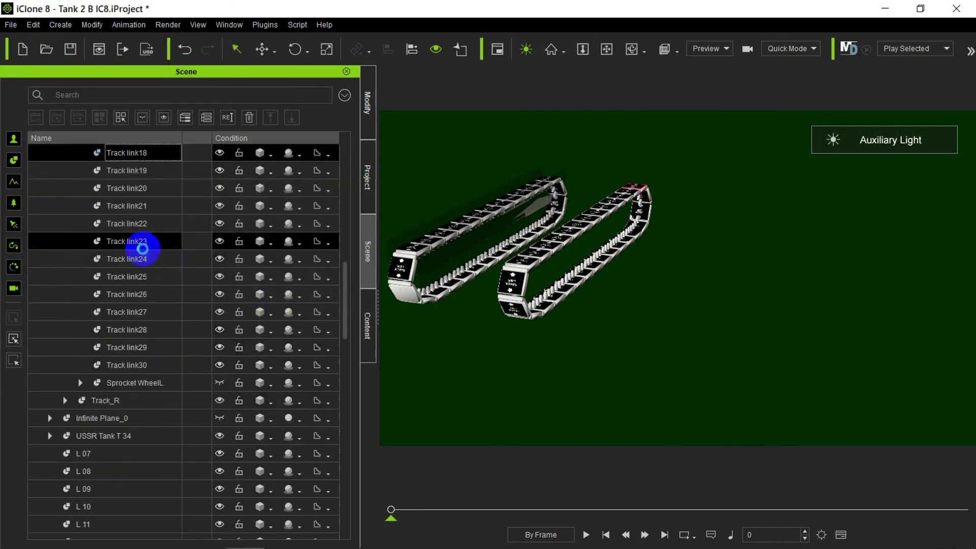
{"action": "left_click", "coordinate": [33, 24]}
{"action": "mouse_move", "coordinate": [125, 224]}
{"action": "left_click", "coordinate": [257, 236]}
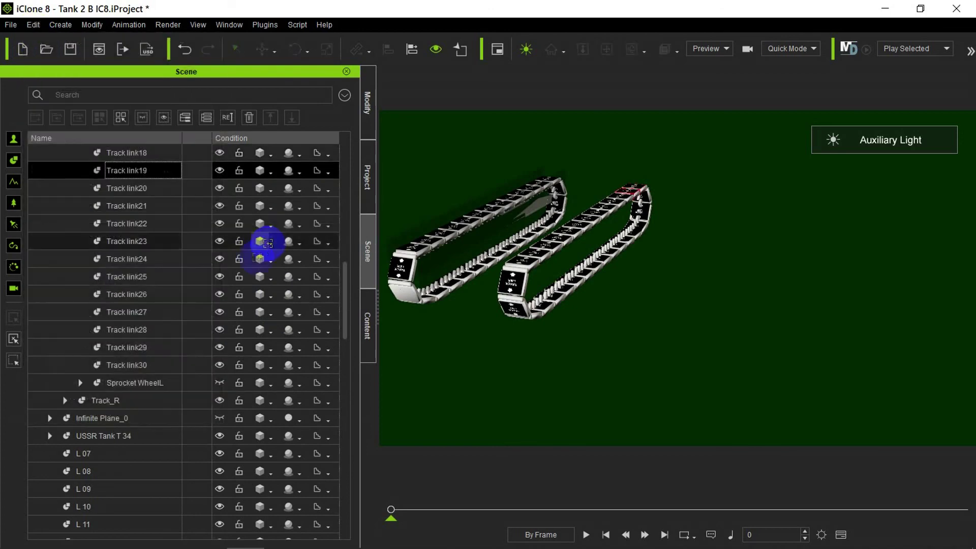
{"action": "scroll", "coordinate": [156, 437], "scroll_direction": "down", "scroll_amount": 4}
{"action": "left_click", "coordinate": [152, 453]}
{"action": "left_click", "coordinate": [284, 313]}
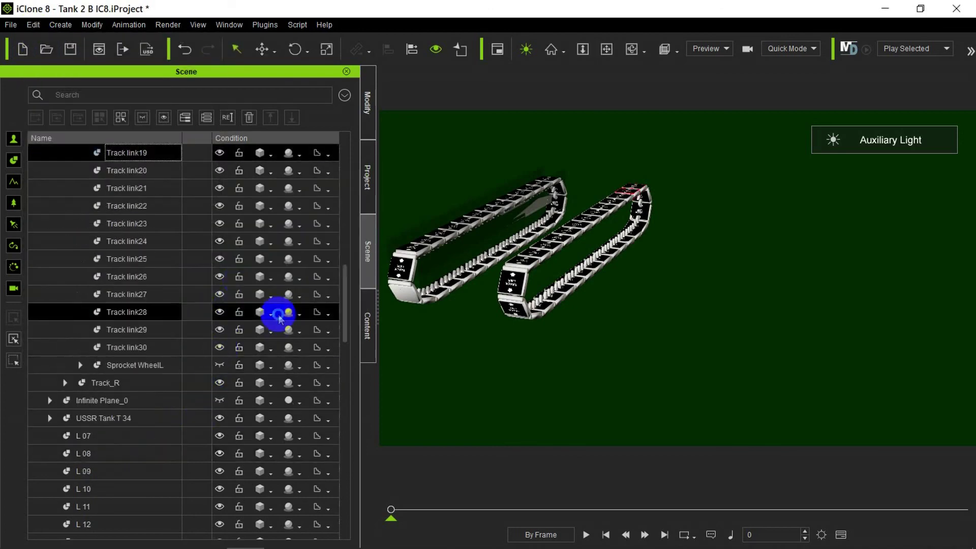
- Align Track link20 of the left track to object L 20, using the pivot as reference point
{"action": "left_click", "coordinate": [33, 25]}
{"action": "mouse_move", "coordinate": [124, 218]}
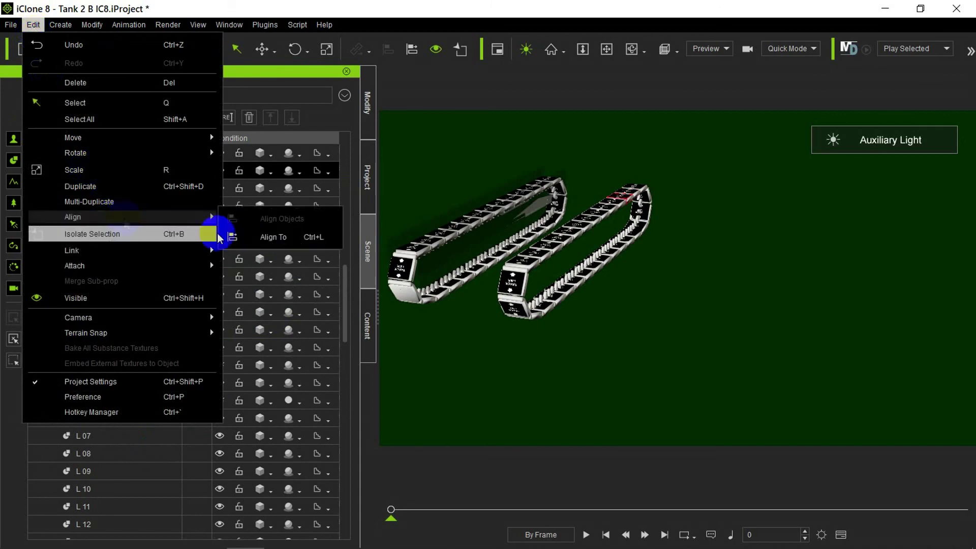
{"action": "left_click", "coordinate": [257, 237]}
{"action": "scroll", "coordinate": [163, 311], "scroll_direction": "down", "scroll_amount": 4}
{"action": "left_click", "coordinate": [114, 188]}
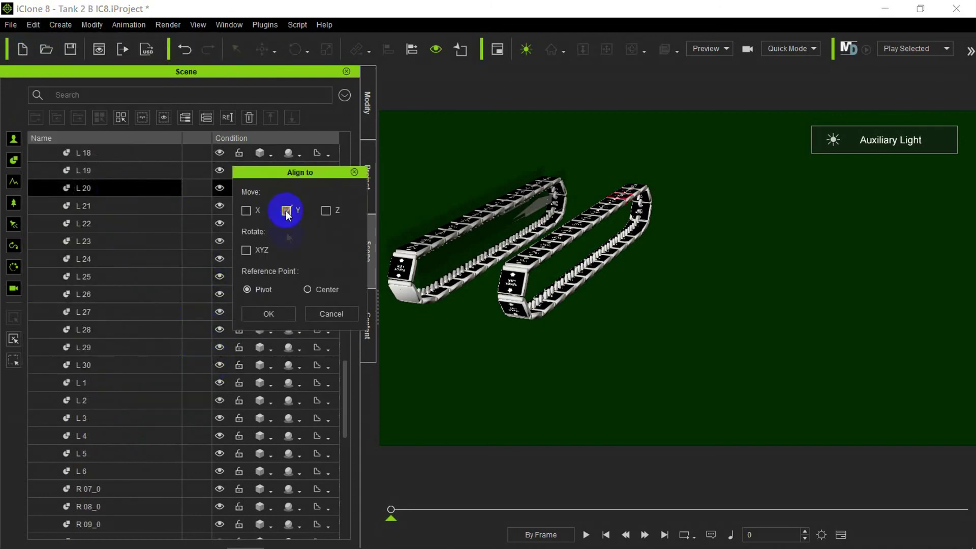
{"action": "left_click", "coordinate": [268, 313]}
- Align Track link21 of the left track to object L 21, using the pivot as reference point
{"action": "left_click", "coordinate": [67, 202]}
{"action": "left_click", "coordinate": [33, 25]}
{"action": "mouse_move", "coordinate": [124, 216]}
{"action": "left_click", "coordinate": [266, 237]}
{"action": "scroll", "coordinate": [152, 305], "scroll_direction": "down", "scroll_amount": 4}
{"action": "left_click", "coordinate": [121, 350]}
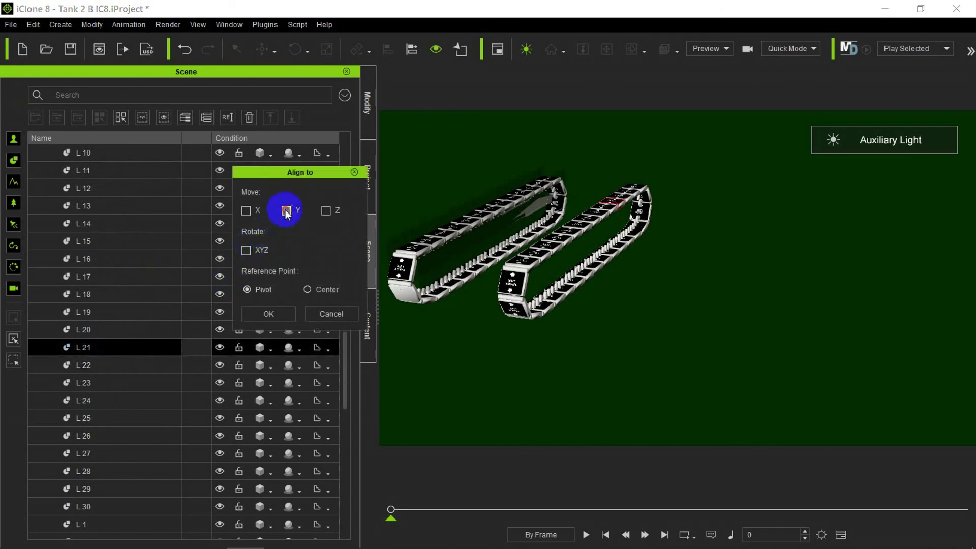
{"action": "left_click", "coordinate": [269, 314]}
- Align Track link22 of the left track to object L 22, using the pivot as reference point
{"action": "left_click", "coordinate": [72, 169]}
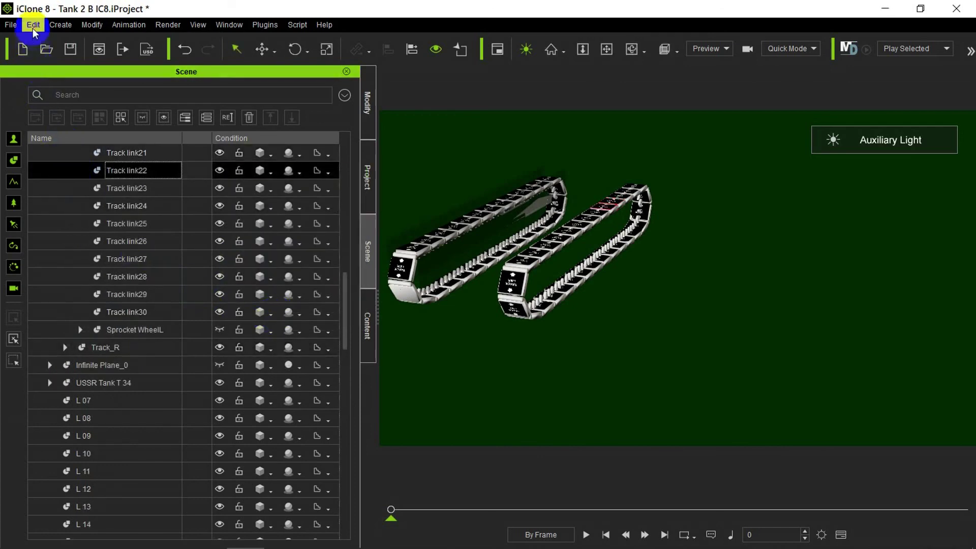
{"action": "left_click", "coordinate": [33, 25]}
{"action": "mouse_move", "coordinate": [124, 214]}
{"action": "left_click", "coordinate": [251, 233]}
{"action": "scroll", "coordinate": [235, 417], "scroll_direction": "down", "scroll_amount": 5}
{"action": "left_click", "coordinate": [151, 404]}
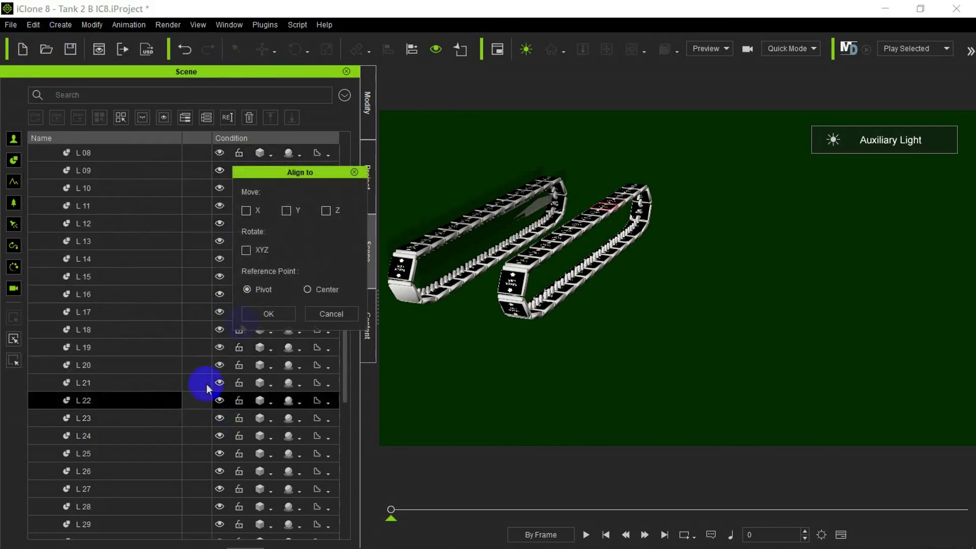
{"action": "left_click", "coordinate": [269, 313]}
- Align Track link23 of the left track to object L 23, using the pivot as reference point
{"action": "left_click", "coordinate": [70, 172]}
{"action": "left_click", "coordinate": [33, 25]}
{"action": "mouse_move", "coordinate": [126, 218]}
{"action": "left_click", "coordinate": [254, 234]}
{"action": "scroll", "coordinate": [131, 414], "scroll_direction": "down", "scroll_amount": 5}
{"action": "left_click", "coordinate": [117, 402]}
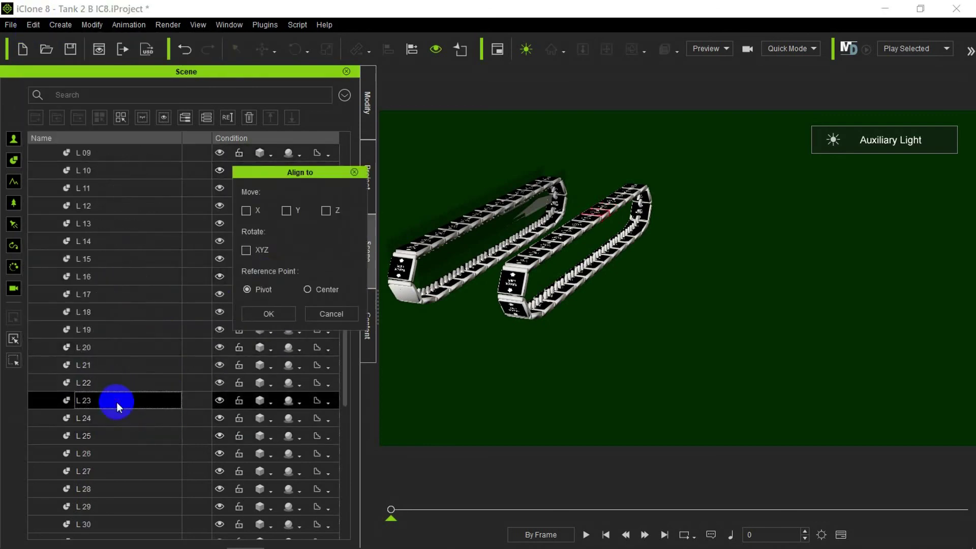
{"action": "left_click", "coordinate": [268, 314]}
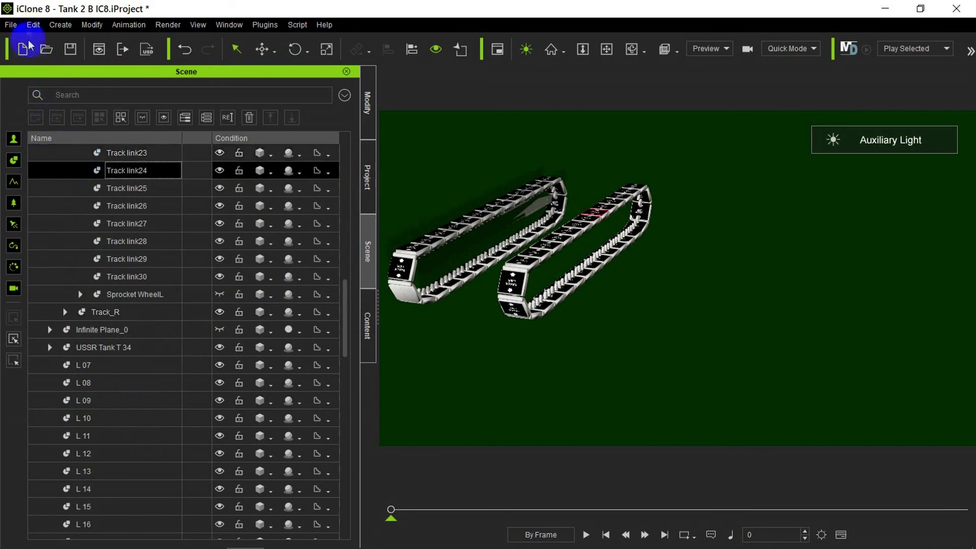
- Align Track link24 of the left track to object L 24, using the pivot as reference point
{"action": "left_click", "coordinate": [33, 24]}
{"action": "mouse_move", "coordinate": [120, 218]}
{"action": "left_click", "coordinate": [257, 236]}
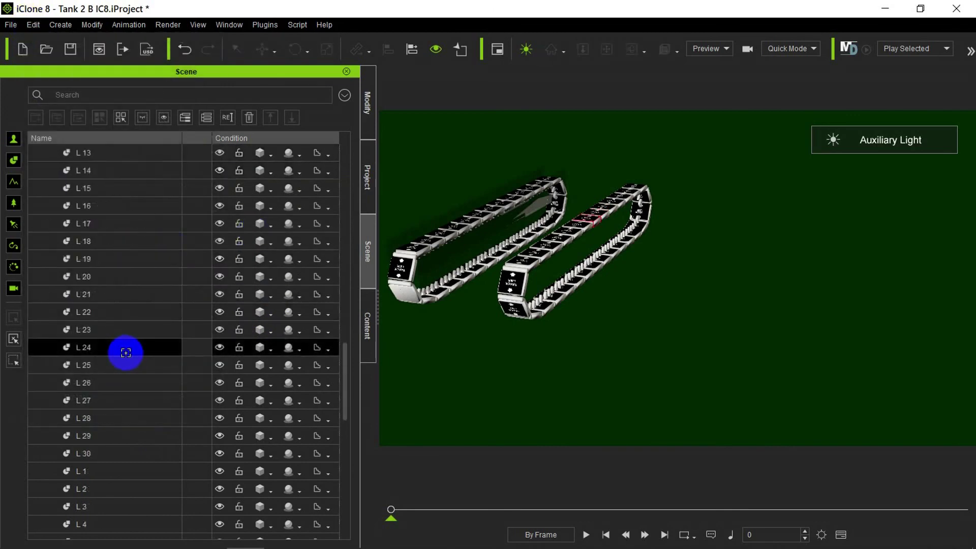
{"action": "left_click", "coordinate": [125, 352]}
{"action": "left_click", "coordinate": [268, 314]}
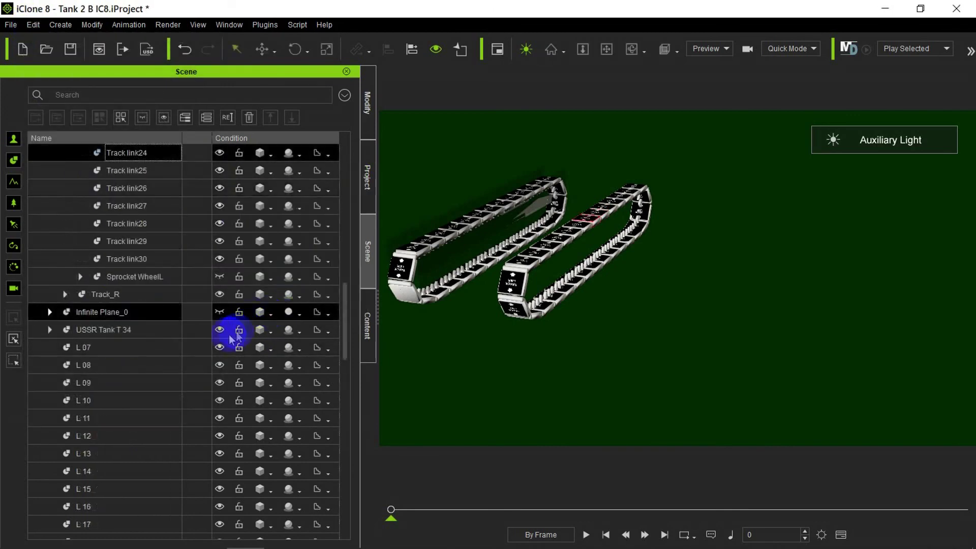
- Align Track link25 of the left track to object L 25, using the pivot as reference point
{"action": "left_click", "coordinate": [33, 24]}
{"action": "mouse_move", "coordinate": [120, 215]}
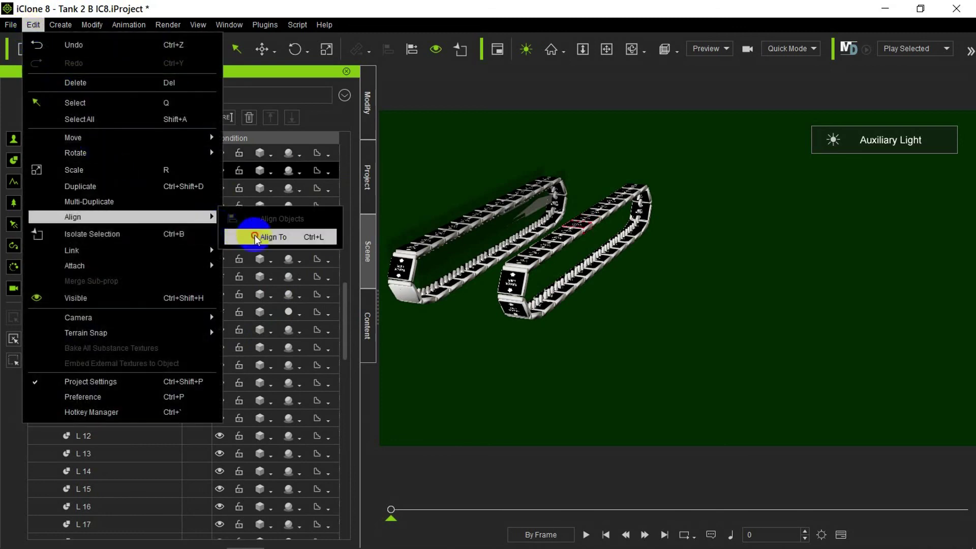
{"action": "left_click", "coordinate": [257, 236]}
{"action": "left_click", "coordinate": [161, 389]}
{"action": "left_click", "coordinate": [269, 313]}
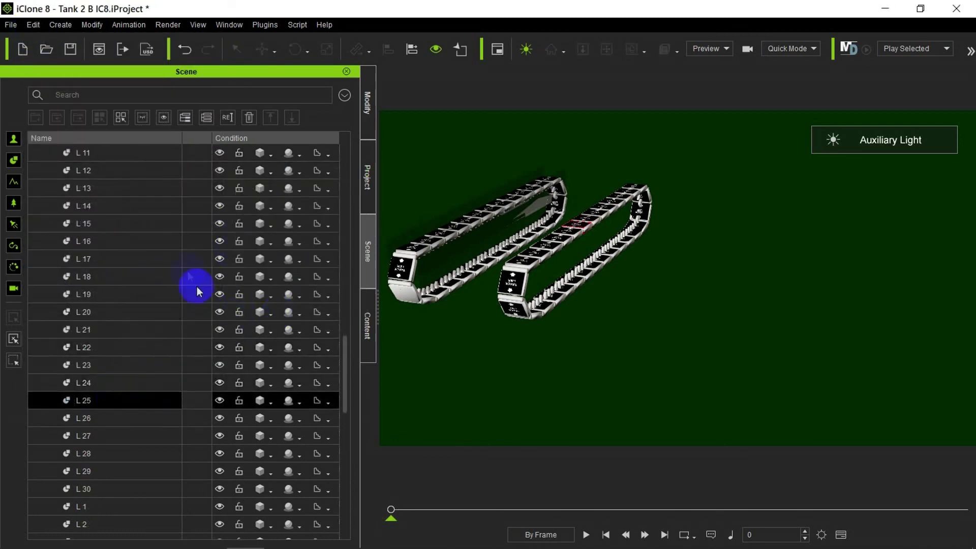
- Align Track link26 of the left track to object L 26, using the pivot as reference point
{"action": "left_click", "coordinate": [33, 24]}
{"action": "mouse_move", "coordinate": [120, 215]}
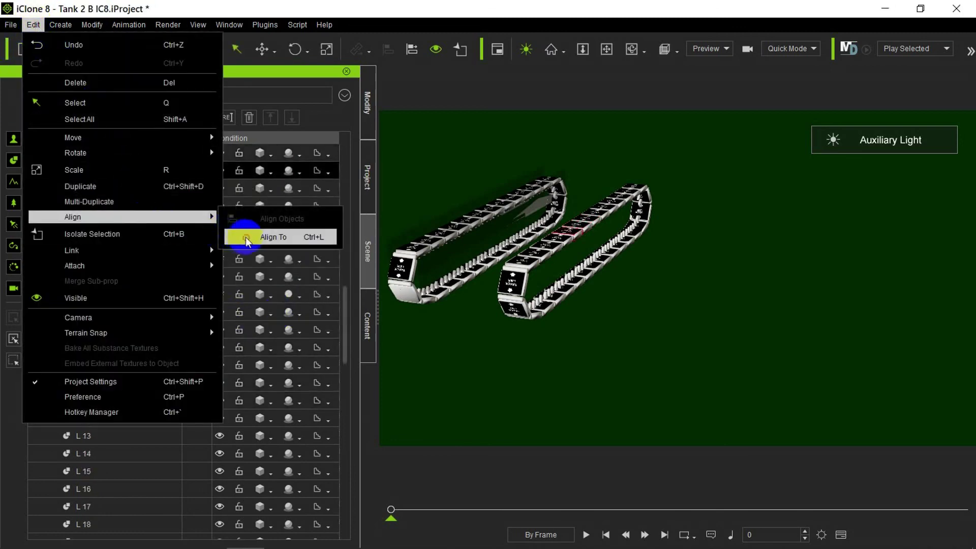
{"action": "left_click", "coordinate": [257, 236]}
{"action": "left_click", "coordinate": [120, 400]}
{"action": "left_click", "coordinate": [268, 314]}
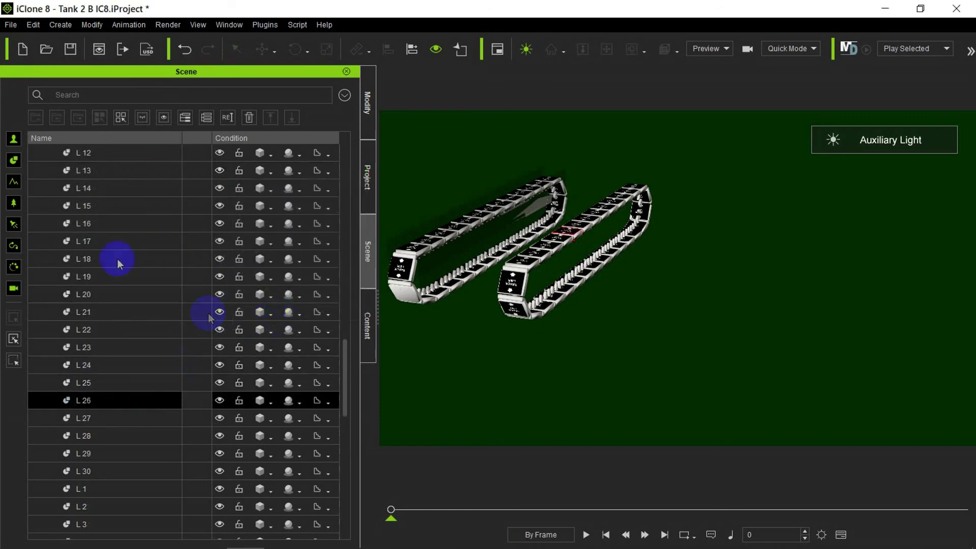
- Align Track link27 of the left track to object L 27, using the pivot as reference point
{"action": "left_click", "coordinate": [76, 175]}
{"action": "left_click", "coordinate": [30, 25]}
{"action": "mouse_move", "coordinate": [153, 217]}
{"action": "left_click", "coordinate": [259, 238]}
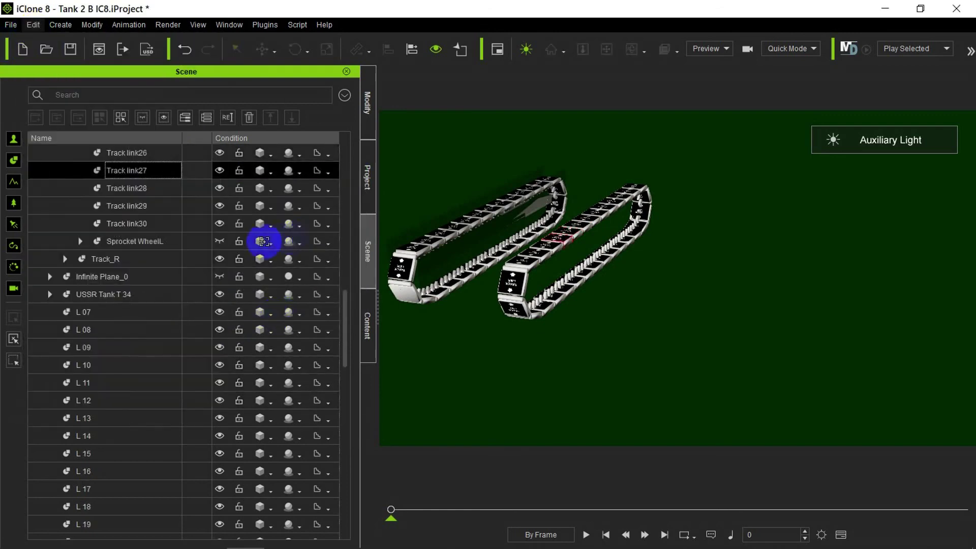
{"action": "left_click", "coordinate": [125, 400]}
{"action": "left_click", "coordinate": [287, 308]}
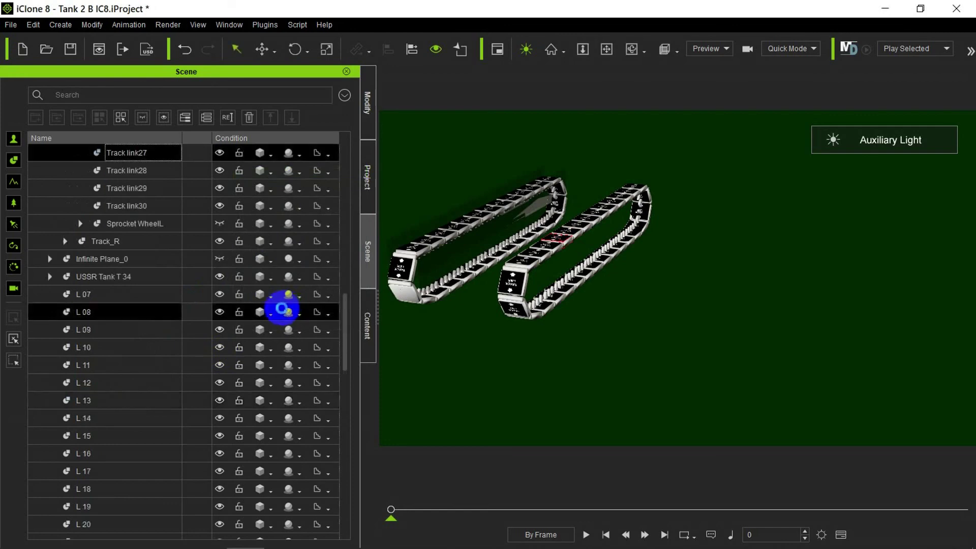
- Align Track link28 of the left track to object L 28, using the pivot as reference point
{"action": "left_click", "coordinate": [76, 169]}
{"action": "left_click", "coordinate": [33, 25]}
{"action": "mouse_move", "coordinate": [153, 217]}
{"action": "left_click", "coordinate": [259, 237]}
{"action": "left_click", "coordinate": [157, 399]}
{"action": "left_click", "coordinate": [270, 315]}
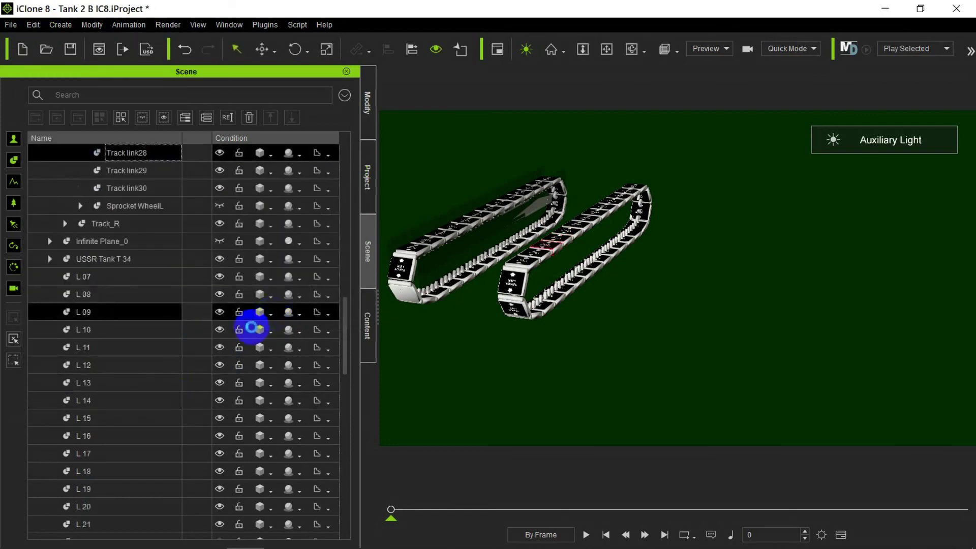
- Align Track link29 of the left track to object L 29, using the pivot as reference point
{"action": "left_click", "coordinate": [75, 169]}
{"action": "left_click", "coordinate": [33, 25]}
{"action": "mouse_move", "coordinate": [155, 224]}
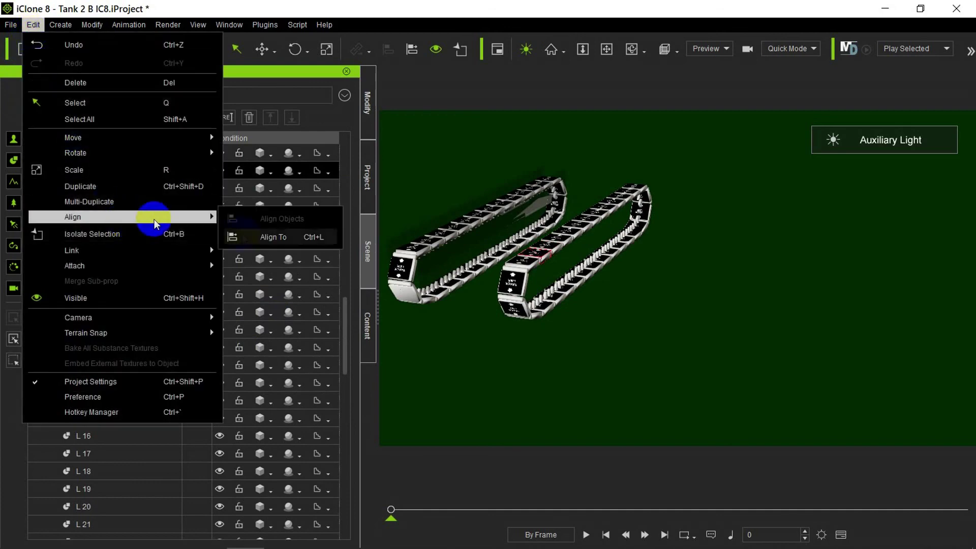
{"action": "left_click", "coordinate": [243, 236]}
{"action": "scroll", "coordinate": [144, 359], "scroll_direction": "down", "scroll_amount": 5}
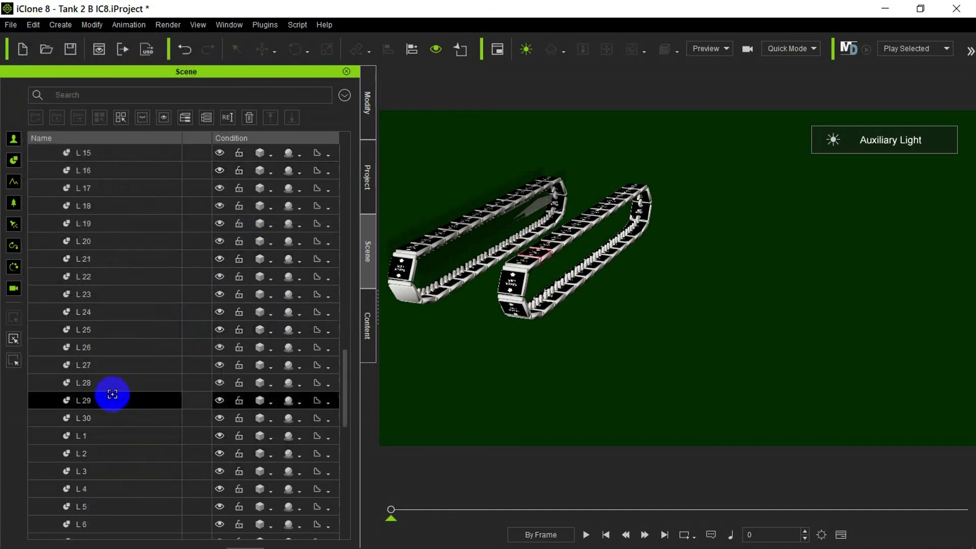
{"action": "left_click", "coordinate": [127, 400]}
{"action": "left_click", "coordinate": [281, 312]}
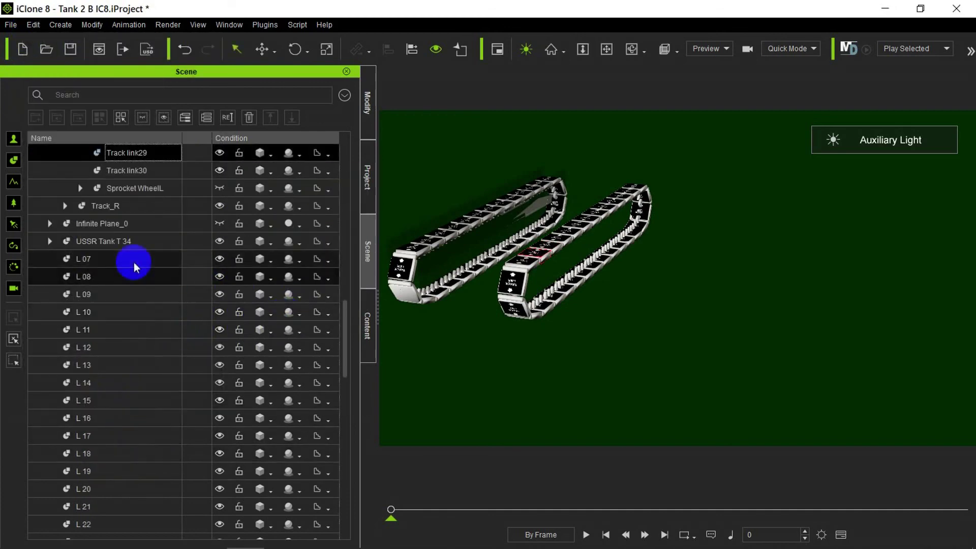
- Align Track link30 of the left track to object L 30, using the pivot as reference point
{"action": "left_click", "coordinate": [32, 26]}
{"action": "mouse_move", "coordinate": [155, 223]}
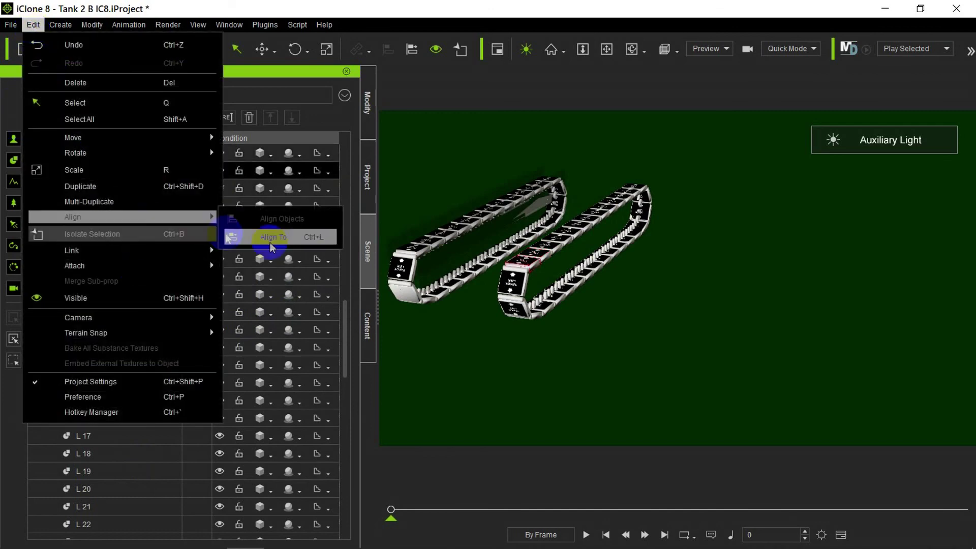
{"action": "left_click", "coordinate": [239, 233]}
{"action": "scroll", "coordinate": [203, 292], "scroll_direction": "down", "scroll_amount": 3}
{"action": "left_click", "coordinate": [158, 471]}
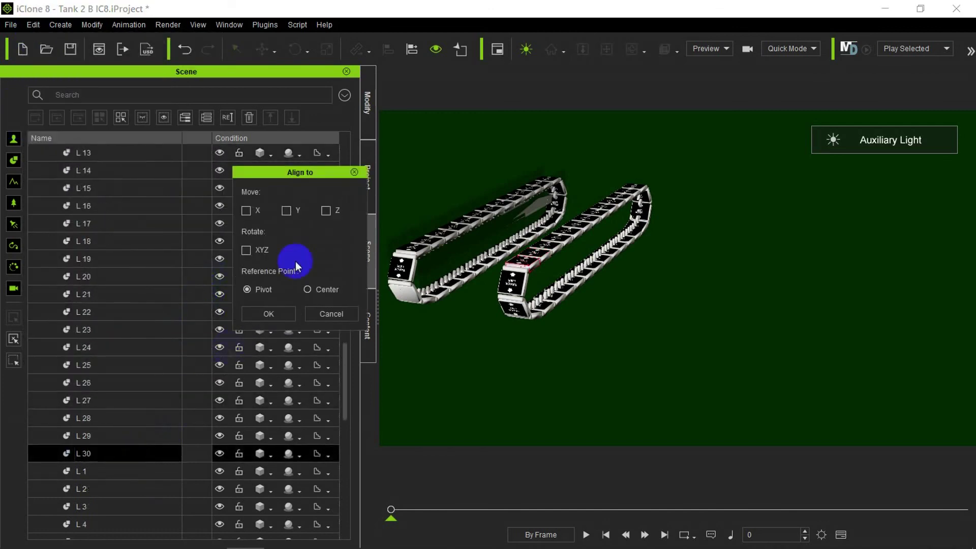
{"action": "left_click", "coordinate": [279, 312]}
{"action": "left_click", "coordinate": [500, 319]}
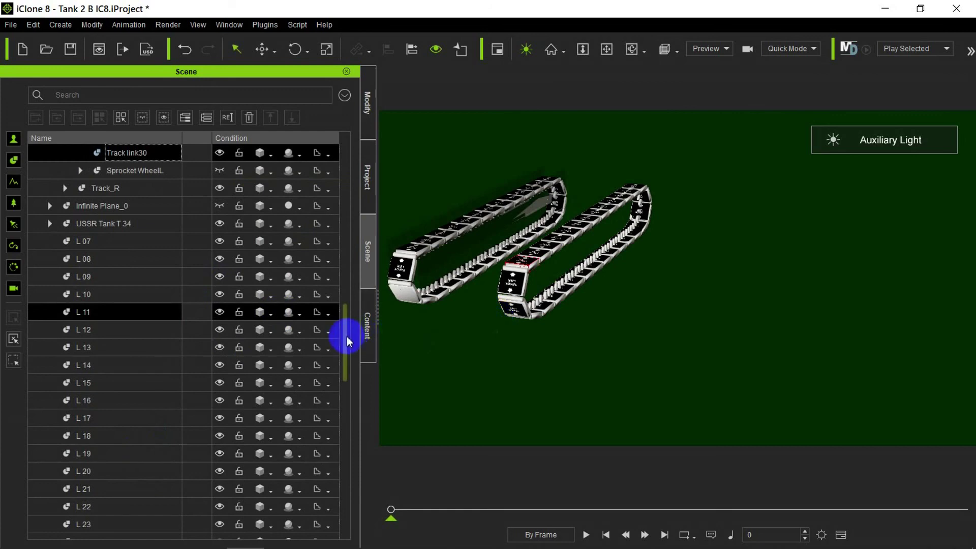
- Undock the Modify settings into a floating window over the viewport and bring its Attach section into view
{"action": "left_click", "coordinate": [367, 102]}
{"action": "left_click_drag", "start_coordinate": [373, 103], "coordinate": [785, 152]}
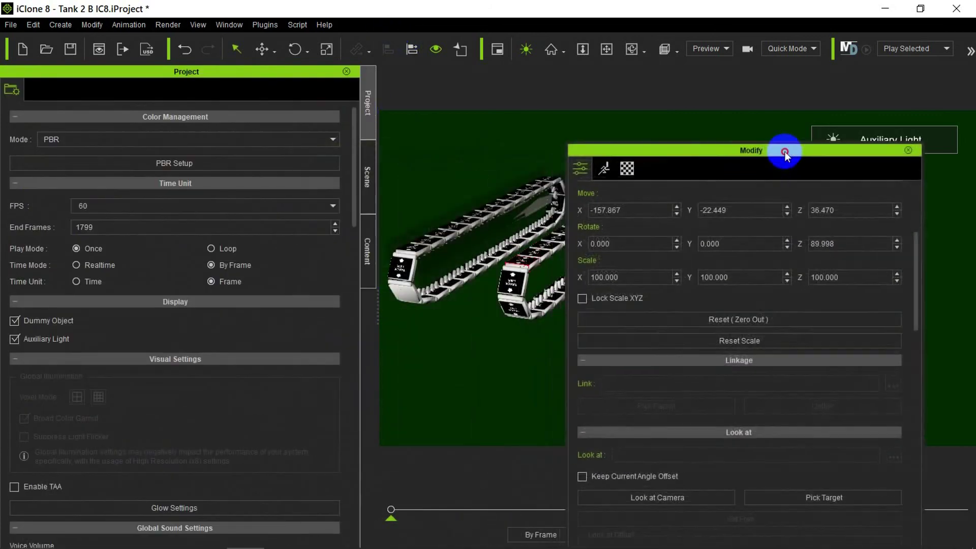
{"action": "left_click_drag", "start_coordinate": [915, 285], "coordinate": [918, 444]}
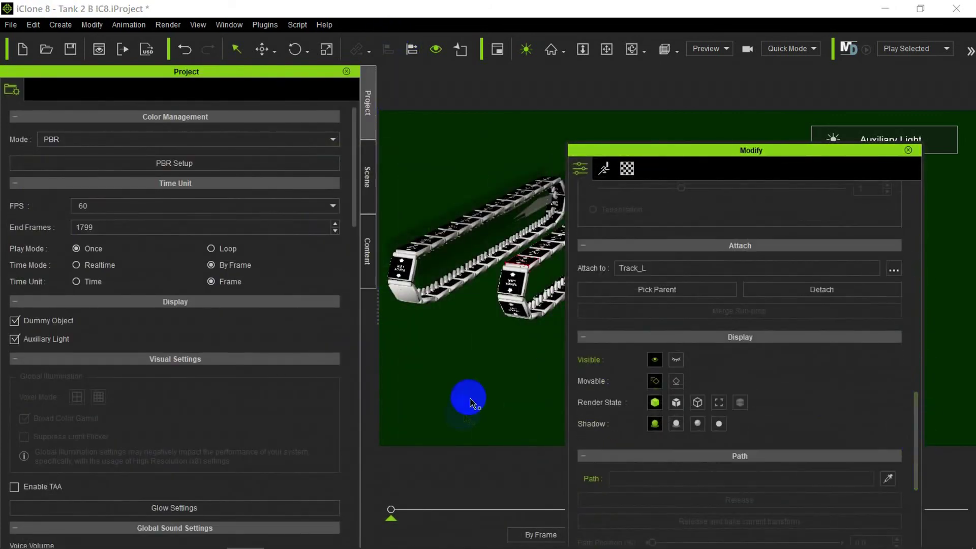
- Attach object L 07 to Track link07 of the left track by picking that link as its parent
{"action": "left_click", "coordinate": [368, 181]}
{"action": "left_click", "coordinate": [121, 244]}
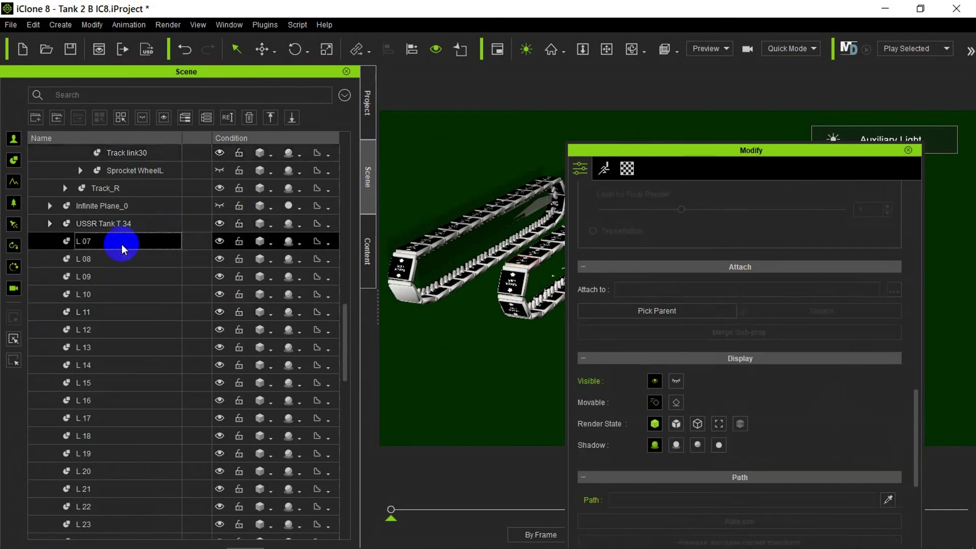
{"action": "left_click", "coordinate": [655, 311]}
{"action": "scroll", "coordinate": [339, 221], "scroll_direction": "up", "scroll_amount": 5}
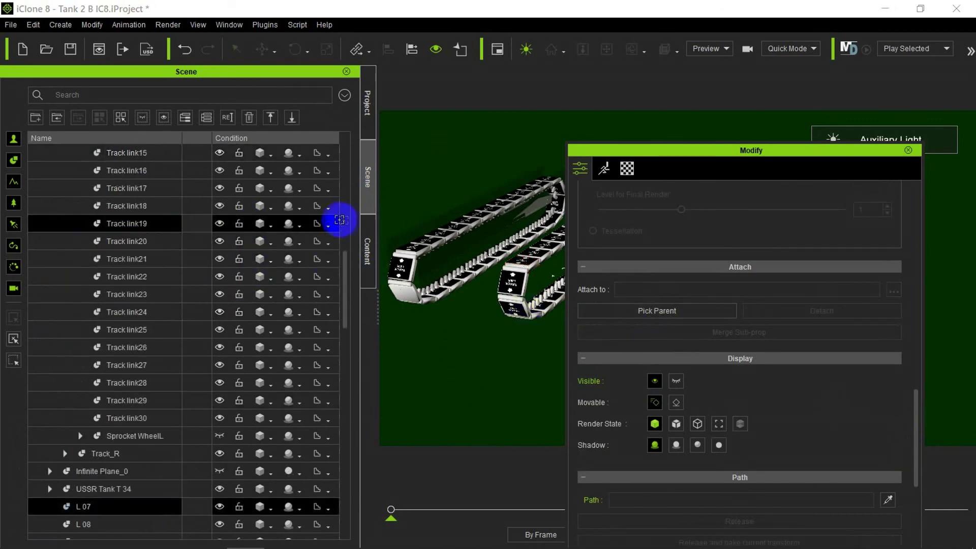
{"action": "scroll", "coordinate": [340, 219], "scroll_direction": "up", "scroll_amount": 6}
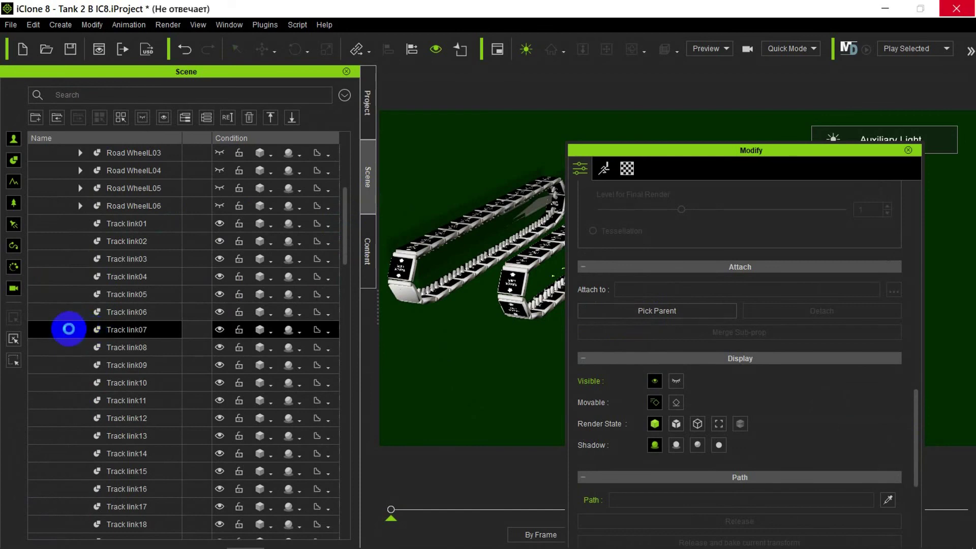
{"action": "left_click", "coordinate": [349, 277]}
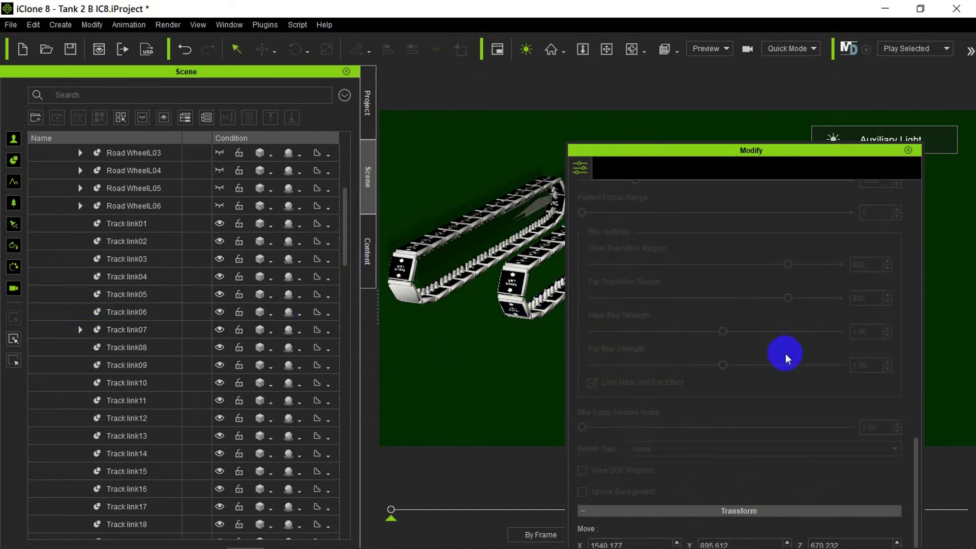
- Attach object L 08 to Track link08 of the left track by picking that link as its parent
{"action": "scroll", "coordinate": [786, 354], "scroll_direction": "up", "scroll_amount": 5}
{"action": "scroll", "coordinate": [785, 354], "scroll_direction": "down", "scroll_amount": 5}
{"action": "scroll", "coordinate": [187, 367], "scroll_direction": "down", "scroll_amount": 9}
{"action": "scroll", "coordinate": [187, 367], "scroll_direction": "down", "scroll_amount": 2}
{"action": "left_click", "coordinate": [145, 241]}
{"action": "scroll", "coordinate": [834, 398], "scroll_direction": "down", "scroll_amount": 5}
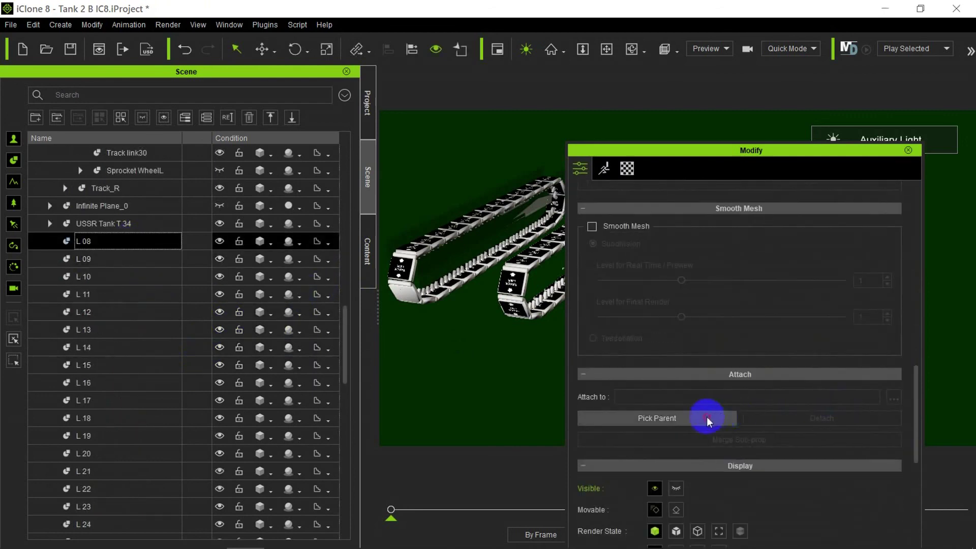
{"action": "left_click", "coordinate": [345, 254]}
{"action": "left_click", "coordinate": [140, 294]}
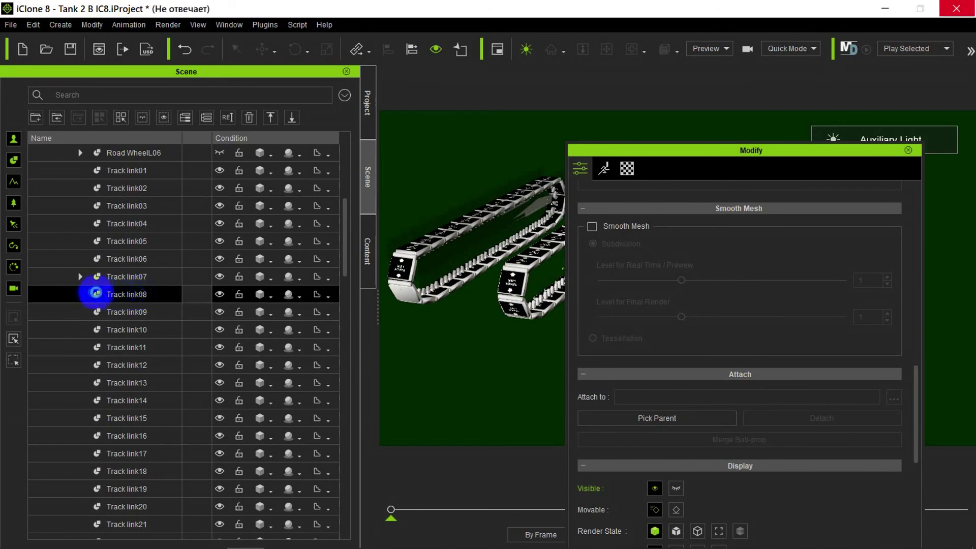
{"action": "left_click", "coordinate": [343, 289]}
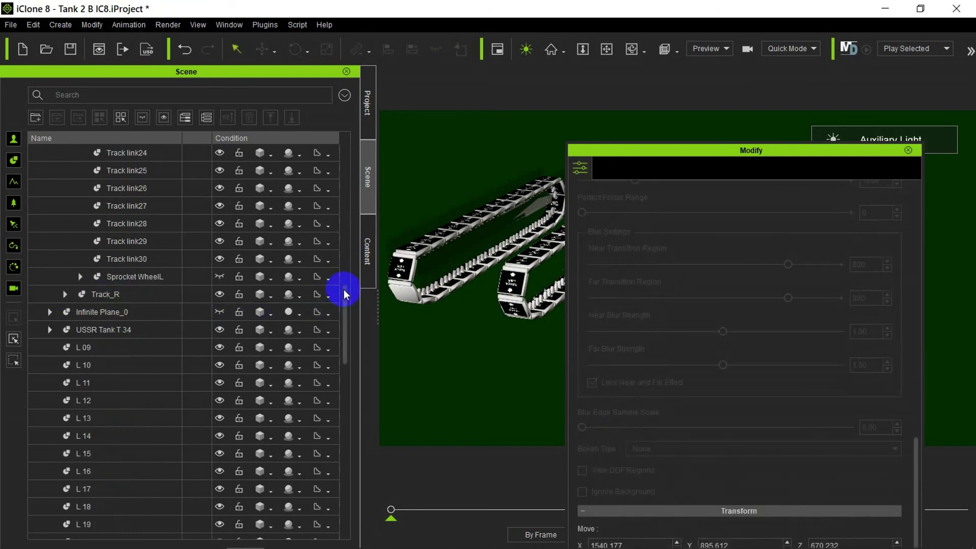
- Attach object L 09 to Track link09 of the left track by picking that link as its parent
{"action": "left_click", "coordinate": [139, 346]}
{"action": "scroll", "coordinate": [738, 427], "scroll_direction": "down", "scroll_amount": 3}
{"action": "left_click", "coordinate": [612, 456]}
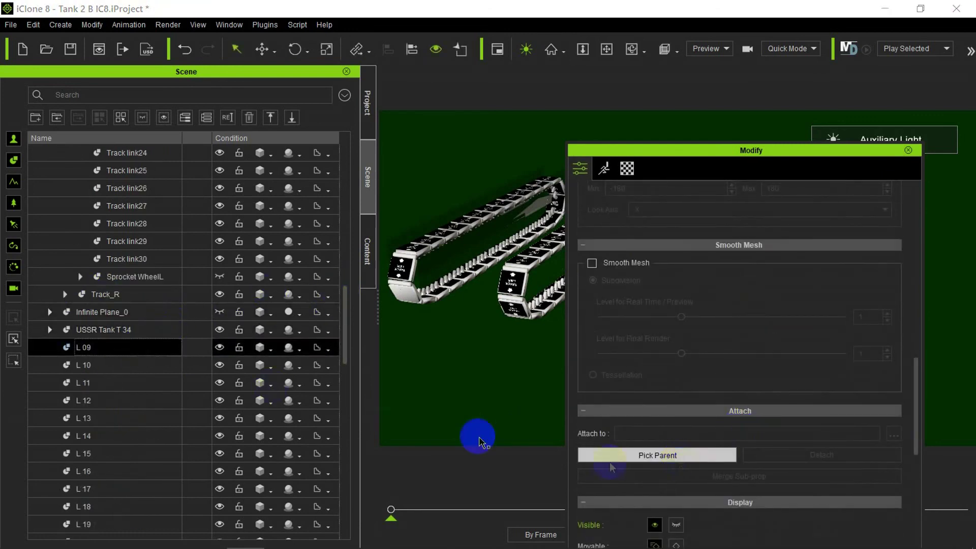
{"action": "scroll", "coordinate": [342, 300], "scroll_direction": "up", "scroll_amount": 7}
{"action": "left_click", "coordinate": [79, 261]}
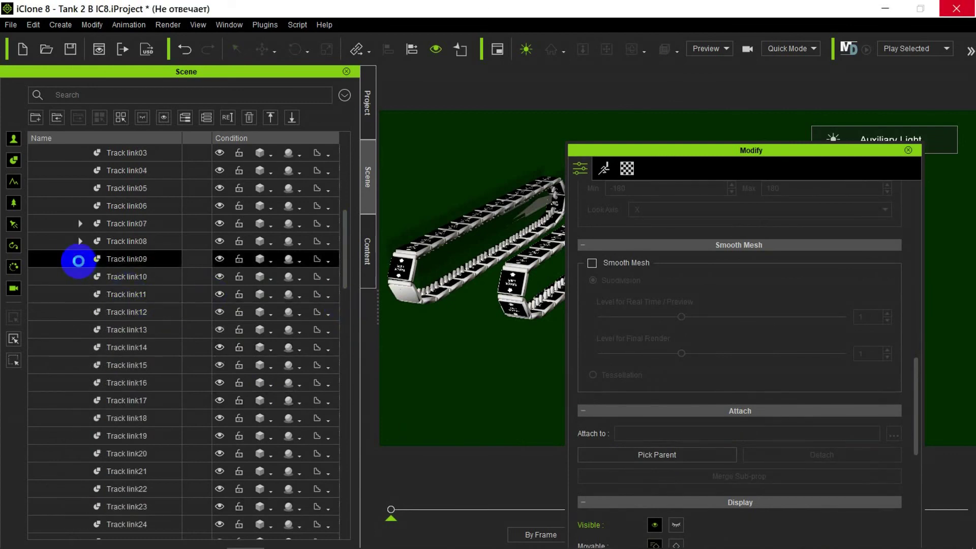
- Attach object L 10 to Track link10 of the left track by picking that link as its parent
{"action": "scroll", "coordinate": [345, 262], "scroll_direction": "down", "scroll_amount": 8}
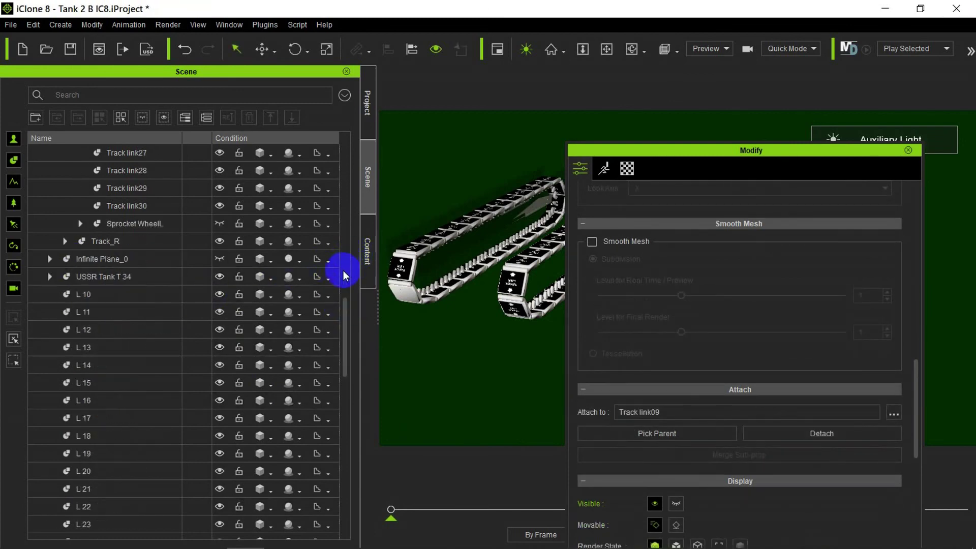
{"action": "left_click", "coordinate": [143, 294]}
{"action": "left_click", "coordinate": [723, 455]}
{"action": "scroll", "coordinate": [346, 274], "scroll_direction": "up", "scroll_amount": 8}
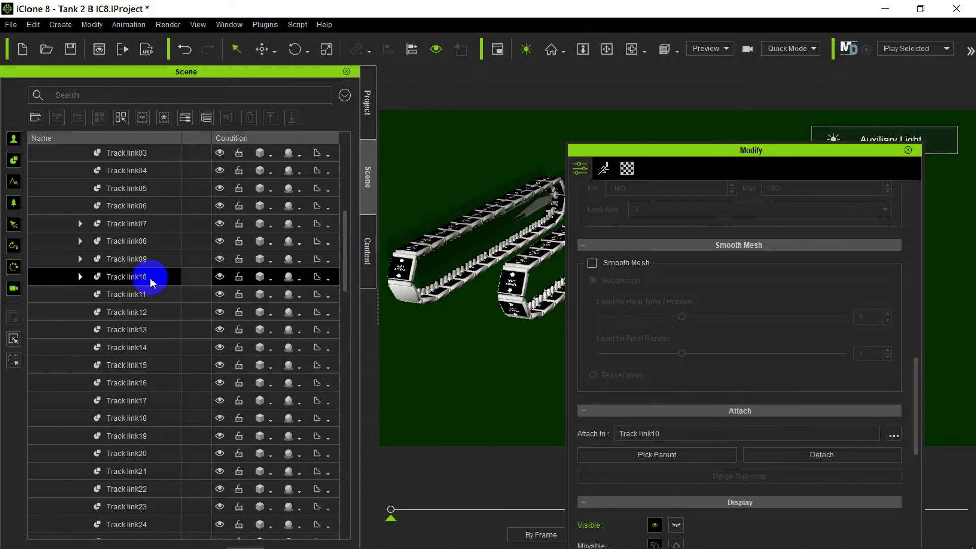
- Attach object L 11 to Track link11 of the left track by picking that link as its parent
{"action": "scroll", "coordinate": [337, 297], "scroll_direction": "down", "scroll_amount": 9}
{"action": "left_click", "coordinate": [144, 242]}
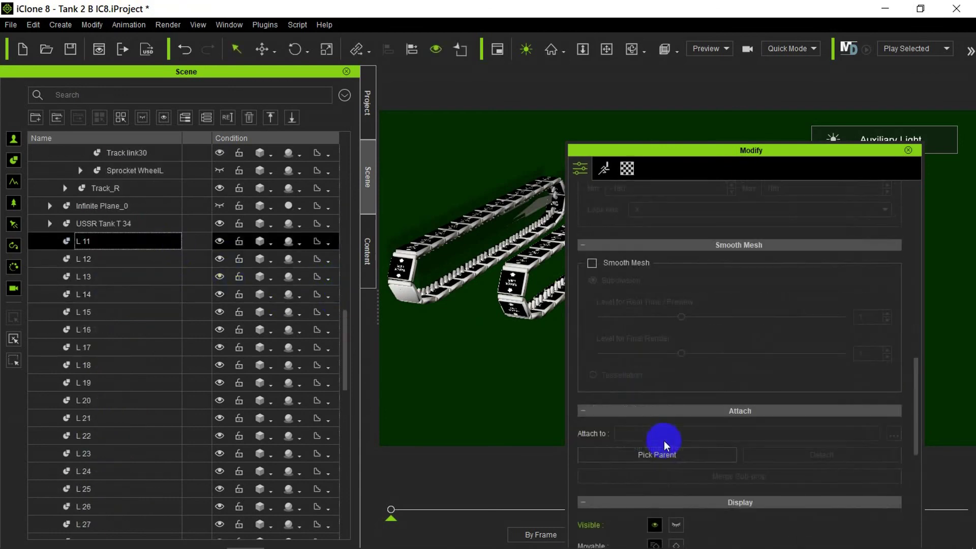
{"action": "left_click", "coordinate": [667, 452]}
{"action": "scroll", "coordinate": [337, 272], "scroll_direction": "up", "scroll_amount": 8}
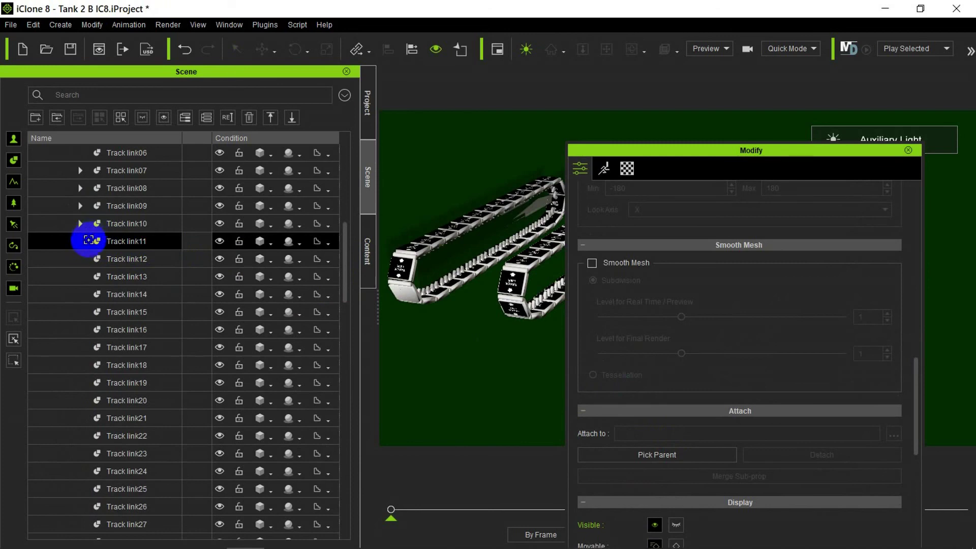
- Attach object L 12 to Track link12 of the left track by picking that link as its parent
{"action": "scroll", "coordinate": [337, 258], "scroll_direction": "down", "scroll_amount": 7}
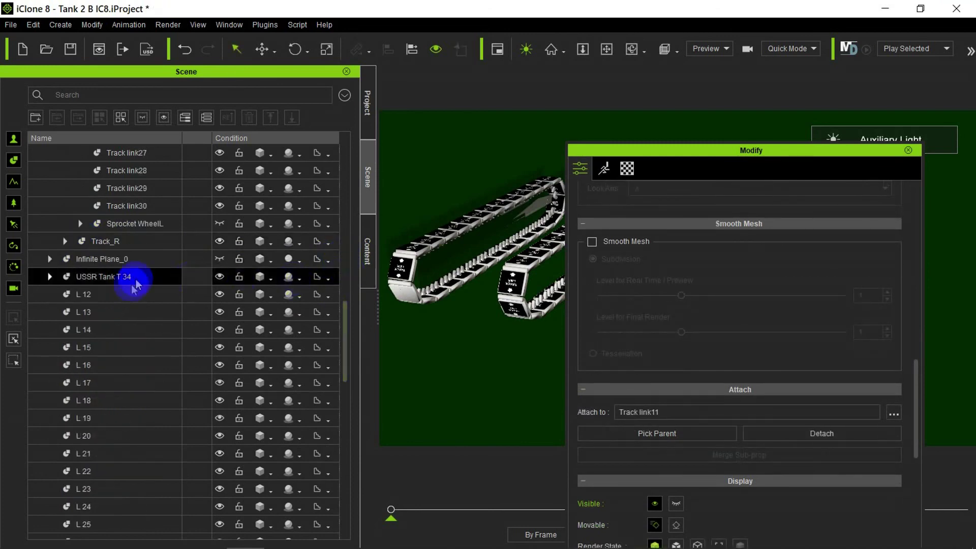
{"action": "left_click", "coordinate": [122, 294]}
{"action": "left_click", "coordinate": [661, 454]}
{"action": "scroll", "coordinate": [347, 316], "scroll_direction": "up", "scroll_amount": 6}
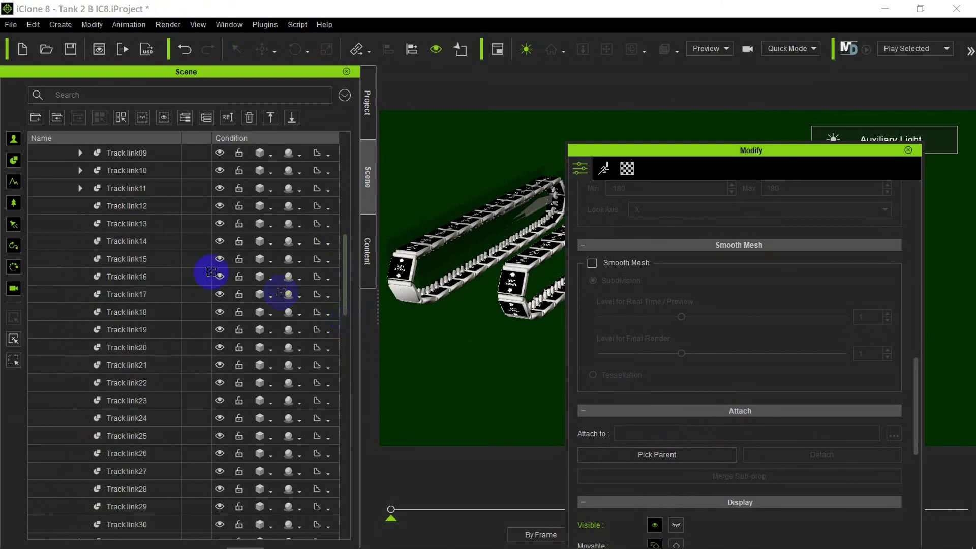
{"action": "left_click", "coordinate": [70, 210]}
- Attach object L 13 to Track link13 of the left track by picking that link as its parent
{"action": "left_click", "coordinate": [343, 307]}
{"action": "scroll", "coordinate": [344, 307], "scroll_direction": "down", "scroll_amount": 2}
{"action": "left_click", "coordinate": [101, 347]}
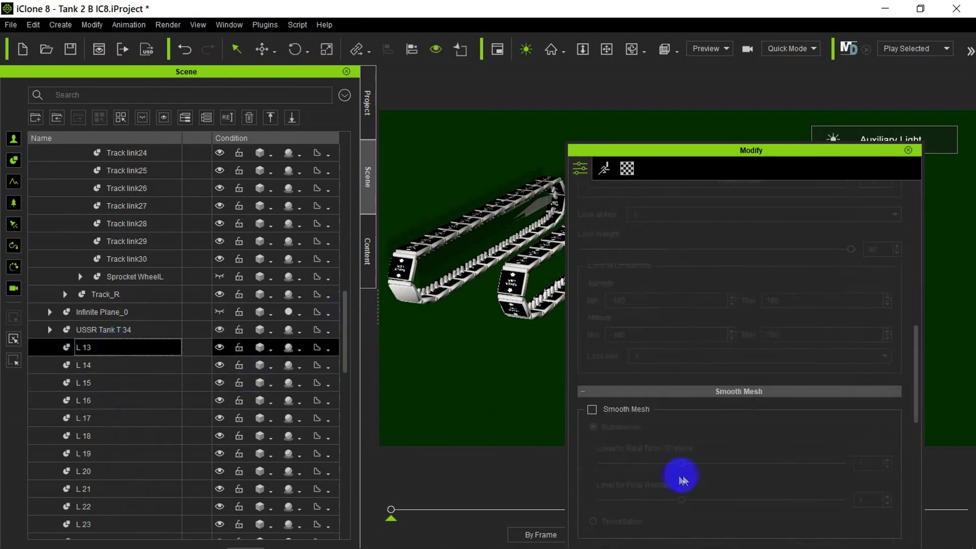
{"action": "scroll", "coordinate": [676, 472], "scroll_direction": "down", "scroll_amount": 3}
{"action": "left_click", "coordinate": [656, 491]}
{"action": "scroll", "coordinate": [348, 261], "scroll_direction": "up", "scroll_amount": 7}
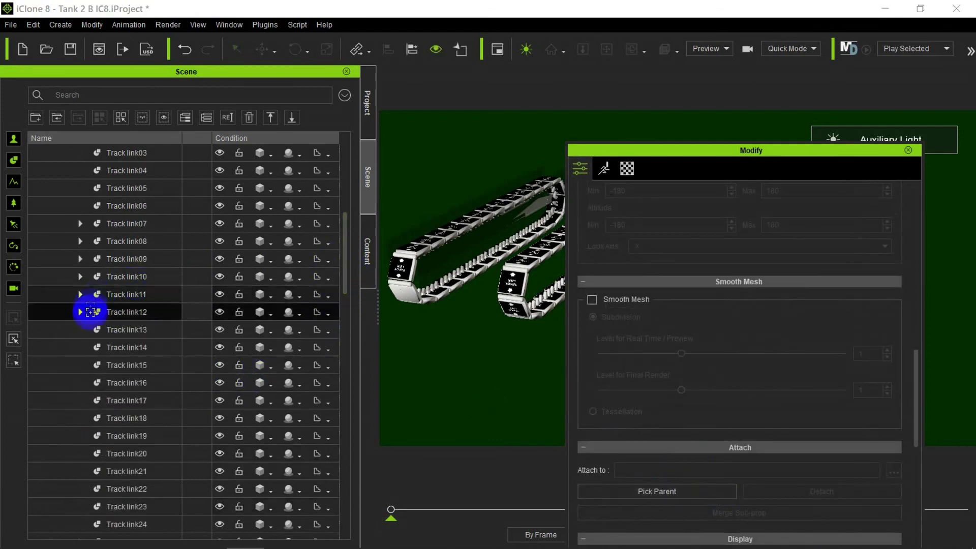
{"action": "left_click", "coordinate": [67, 331]}
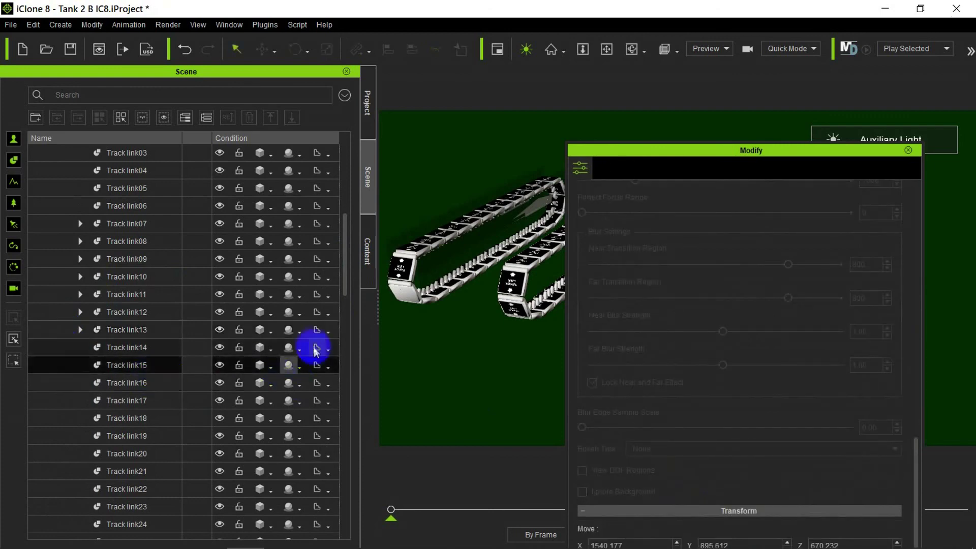
- Attach object L 14 to Track link14 of the left track by picking that link as its parent
{"action": "scroll", "coordinate": [339, 301], "scroll_direction": "down", "scroll_amount": 9}
{"action": "left_click", "coordinate": [116, 240]}
{"action": "scroll", "coordinate": [653, 442], "scroll_direction": "down", "scroll_amount": 5}
{"action": "left_click", "coordinate": [653, 491]}
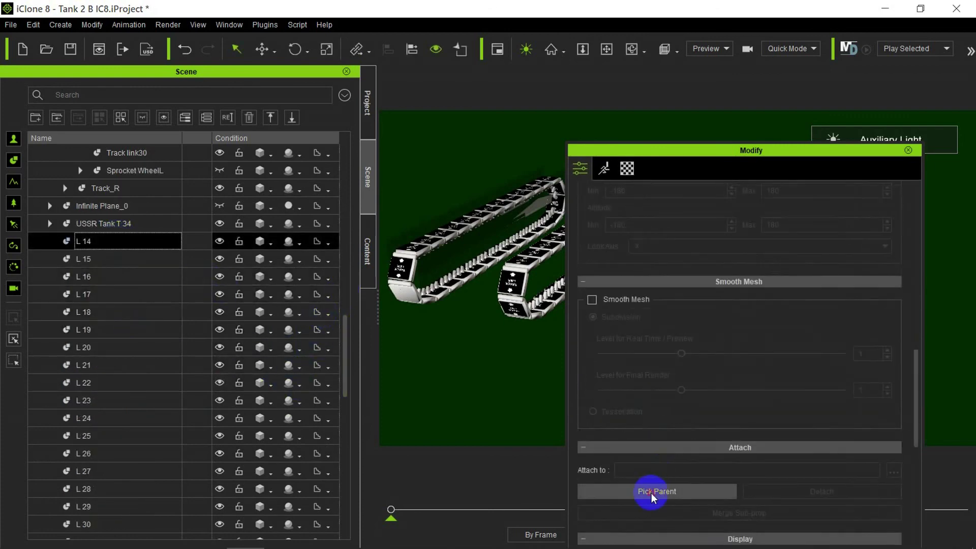
{"action": "scroll", "coordinate": [350, 300], "scroll_direction": "up", "scroll_amount": 7}
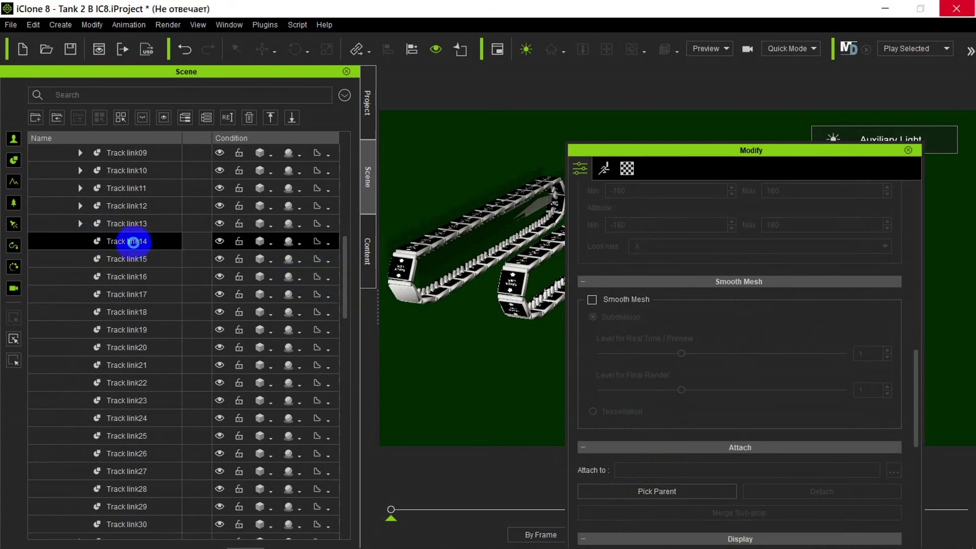
- Attach object L 15 to Track link15 of the left track by picking that link as its parent
{"action": "left_click_drag", "start_coordinate": [347, 282], "coordinate": [348, 376]}
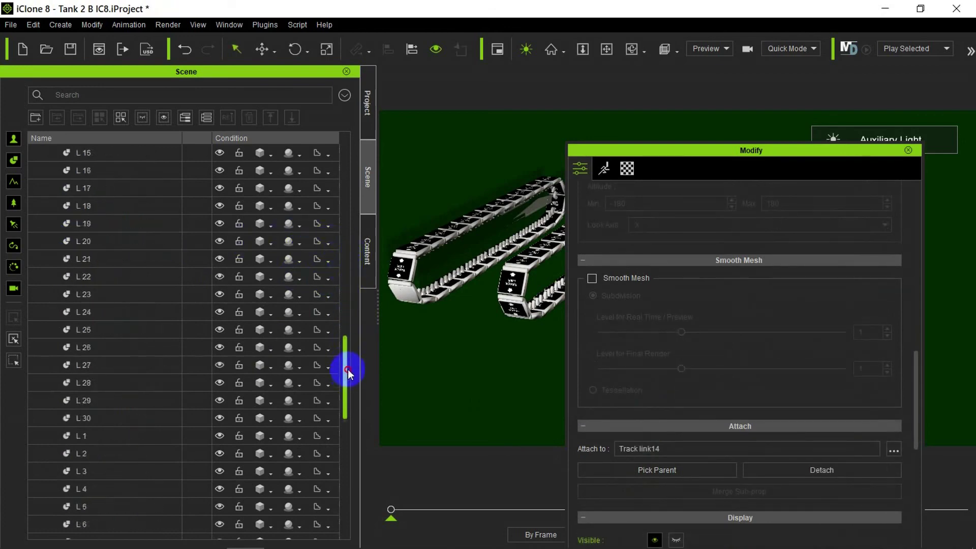
{"action": "left_click", "coordinate": [135, 151]}
{"action": "left_click", "coordinate": [657, 486]}
{"action": "left_click", "coordinate": [345, 305]}
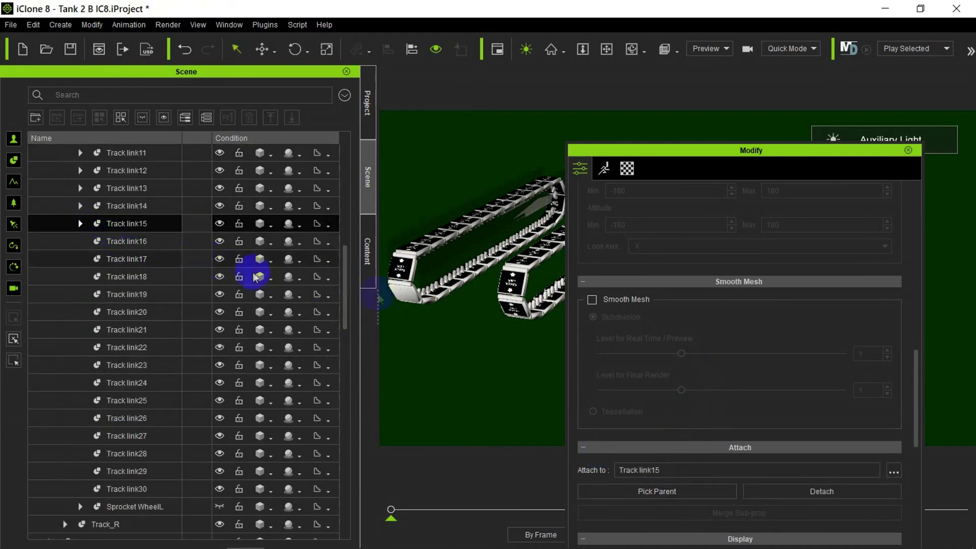
- Attach object L 16 to Track link16 of the left track by picking that link as its parent
{"action": "scroll", "coordinate": [342, 283], "scroll_direction": "down", "scroll_amount": 7}
{"action": "left_click", "coordinate": [48, 204]}
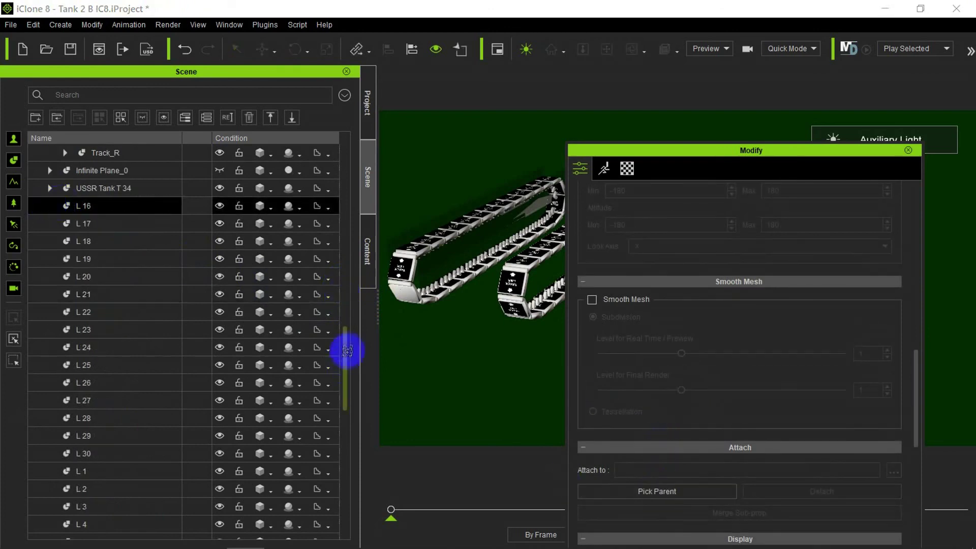
{"action": "scroll", "coordinate": [348, 351], "scroll_direction": "up", "scroll_amount": 8}
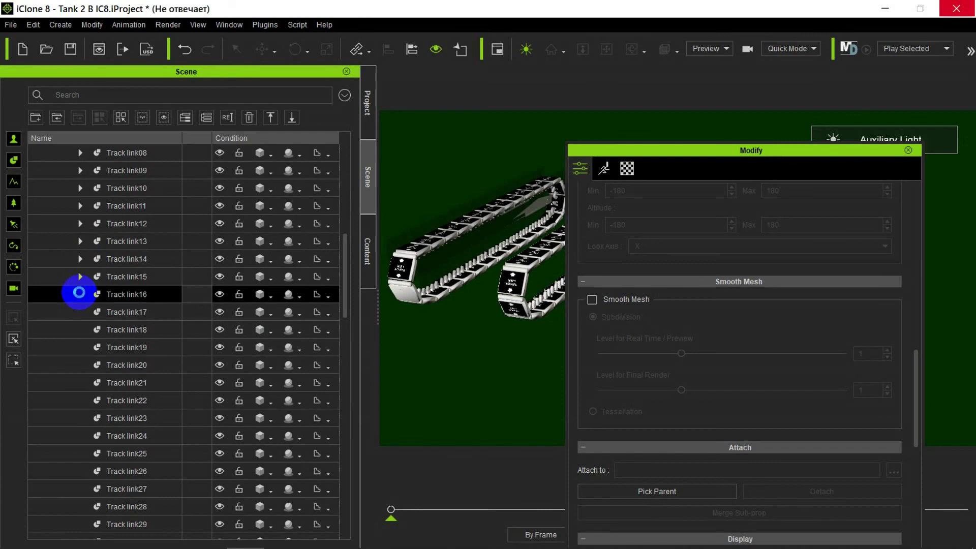
- Attach object L 17 to Track link17 of the left track by picking that link as its parent
{"action": "scroll", "coordinate": [345, 311], "scroll_direction": "down", "scroll_amount": 4}
{"action": "left_click", "coordinate": [126, 257]}
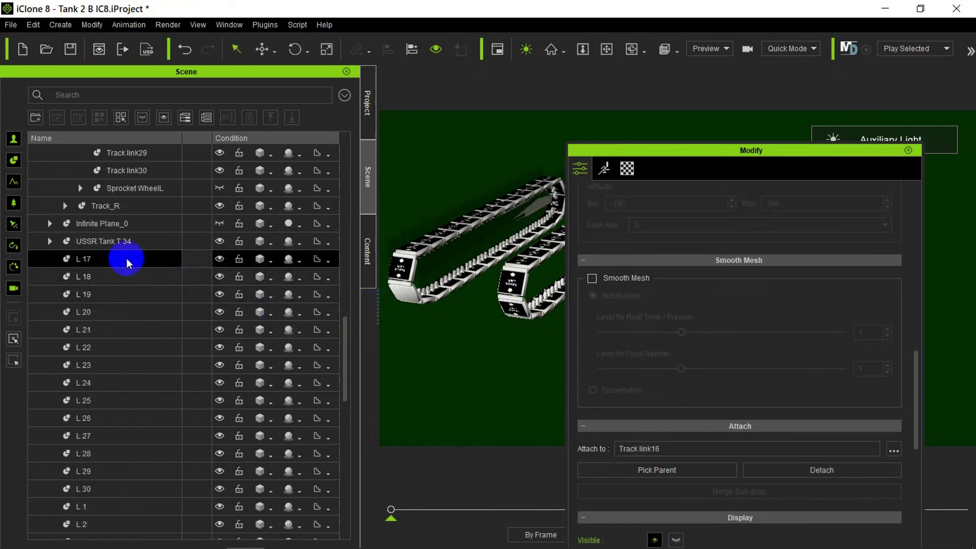
{"action": "left_click", "coordinate": [686, 497]}
{"action": "scroll", "coordinate": [347, 225], "scroll_direction": "up", "scroll_amount": 3}
{"action": "scroll", "coordinate": [347, 225], "scroll_direction": "up", "scroll_amount": 2}
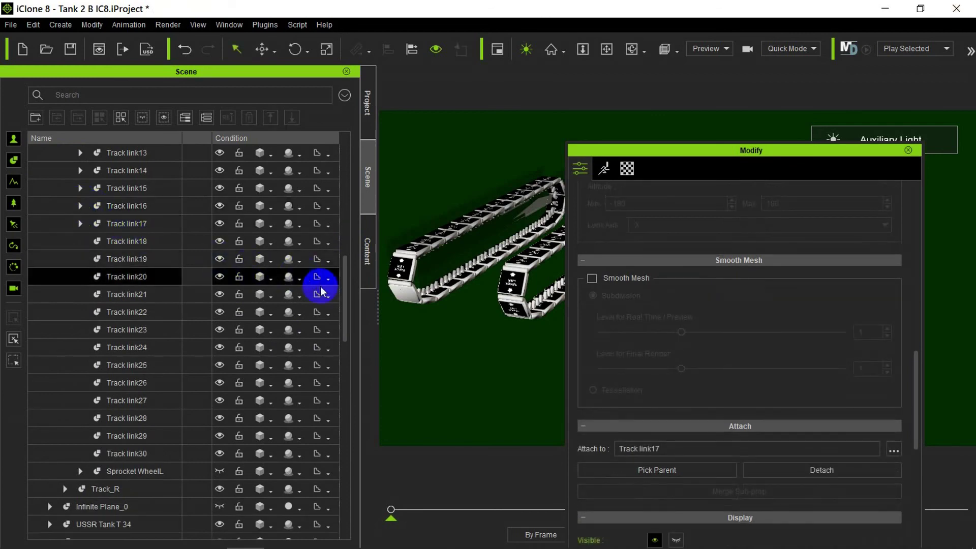
- Attach object L 18 to Track link18 of the left track by picking that link as its parent
{"action": "scroll", "coordinate": [349, 305], "scroll_direction": "down", "scroll_amount": 3}
{"action": "left_click", "coordinate": [122, 381]}
{"action": "scroll", "coordinate": [342, 322], "scroll_direction": "up", "scroll_amount": 3}
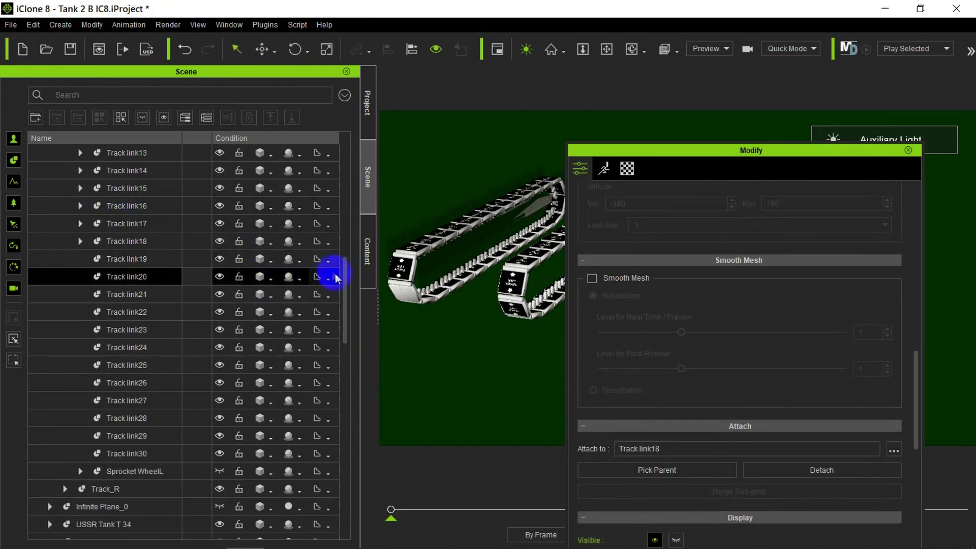
- Attach object L 19 to Track link19 of the left track by picking that link as its parent
{"action": "left_click_drag", "start_coordinate": [344, 277], "coordinate": [344, 338]}
{"action": "left_click", "coordinate": [104, 276]}
{"action": "left_click", "coordinate": [625, 489]}
{"action": "scroll", "coordinate": [342, 323], "scroll_direction": "up", "scroll_amount": 6}
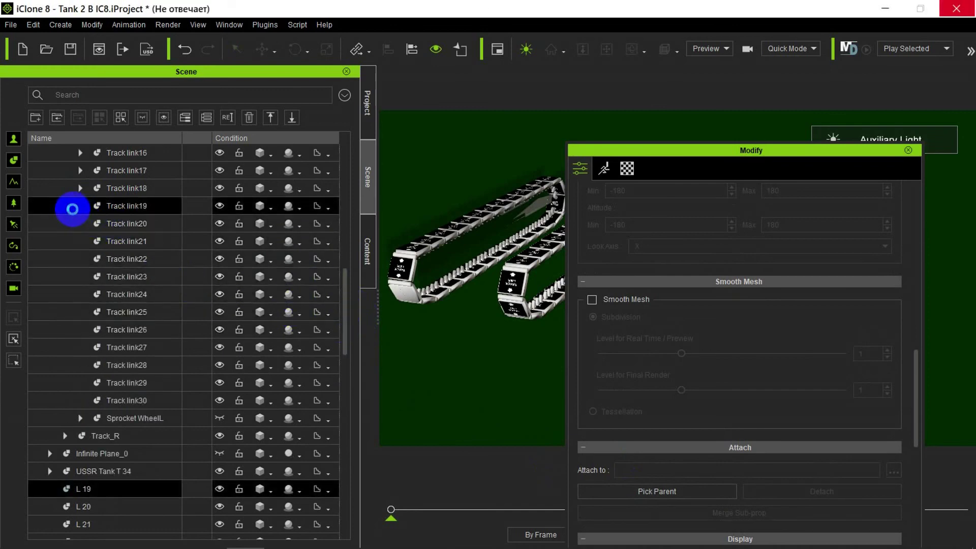
{"action": "left_click", "coordinate": [72, 209]}
- Attach object L 20 to Track link20 of the left track by picking that link as its parent
{"action": "scroll", "coordinate": [326, 394], "scroll_direction": "down", "scroll_amount": 3}
{"action": "left_click", "coordinate": [131, 331]}
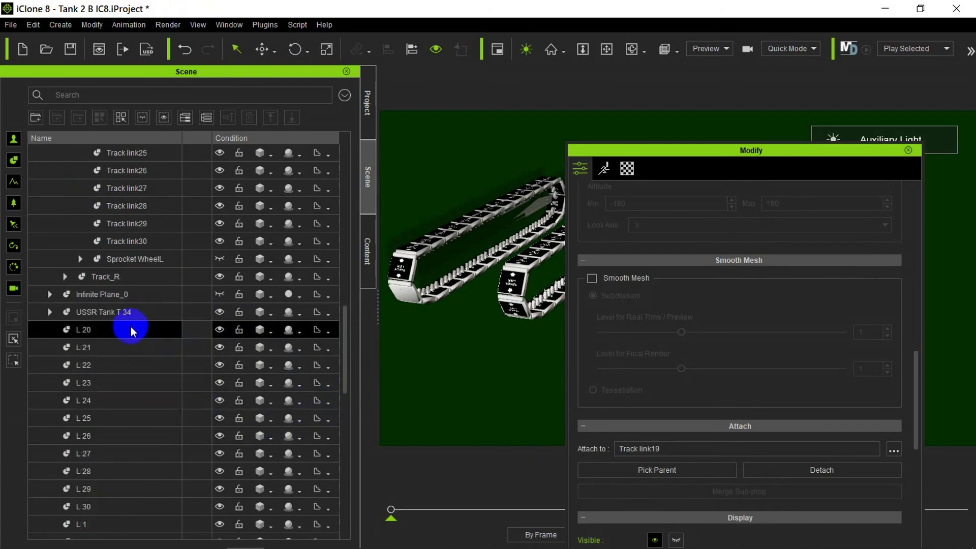
{"action": "left_click", "coordinate": [661, 491]}
{"action": "scroll", "coordinate": [344, 312], "scroll_direction": "up", "scroll_amount": 3}
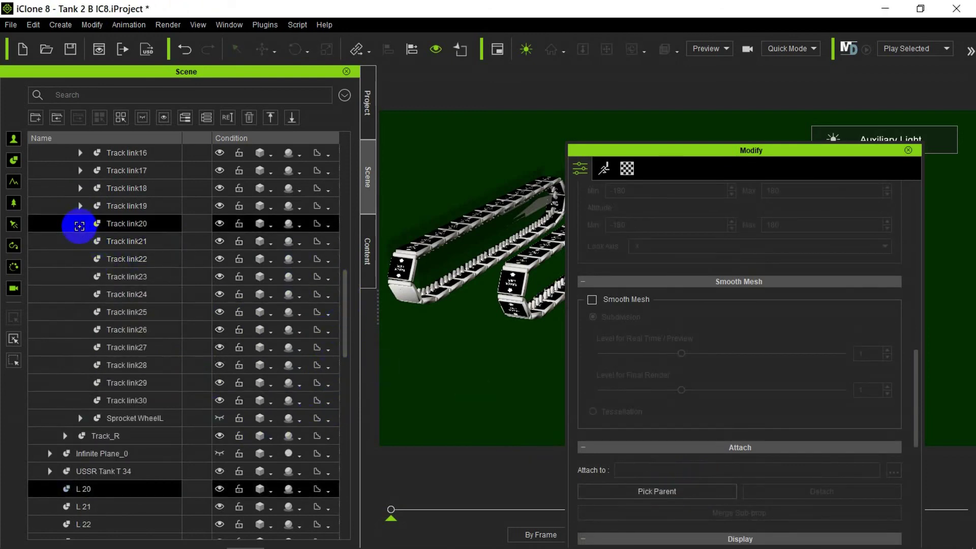
{"action": "left_click", "coordinate": [79, 227]}
- Attach object L 21 to Track link21 of the left track by picking that link as its parent
{"action": "scroll", "coordinate": [348, 359], "scroll_direction": "down", "scroll_amount": 3}
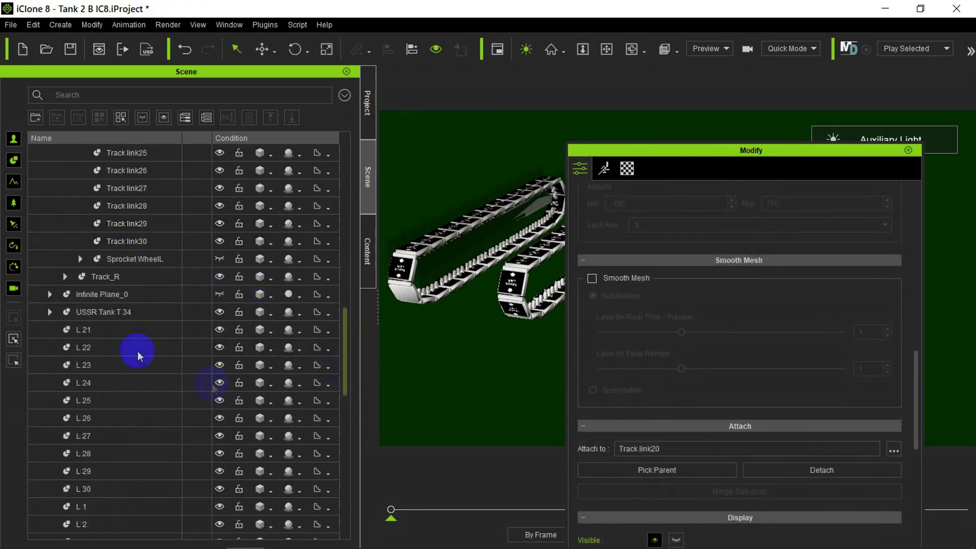
{"action": "left_click", "coordinate": [117, 330]}
{"action": "left_click", "coordinate": [640, 491]}
{"action": "scroll", "coordinate": [284, 285], "scroll_direction": "up", "scroll_amount": 3}
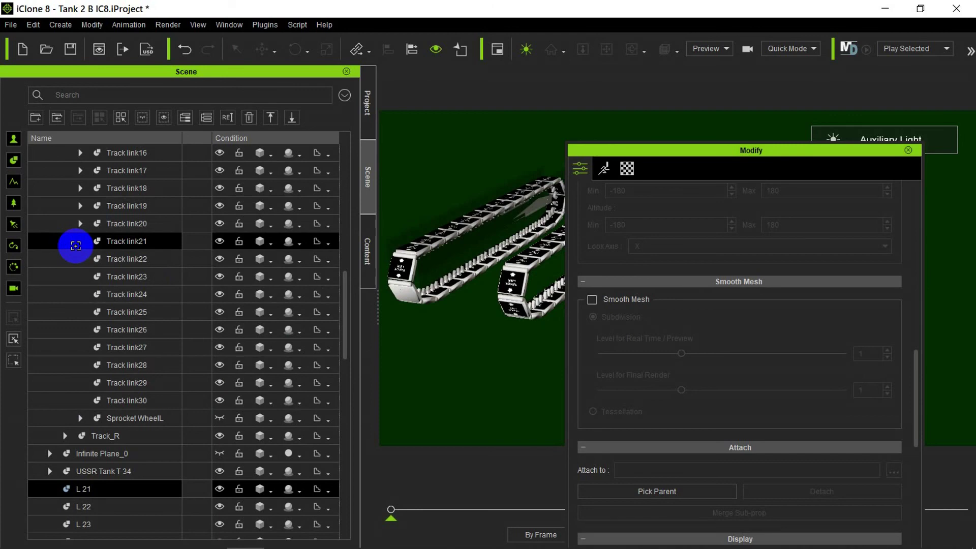
{"action": "left_click", "coordinate": [74, 245]}
- Attach object L 22 to Track link22 of the left track by picking that link as its parent
{"action": "scroll", "coordinate": [246, 366], "scroll_direction": "down", "scroll_amount": 4}
{"action": "left_click", "coordinate": [127, 277]}
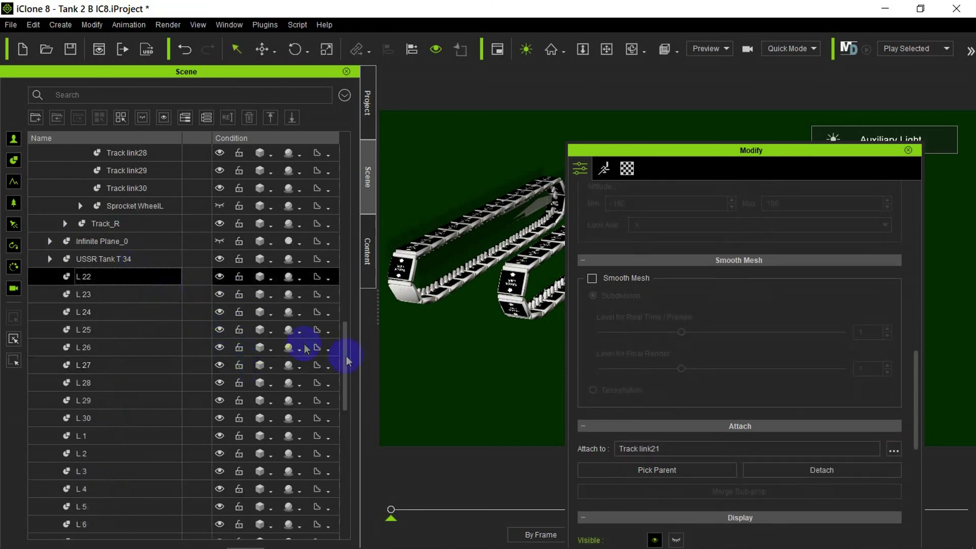
{"action": "left_click", "coordinate": [629, 493]}
{"action": "scroll", "coordinate": [345, 322], "scroll_direction": "up", "scroll_amount": 3}
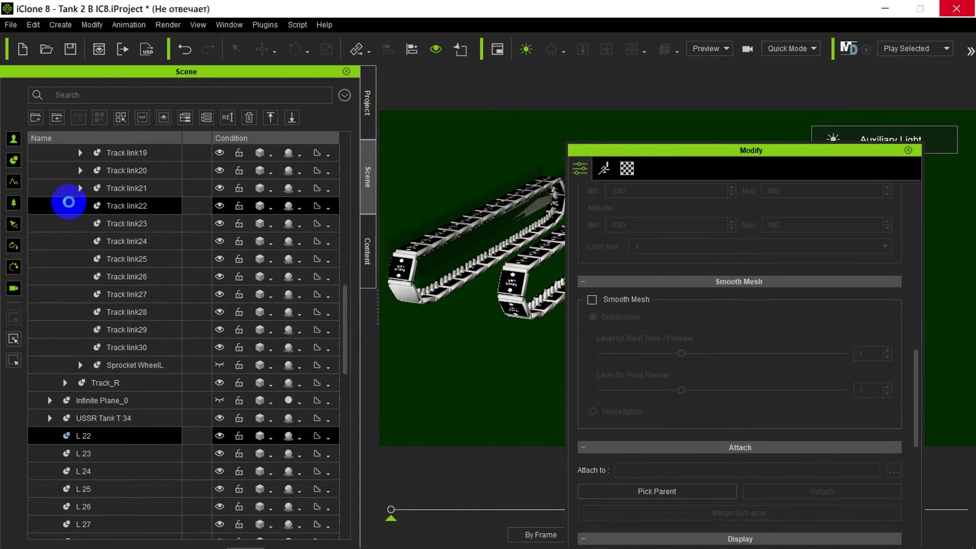
- Attach object L 23 to Track link23 of the left track by picking that link as its parent
{"action": "scroll", "coordinate": [331, 344], "scroll_direction": "down", "scroll_amount": 4}
{"action": "left_click", "coordinate": [161, 327]}
{"action": "left_click", "coordinate": [621, 492]}
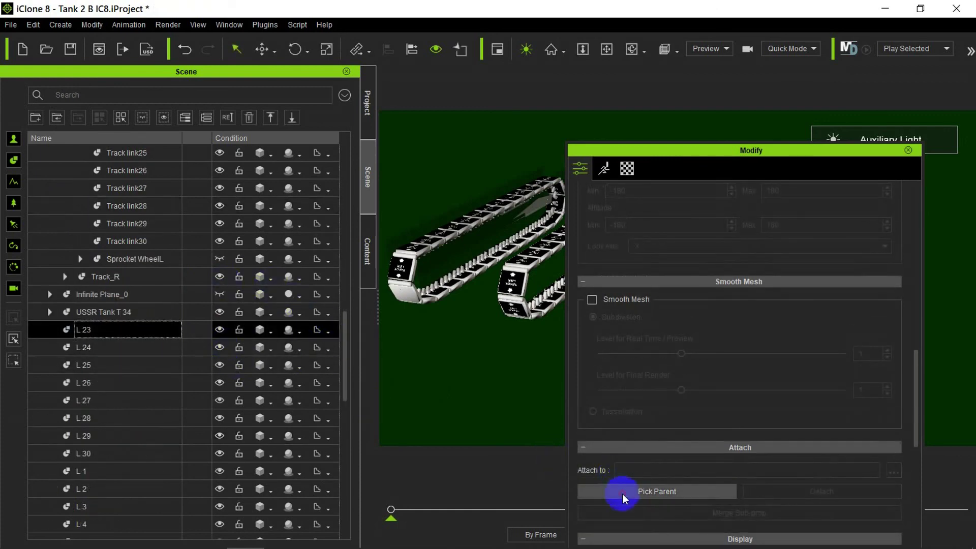
{"action": "scroll", "coordinate": [264, 269], "scroll_direction": "up", "scroll_amount": 2}
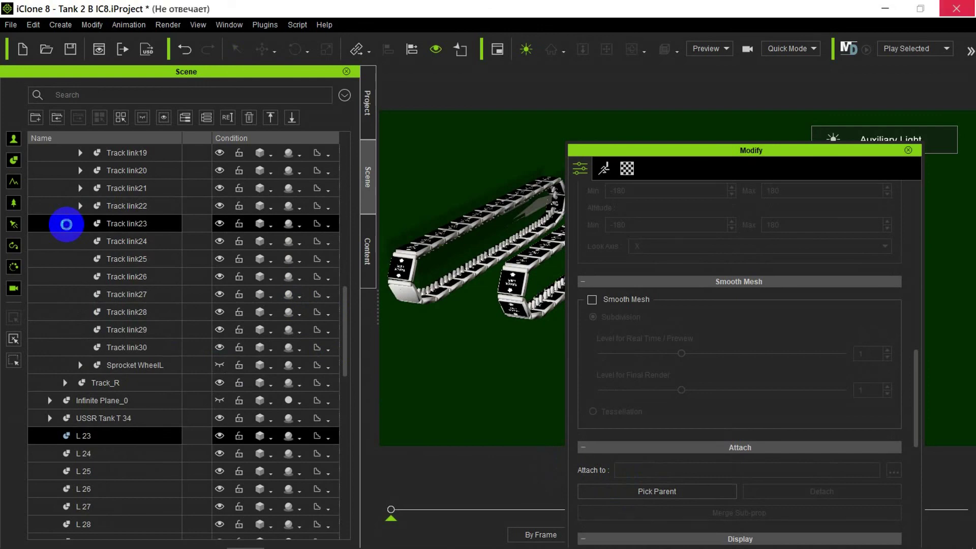
{"action": "left_click", "coordinate": [66, 224]}
- Attach object L 24 to Track link24 of the left track by picking that link as its parent
{"action": "scroll", "coordinate": [331, 348], "scroll_direction": "down", "scroll_amount": 2}
{"action": "left_click", "coordinate": [124, 326]}
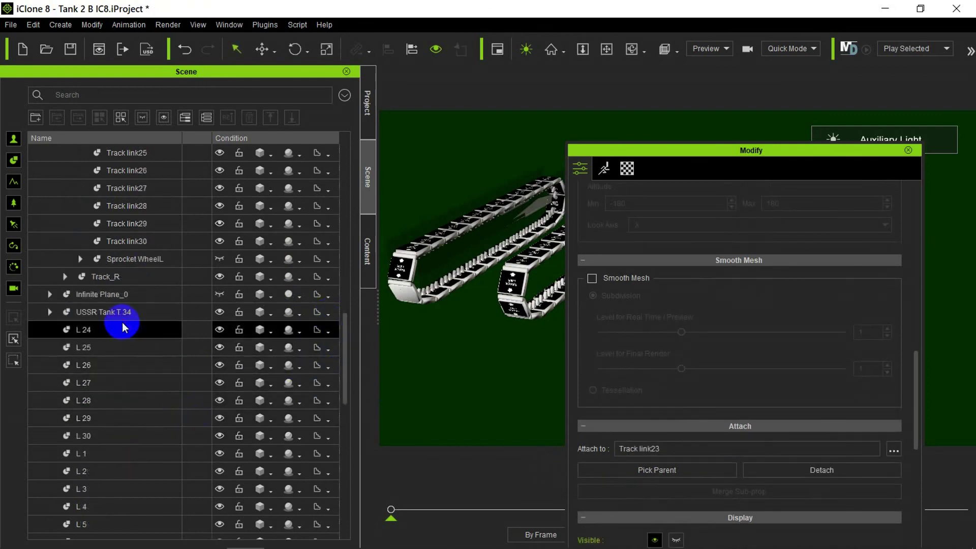
{"action": "left_click", "coordinate": [620, 492]}
{"action": "scroll", "coordinate": [132, 209], "scroll_direction": "up", "scroll_amount": 1}
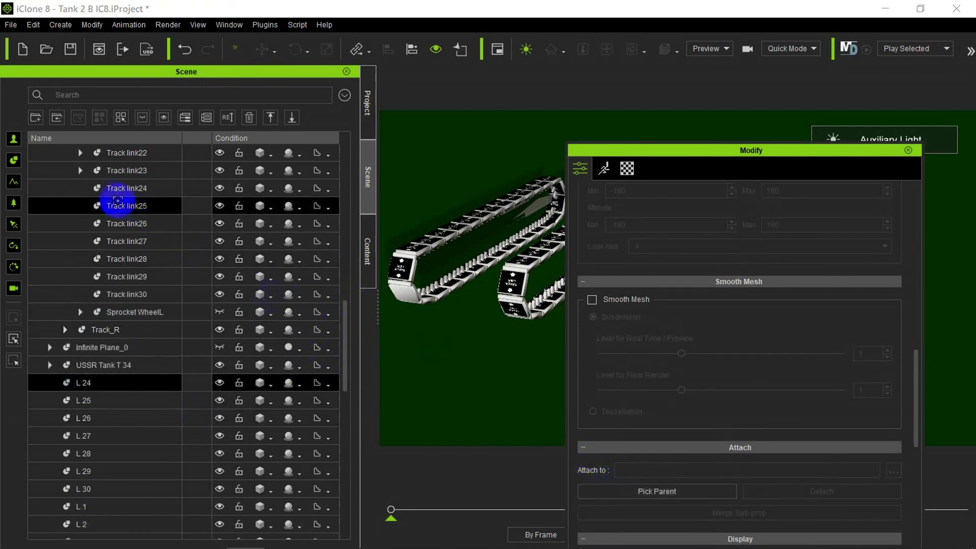
{"action": "left_click", "coordinate": [85, 186]}
- Attach object L 25 to Track link25 of the left track by picking that link as its parent
{"action": "scroll", "coordinate": [327, 381], "scroll_direction": "down", "scroll_amount": 2}
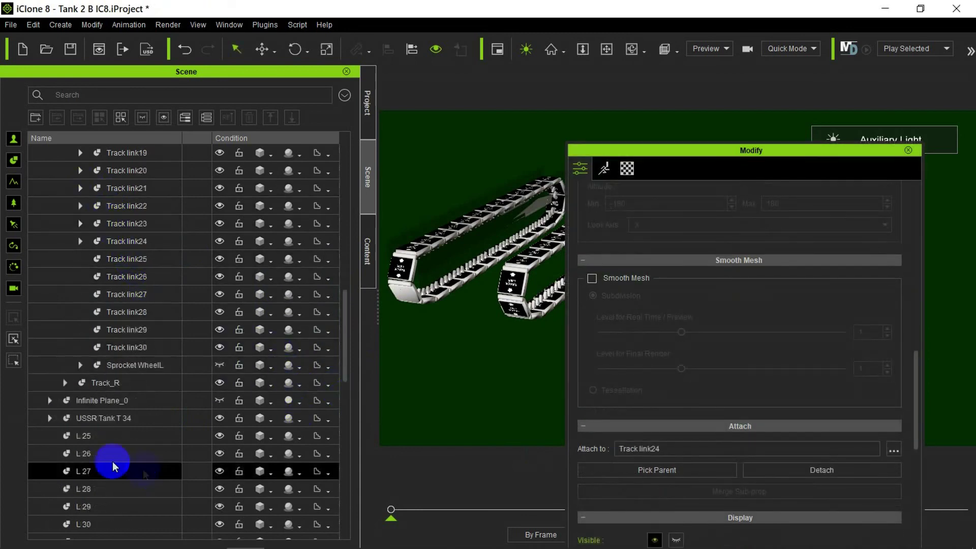
{"action": "left_click", "coordinate": [127, 436]}
{"action": "left_click", "coordinate": [679, 487]}
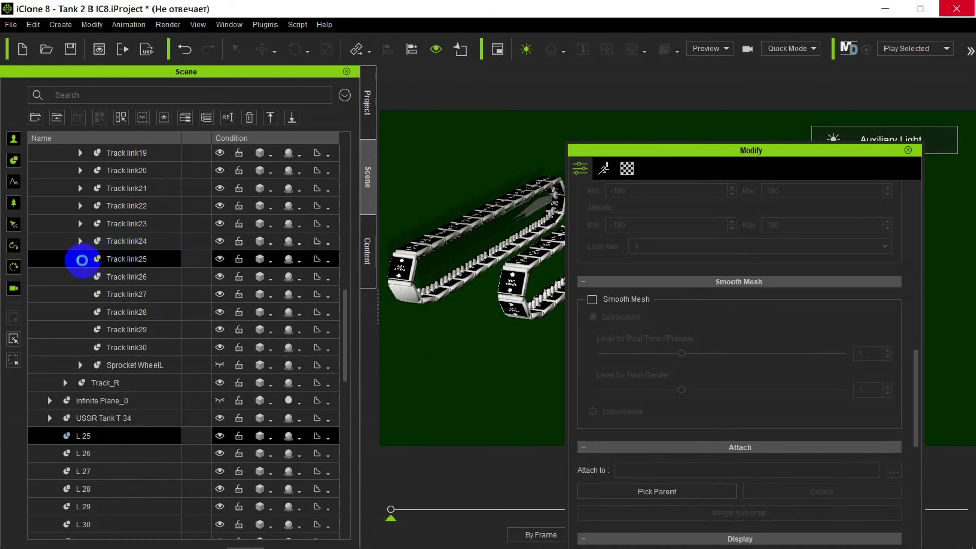
{"action": "left_click", "coordinate": [82, 260]}
- Attach object L 26 to Track link26 of the left track by picking that link as its parent
{"action": "left_click", "coordinate": [107, 488]}
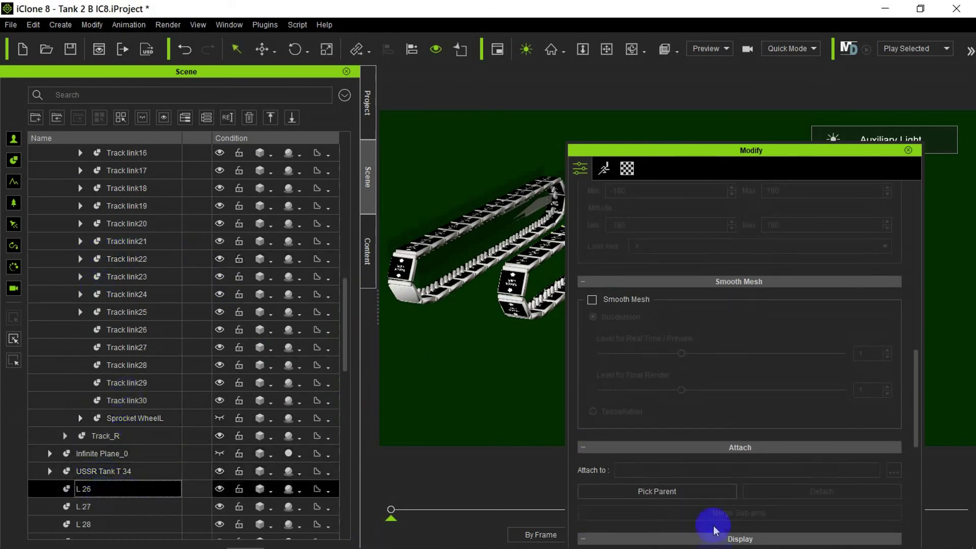
{"action": "left_click", "coordinate": [706, 491]}
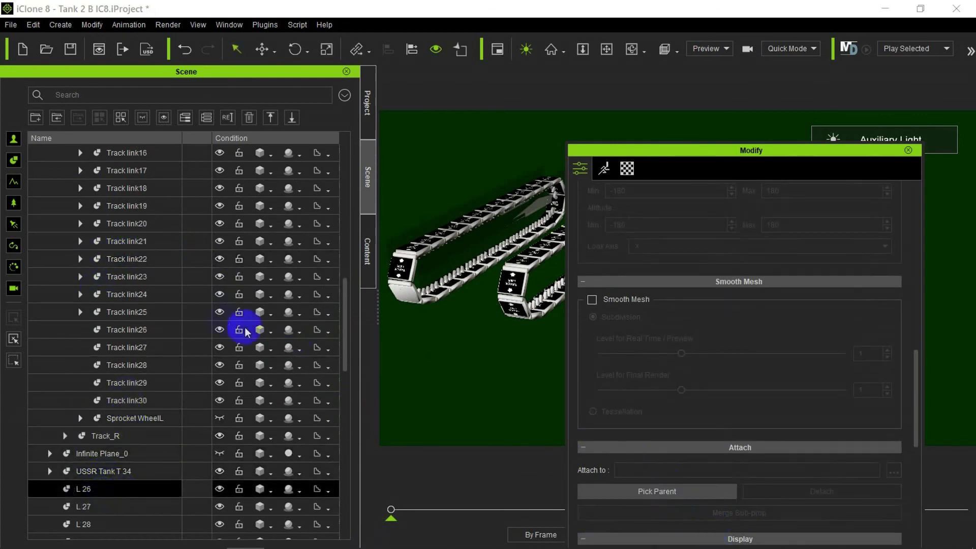
{"action": "left_click", "coordinate": [84, 327]}
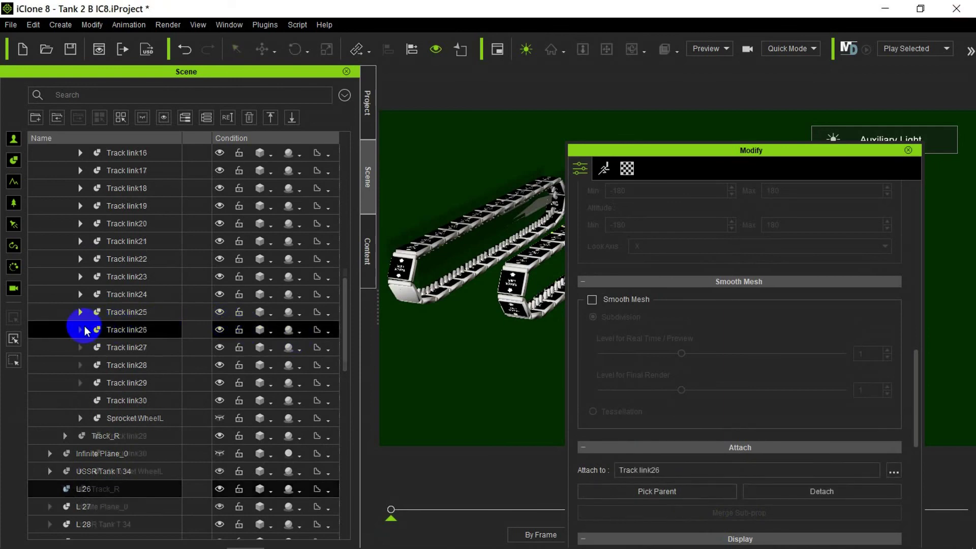
- Attach object L 27 to Track link27 of the left track by picking that link as its parent
{"action": "scroll", "coordinate": [191, 374], "scroll_direction": "down", "scroll_amount": 2}
{"action": "left_click", "coordinate": [121, 390]}
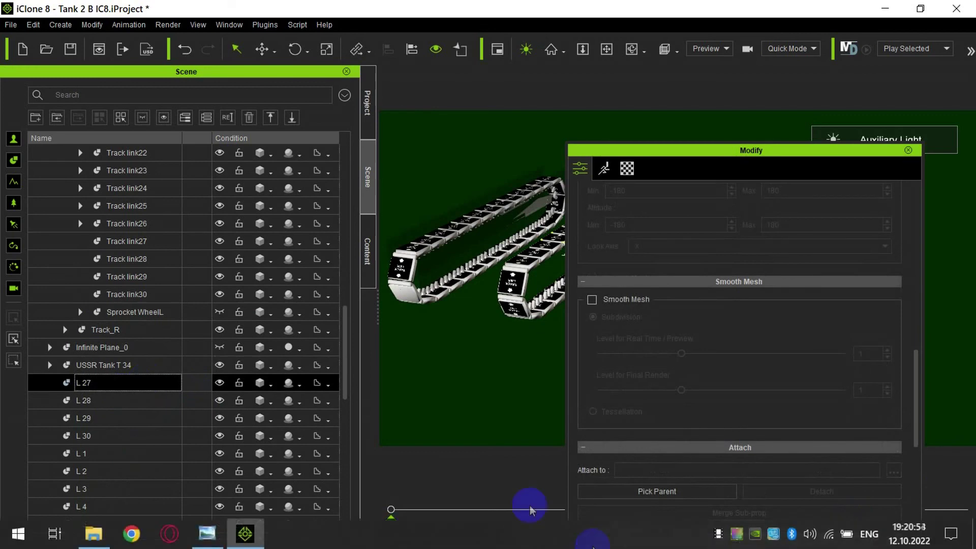
{"action": "left_click", "coordinate": [610, 491]}
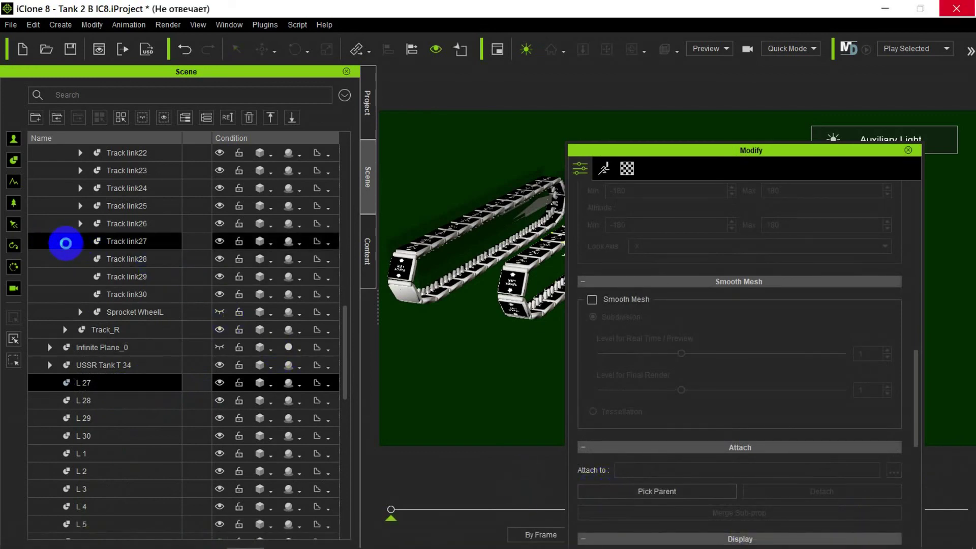
{"action": "left_click", "coordinate": [65, 242]}
- Attach object L 28 to Track link28 of the left track by picking that link as its parent
{"action": "left_click", "coordinate": [104, 440]}
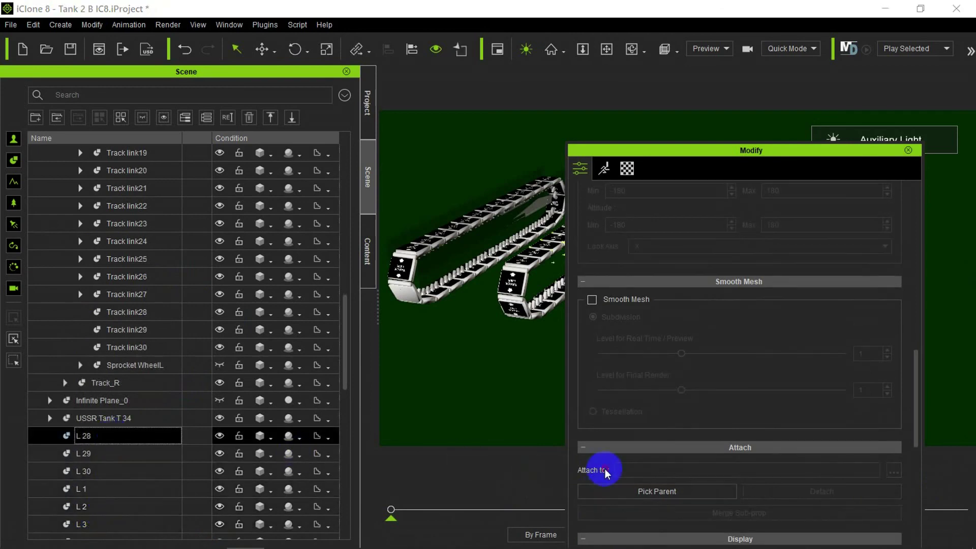
{"action": "left_click", "coordinate": [610, 491]}
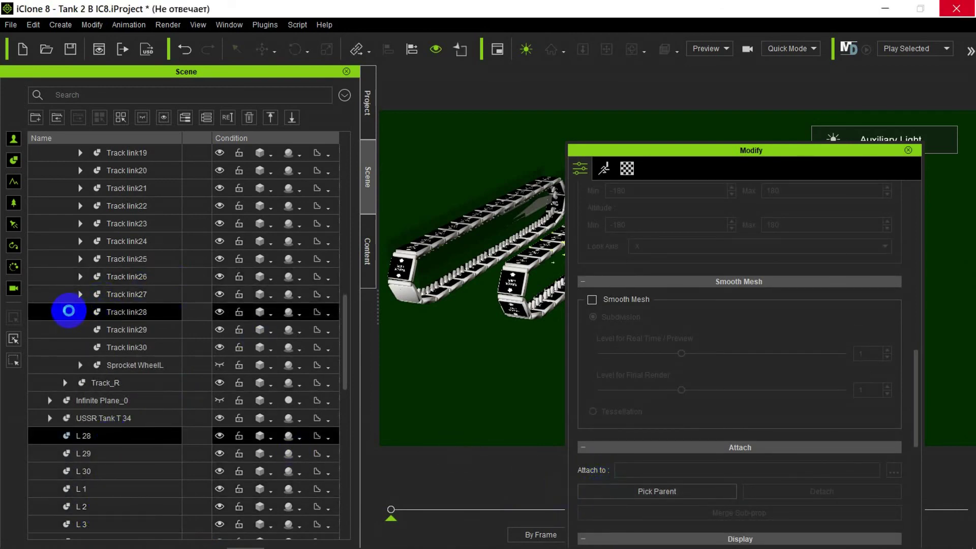
{"action": "left_click", "coordinate": [68, 311]}
- Attach object L 29 to Track link29 of the left track by picking that link as its parent
{"action": "left_click", "coordinate": [120, 277]}
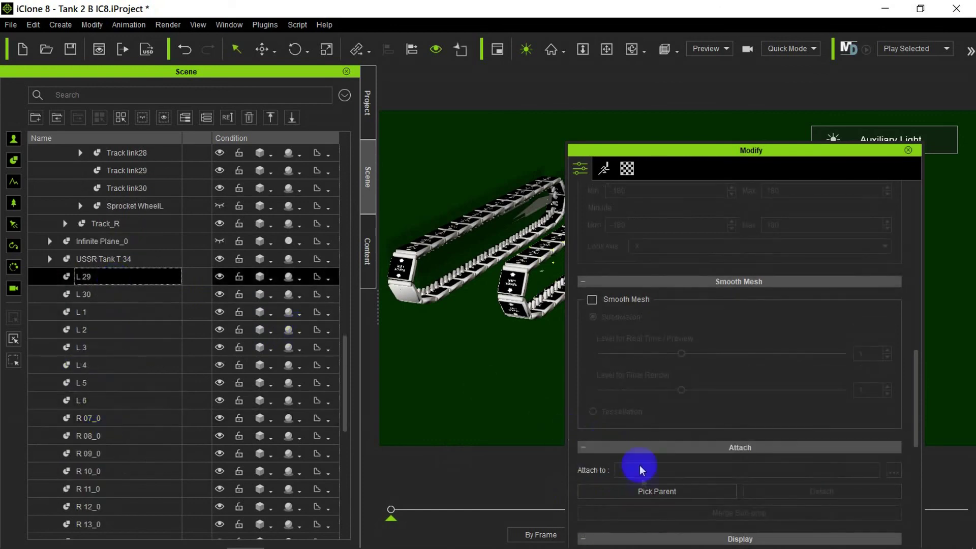
{"action": "left_click", "coordinate": [641, 491]}
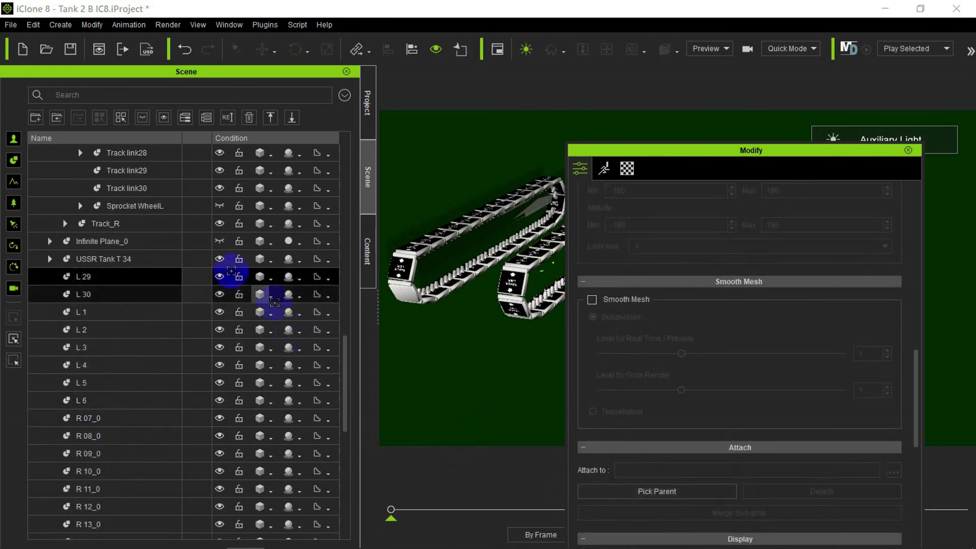
{"action": "left_click", "coordinate": [75, 176]}
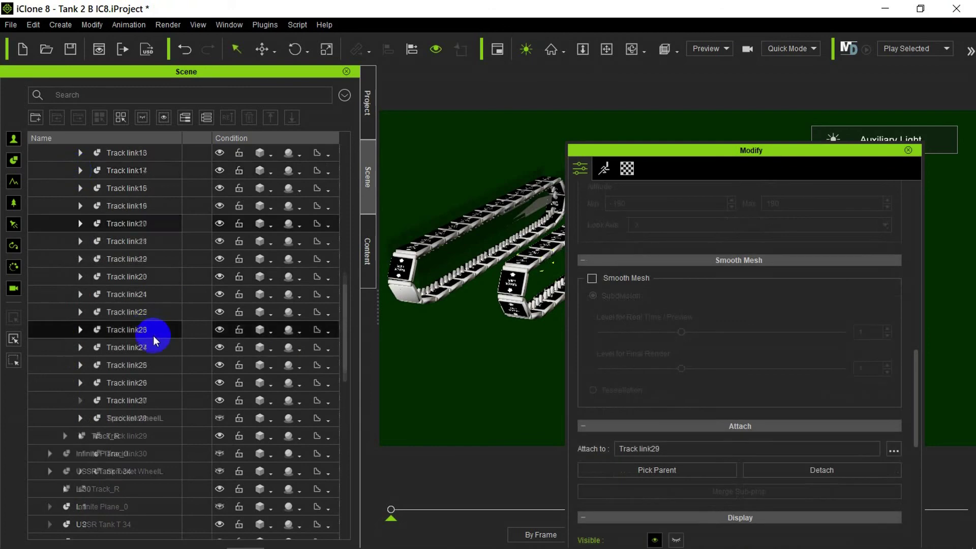
- Attach object L 30 to Track link30 of the left track by picking that link as its parent
{"action": "left_click", "coordinate": [145, 345]}
{"action": "left_click", "coordinate": [120, 223]}
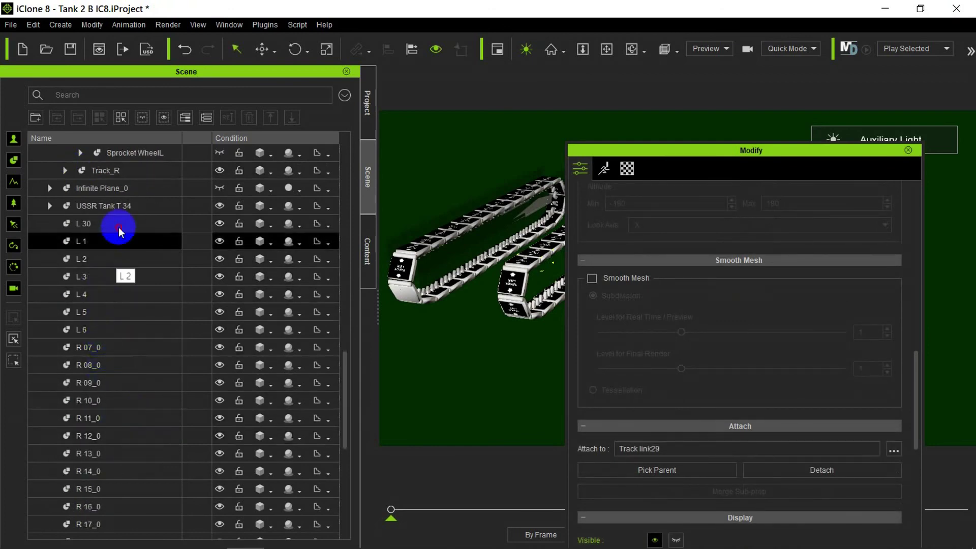
{"action": "left_click", "coordinate": [649, 490]}
{"action": "scroll", "coordinate": [206, 241], "scroll_direction": "up", "scroll_amount": 2}
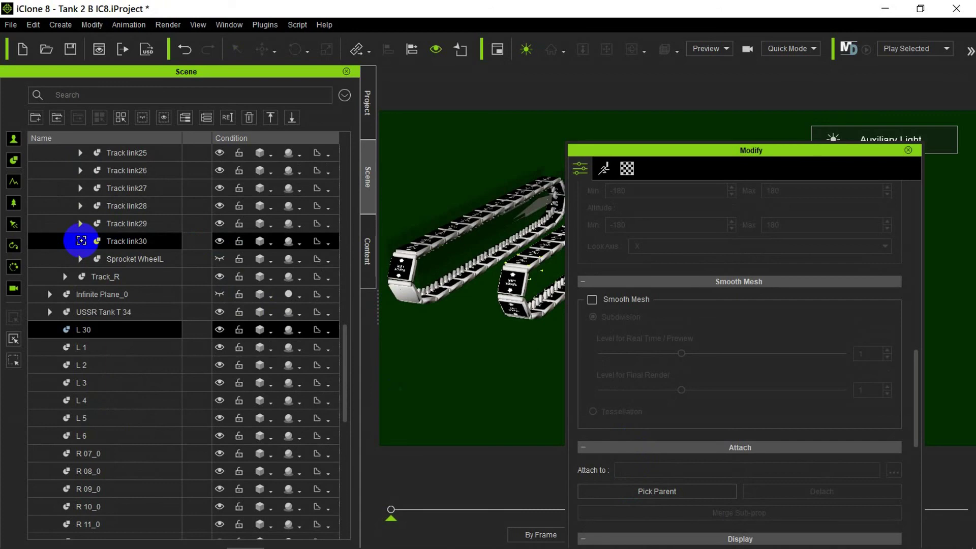
{"action": "left_click", "coordinate": [82, 240]}
- Attach object L 1 to Track link01 of the left track by picking that link as its parent
{"action": "left_click", "coordinate": [93, 329]}
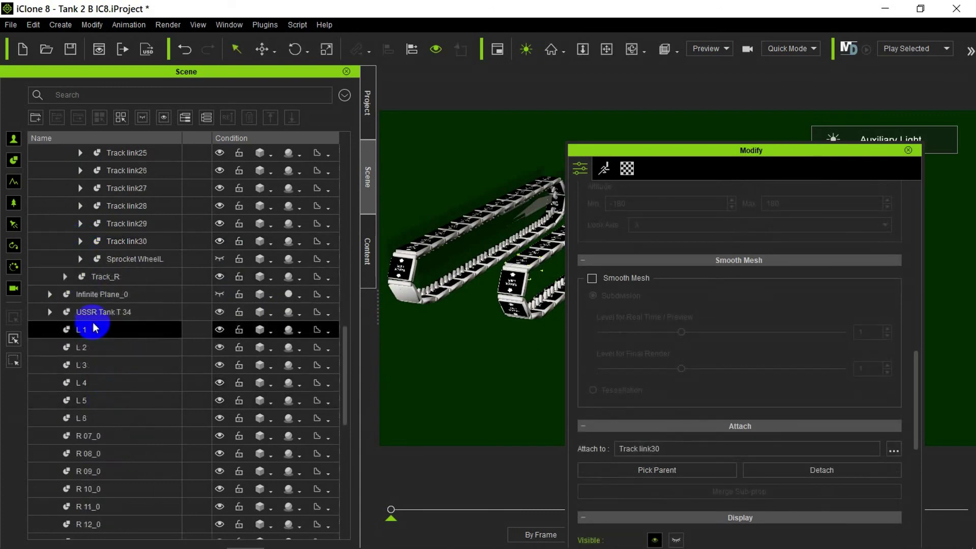
{"action": "left_click", "coordinate": [610, 487]}
{"action": "scroll", "coordinate": [298, 257], "scroll_direction": "up", "scroll_amount": 9}
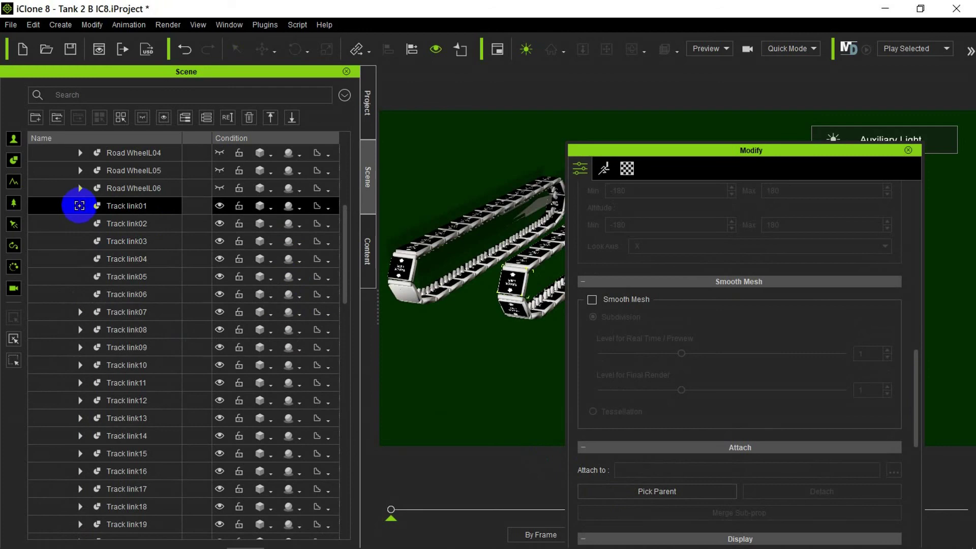
- Attach object L 2 to Track link02 of the left track by picking that link as its parent
{"action": "scroll", "coordinate": [174, 277], "scroll_direction": "down", "scroll_amount": 10}
{"action": "left_click", "coordinate": [127, 277]}
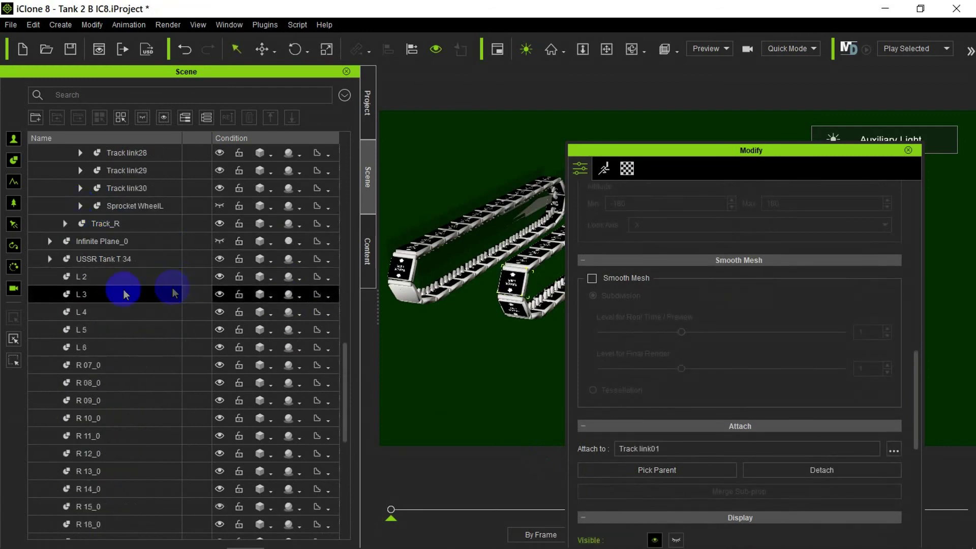
{"action": "left_click", "coordinate": [656, 490]}
{"action": "scroll", "coordinate": [273, 264], "scroll_direction": "up", "scroll_amount": 10}
{"action": "left_click", "coordinate": [87, 223]}
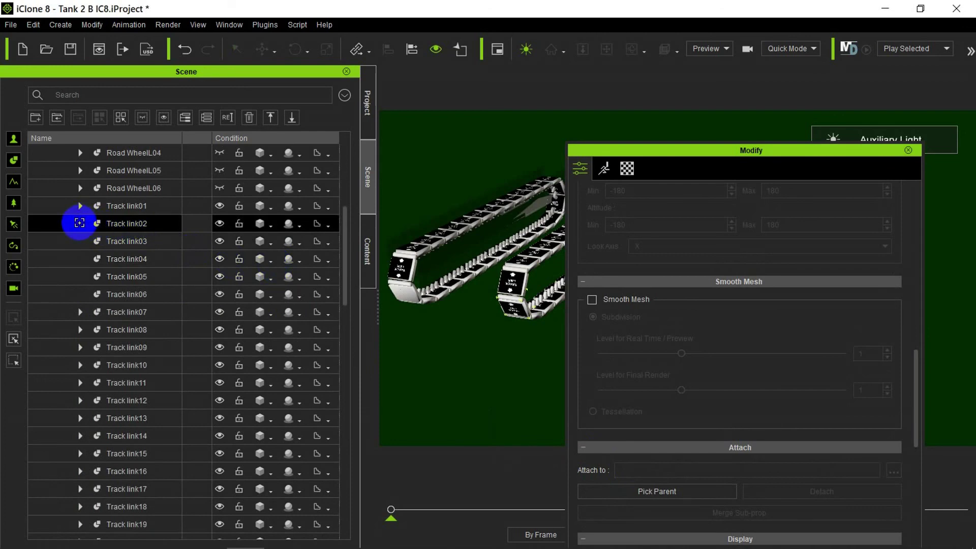
- Attach object L 3 to Track link03 of the left track by picking that link as its parent
{"action": "scroll", "coordinate": [283, 277], "scroll_direction": "down", "scroll_amount": 9}
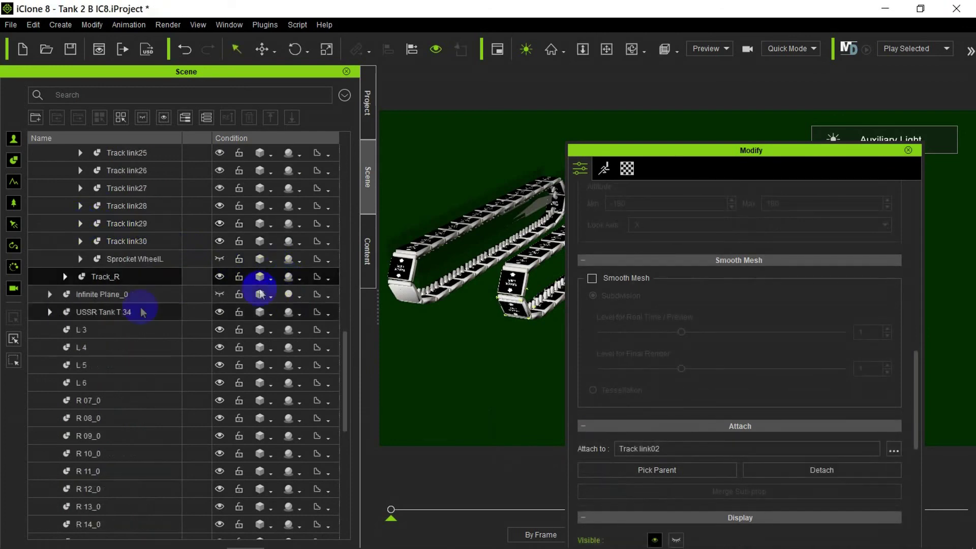
{"action": "left_click", "coordinate": [625, 489]}
{"action": "scroll", "coordinate": [255, 220], "scroll_direction": "up", "scroll_amount": 10}
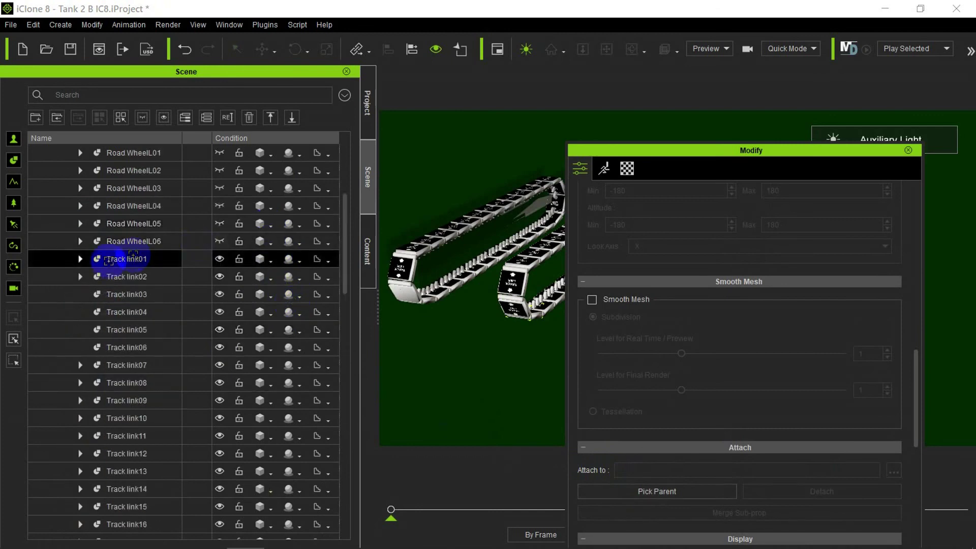
{"action": "left_click", "coordinate": [81, 291]}
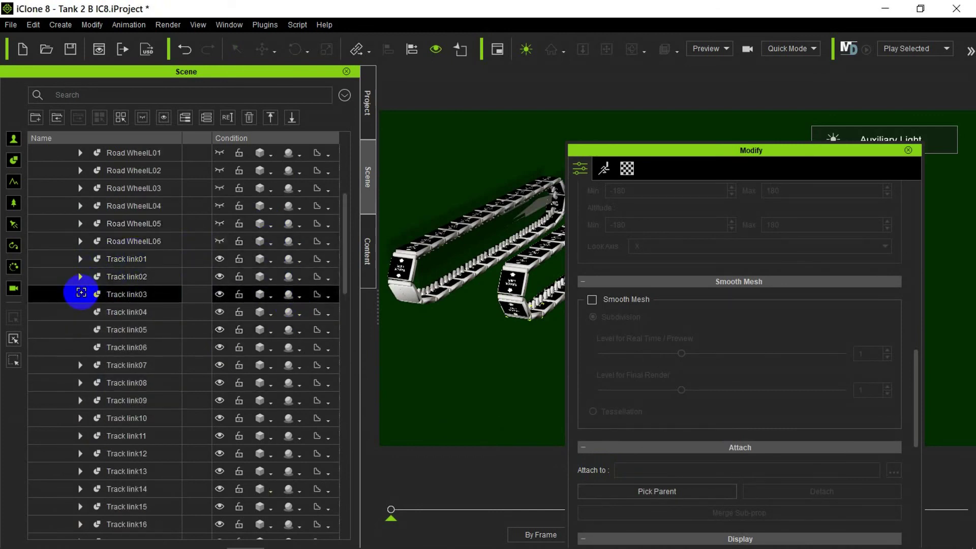
- Attach object L 4 to Track link04 of the left track by picking that link as its parent
{"action": "left_click", "coordinate": [225, 330]}
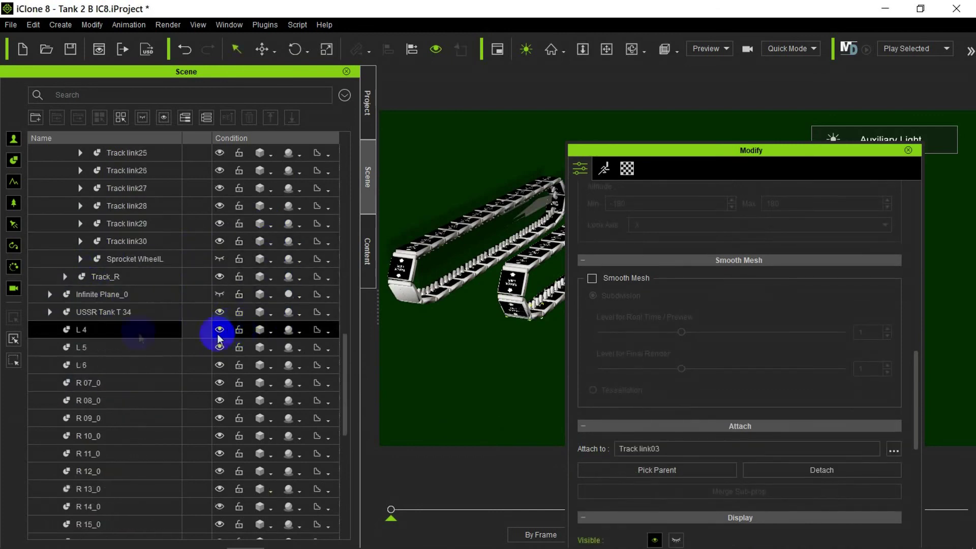
{"action": "left_click", "coordinate": [625, 490]}
{"action": "scroll", "coordinate": [320, 274], "scroll_direction": "up", "scroll_amount": 8}
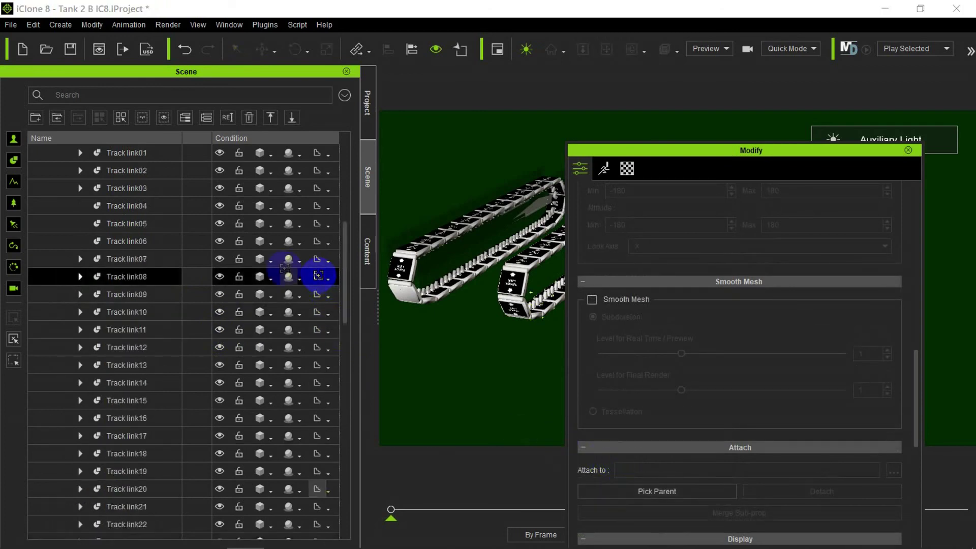
{"action": "left_click", "coordinate": [74, 205]}
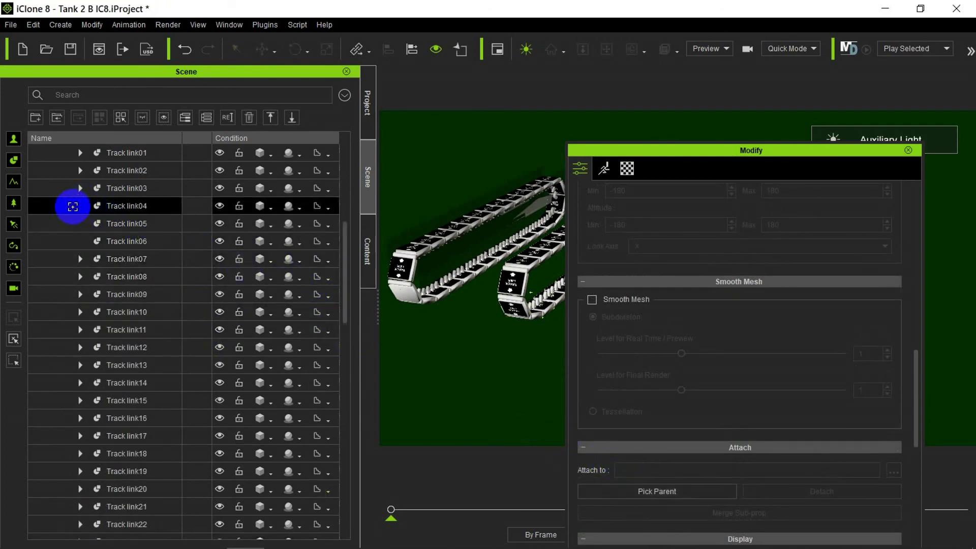
- Attach object L 5 to Track link05 of the left track by picking that link as its parent
{"action": "scroll", "coordinate": [285, 338], "scroll_direction": "down", "scroll_amount": 9}
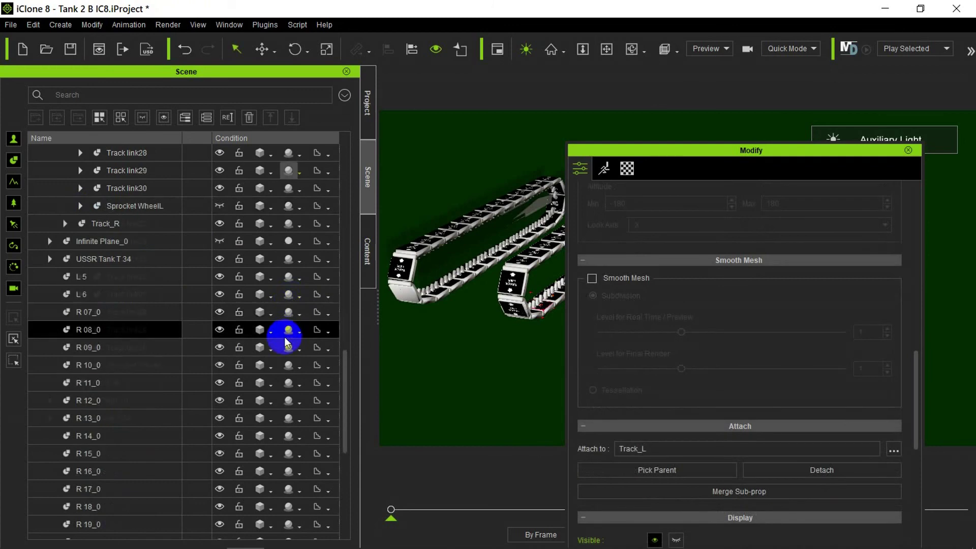
{"action": "left_click", "coordinate": [125, 279]}
{"action": "left_click", "coordinate": [661, 492]}
{"action": "scroll", "coordinate": [326, 254], "scroll_direction": "up", "scroll_amount": 9}
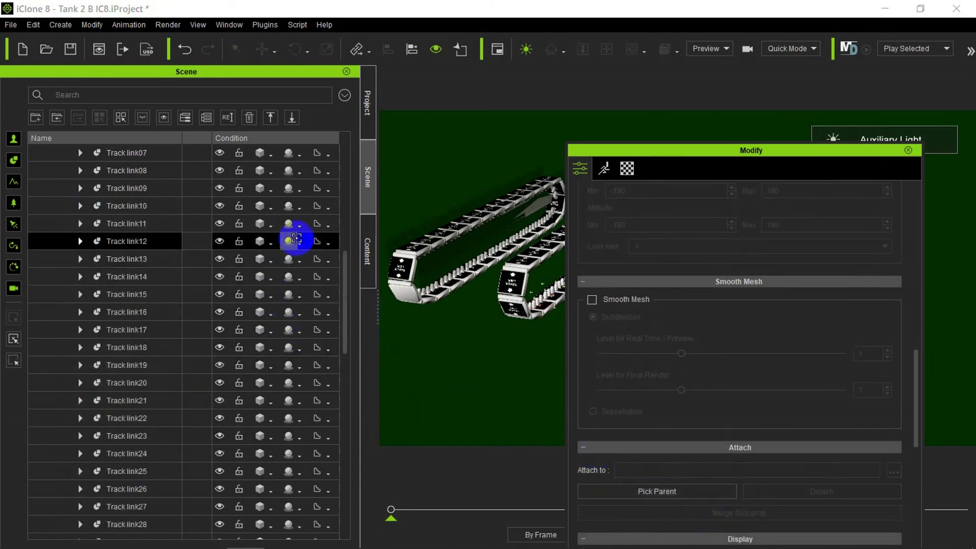
{"action": "left_click", "coordinate": [78, 333]}
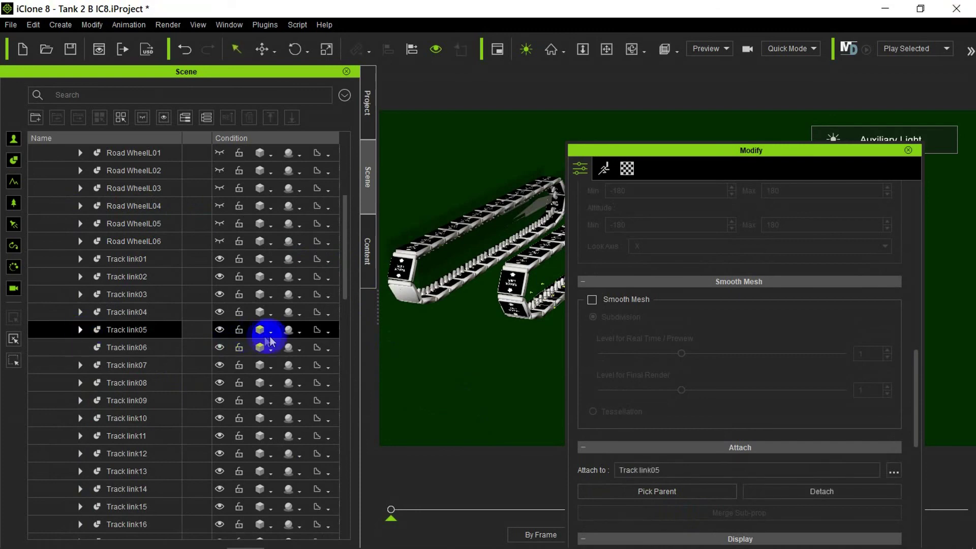
- Attach object L 6 to Track link06 of the left track by picking that link as its parent
{"action": "scroll", "coordinate": [273, 342], "scroll_direction": "down", "scroll_amount": 10}
{"action": "left_click", "coordinate": [102, 170]}
{"action": "left_click", "coordinate": [608, 491]}
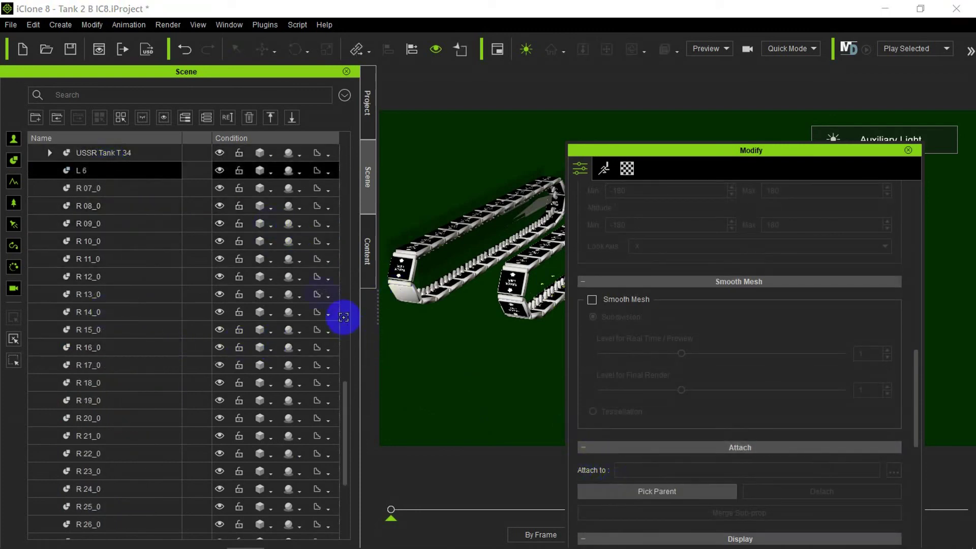
{"action": "scroll", "coordinate": [320, 279], "scroll_direction": "up", "scroll_amount": 10}
{"action": "left_click", "coordinate": [84, 296]}
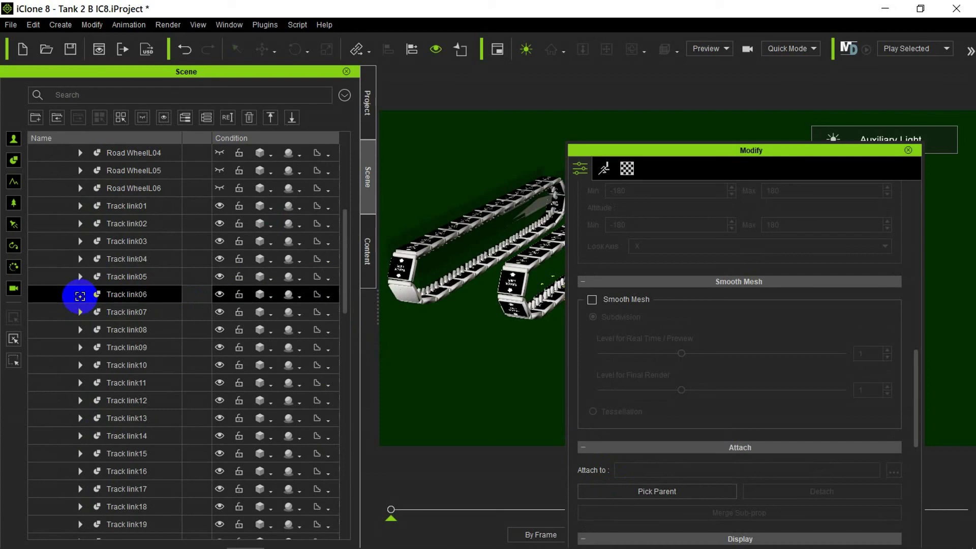
- Dock the floating Modify window with the Scene panel, and collapse and hide Track_L
{"action": "left_click_drag", "start_coordinate": [192, 345], "coordinate": [141, 377]}
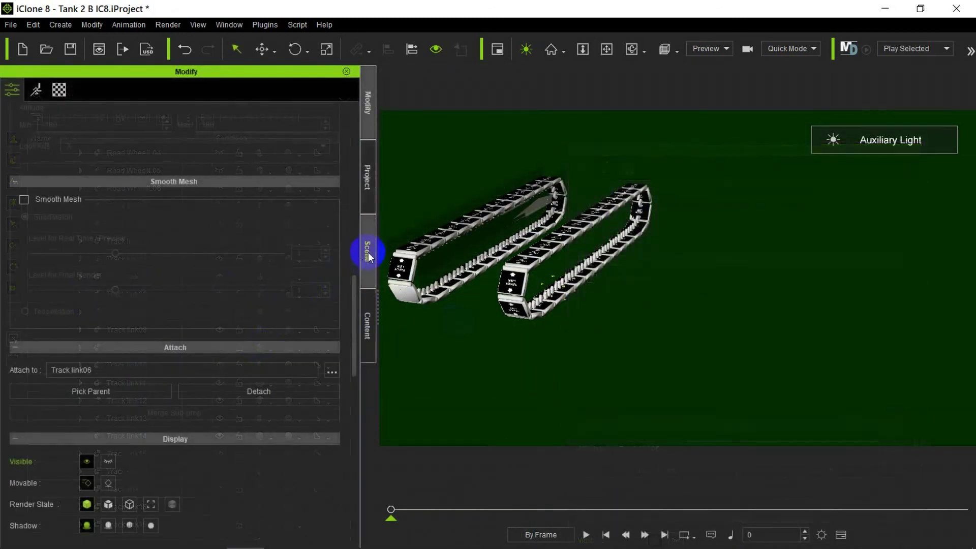
{"action": "left_click", "coordinate": [367, 254]}
{"action": "scroll", "coordinate": [348, 239], "scroll_direction": "up", "scroll_amount": 5}
{"action": "left_click", "coordinate": [66, 186]}
{"action": "left_click", "coordinate": [65, 188]}
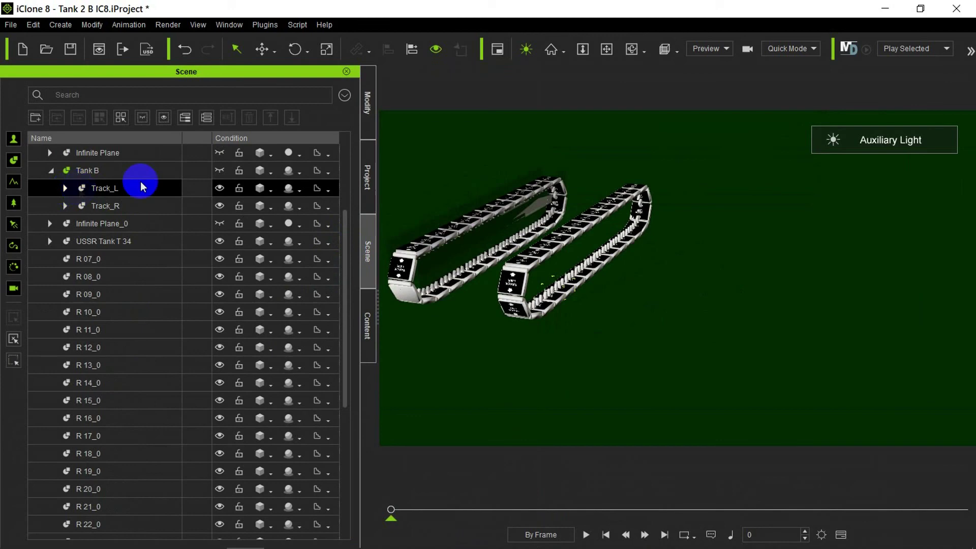
{"action": "left_click", "coordinate": [220, 186]}
- Lower the opacity of Track_R in its material settings
{"action": "left_click", "coordinate": [153, 205]}
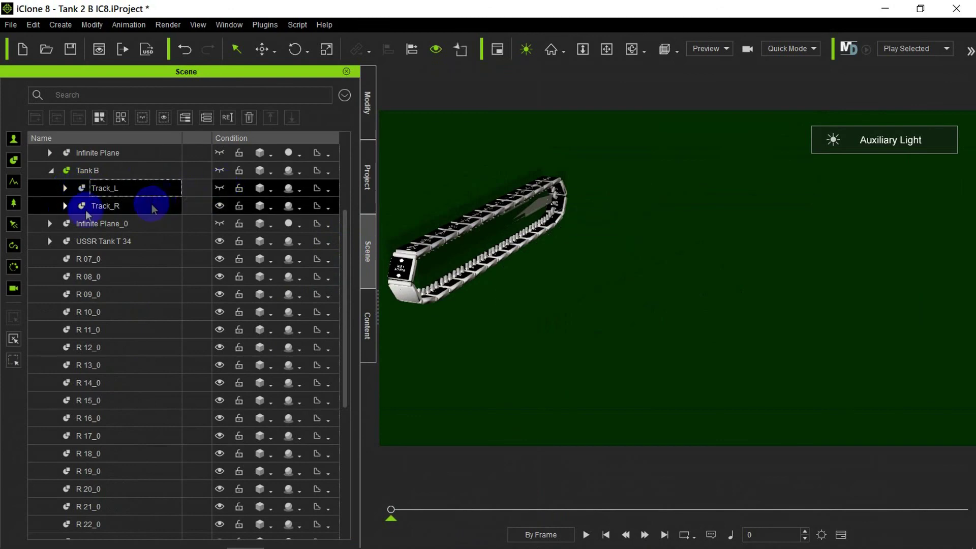
{"action": "left_click", "coordinate": [367, 100]}
{"action": "left_click", "coordinate": [59, 91]}
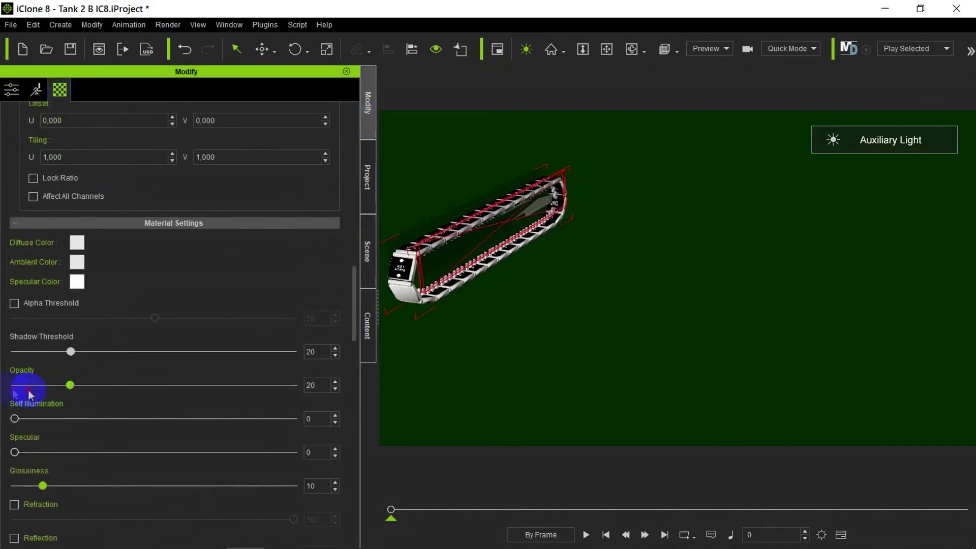
- Expand Track_R in the scene tree to reach its individual track links
{"action": "left_click", "coordinate": [370, 260]}
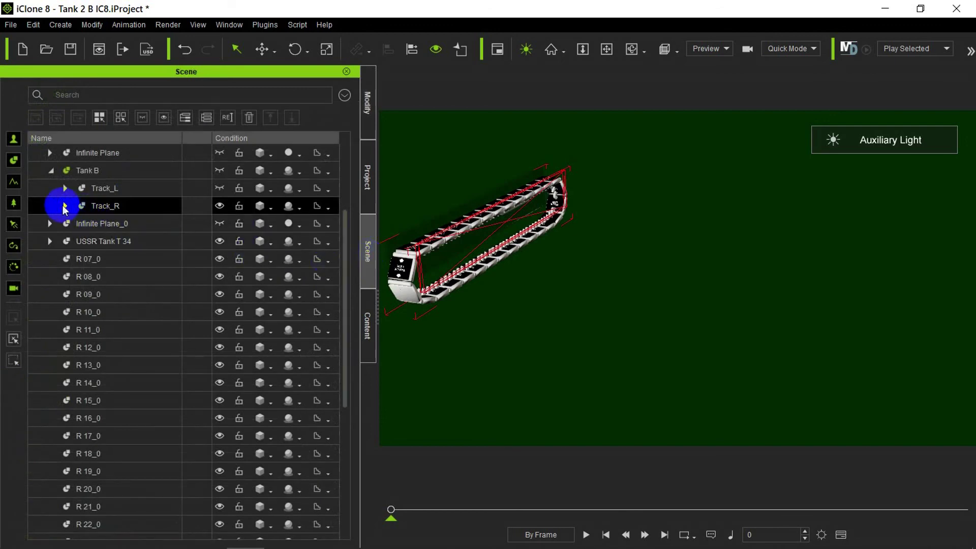
{"action": "left_click", "coordinate": [65, 205]}
{"action": "left_click_drag", "start_coordinate": [342, 258], "coordinate": [367, 241]}
{"action": "left_click", "coordinate": [218, 417]}
- Align Track link01 of the right track to object R 1_0, moving it only along Y
{"action": "left_click", "coordinate": [56, 206]}
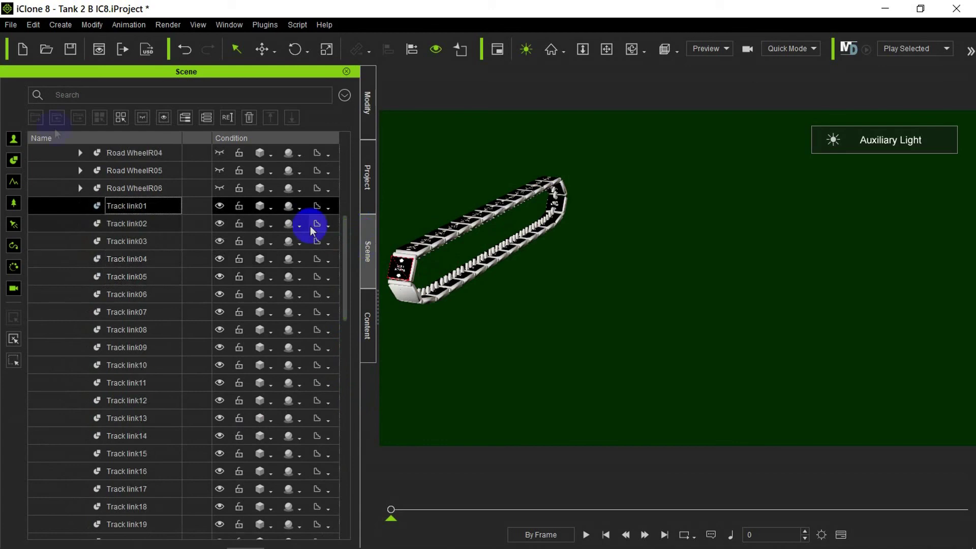
{"action": "left_click", "coordinate": [33, 25]}
{"action": "mouse_move", "coordinate": [106, 214]}
{"action": "left_click", "coordinate": [258, 234]}
{"action": "scroll", "coordinate": [190, 265], "scroll_direction": "down", "scroll_amount": 10}
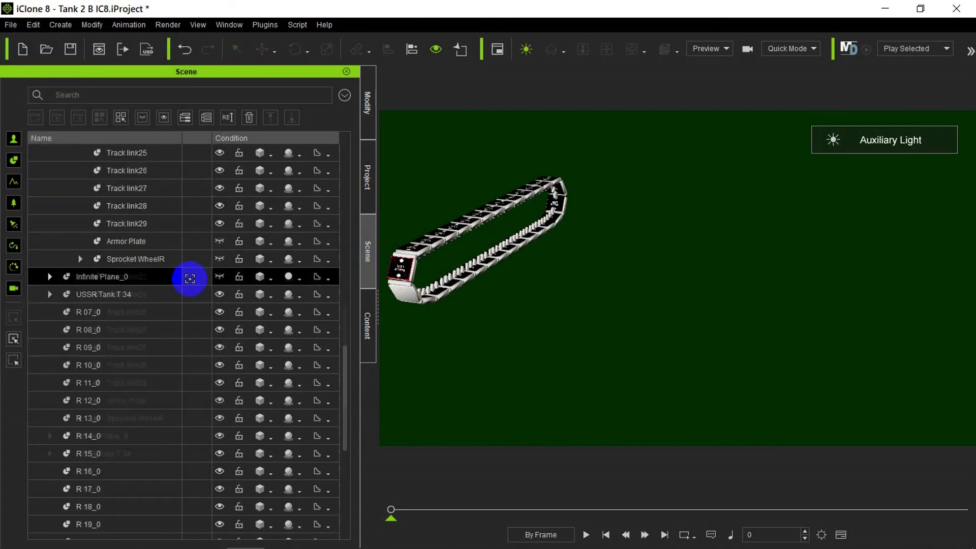
{"action": "left_click", "coordinate": [126, 475]}
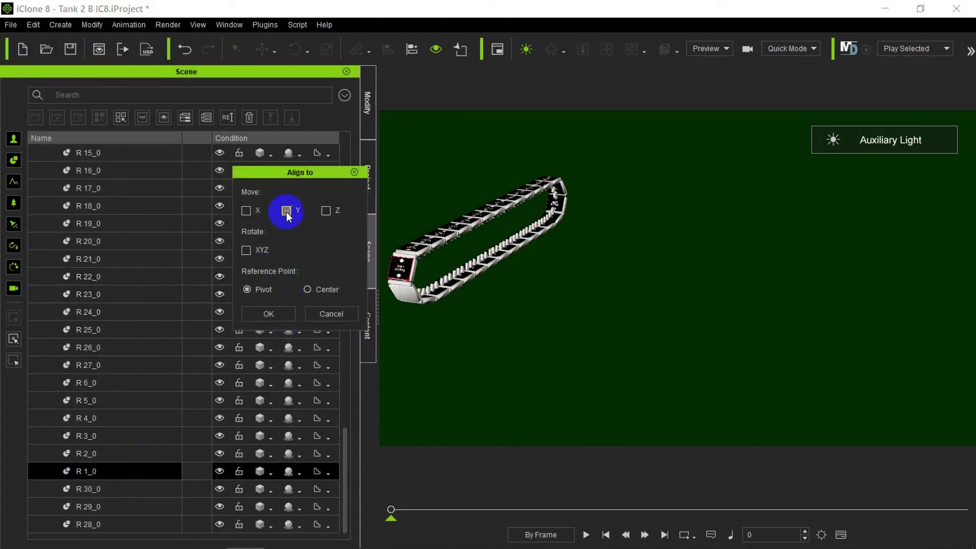
{"action": "left_click", "coordinate": [279, 313]}
- Align Track link02 of the right track to object R 1_0, moving it only along Y
{"action": "left_click", "coordinate": [79, 170]}
{"action": "left_click", "coordinate": [33, 24]}
{"action": "mouse_move", "coordinate": [136, 223]}
{"action": "left_click", "coordinate": [273, 237]}
{"action": "scroll", "coordinate": [172, 305], "scroll_direction": "down", "scroll_amount": 10}
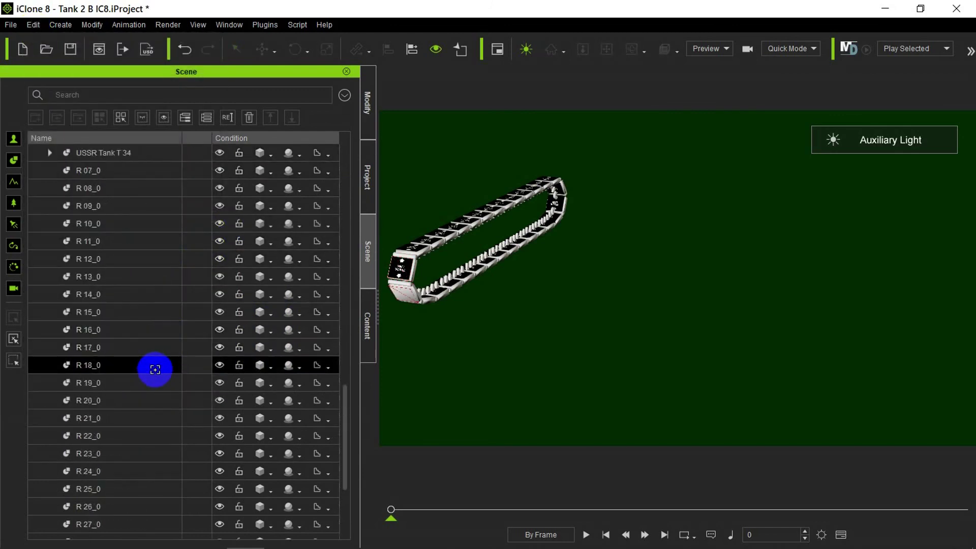
{"action": "left_click", "coordinate": [124, 471]}
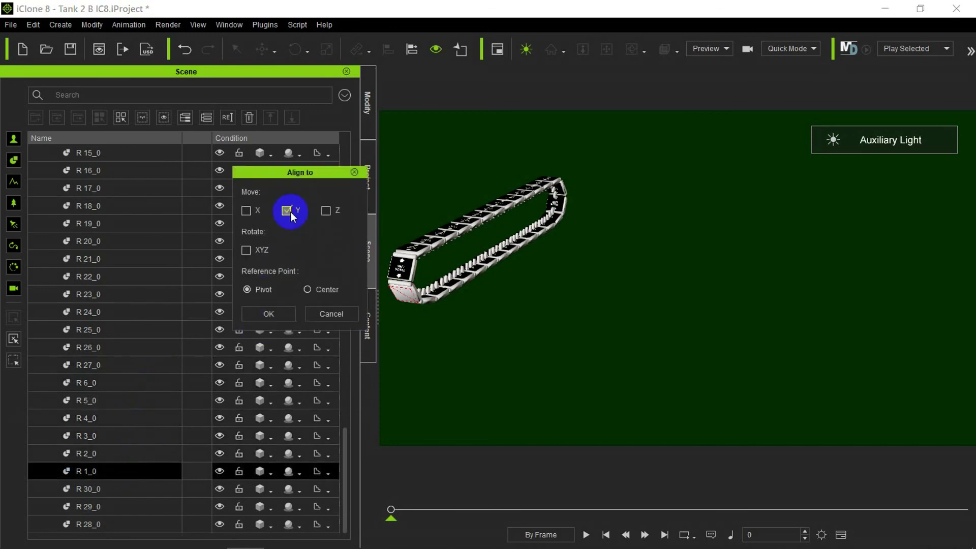
{"action": "left_click", "coordinate": [268, 314]}
- Align Track link03 of the right track to object R 3_0, moving it only along Y
{"action": "left_click", "coordinate": [98, 185]}
{"action": "left_click", "coordinate": [33, 25]}
{"action": "mouse_move", "coordinate": [124, 219]}
{"action": "left_click", "coordinate": [273, 237]}
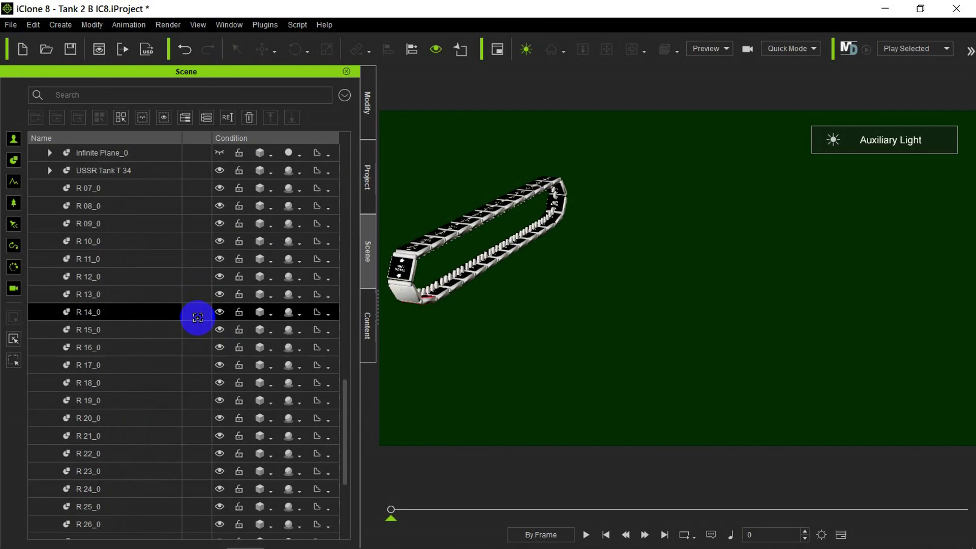
{"action": "left_click", "coordinate": [107, 454]}
{"action": "left_click", "coordinate": [285, 209]}
{"action": "left_click", "coordinate": [279, 315]}
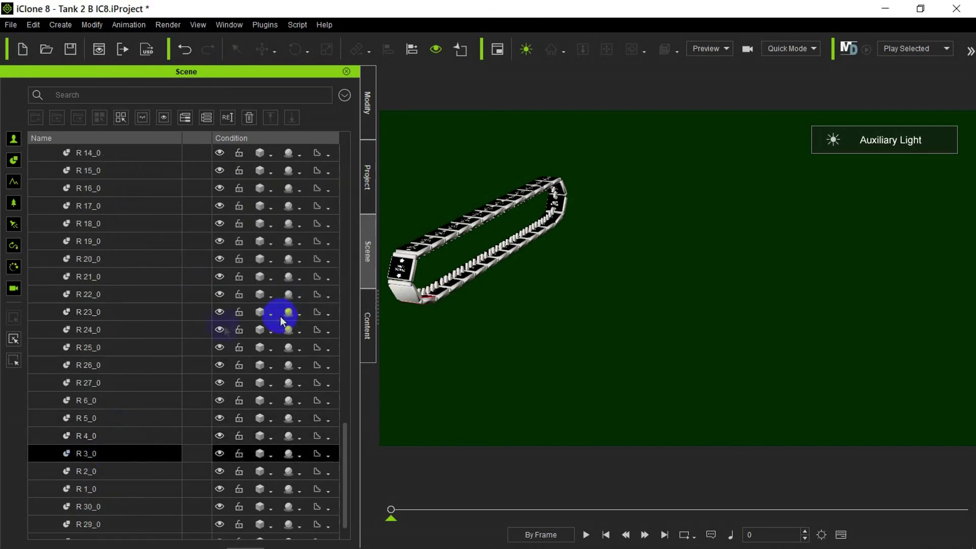
- Align Track link04 of the right track to object R 4_0, moving it only along Y
{"action": "left_click", "coordinate": [33, 24]}
{"action": "mouse_move", "coordinate": [124, 215]}
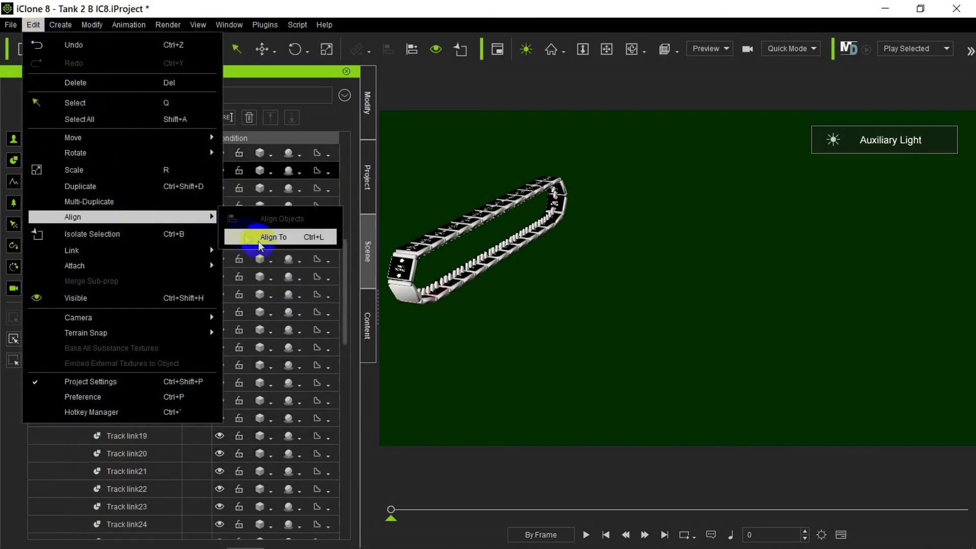
{"action": "left_click", "coordinate": [273, 235]}
{"action": "scroll", "coordinate": [161, 334], "scroll_direction": "down", "scroll_amount": 6}
{"action": "left_click", "coordinate": [98, 416]}
{"action": "left_click", "coordinate": [289, 208]}
{"action": "left_click", "coordinate": [279, 314]}
- Align Track link05 of the right track to object R 5_0 with Align To
{"action": "left_click", "coordinate": [44, 25]}
{"action": "mouse_move", "coordinate": [107, 214]}
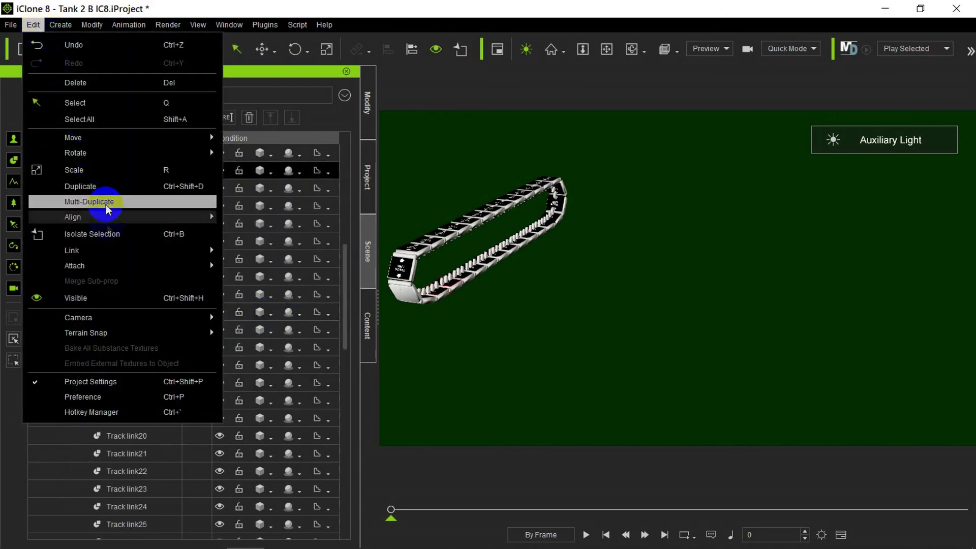
{"action": "left_click", "coordinate": [260, 238]}
{"action": "scroll", "coordinate": [199, 294], "scroll_direction": "down", "scroll_amount": 10}
{"action": "left_click", "coordinate": [120, 404]}
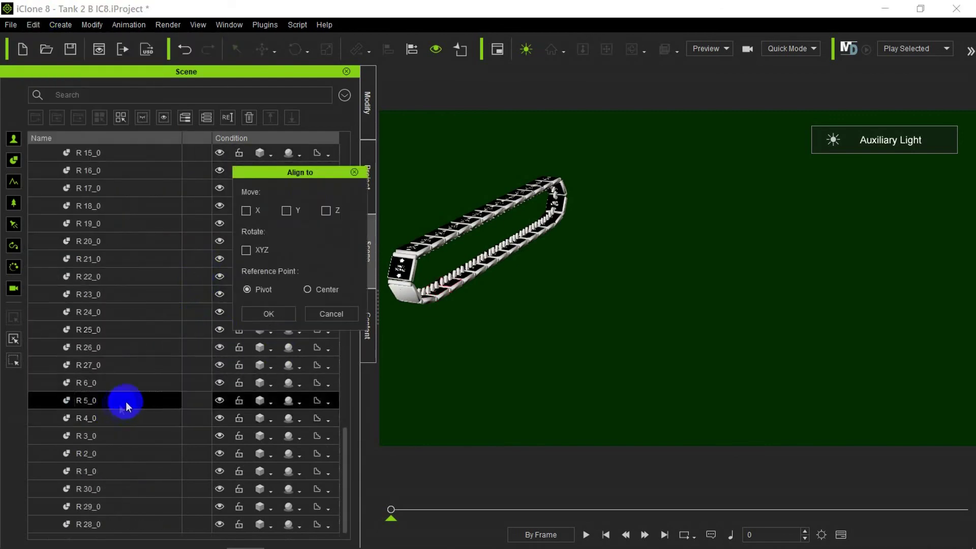
{"action": "left_click", "coordinate": [287, 310]}
- Align Track link06 of the right track to object R 6_0 with Align To
{"action": "left_click", "coordinate": [84, 170]}
{"action": "left_click", "coordinate": [33, 24]}
{"action": "mouse_move", "coordinate": [142, 218]}
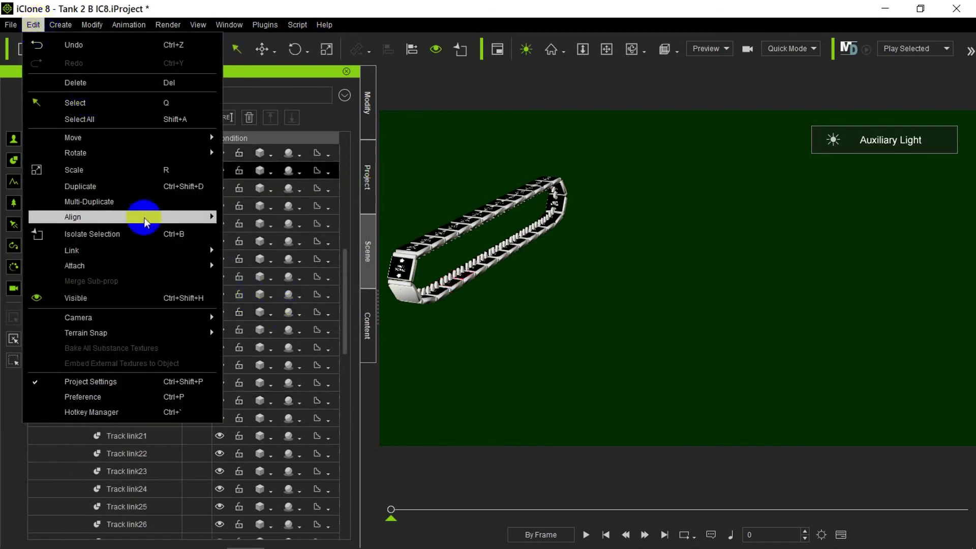
{"action": "left_click", "coordinate": [254, 238]}
{"action": "scroll", "coordinate": [204, 270], "scroll_direction": "down", "scroll_amount": 10}
{"action": "left_click", "coordinate": [122, 382]}
{"action": "left_click", "coordinate": [266, 314]}
- Align Track link07 of the right track to object R 07_0 with Align To
{"action": "left_click", "coordinate": [102, 170]}
{"action": "left_click", "coordinate": [33, 24]}
{"action": "mouse_move", "coordinate": [182, 222]}
{"action": "left_click", "coordinate": [273, 237]}
{"action": "scroll", "coordinate": [218, 318], "scroll_direction": "down", "scroll_amount": 6}
{"action": "left_click", "coordinate": [131, 328]}
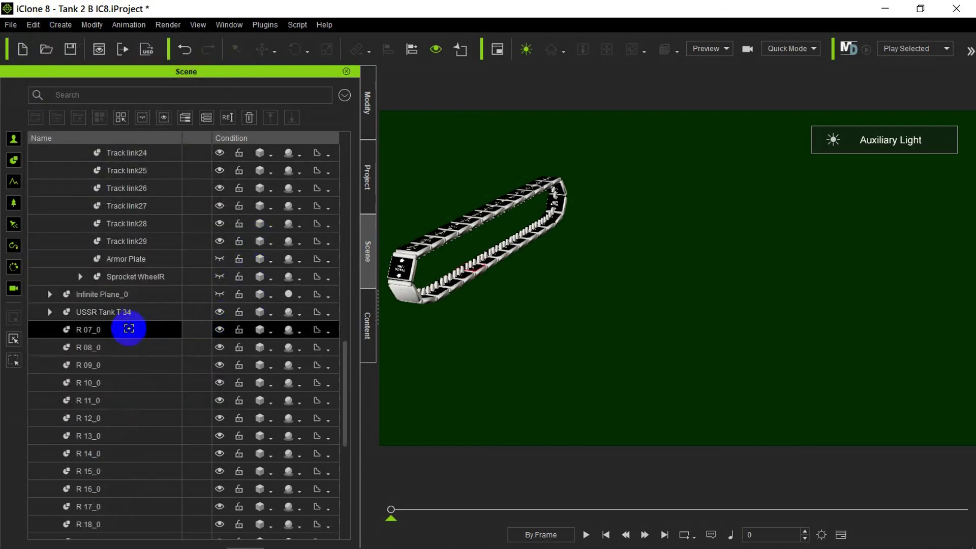
{"action": "left_click", "coordinate": [268, 314]}
- Align Track link08 of the right track to object R 08_0 with Align To
{"action": "left_click", "coordinate": [124, 206]}
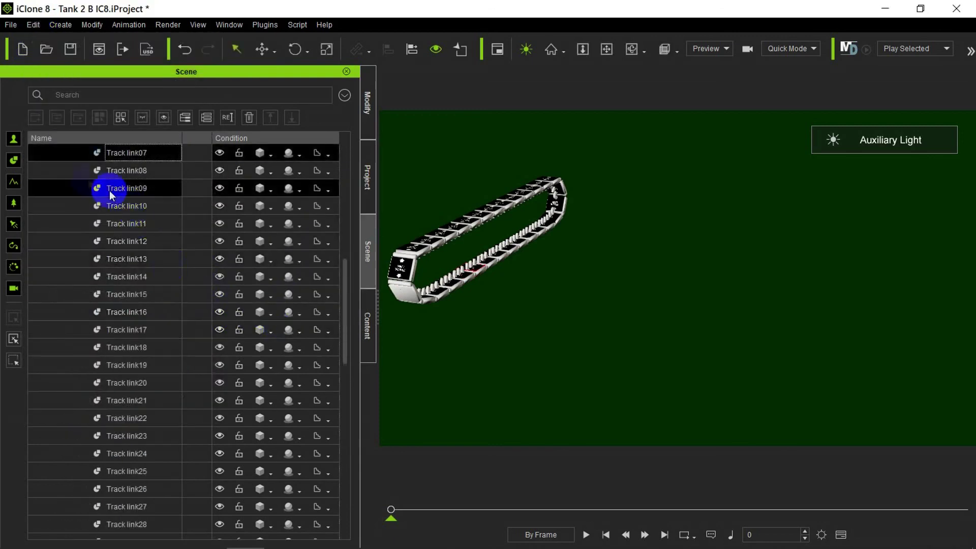
{"action": "left_click", "coordinate": [33, 25]}
{"action": "mouse_move", "coordinate": [138, 217]}
{"action": "left_click", "coordinate": [259, 237]}
{"action": "scroll", "coordinate": [203, 331], "scroll_direction": "down", "scroll_amount": 5}
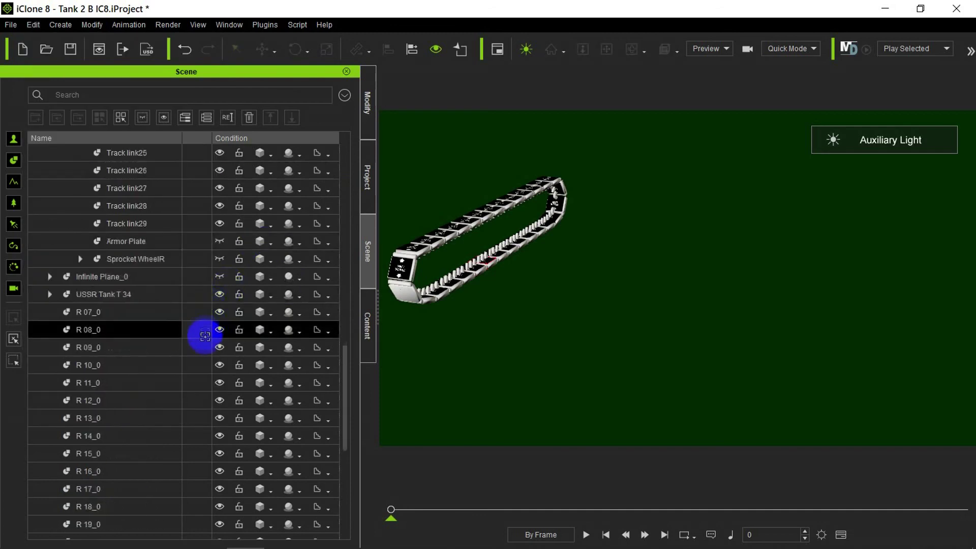
{"action": "left_click", "coordinate": [142, 223]}
{"action": "left_click", "coordinate": [268, 314]}
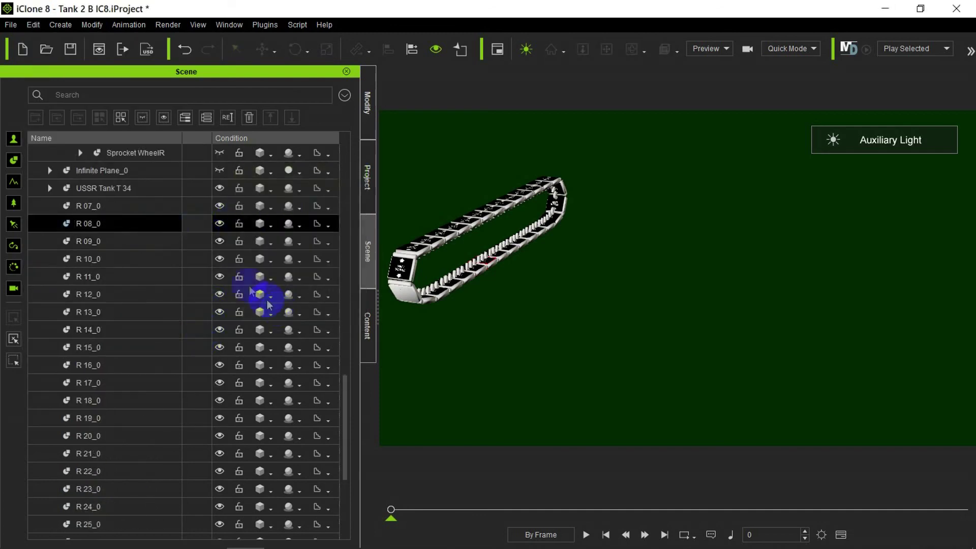
- Align Track link09 of the right track to object R 09_0, moving it only along Y
{"action": "left_click", "coordinate": [33, 24]}
{"action": "mouse_move", "coordinate": [193, 217]}
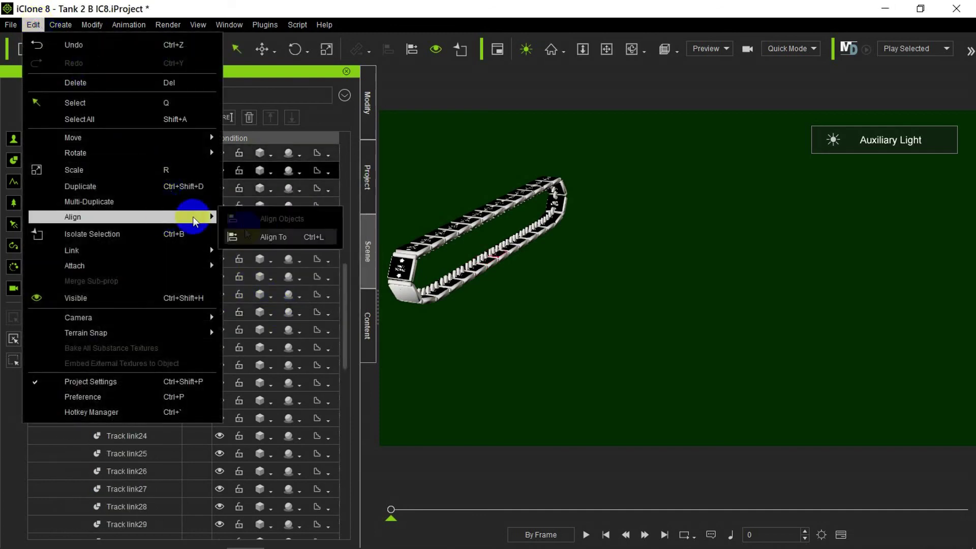
{"action": "left_click", "coordinate": [264, 234]}
{"action": "scroll", "coordinate": [157, 364], "scroll_direction": "down", "scroll_amount": 5}
{"action": "left_click", "coordinate": [136, 382]}
{"action": "left_click", "coordinate": [289, 210]}
{"action": "left_click", "coordinate": [269, 314]}
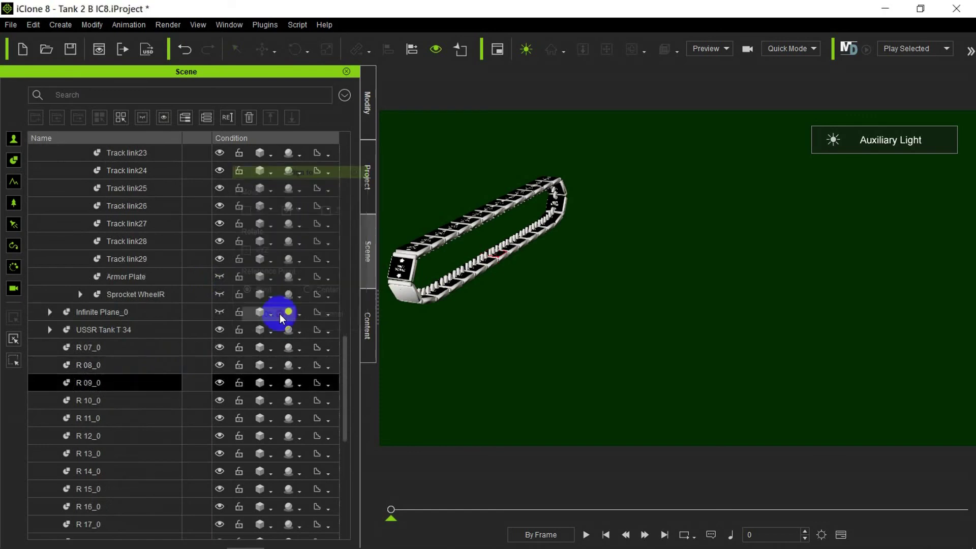
- Align Track link10 of the right track to object R 10_0 with Align To
{"action": "scroll", "coordinate": [279, 317], "scroll_direction": "up", "scroll_amount": 5}
{"action": "left_click", "coordinate": [108, 171]}
{"action": "left_click", "coordinate": [33, 25]}
{"action": "mouse_move", "coordinate": [193, 216]}
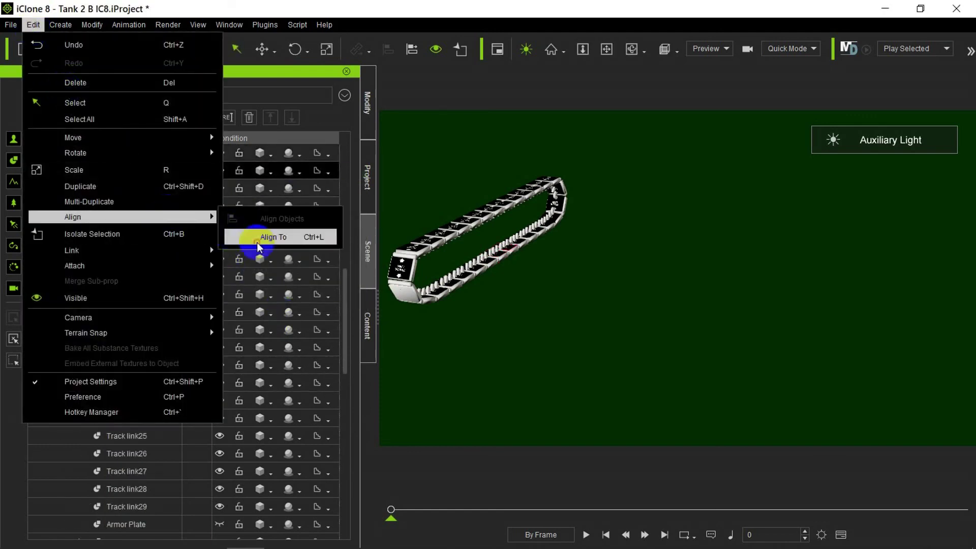
{"action": "left_click", "coordinate": [265, 234]}
{"action": "scroll", "coordinate": [163, 312], "scroll_direction": "down", "scroll_amount": 5}
{"action": "left_click", "coordinate": [125, 383]}
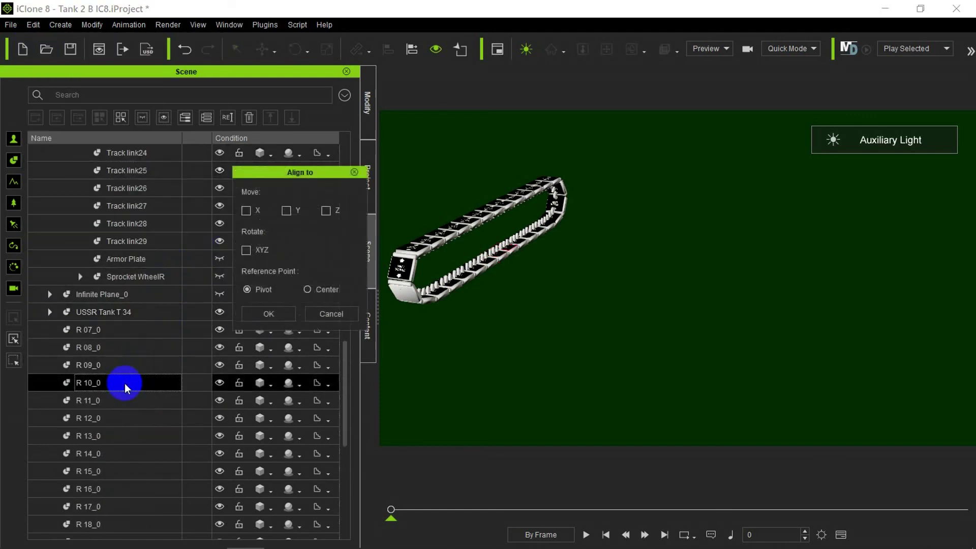
{"action": "left_click", "coordinate": [268, 313]}
- Align Track link11 of the right track to object R 11_0 with Align To
{"action": "left_click", "coordinate": [56, 171]}
{"action": "left_click", "coordinate": [33, 24]}
{"action": "mouse_move", "coordinate": [193, 216]}
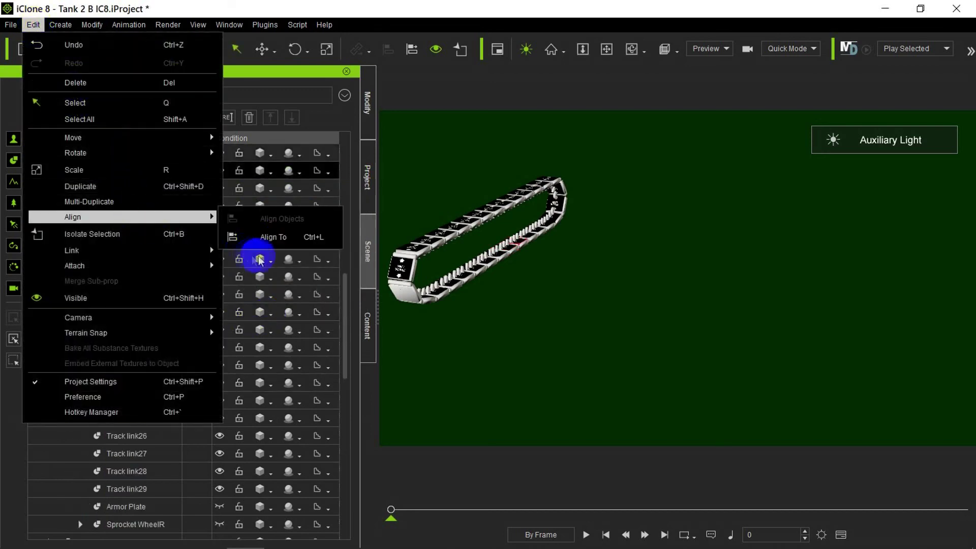
{"action": "left_click", "coordinate": [272, 237]}
{"action": "scroll", "coordinate": [170, 331], "scroll_direction": "down", "scroll_amount": 10}
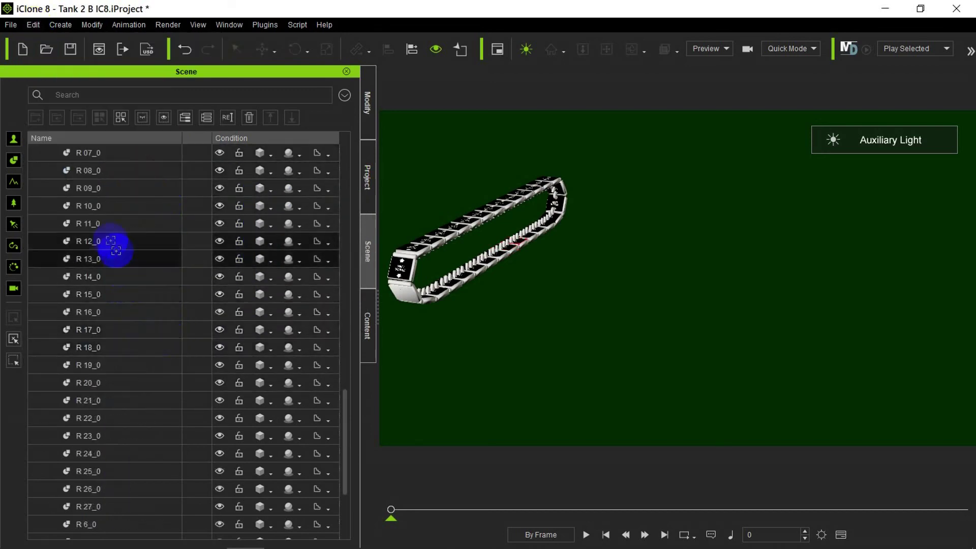
{"action": "left_click", "coordinate": [171, 230]}
{"action": "left_click", "coordinate": [268, 314]}
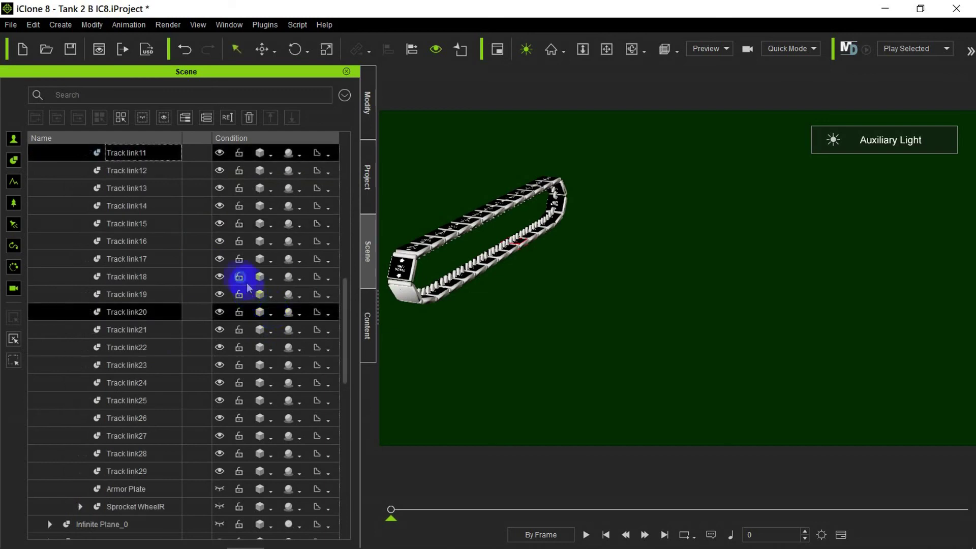
- Align Track link12 of the right track to object R 12_0 with Align To
{"action": "left_click", "coordinate": [79, 169]}
{"action": "left_click", "coordinate": [33, 24]}
{"action": "mouse_move", "coordinate": [186, 219]}
{"action": "left_click", "coordinate": [273, 236]}
{"action": "scroll", "coordinate": [187, 337], "scroll_direction": "down", "scroll_amount": 5}
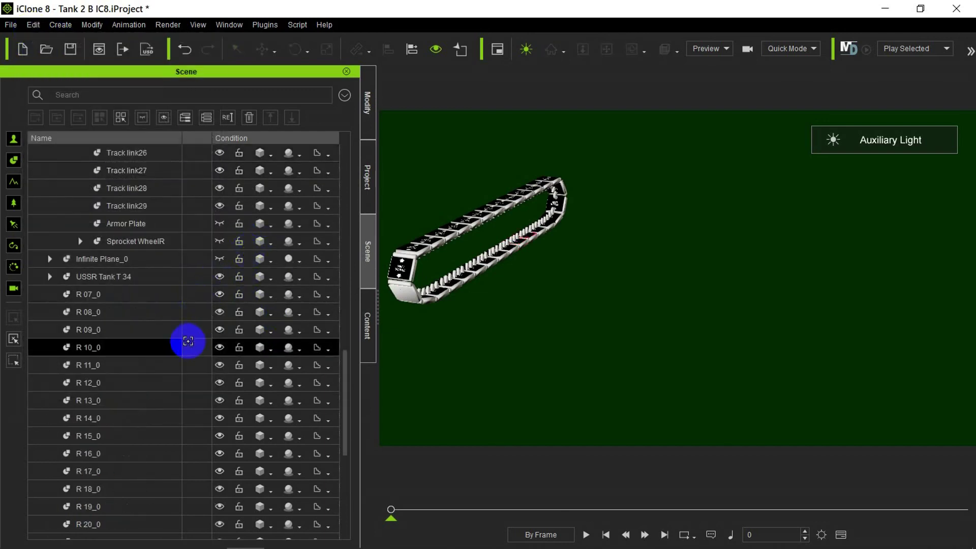
{"action": "left_click", "coordinate": [130, 381]}
{"action": "left_click", "coordinate": [278, 317]}
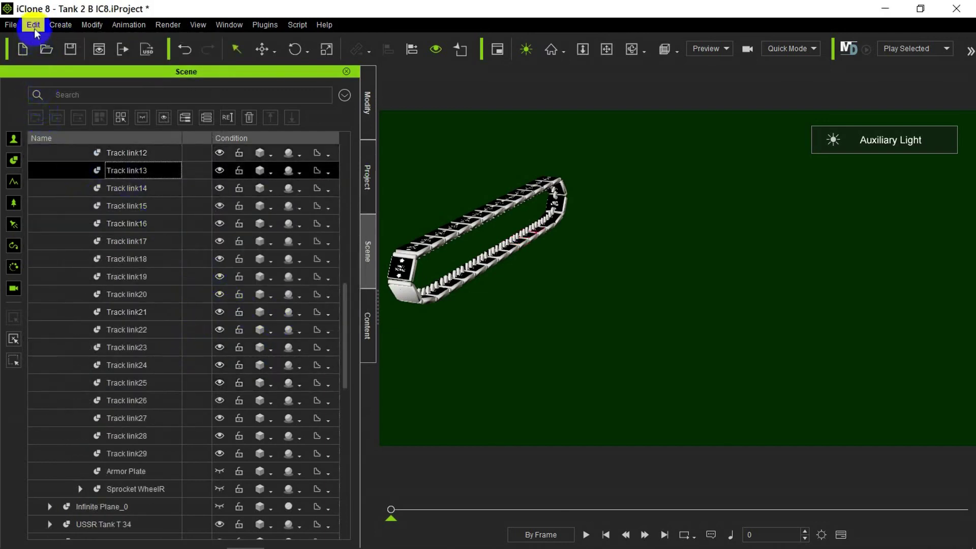
- Align Track link13 of the right track to object R 13_0 with Align To
{"action": "left_click", "coordinate": [35, 29]}
{"action": "mouse_move", "coordinate": [151, 218]}
{"action": "left_click", "coordinate": [254, 235]}
{"action": "scroll", "coordinate": [127, 347], "scroll_direction": "down", "scroll_amount": 6}
{"action": "left_click", "coordinate": [104, 331]}
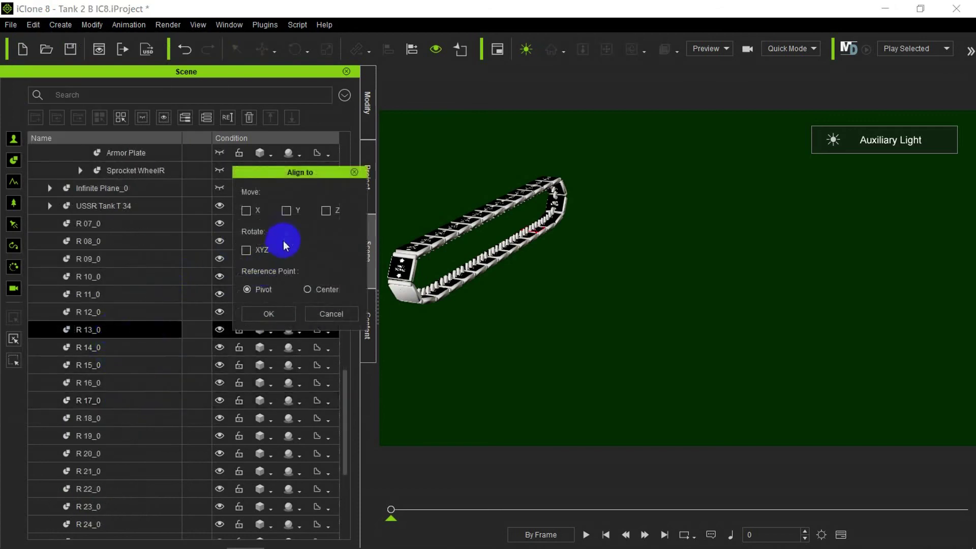
{"action": "left_click", "coordinate": [272, 311]}
- Align Track link14 of the right track to object R 14_0 with Align To
{"action": "left_click", "coordinate": [70, 163]}
{"action": "left_click", "coordinate": [33, 24]}
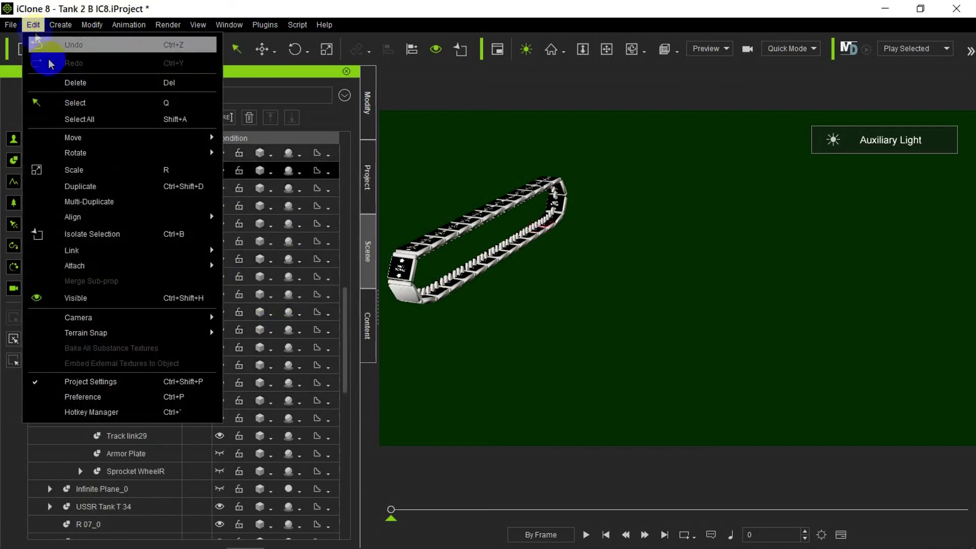
{"action": "mouse_move", "coordinate": [152, 217]}
{"action": "left_click", "coordinate": [275, 235]}
{"action": "scroll", "coordinate": [149, 383], "scroll_direction": "down", "scroll_amount": 6}
{"action": "left_click", "coordinate": [131, 329]}
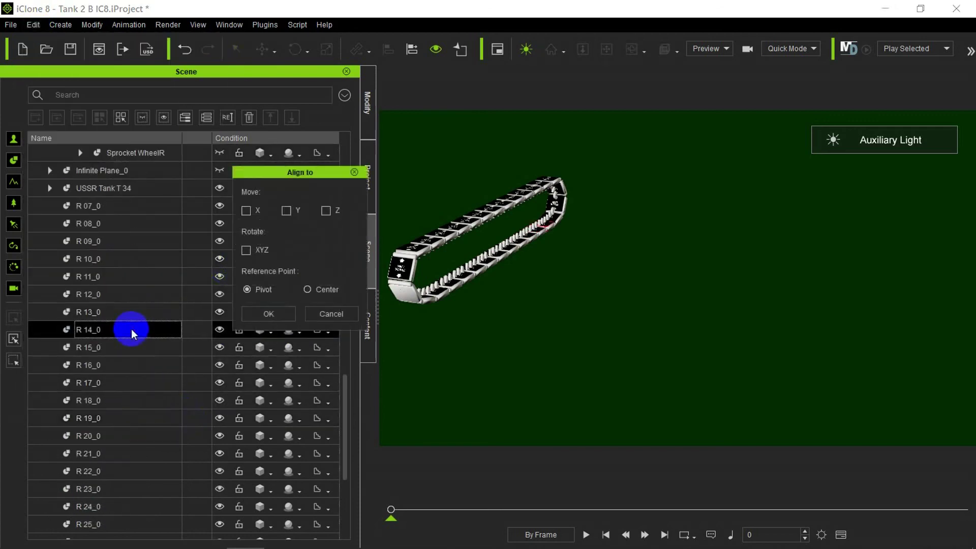
{"action": "left_click", "coordinate": [269, 314]}
- Align Track link14 of the right track to object R 15_0 with Align To
{"action": "left_click", "coordinate": [33, 25]}
{"action": "mouse_move", "coordinate": [163, 218]}
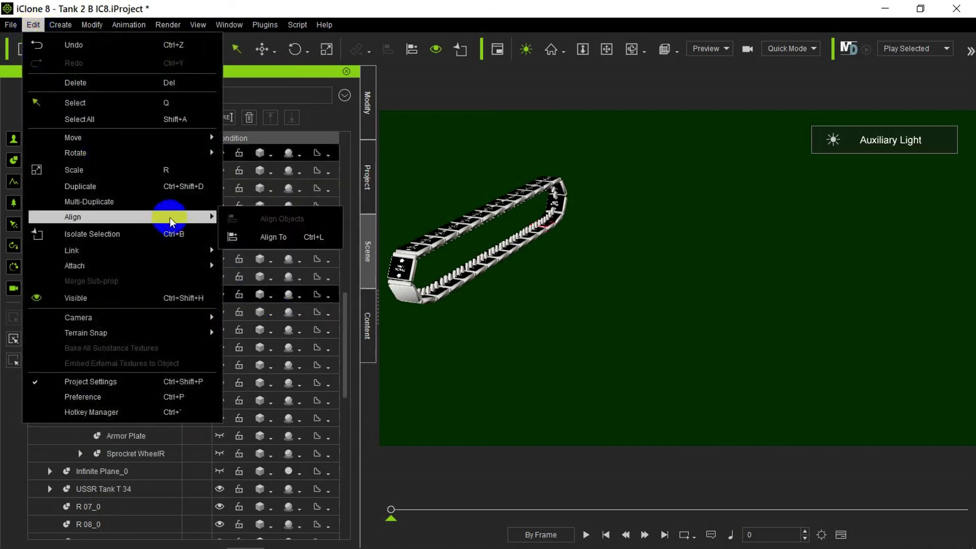
{"action": "left_click", "coordinate": [274, 235]}
{"action": "scroll", "coordinate": [246, 243], "scroll_direction": "down", "scroll_amount": 6}
{"action": "left_click", "coordinate": [163, 330]}
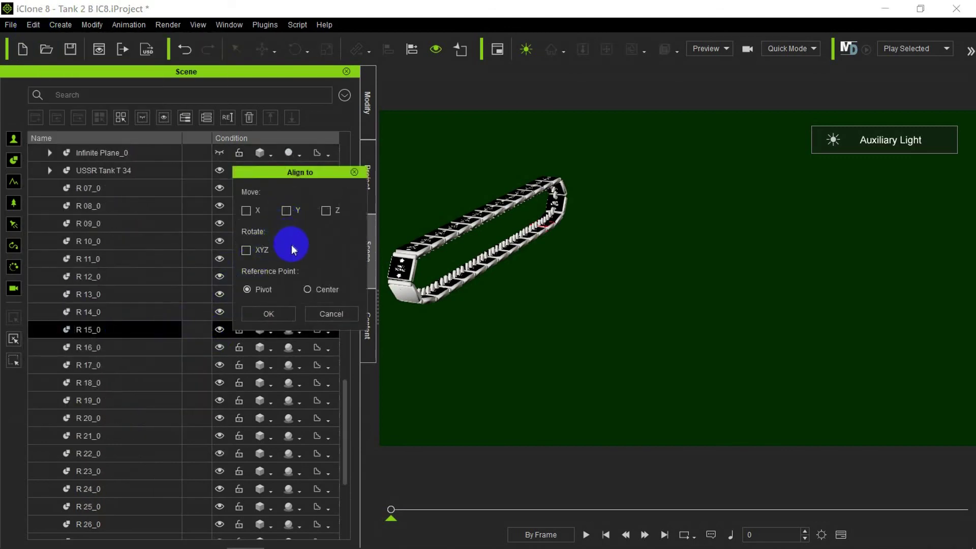
{"action": "left_click", "coordinate": [268, 314]}
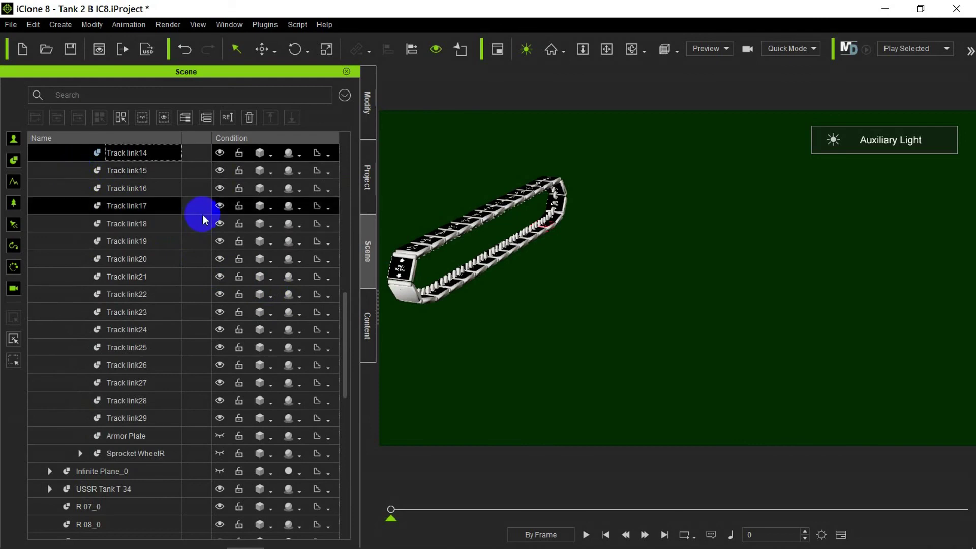
- Align Track link15 of the right track to object R 15_0, moving it only along Y
{"action": "left_click", "coordinate": [81, 171]}
{"action": "left_click", "coordinate": [33, 25]}
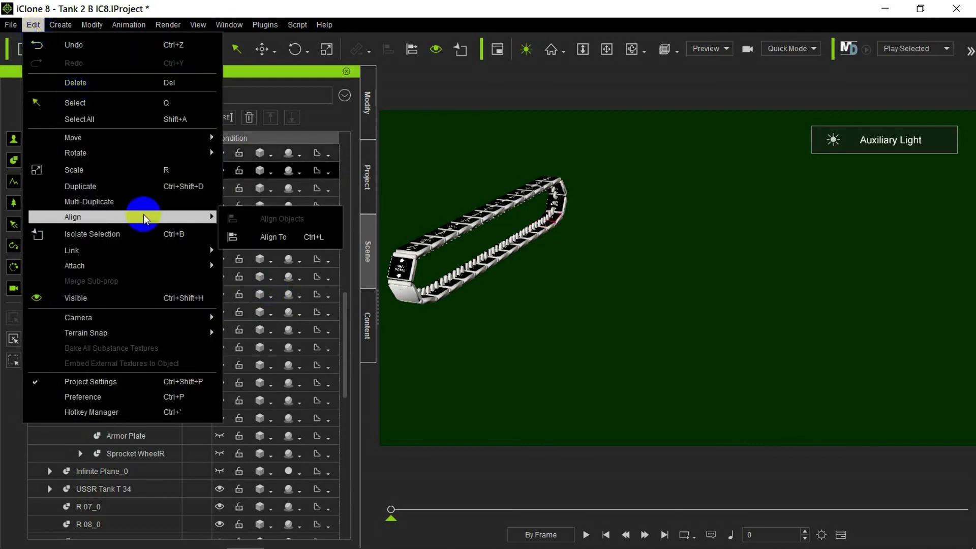
{"action": "mouse_move", "coordinate": [152, 218]}
{"action": "left_click", "coordinate": [275, 236]}
{"action": "scroll", "coordinate": [239, 435], "scroll_direction": "down", "scroll_amount": 5}
{"action": "left_click", "coordinate": [135, 400]}
{"action": "left_click", "coordinate": [291, 211]}
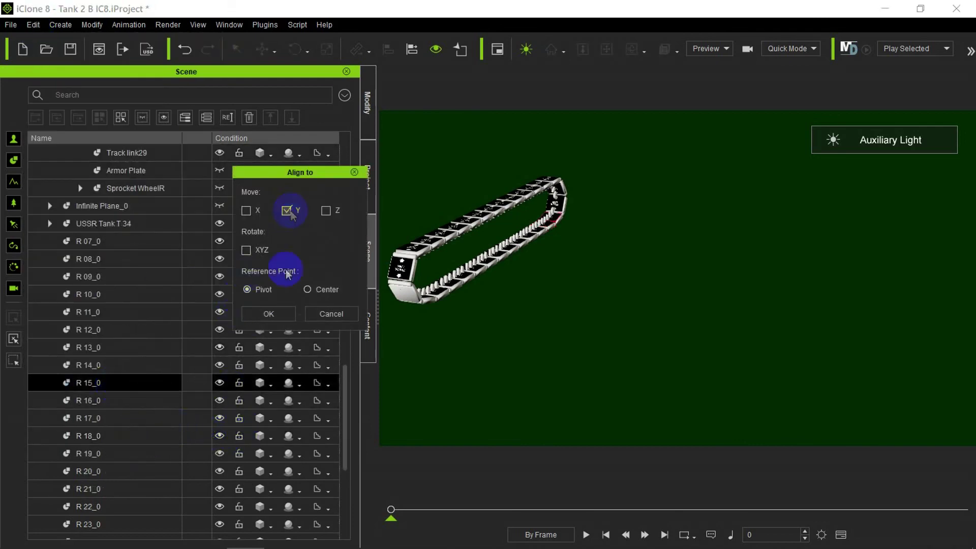
{"action": "left_click", "coordinate": [279, 315]}
- Reselect Track link14 of the right track and realign it to its matching object R 14_0
{"action": "scroll", "coordinate": [131, 178], "scroll_direction": "up", "scroll_amount": 1}
{"action": "left_click", "coordinate": [131, 189]}
{"action": "scroll", "coordinate": [152, 224], "scroll_direction": "down", "scroll_amount": 1}
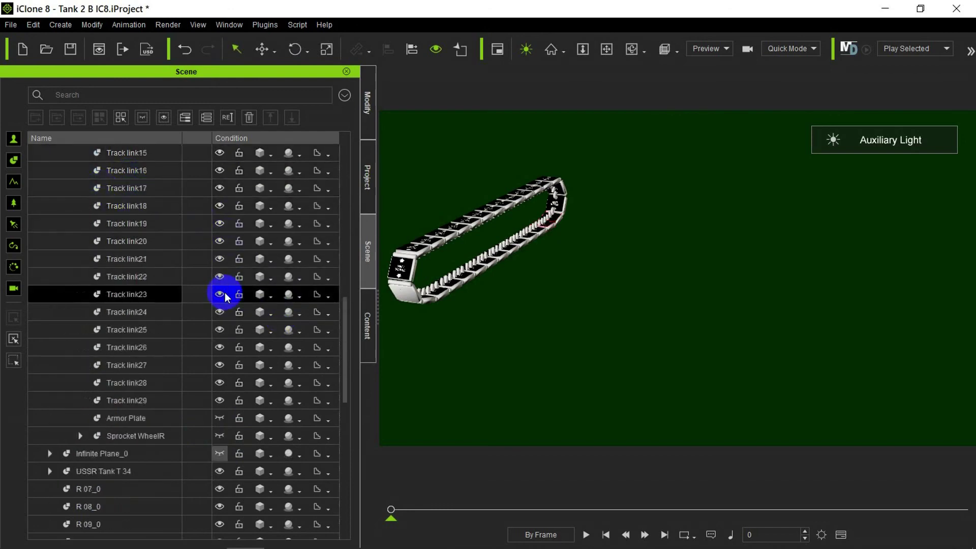
{"action": "scroll", "coordinate": [225, 294], "scroll_direction": "up", "scroll_amount": 2}
{"action": "left_click", "coordinate": [33, 25]}
{"action": "mouse_move", "coordinate": [146, 218]}
{"action": "left_click", "coordinate": [274, 235]}
{"action": "scroll", "coordinate": [240, 408], "scroll_direction": "down", "scroll_amount": 5}
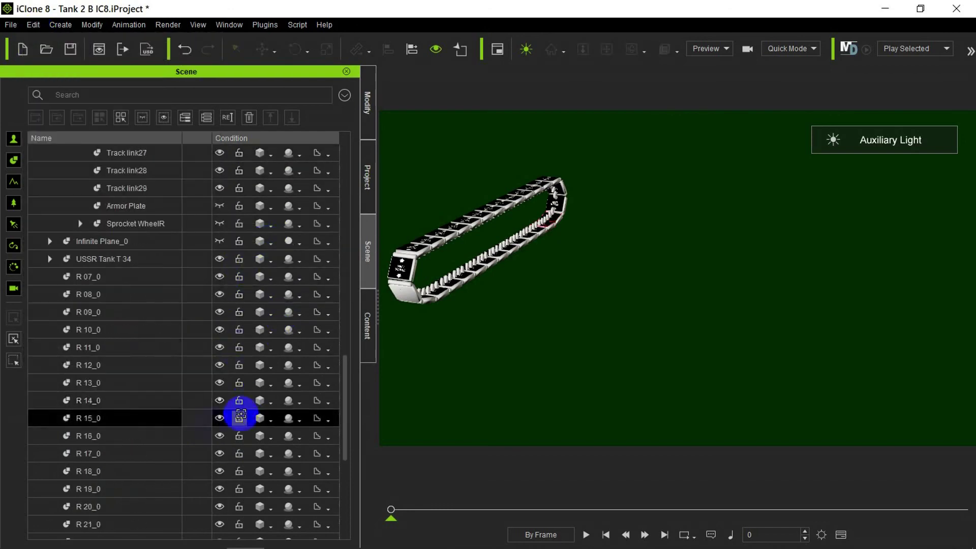
{"action": "left_click", "coordinate": [113, 401]}
{"action": "left_click", "coordinate": [288, 311]}
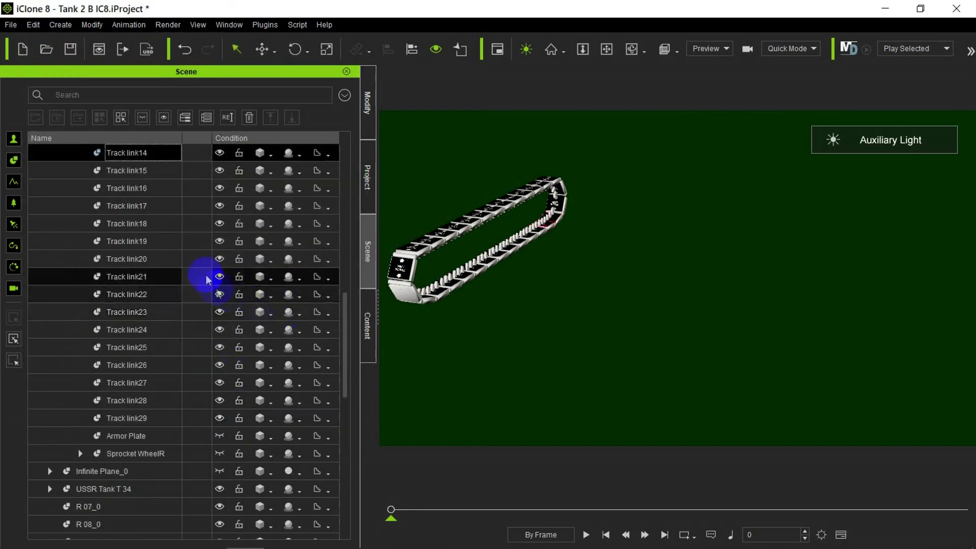
- Align Track link16 of the right track to object R 16_0, moving it only along Y
{"action": "left_click", "coordinate": [33, 24]}
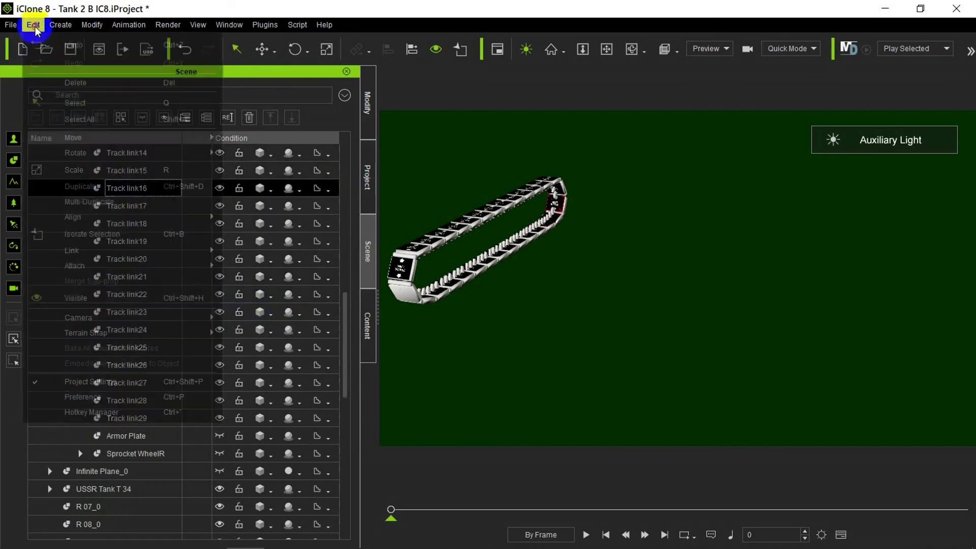
{"action": "left_click", "coordinate": [280, 249]}
{"action": "scroll", "coordinate": [168, 305], "scroll_direction": "down", "scroll_amount": 5}
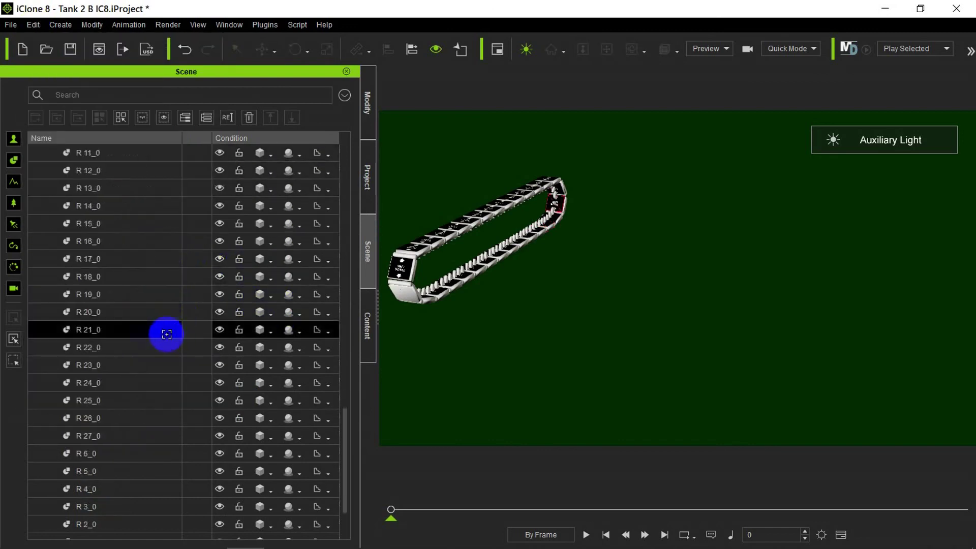
{"action": "left_click", "coordinate": [113, 241]}
{"action": "left_click", "coordinate": [285, 210]}
{"action": "left_click", "coordinate": [283, 312]}
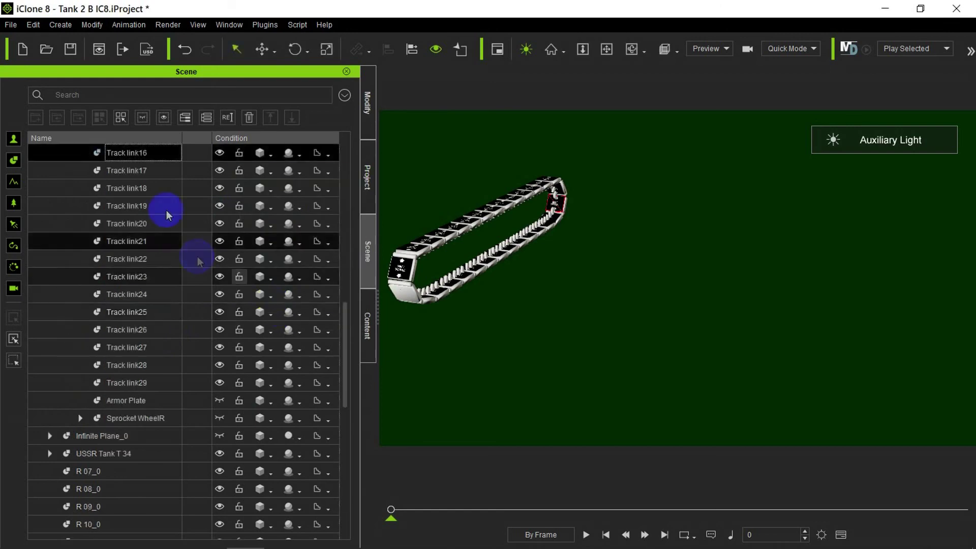
- Align Track link17 of the right track to object R 17_0, moving it only along Y
{"action": "left_click", "coordinate": [33, 24]}
{"action": "mouse_move", "coordinate": [144, 216]}
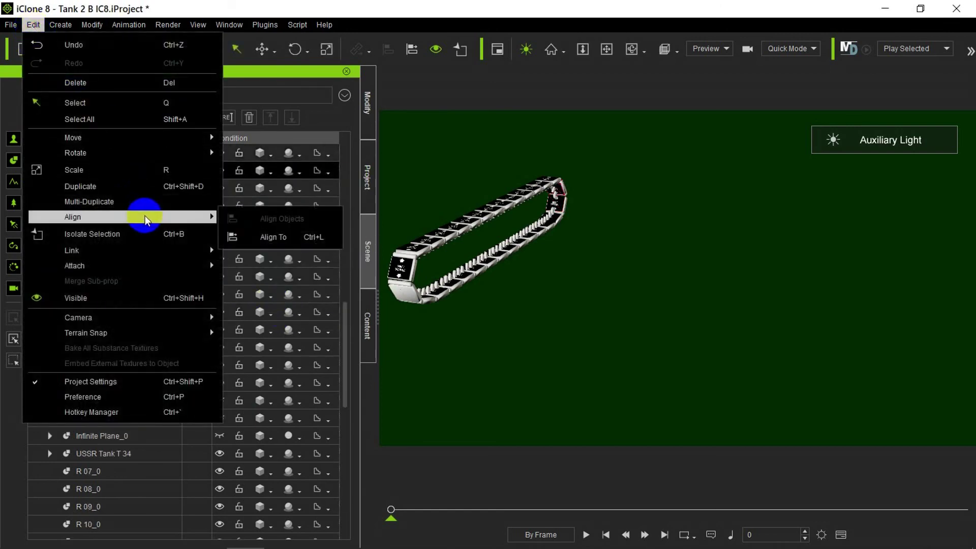
{"action": "left_click", "coordinate": [267, 234]}
{"action": "scroll", "coordinate": [216, 392], "scroll_direction": "down", "scroll_amount": 5}
{"action": "left_click", "coordinate": [127, 383]}
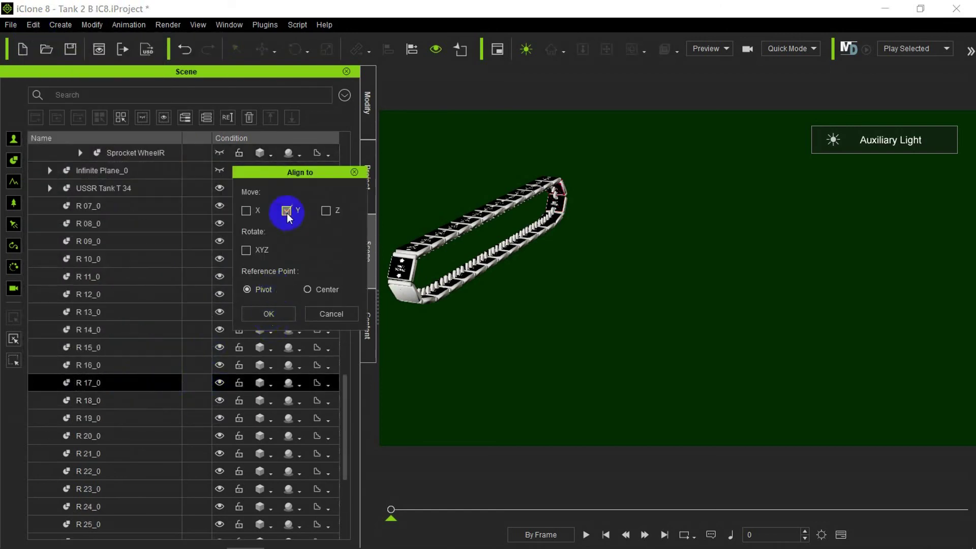
{"action": "left_click", "coordinate": [268, 313]}
- Align Track link18 of the right track to object R 18_0 with Align To
{"action": "left_click", "coordinate": [76, 171]}
{"action": "left_click", "coordinate": [33, 24]}
{"action": "mouse_move", "coordinate": [144, 217]}
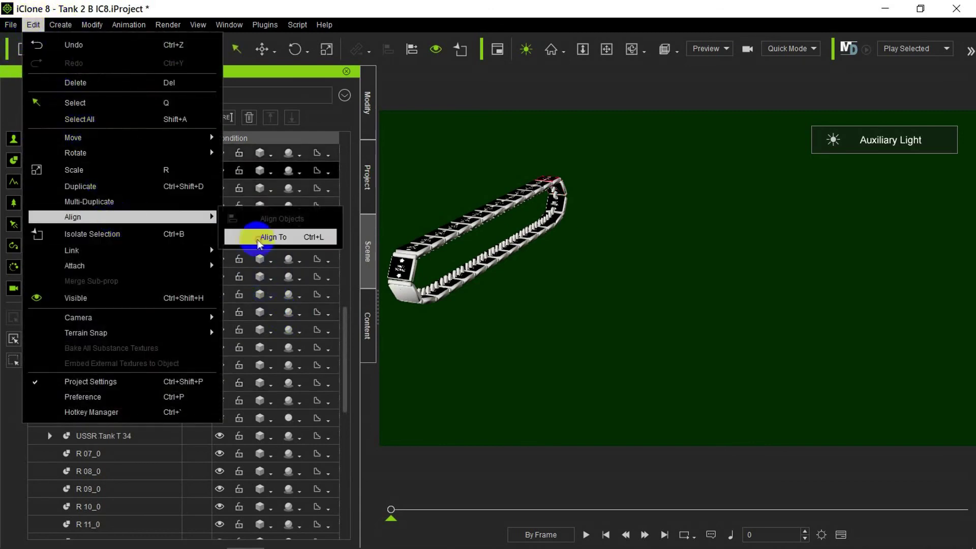
{"action": "left_click", "coordinate": [259, 243]}
{"action": "left_click", "coordinate": [109, 384]}
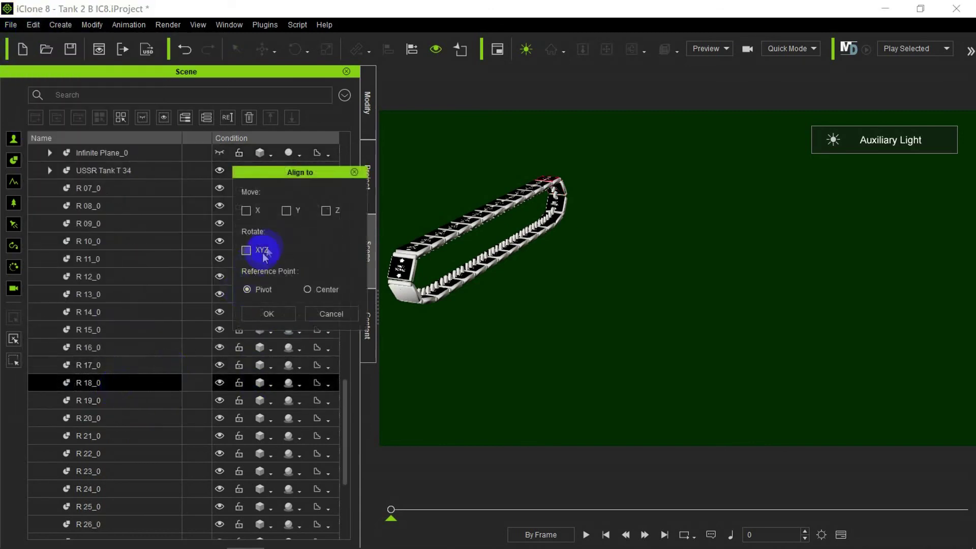
{"action": "left_click", "coordinate": [282, 311]}
- Align Track link19 of the right track to object R 19_0, moving it only along Y
{"action": "left_click", "coordinate": [33, 25]}
{"action": "mouse_move", "coordinate": [141, 218]}
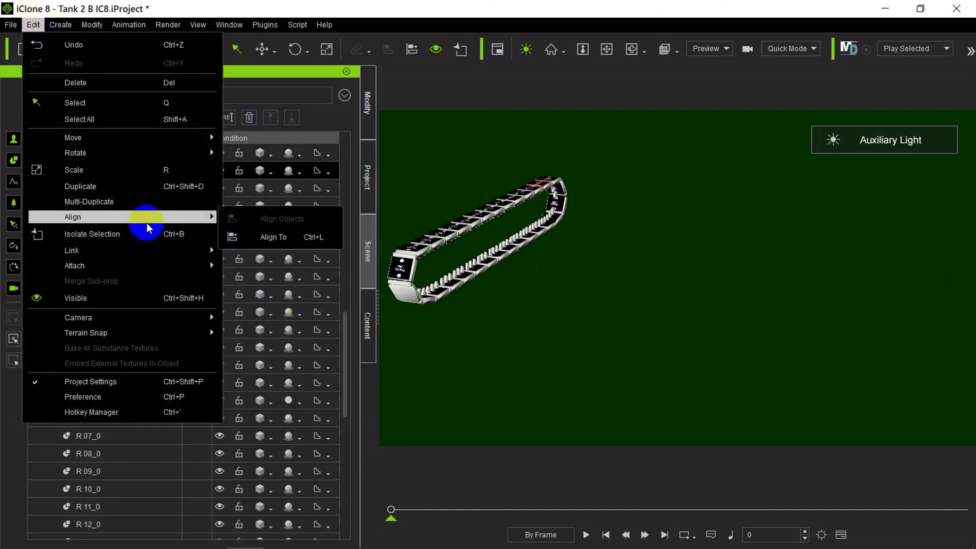
{"action": "left_click", "coordinate": [259, 243]}
{"action": "left_click", "coordinate": [133, 383]}
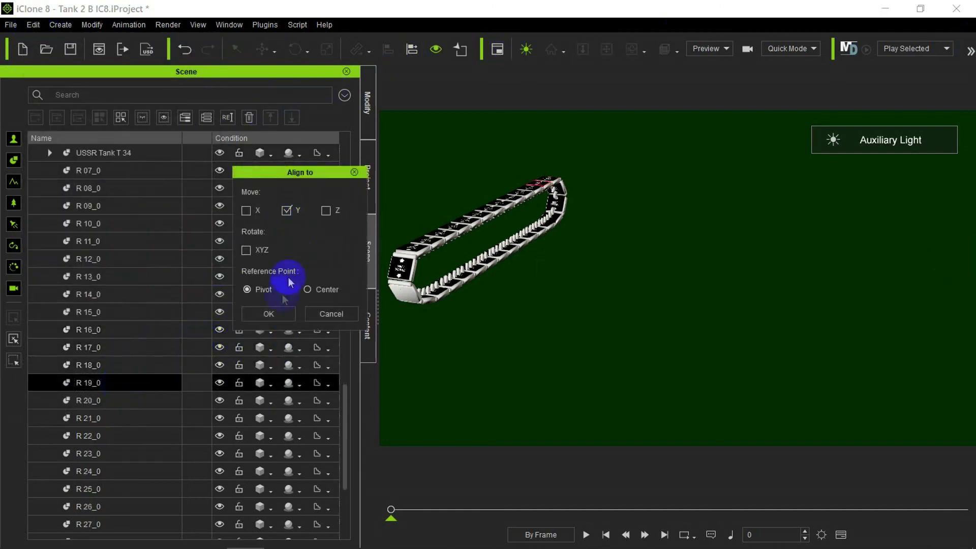
{"action": "left_click", "coordinate": [268, 313]}
- Align Track link20 of the right track to object R 20_0 with Align To
{"action": "left_click", "coordinate": [76, 165]}
{"action": "left_click", "coordinate": [33, 25]}
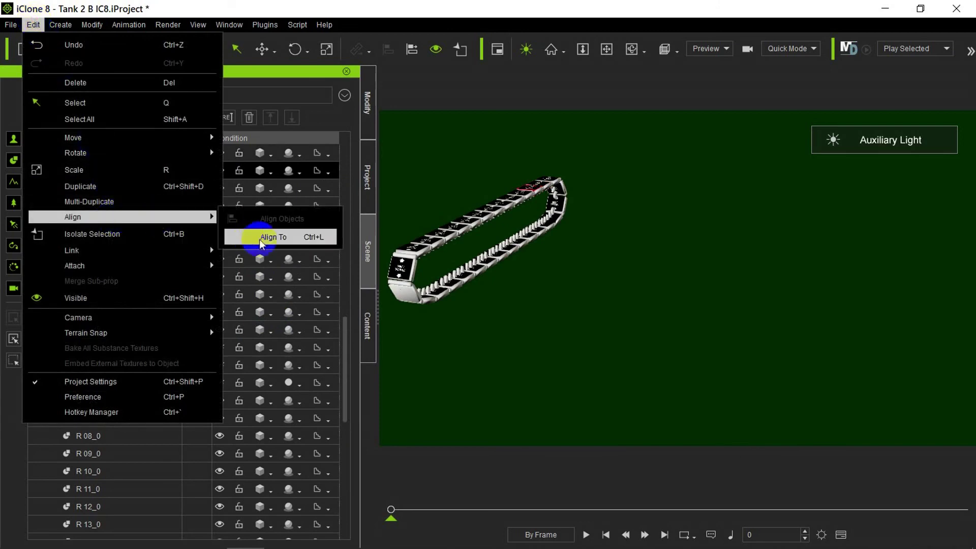
{"action": "left_click", "coordinate": [260, 243]}
{"action": "left_click", "coordinate": [127, 385]}
{"action": "left_click", "coordinate": [268, 314]}
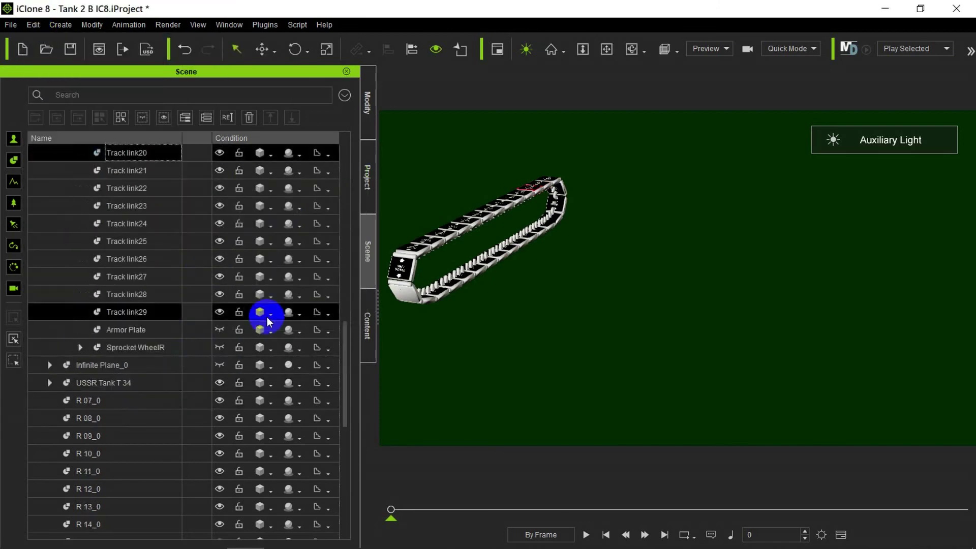
- Align Track link21 of the right track to object R 21_0 with Align To
{"action": "left_click", "coordinate": [76, 165]}
{"action": "left_click", "coordinate": [33, 24]}
{"action": "mouse_move", "coordinate": [204, 226]}
{"action": "left_click", "coordinate": [274, 237]}
{"action": "scroll", "coordinate": [152, 305], "scroll_direction": "down", "scroll_amount": 5}
{"action": "left_click", "coordinate": [122, 392]}
{"action": "left_click", "coordinate": [268, 313]}
- Align Track link22 of the right track to object R 22_0 with Align To
{"action": "left_click", "coordinate": [106, 174]}
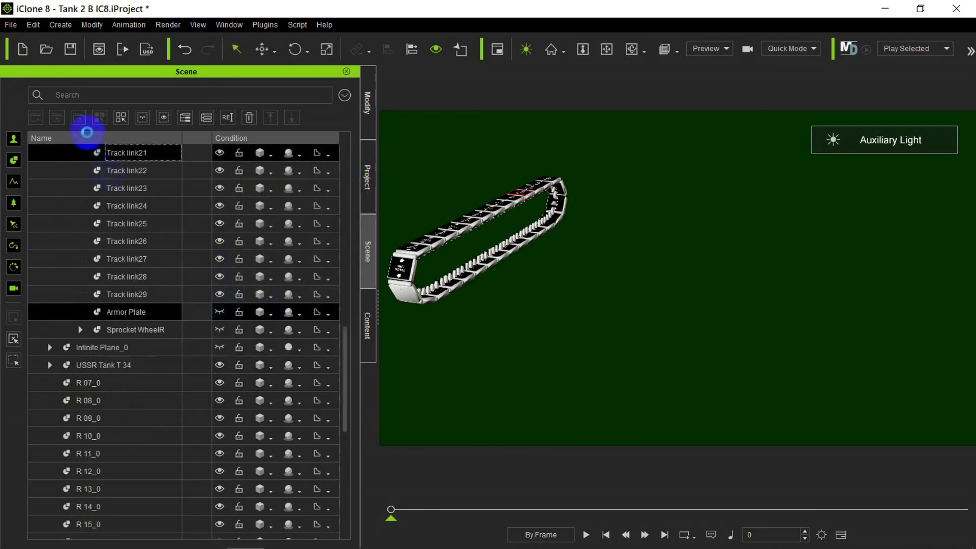
{"action": "left_click", "coordinate": [33, 24]}
{"action": "left_click", "coordinate": [257, 233]}
{"action": "scroll", "coordinate": [140, 342], "scroll_direction": "down", "scroll_amount": 5}
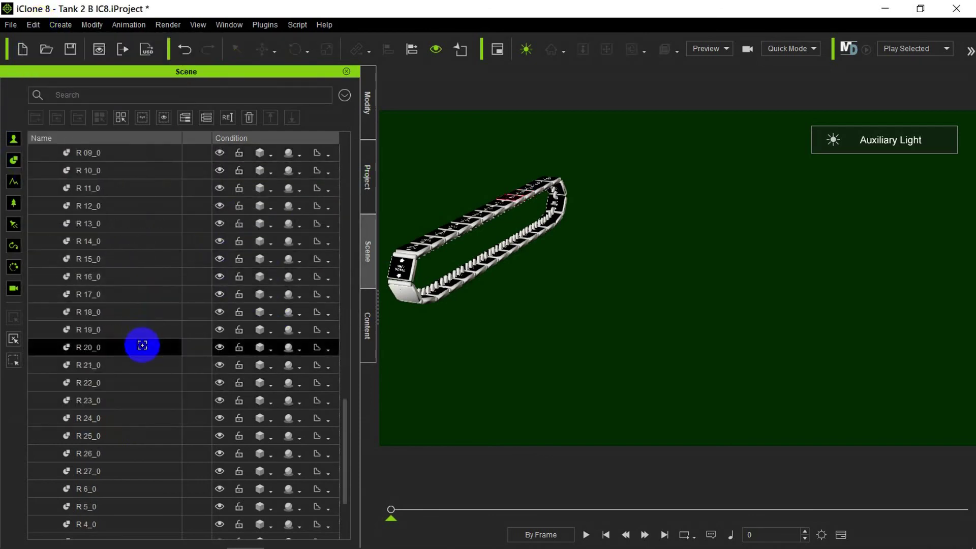
{"action": "left_click", "coordinate": [173, 380]}
{"action": "left_click", "coordinate": [276, 314]}
- Align Track link23 of the right track to object R 23_0 with Align To
{"action": "left_click", "coordinate": [104, 172]}
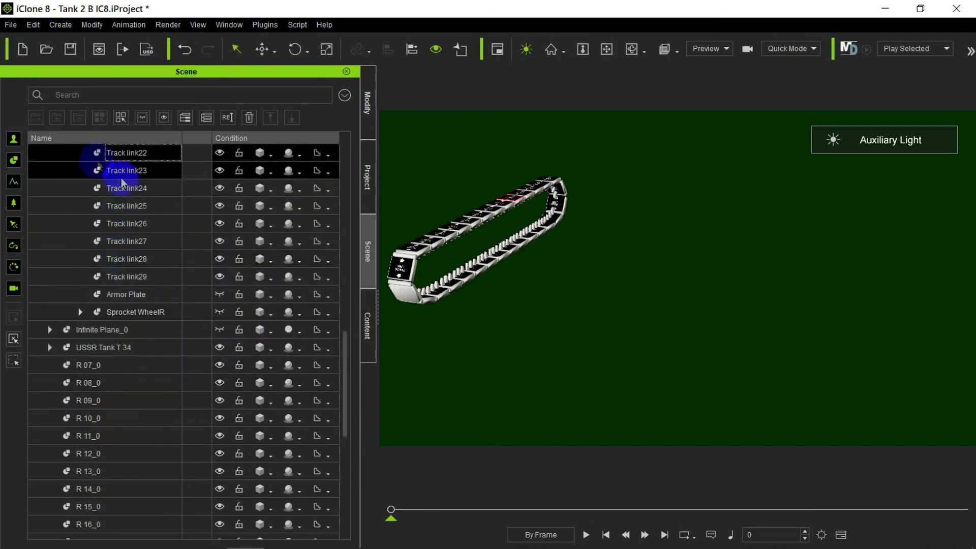
{"action": "left_click", "coordinate": [33, 24]}
{"action": "mouse_move", "coordinate": [118, 216]}
{"action": "left_click", "coordinate": [258, 233]}
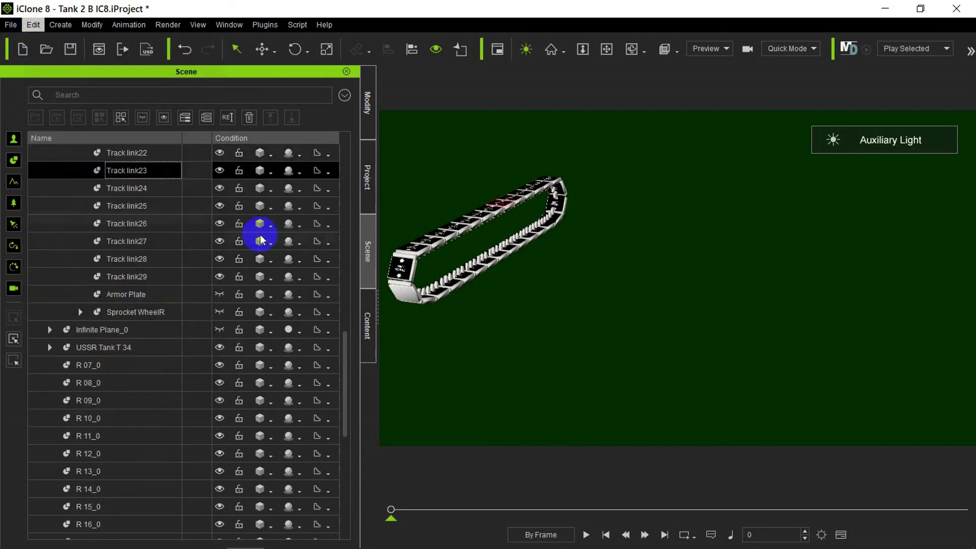
{"action": "scroll", "coordinate": [168, 361], "scroll_direction": "down", "scroll_amount": 4}
{"action": "left_click", "coordinate": [137, 435]}
{"action": "left_click", "coordinate": [269, 314]}
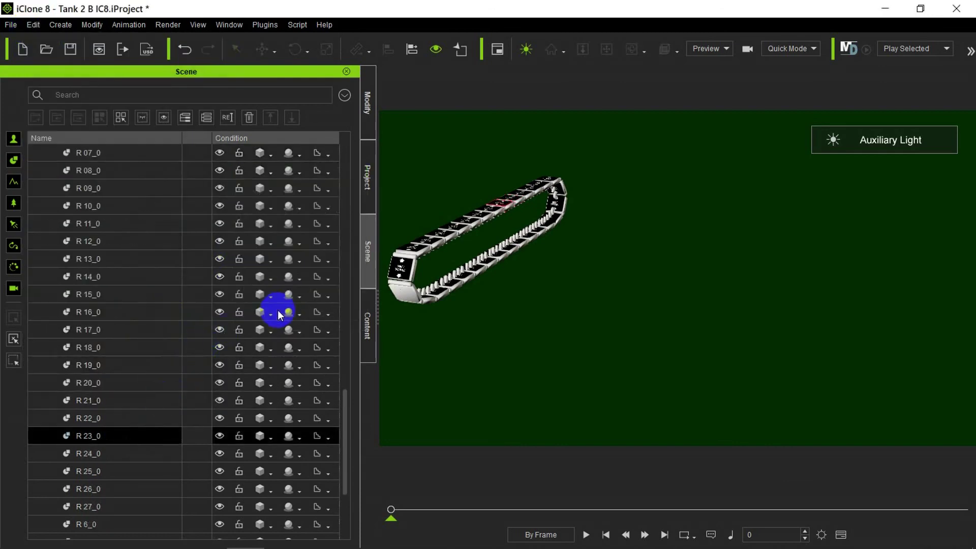
- Align Track link24 of the right track to object R 24_0 with Align To
{"action": "left_click", "coordinate": [160, 172]}
{"action": "left_click", "coordinate": [38, 26]}
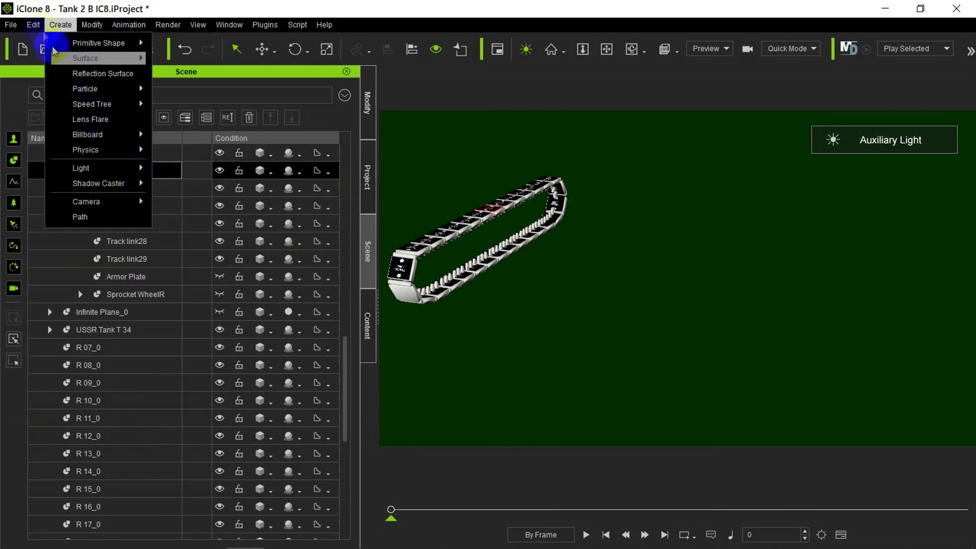
{"action": "mouse_move", "coordinate": [122, 212]}
{"action": "left_click", "coordinate": [259, 233]}
{"action": "scroll", "coordinate": [127, 403], "scroll_direction": "down", "scroll_amount": 4}
{"action": "left_click", "coordinate": [110, 447]}
{"action": "left_click", "coordinate": [269, 312]}
- Align Track link25 of the right track to object R 25_0 with Align To
{"action": "left_click", "coordinate": [72, 171]}
{"action": "left_click", "coordinate": [33, 25]}
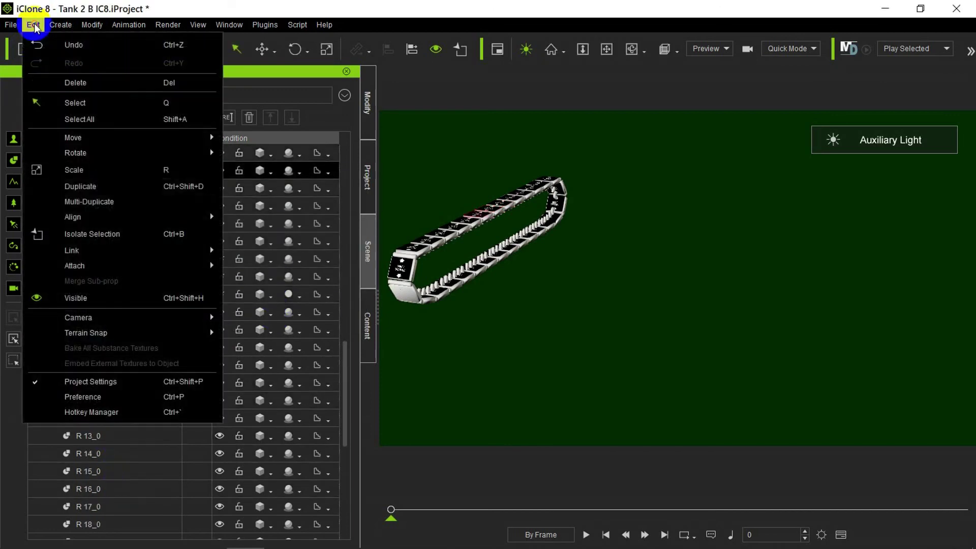
{"action": "left_click", "coordinate": [273, 237]}
{"action": "scroll", "coordinate": [137, 356], "scroll_direction": "down", "scroll_amount": 3}
{"action": "left_click", "coordinate": [122, 489]}
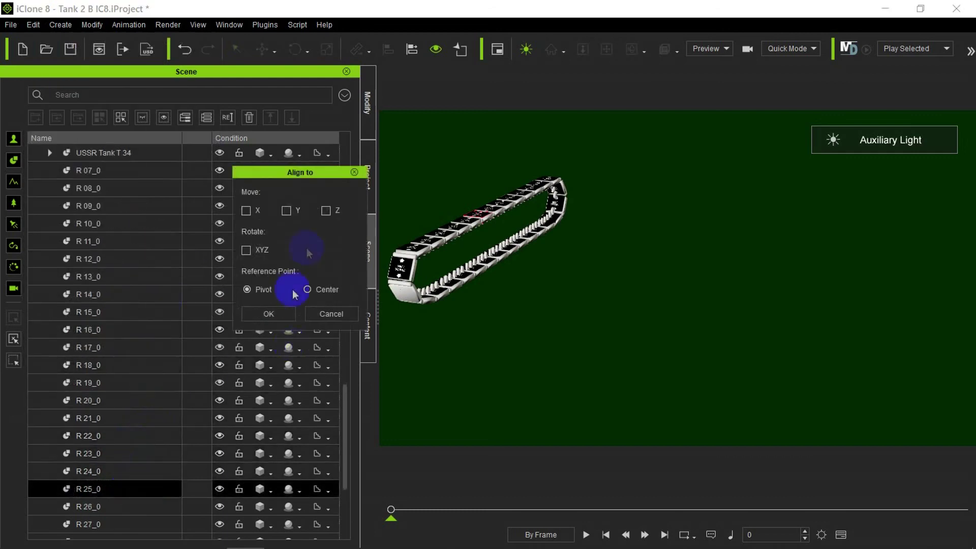
{"action": "left_click", "coordinate": [269, 313]}
- Align Track link26 of the right track to object R 26_0 with Align To
{"action": "left_click", "coordinate": [81, 172]}
{"action": "left_click", "coordinate": [33, 25]}
{"action": "mouse_move", "coordinate": [193, 216]}
{"action": "left_click", "coordinate": [273, 237]}
{"action": "scroll", "coordinate": [142, 396], "scroll_direction": "down", "scroll_amount": 5}
{"action": "left_click", "coordinate": [130, 435]}
{"action": "left_click", "coordinate": [239, 315]}
- Align Track link27 of the right track to object R 27_0 with Align To
{"action": "left_click", "coordinate": [79, 171]}
{"action": "left_click", "coordinate": [33, 25]}
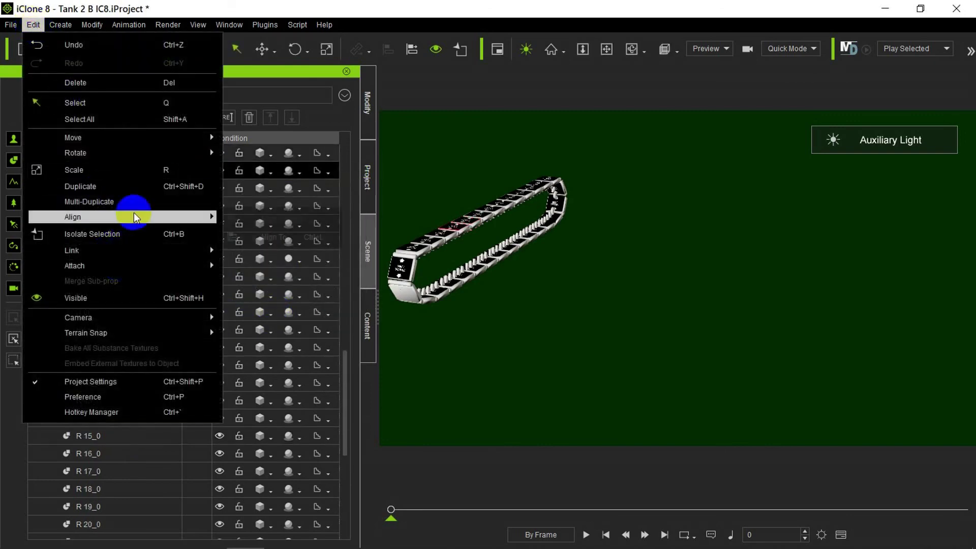
{"action": "left_click", "coordinate": [244, 236]}
{"action": "scroll", "coordinate": [203, 330], "scroll_direction": "down", "scroll_amount": 5}
{"action": "left_click", "coordinate": [135, 366]}
{"action": "left_click", "coordinate": [268, 313]}
- Align Track link28 of the right track to object R 28_0 with Align To
{"action": "left_click", "coordinate": [82, 168]}
{"action": "left_click", "coordinate": [33, 25]}
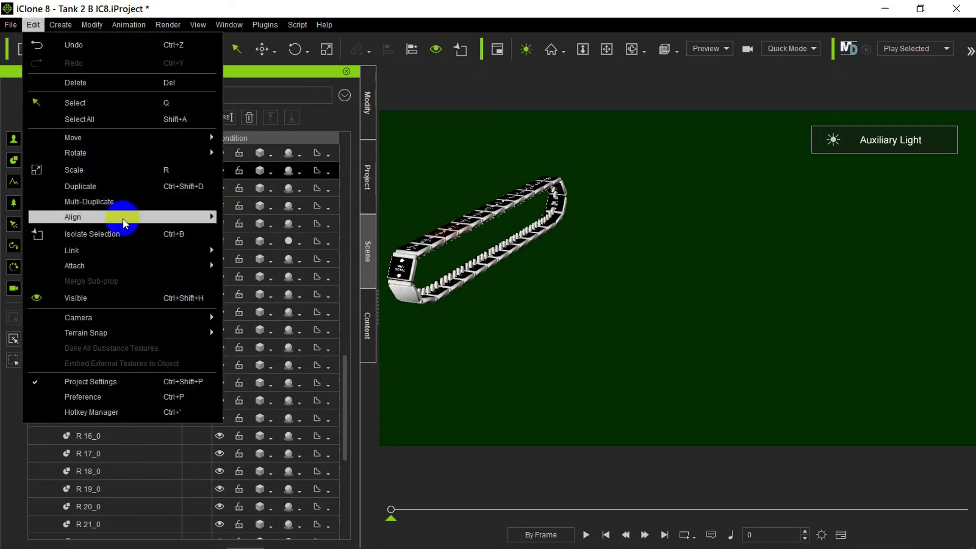
{"action": "left_click", "coordinate": [244, 236]}
{"action": "scroll", "coordinate": [148, 344], "scroll_direction": "down", "scroll_amount": 8}
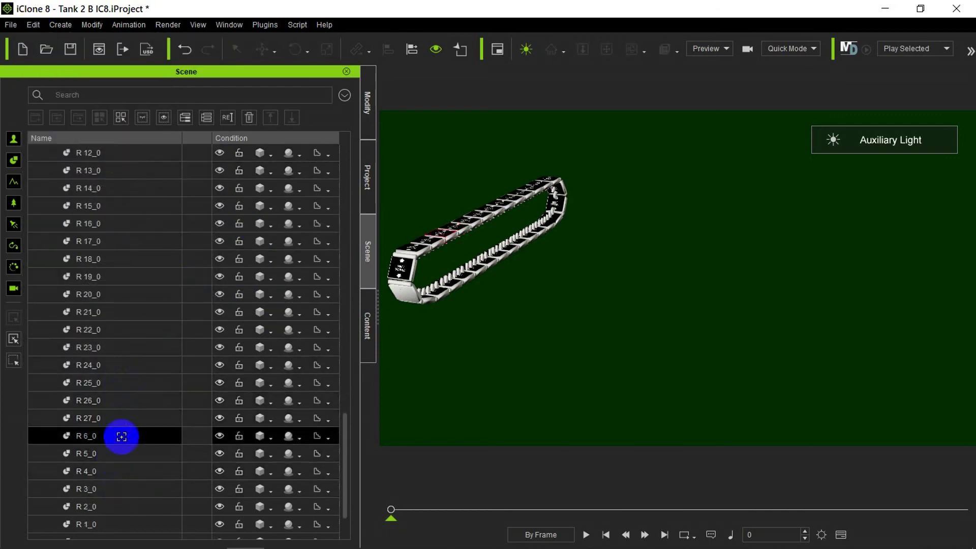
{"action": "left_click", "coordinate": [122, 523]}
{"action": "left_click", "coordinate": [269, 313]}
- Align Track link29 of the right track to object R 29_0, moving it only along Y
{"action": "left_click", "coordinate": [74, 170]}
{"action": "left_click", "coordinate": [34, 24]}
{"action": "left_click", "coordinate": [244, 236]}
{"action": "scroll", "coordinate": [156, 513], "scroll_direction": "down", "scroll_amount": 5}
{"action": "left_click", "coordinate": [156, 512]}
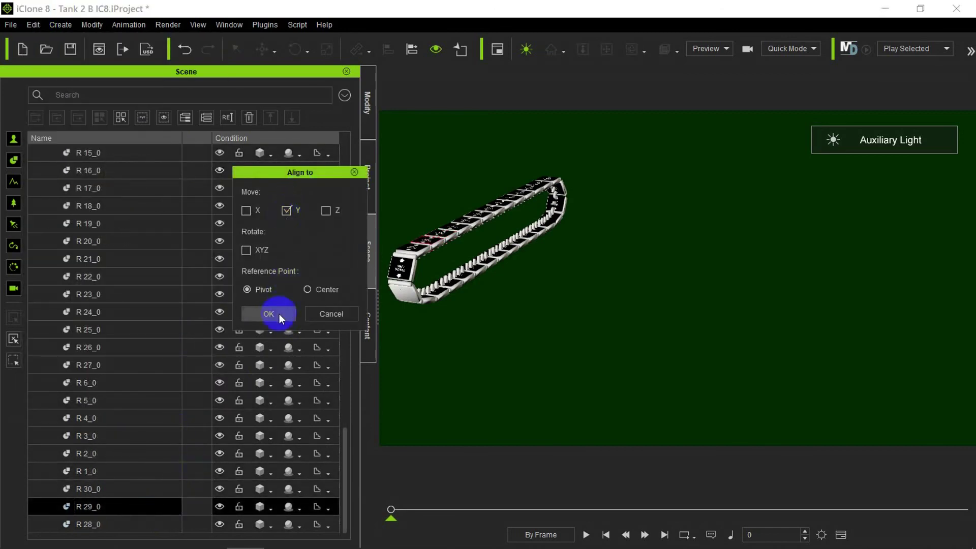
{"action": "left_click", "coordinate": [279, 313]}
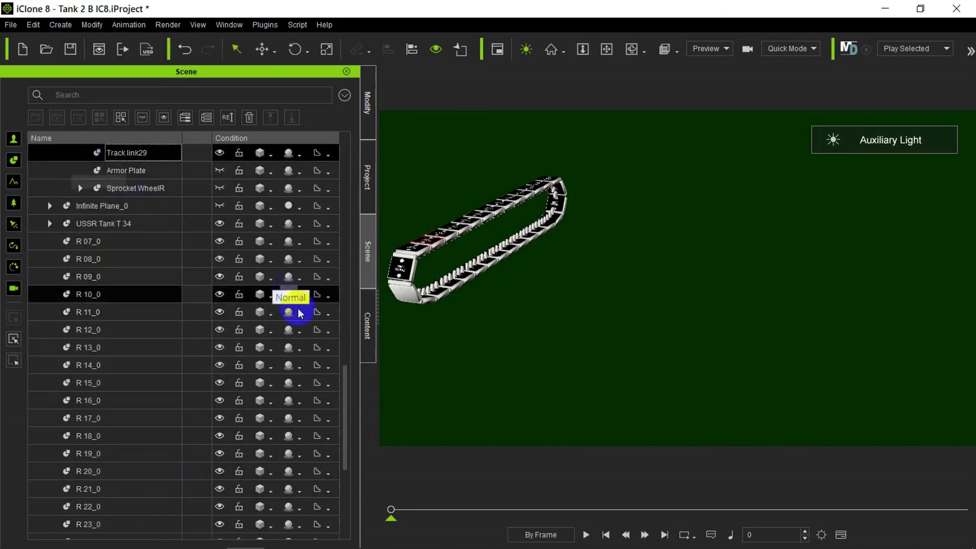
- Align Track link30 of Track_R to object R 30_0, moving it only along Y
{"action": "left_click_drag", "start_coordinate": [348, 371], "coordinate": [192, 183]}
{"action": "left_click", "coordinate": [33, 175]}
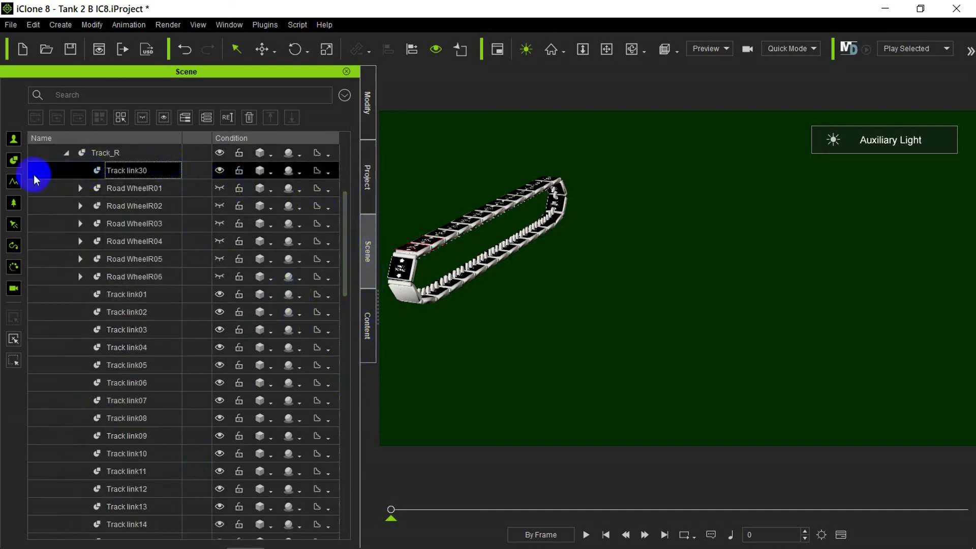
{"action": "left_click", "coordinate": [33, 25]}
{"action": "mouse_move", "coordinate": [203, 220]}
{"action": "left_click", "coordinate": [257, 237]}
{"action": "scroll", "coordinate": [192, 367], "scroll_direction": "down", "scroll_amount": 10}
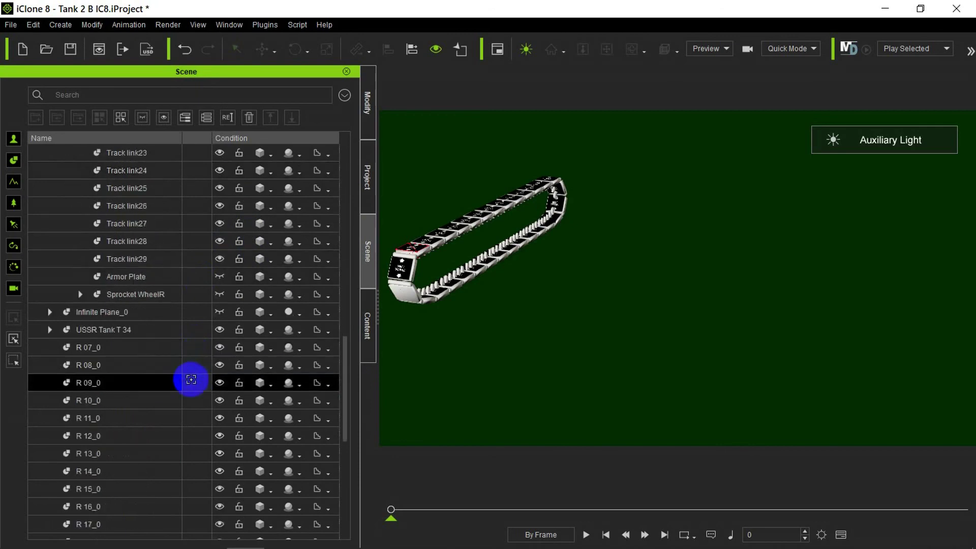
{"action": "left_click", "coordinate": [148, 494]}
{"action": "left_click", "coordinate": [290, 207]}
{"action": "left_click", "coordinate": [268, 313]}
- Undock the Modify panel and float it over the viewport so that it can be used alongside the Scene panel
{"action": "left_click", "coordinate": [609, 55]}
{"action": "left_click_drag", "start_coordinate": [549, 201], "coordinate": [717, 225]}
{"action": "left_click_drag", "start_coordinate": [551, 235], "coordinate": [518, 237]}
{"action": "left_click_drag", "start_coordinate": [220, 76], "coordinate": [229, 358]}
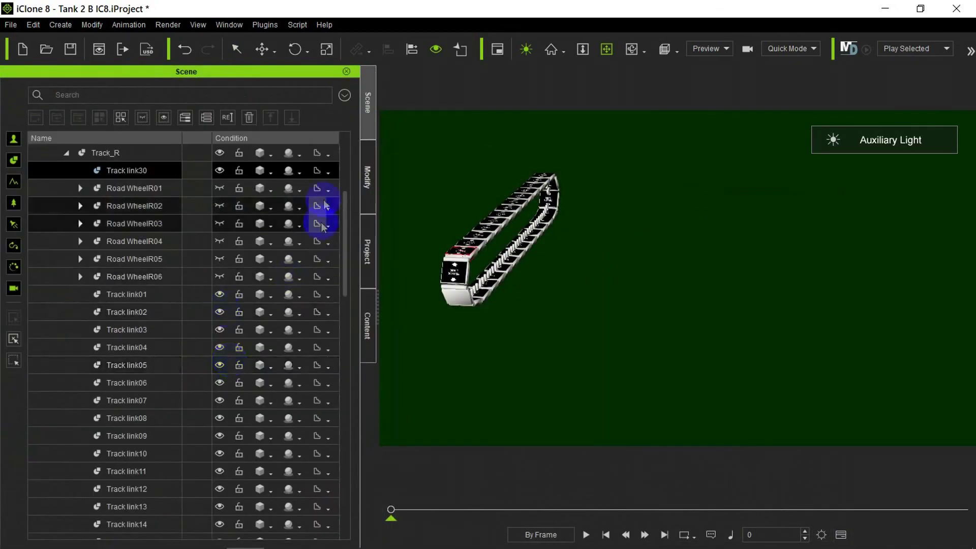
{"action": "left_click", "coordinate": [366, 177]}
{"action": "left_click_drag", "start_coordinate": [191, 80], "coordinate": [751, 137]}
{"action": "scroll", "coordinate": [893, 398], "scroll_direction": "down", "scroll_amount": 5}
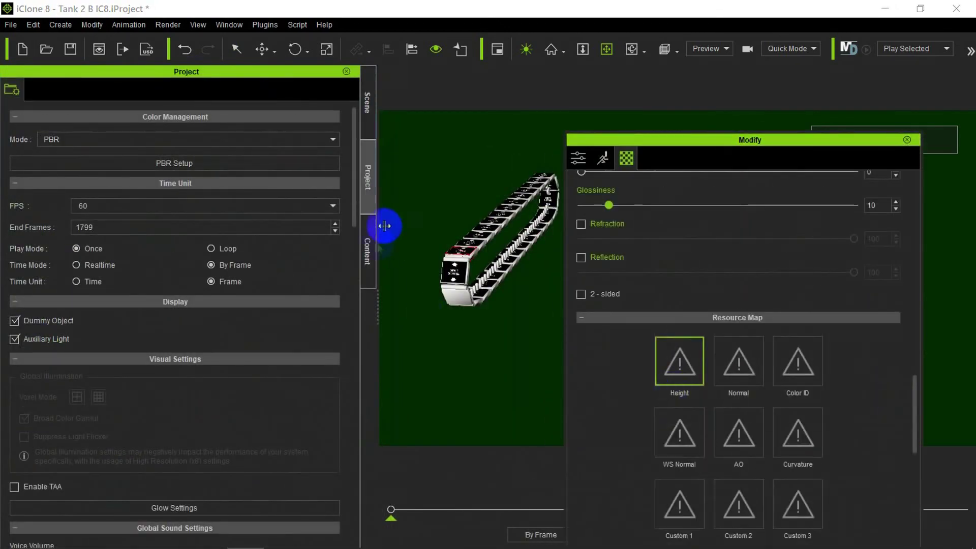
- Attach object R 07_0 to Track link07 of the right track by picking that link as its parent
{"action": "left_click", "coordinate": [368, 104]}
{"action": "scroll", "coordinate": [82, 325], "scroll_direction": "down", "scroll_amount": 9}
{"action": "left_click", "coordinate": [64, 407]}
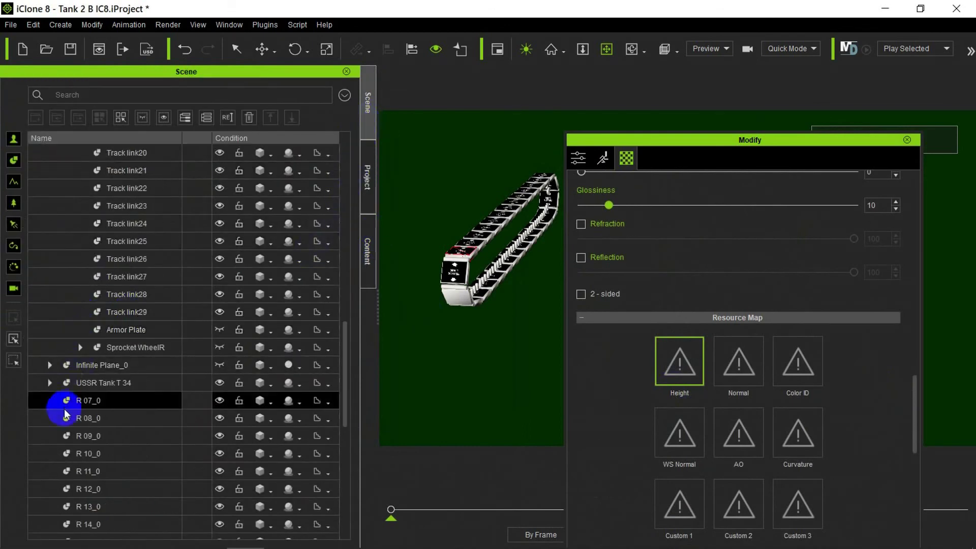
{"action": "scroll", "coordinate": [693, 348], "scroll_direction": "up", "scroll_amount": 15}
{"action": "scroll", "coordinate": [740, 406], "scroll_direction": "down", "scroll_amount": 1}
{"action": "left_click", "coordinate": [580, 159]}
{"action": "left_click", "coordinate": [648, 261]}
{"action": "scroll", "coordinate": [344, 275], "scroll_direction": "up", "scroll_amount": 4}
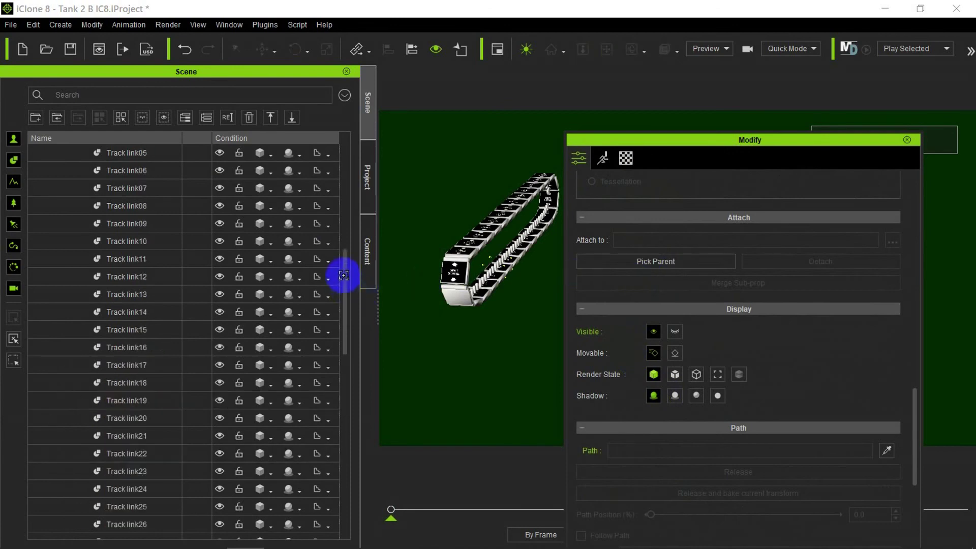
{"action": "left_click", "coordinate": [121, 190]}
- Attach object R 08_0 to Track link08 of the right track by picking that link as its parent
{"action": "left_click_drag", "start_coordinate": [347, 325], "coordinate": [354, 422]}
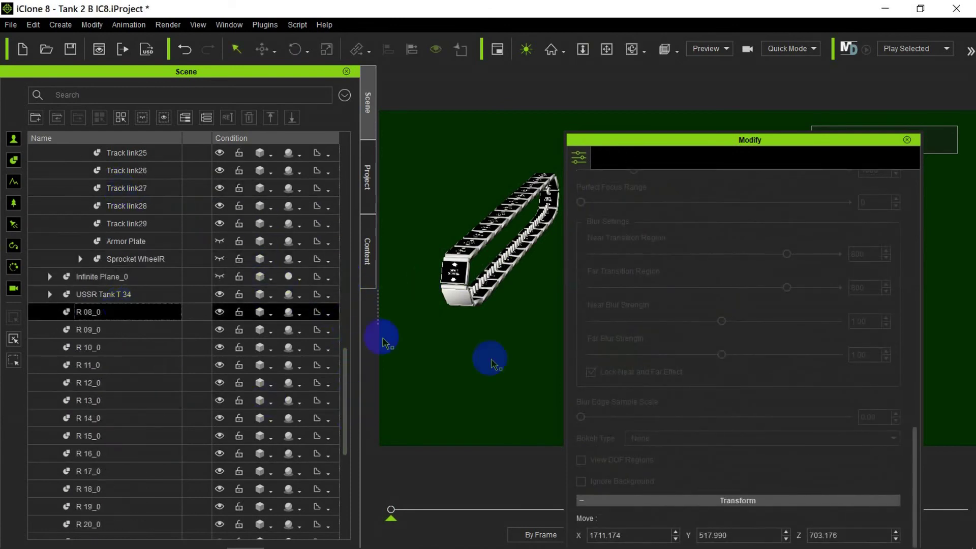
{"action": "scroll", "coordinate": [342, 279], "scroll_direction": "up", "scroll_amount": 7}
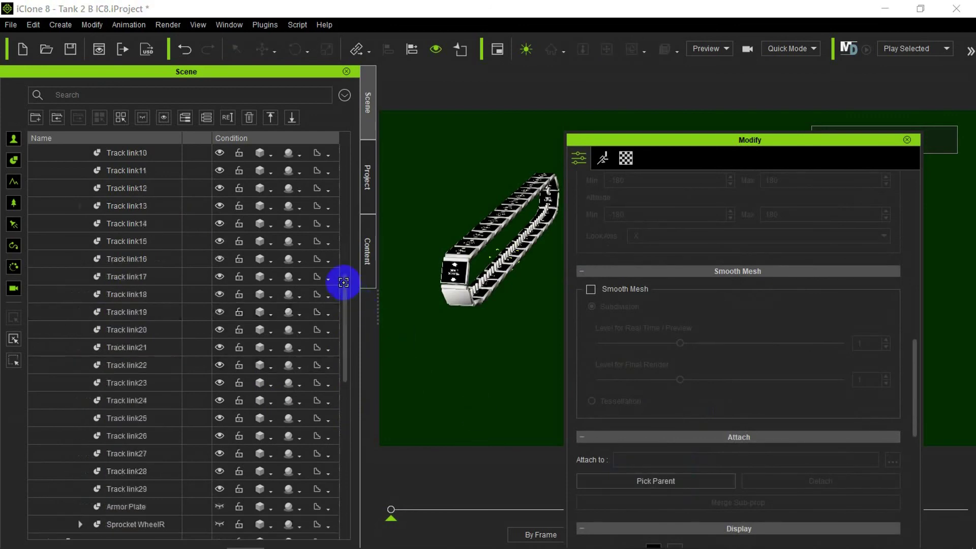
{"action": "left_click", "coordinate": [71, 224]}
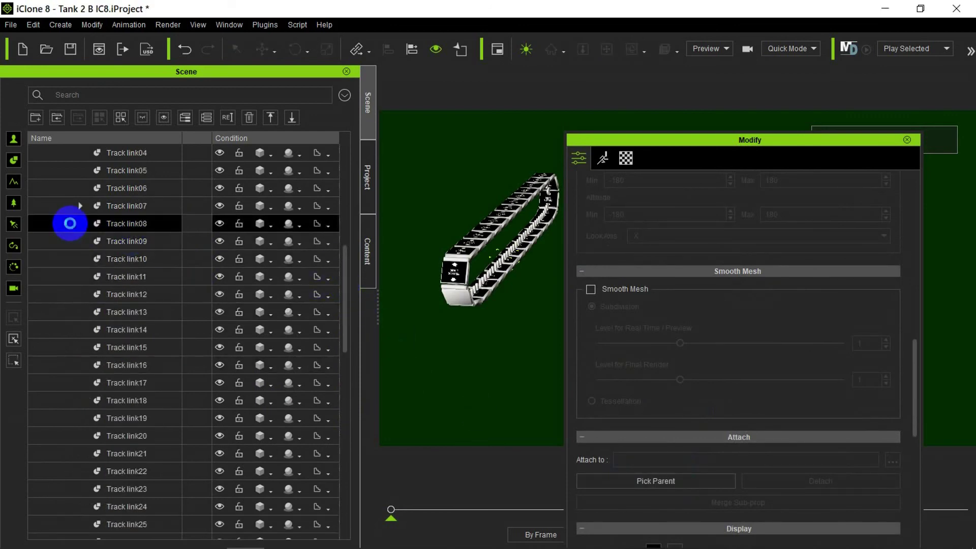
- Attach object R 09_0 to Track link09 of the right track by picking that link as its parent
{"action": "left_click_drag", "start_coordinate": [345, 261], "coordinate": [344, 323]}
{"action": "left_click", "coordinate": [127, 470]}
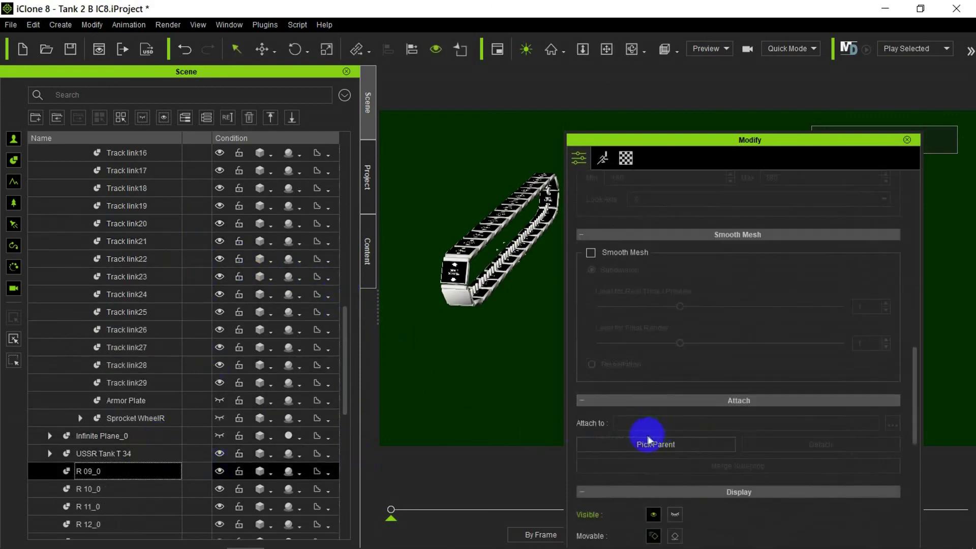
{"action": "scroll", "coordinate": [342, 315], "scroll_direction": "up", "scroll_amount": 4}
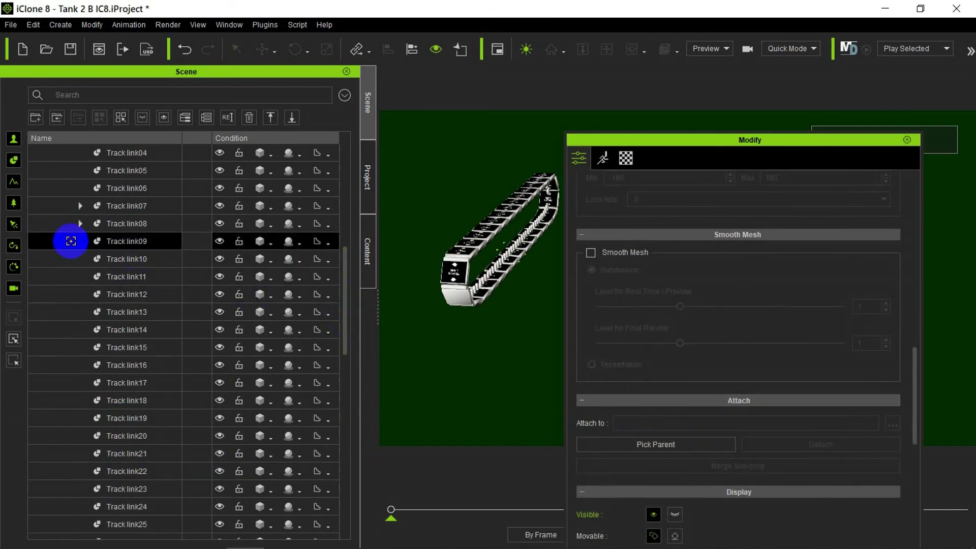
- Attach object R 10_0 to Track link10 of the right track by picking that link as its parent
{"action": "scroll", "coordinate": [316, 326], "scroll_direction": "down", "scroll_amount": 4}
{"action": "left_click", "coordinate": [104, 470]}
{"action": "left_click", "coordinate": [652, 456]}
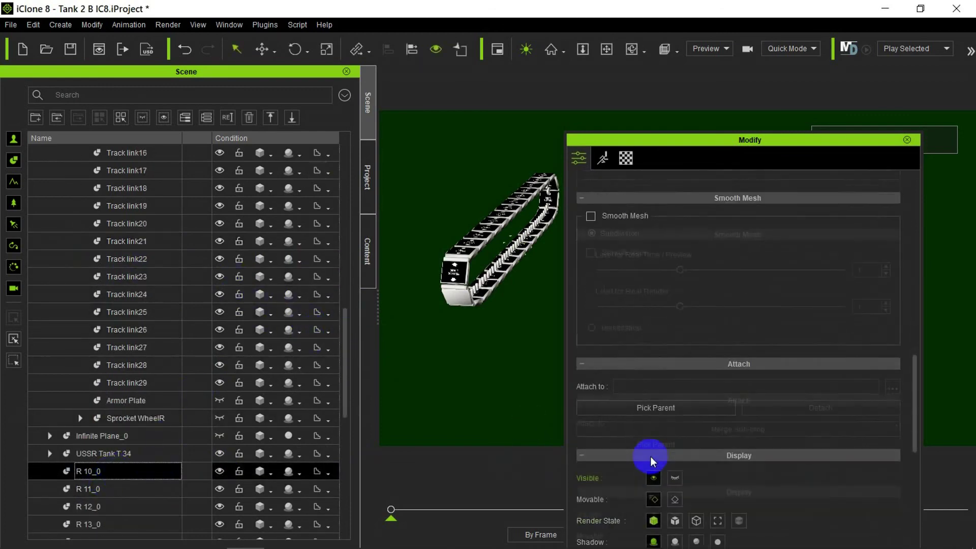
{"action": "scroll", "coordinate": [326, 272], "scroll_direction": "up", "scroll_amount": 2}
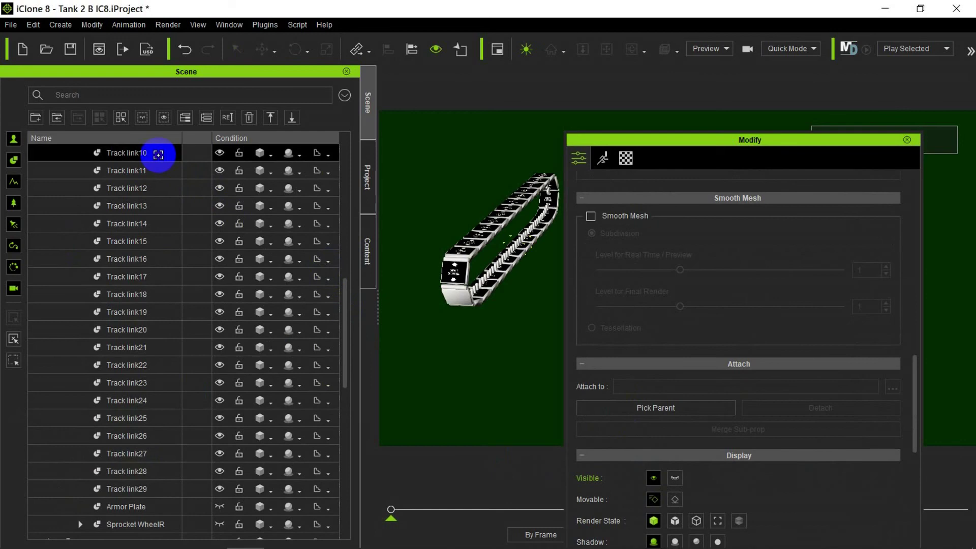
- Attach object R 11_0 to Track link11 of the right track by picking that link as its parent
{"action": "left_click_drag", "start_coordinate": [343, 292], "coordinate": [344, 353]}
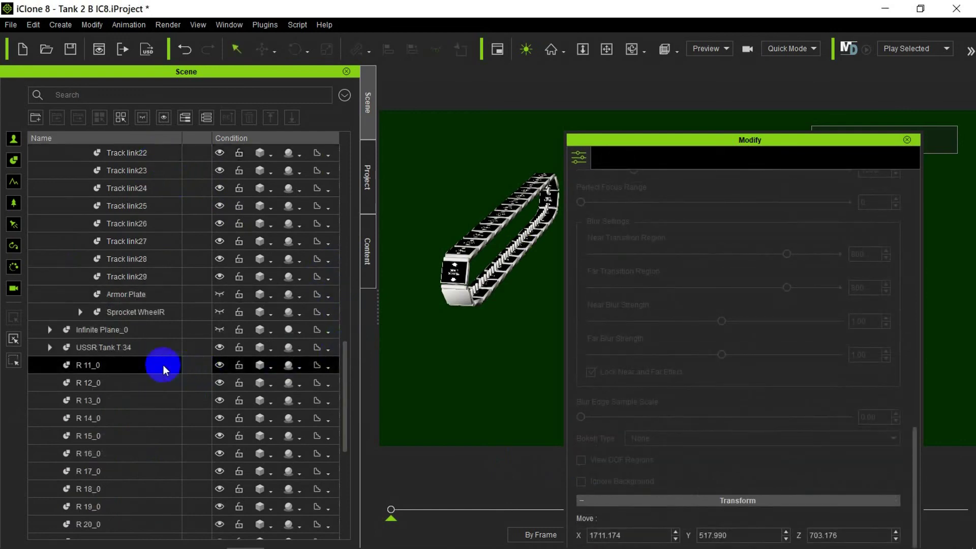
{"action": "left_click", "coordinate": [722, 409]}
{"action": "scroll", "coordinate": [146, 242], "scroll_direction": "up", "scroll_amount": 5}
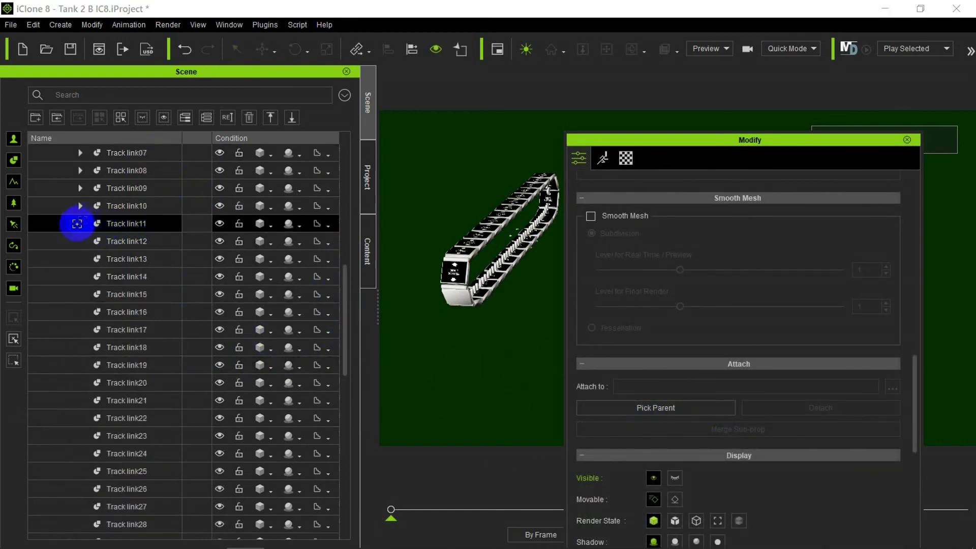
{"action": "left_click", "coordinate": [75, 225]}
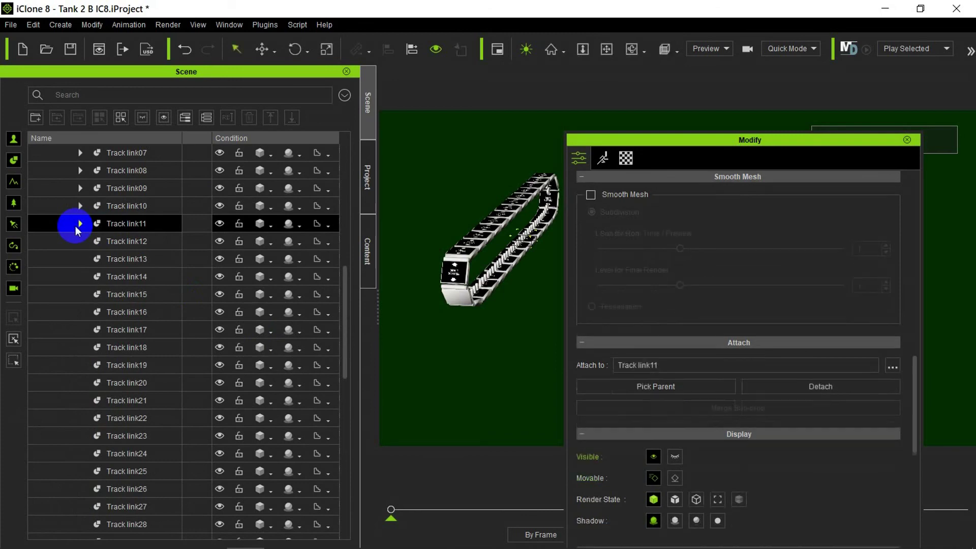
- Attach object R 12_0 to Track link12 of the right track by picking that link as its parent
{"action": "scroll", "coordinate": [200, 322], "scroll_direction": "down", "scroll_amount": 5}
{"action": "left_click", "coordinate": [164, 366]}
{"action": "left_click", "coordinate": [675, 409]}
{"action": "scroll", "coordinate": [287, 252], "scroll_direction": "up", "scroll_amount": 5}
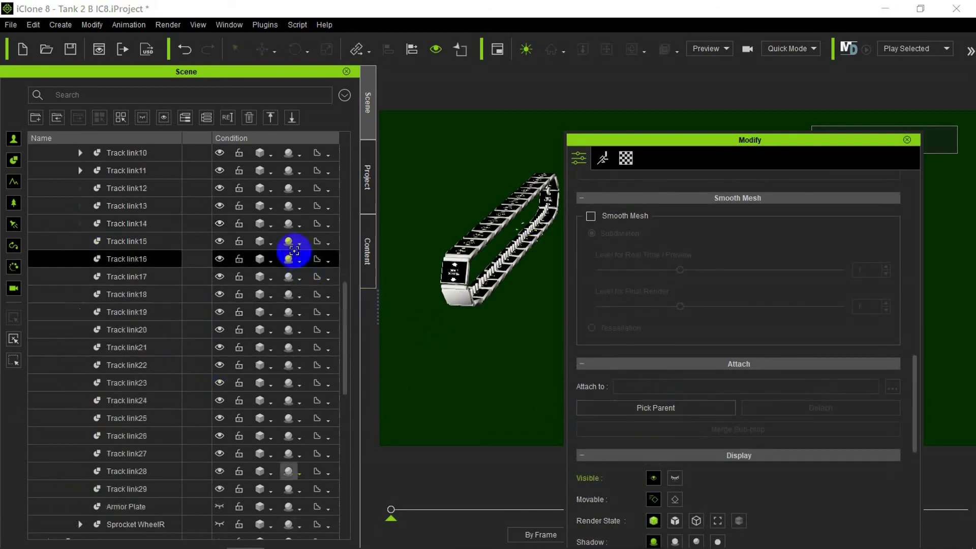
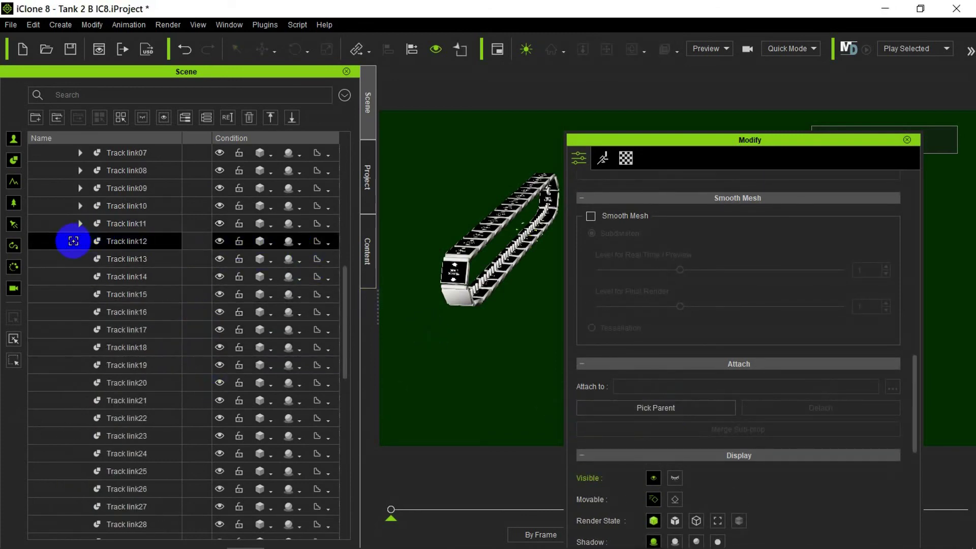
- Attach object R 13_0 to Track link13 of the right track by picking that link as its parent
{"action": "scroll", "coordinate": [75, 246], "scroll_direction": "down", "scroll_amount": 5}
{"action": "left_click", "coordinate": [54, 344]}
{"action": "left_click", "coordinate": [675, 409]}
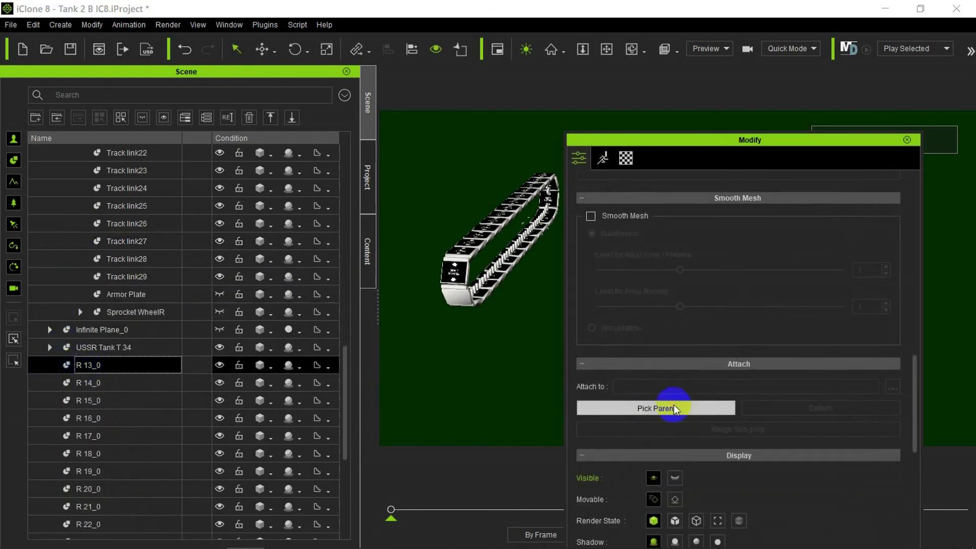
{"action": "scroll", "coordinate": [80, 209], "scroll_direction": "up", "scroll_amount": 4}
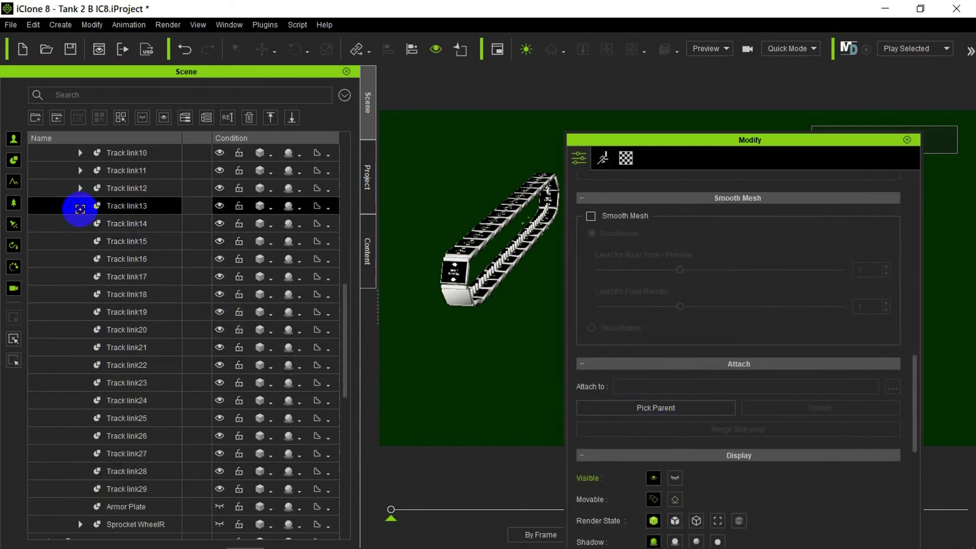
{"action": "left_click", "coordinate": [80, 210]}
- Attach object R 14_0 to Track link14 of the right track by picking that link as its parent
{"action": "scroll", "coordinate": [79, 213], "scroll_direction": "down", "scroll_amount": 5}
{"action": "left_click", "coordinate": [57, 312]}
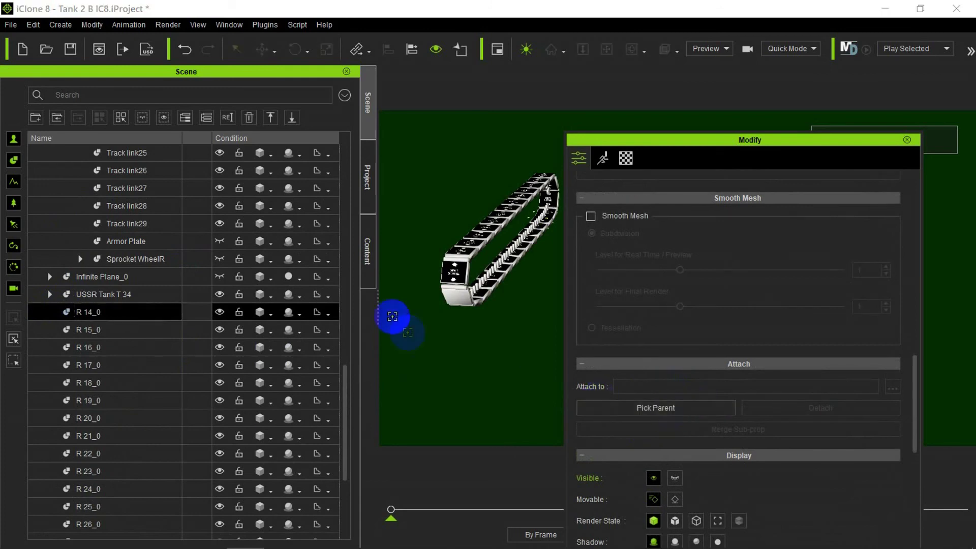
{"action": "scroll", "coordinate": [280, 239], "scroll_direction": "up", "scroll_amount": 6}
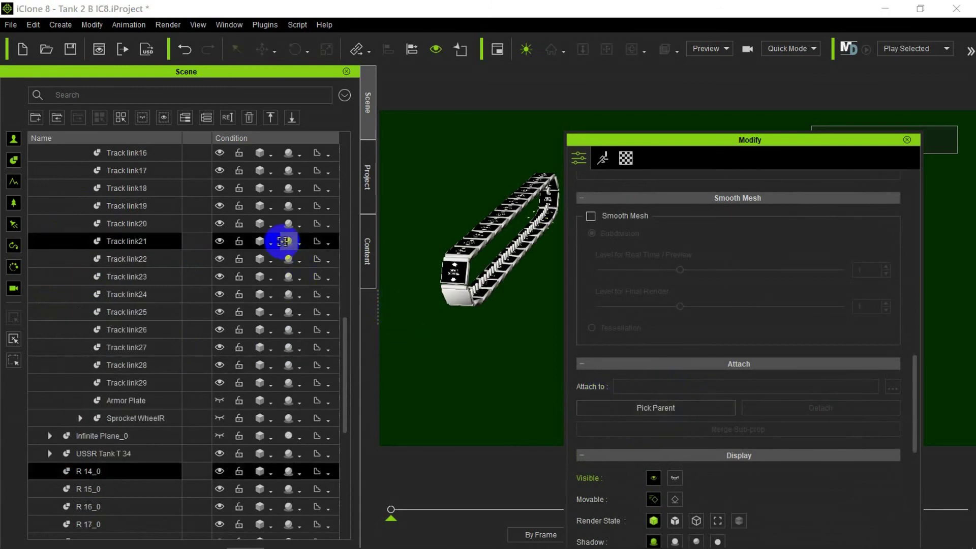
{"action": "left_click", "coordinate": [74, 279]}
- Attach object R 15_0 to Track link15 of the right track by picking that link as its parent
{"action": "scroll", "coordinate": [120, 337], "scroll_direction": "down", "scroll_amount": 6}
{"action": "left_click", "coordinate": [102, 312]}
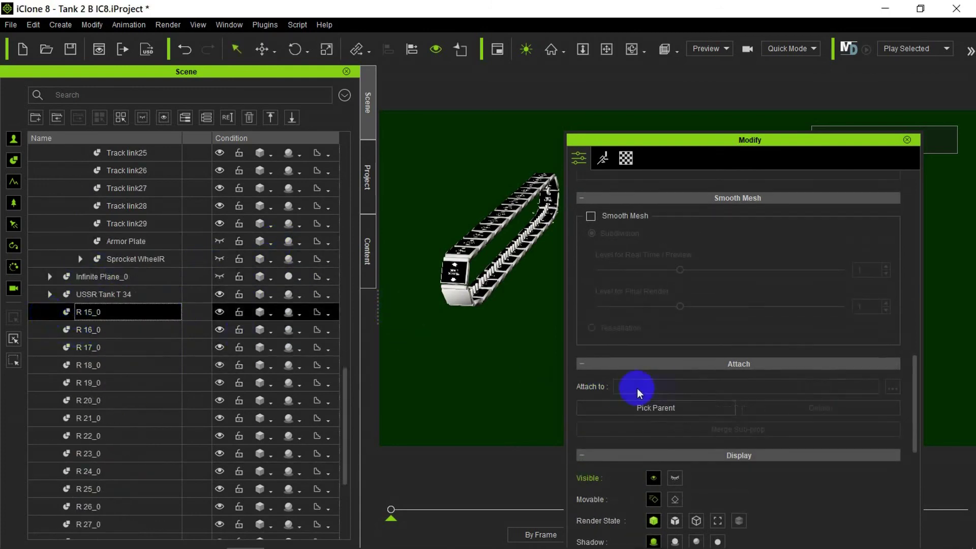
{"action": "scroll", "coordinate": [132, 234], "scroll_direction": "up", "scroll_amount": 4}
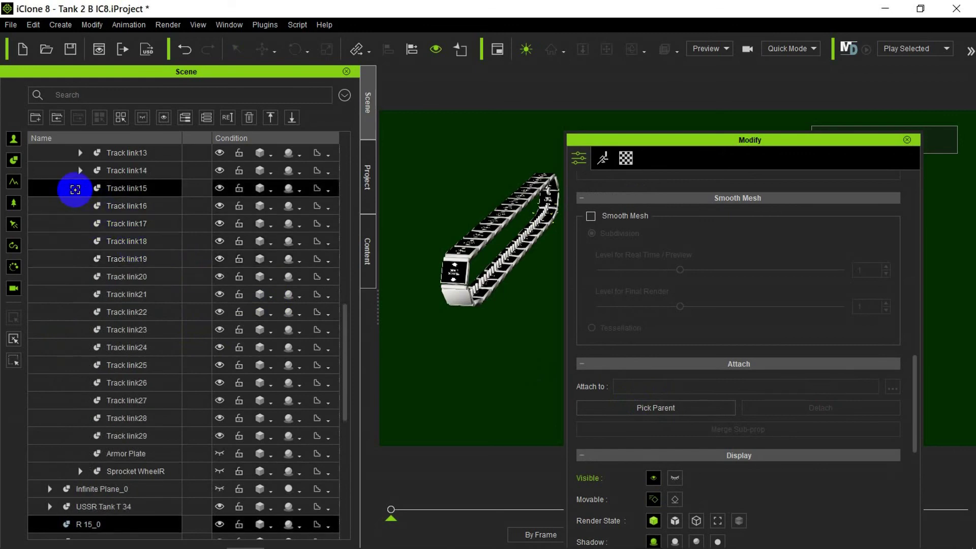
{"action": "left_click", "coordinate": [77, 190]}
- Attach object R 16_0 to Track link16 of the right track by picking that link as its parent
{"action": "scroll", "coordinate": [218, 326], "scroll_direction": "down", "scroll_amount": 6}
{"action": "left_click", "coordinate": [96, 224]}
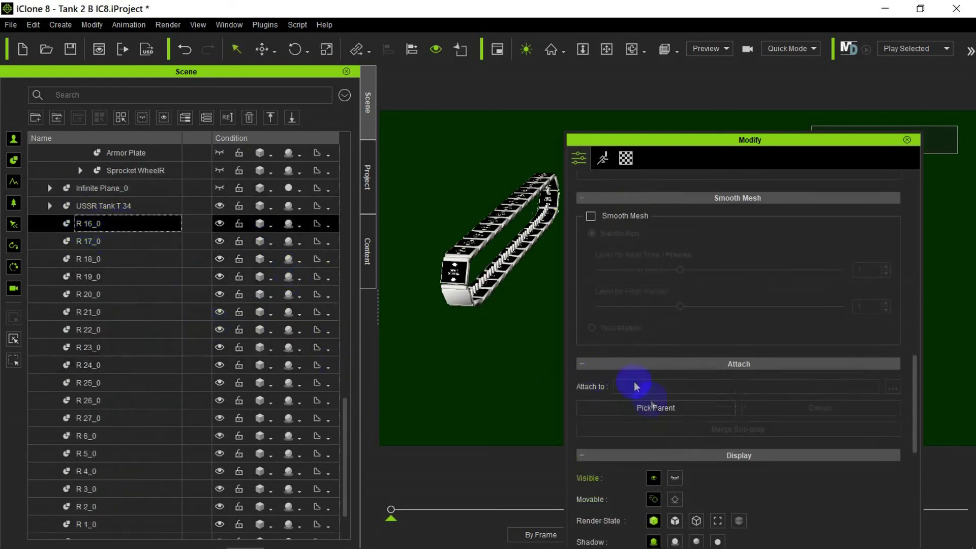
{"action": "left_click", "coordinate": [641, 407]}
{"action": "scroll", "coordinate": [310, 259], "scroll_direction": "up", "scroll_amount": 6}
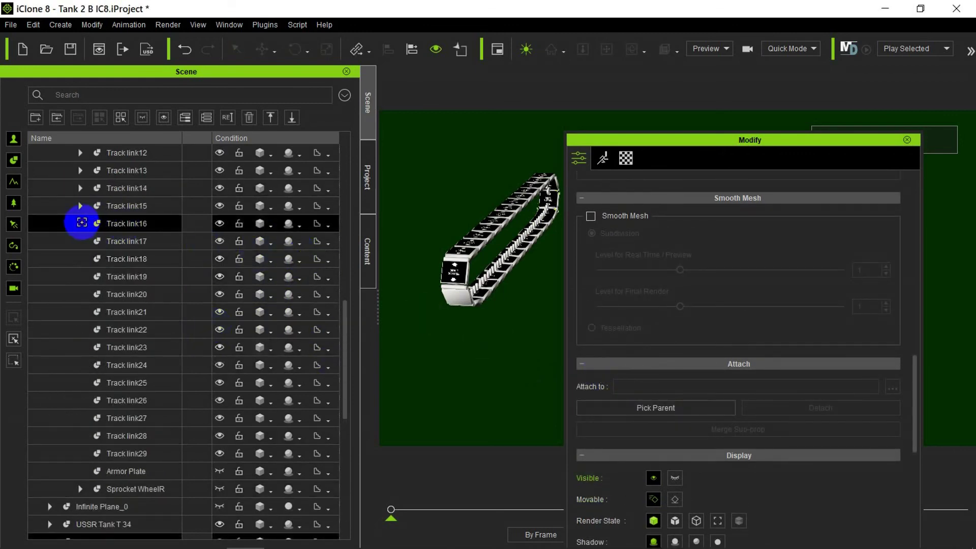
{"action": "left_click", "coordinate": [83, 226]}
- Attach object R 17_0 to Track link17 of the right track by picking that link as its parent
{"action": "scroll", "coordinate": [81, 221], "scroll_direction": "down", "scroll_amount": 7}
{"action": "left_click", "coordinate": [96, 190]}
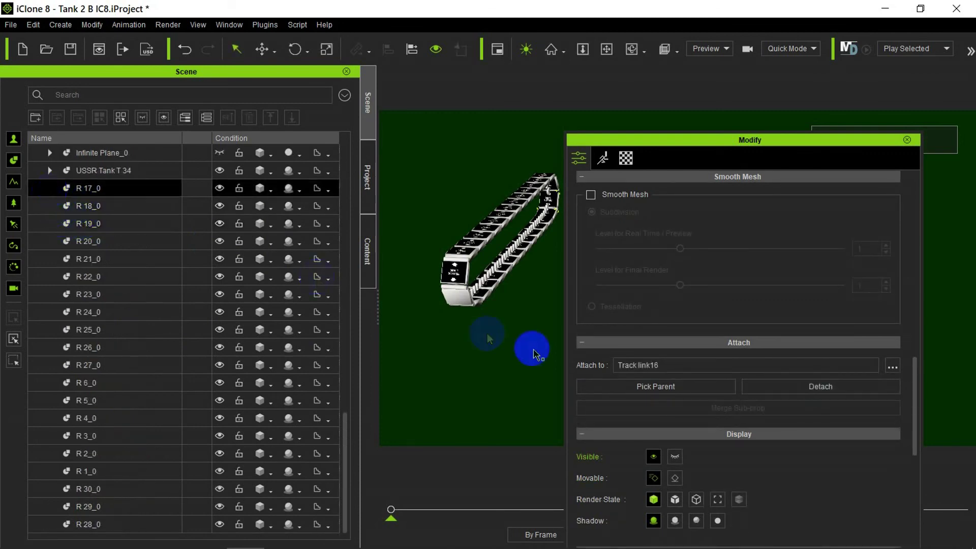
{"action": "left_click", "coordinate": [654, 408]}
{"action": "scroll", "coordinate": [287, 249], "scroll_direction": "up", "scroll_amount": 5}
{"action": "scroll", "coordinate": [287, 249], "scroll_direction": "up", "scroll_amount": 1}
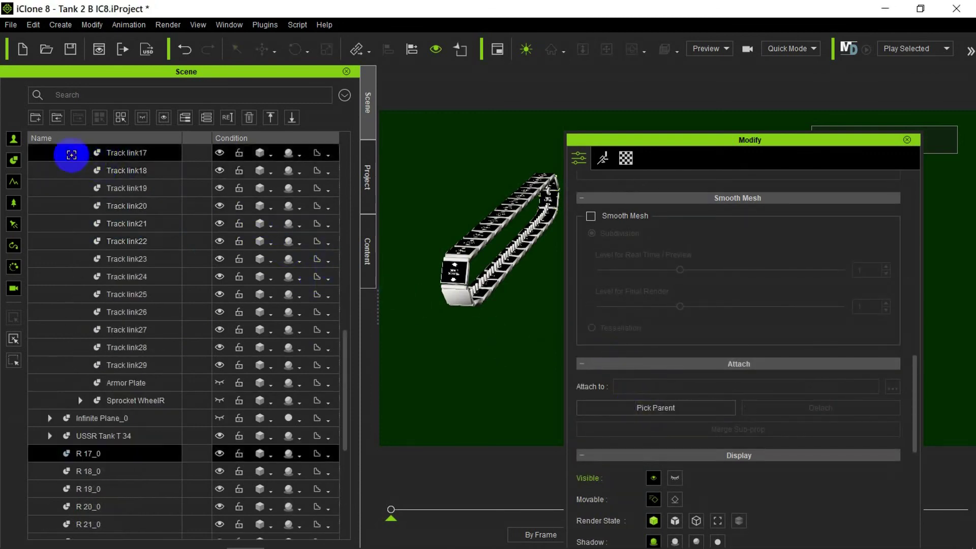
{"action": "left_click", "coordinate": [71, 155]}
- Attach object R 18_0 to Track link18 of the right track by picking that link as its parent
{"action": "scroll", "coordinate": [235, 359], "scroll_direction": "down", "scroll_amount": 4}
{"action": "left_click", "coordinate": [119, 278]}
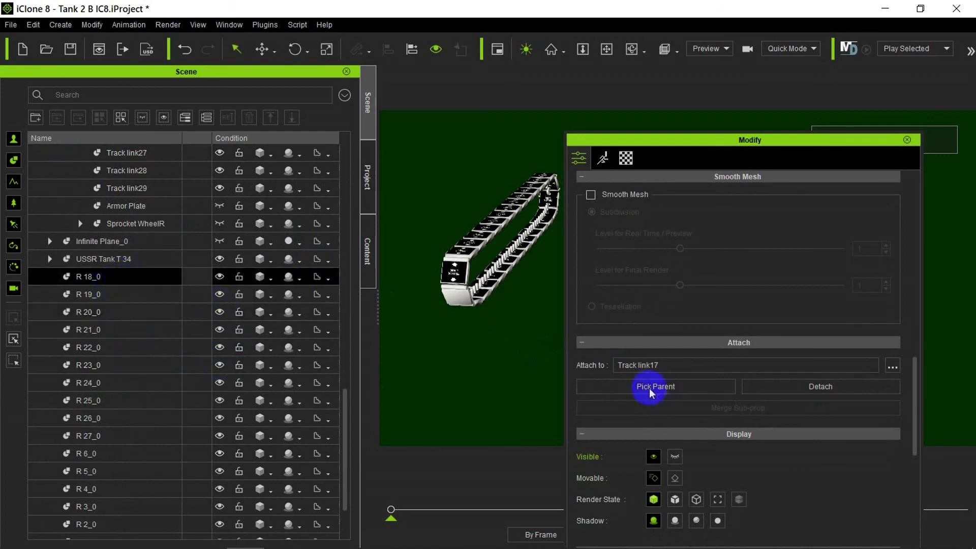
{"action": "left_click", "coordinate": [650, 407]}
{"action": "scroll", "coordinate": [289, 278], "scroll_direction": "up", "scroll_amount": 3}
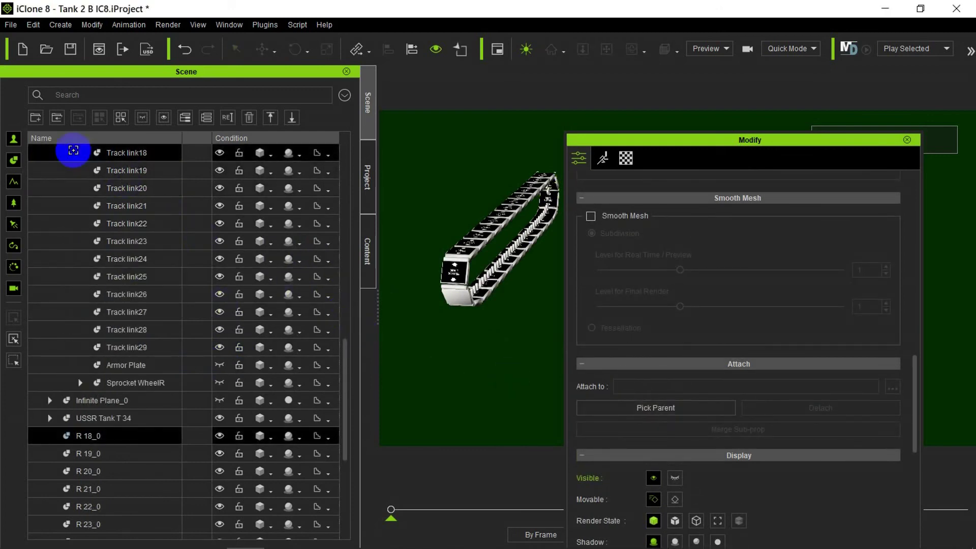
{"action": "left_click", "coordinate": [72, 150]}
- Attach object R 19_0 to Track link19 of the right track by picking that link as its parent
{"action": "scroll", "coordinate": [126, 364], "scroll_direction": "down", "scroll_amount": 3}
{"action": "left_click", "coordinate": [101, 383]}
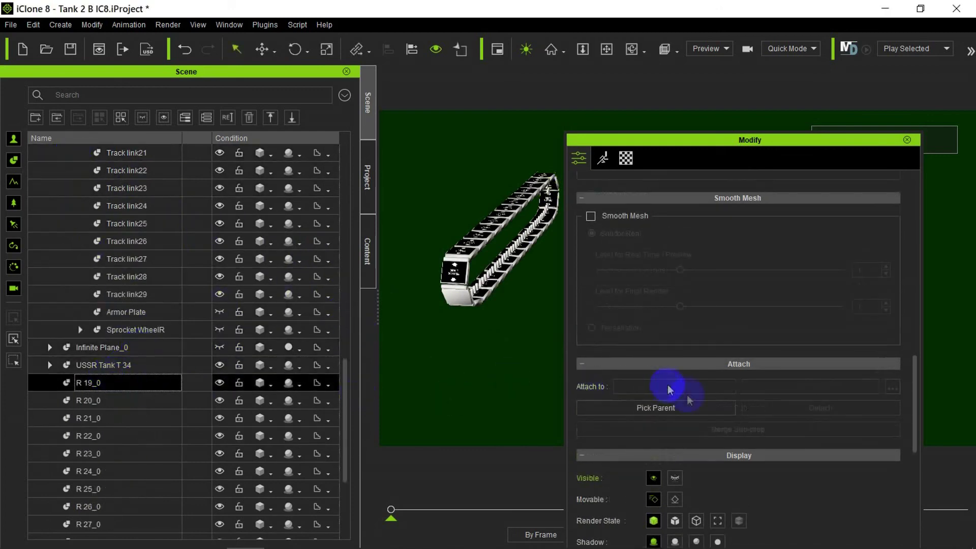
{"action": "left_click", "coordinate": [654, 408]}
{"action": "scroll", "coordinate": [219, 246], "scroll_direction": "up", "scroll_amount": 3}
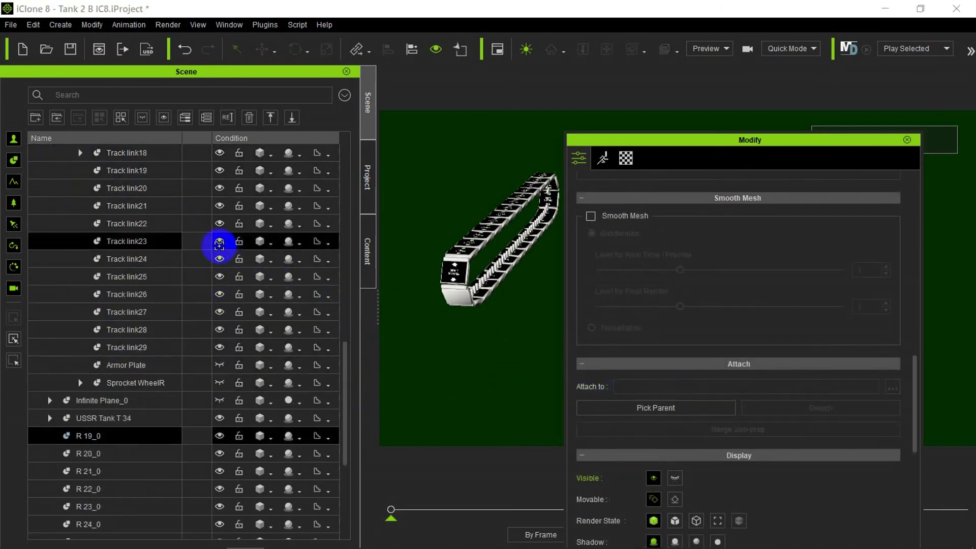
{"action": "left_click", "coordinate": [90, 170]}
- Attach object R 20_0 to Track link20 of the right track by picking that link as its parent
{"action": "scroll", "coordinate": [211, 254], "scroll_direction": "down", "scroll_amount": 3}
{"action": "left_click", "coordinate": [109, 274]}
{"action": "left_click", "coordinate": [654, 405]}
{"action": "scroll", "coordinate": [183, 247], "scroll_direction": "up", "scroll_amount": 3}
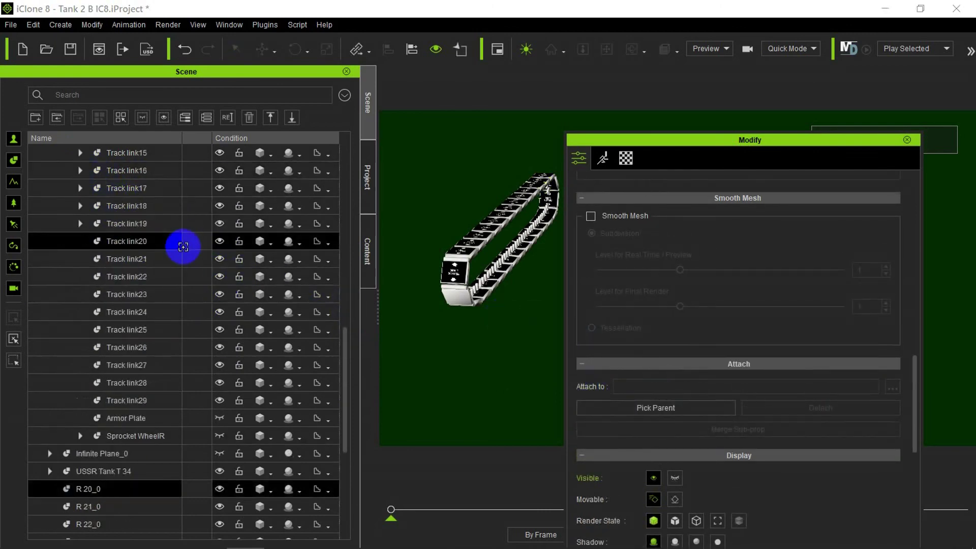
{"action": "left_click", "coordinate": [183, 244]}
- Attach object R 21_0 to Track link21 of the right track by picking that link as its parent
{"action": "scroll", "coordinate": [184, 259], "scroll_direction": "down", "scroll_amount": 3}
{"action": "left_click", "coordinate": [185, 269]}
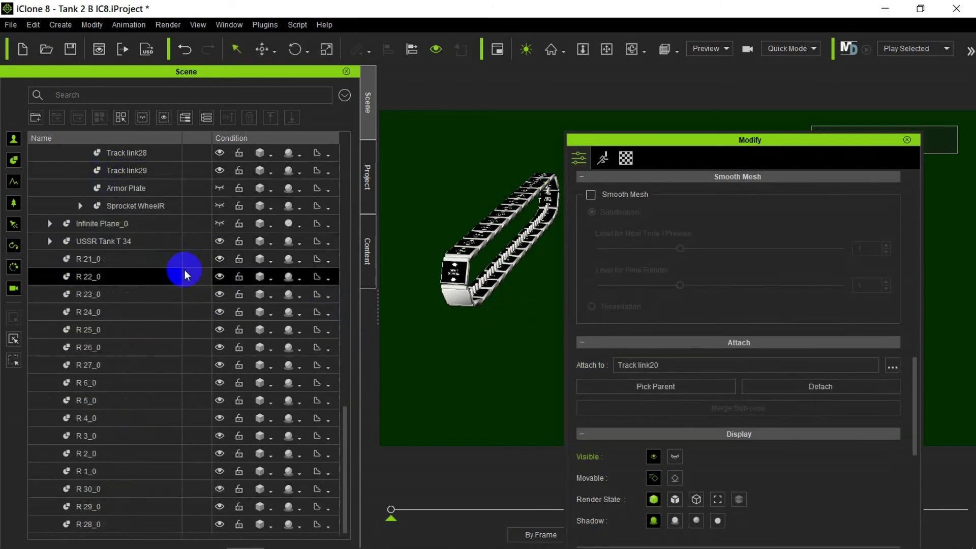
{"action": "left_click", "coordinate": [701, 405]}
{"action": "scroll", "coordinate": [203, 279], "scroll_direction": "up", "scroll_amount": 3}
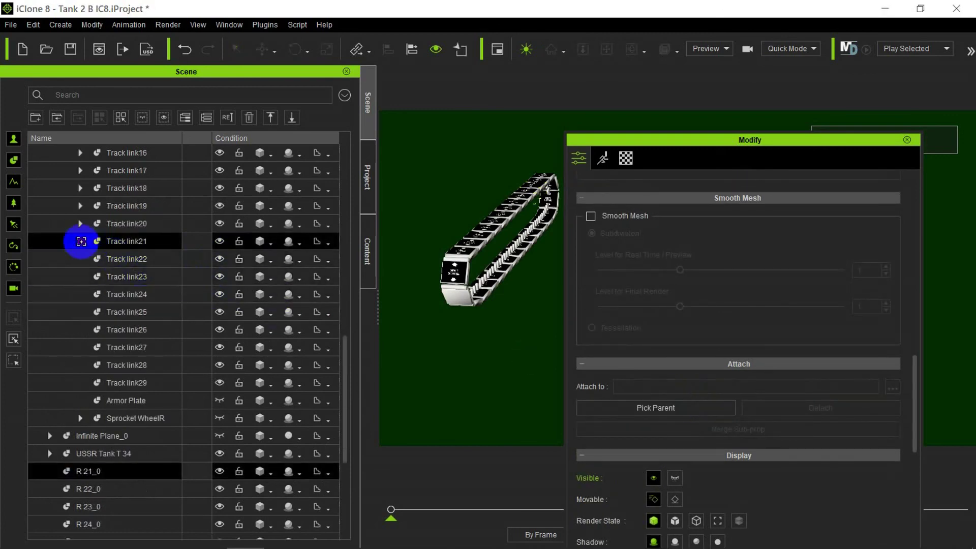
{"action": "left_click", "coordinate": [192, 254]}
- Attach object R 22_0 to Track link22 of the right track by picking that link as its parent
{"action": "scroll", "coordinate": [188, 257], "scroll_direction": "down", "scroll_amount": 3}
{"action": "left_click", "coordinate": [141, 382]}
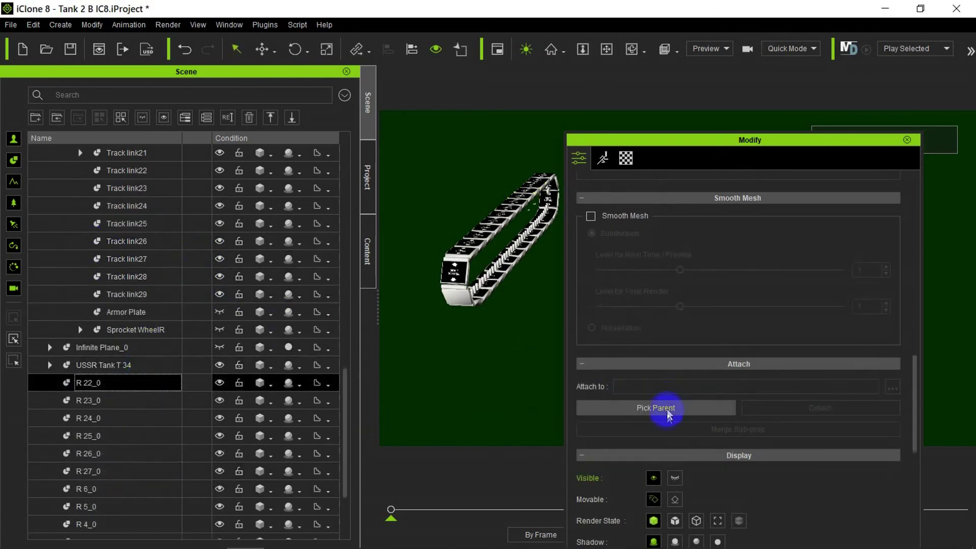
{"action": "left_click", "coordinate": [666, 408]}
{"action": "scroll", "coordinate": [197, 289], "scroll_direction": "up", "scroll_amount": 4}
{"action": "left_click", "coordinate": [83, 384]}
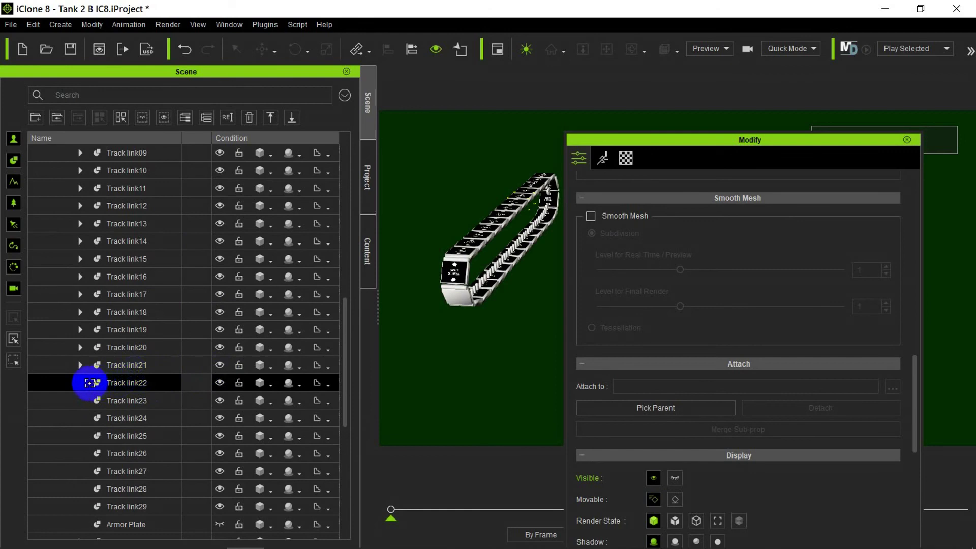
- Attach object R 23_0 to Track link23 of the right track by picking that link as its parent
{"action": "scroll", "coordinate": [102, 366], "scroll_direction": "down", "scroll_amount": 5}
{"action": "left_click", "coordinate": [122, 332]}
{"action": "left_click", "coordinate": [653, 407]}
{"action": "scroll", "coordinate": [130, 238], "scroll_direction": "up", "scroll_amount": 1}
{"action": "left_click", "coordinate": [78, 189]}
- Attach object R 24_0 to Track link24 of the right track by picking that link as its parent
{"action": "scroll", "coordinate": [132, 351], "scroll_direction": "down", "scroll_amount": 3}
{"action": "left_click", "coordinate": [124, 330]}
{"action": "left_click", "coordinate": [653, 407]}
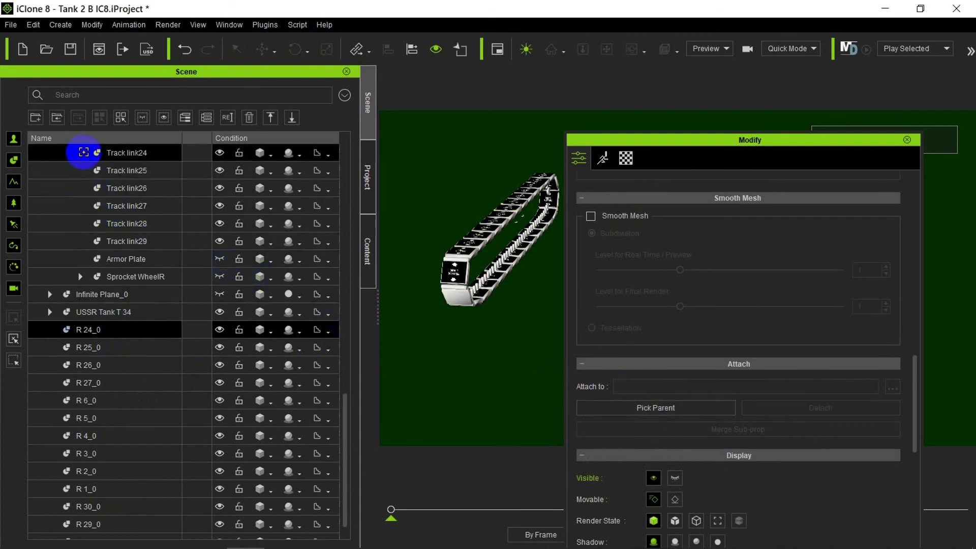
{"action": "left_click", "coordinate": [83, 152]}
- Attach object R 25_0 to Track link25 of the right track by picking that link as its parent
{"action": "scroll", "coordinate": [80, 349], "scroll_direction": "down", "scroll_amount": 3}
{"action": "left_click", "coordinate": [80, 348]}
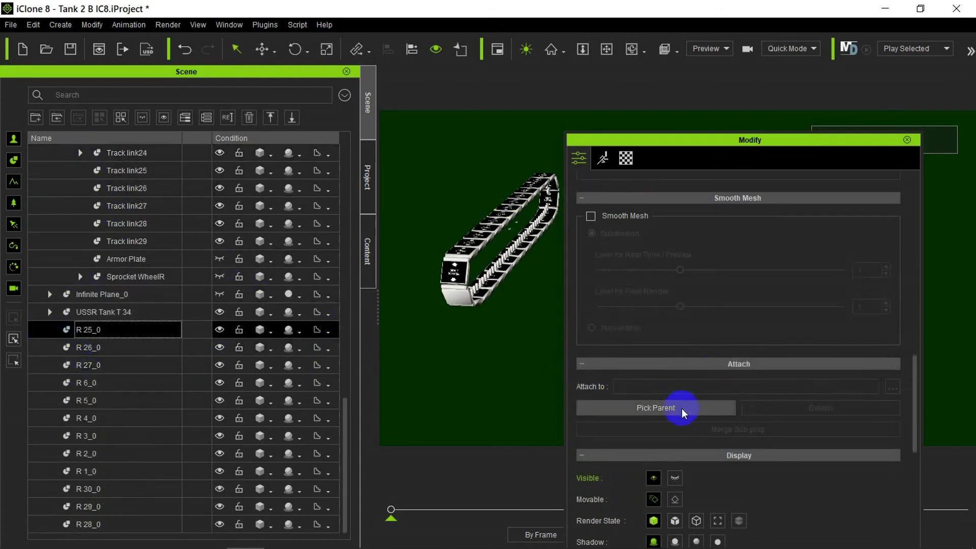
{"action": "left_click", "coordinate": [682, 407]}
{"action": "scroll", "coordinate": [164, 278], "scroll_direction": "up", "scroll_amount": 2}
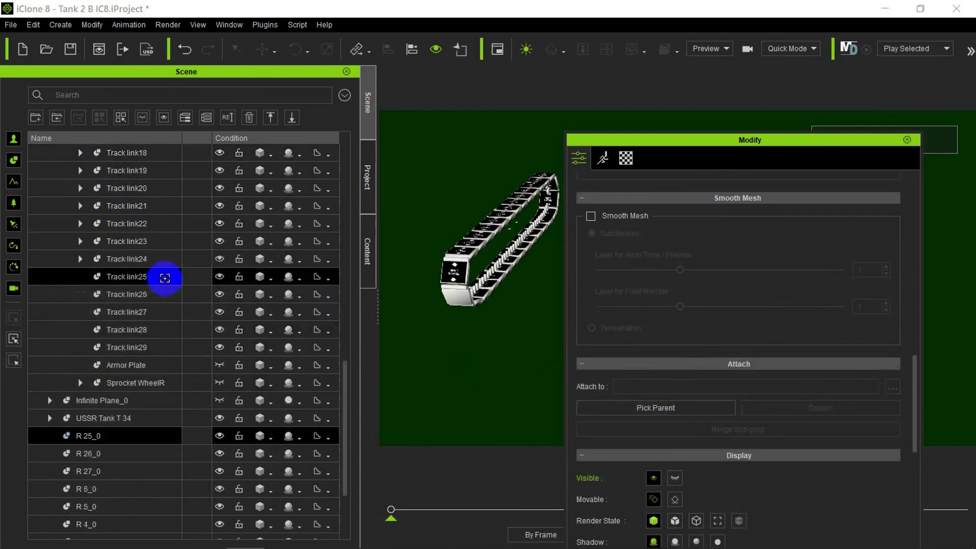
{"action": "left_click", "coordinate": [78, 276]}
- Attach object R 26_0 to Track link26 of the right track by picking that link as its parent
{"action": "scroll", "coordinate": [76, 279], "scroll_direction": "down", "scroll_amount": 2}
{"action": "left_click", "coordinate": [168, 362]}
{"action": "left_click", "coordinate": [656, 408]}
{"action": "scroll", "coordinate": [127, 355], "scroll_direction": "up", "scroll_amount": 4}
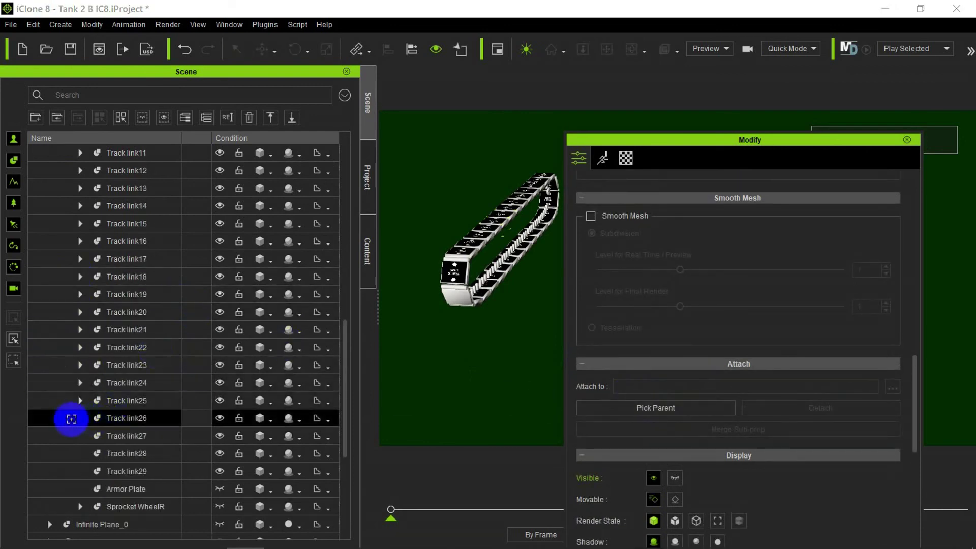
{"action": "left_click", "coordinate": [72, 418]}
- Attach object R 27_0 to Track link27 of the right track by picking that link as its parent
{"action": "scroll", "coordinate": [73, 417], "scroll_direction": "down", "scroll_amount": 4}
{"action": "left_click", "coordinate": [55, 366]}
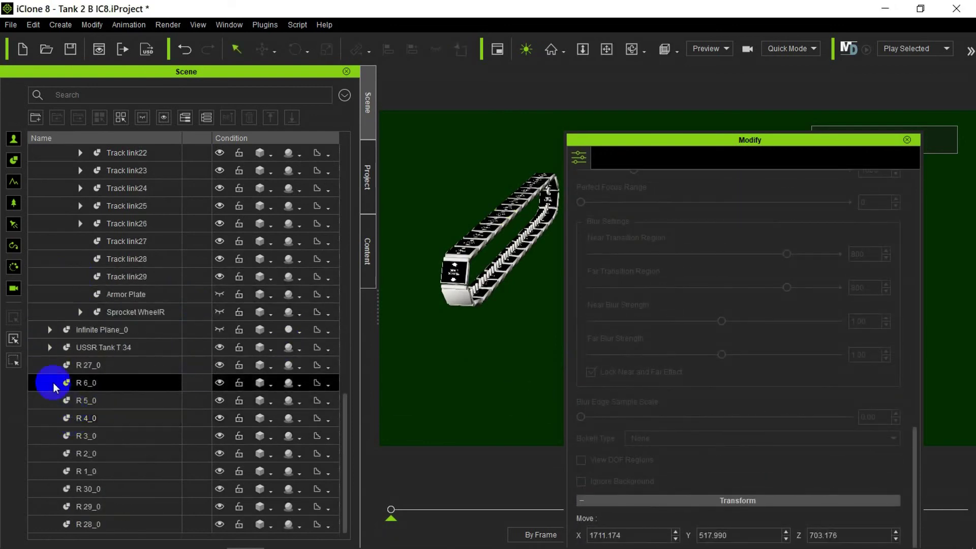
{"action": "scroll", "coordinate": [839, 418], "scroll_direction": "down", "scroll_amount": 3}
{"action": "left_click", "coordinate": [656, 445]}
{"action": "scroll", "coordinate": [83, 381], "scroll_direction": "up", "scroll_amount": 3}
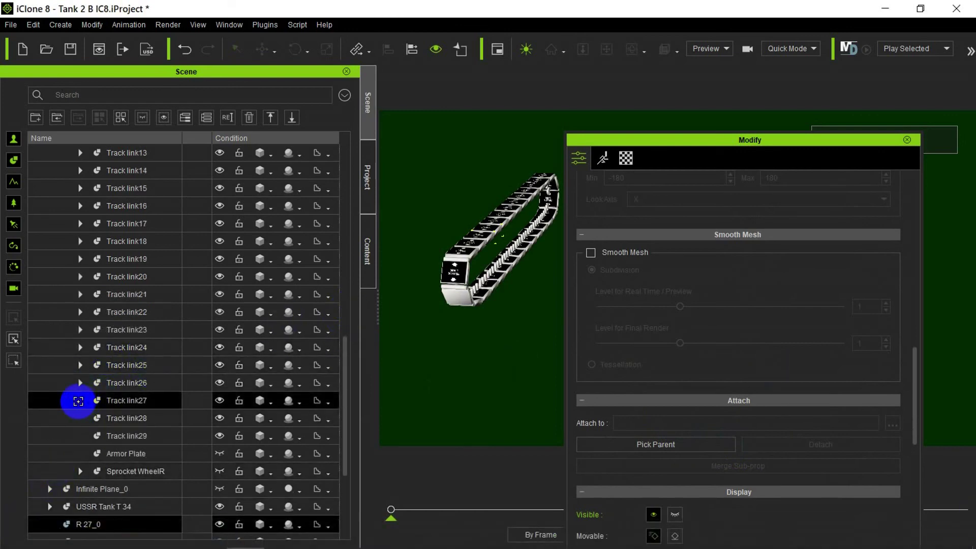
{"action": "left_click", "coordinate": [78, 401]}
{"action": "scroll", "coordinate": [78, 399], "scroll_direction": "down", "scroll_amount": 3}
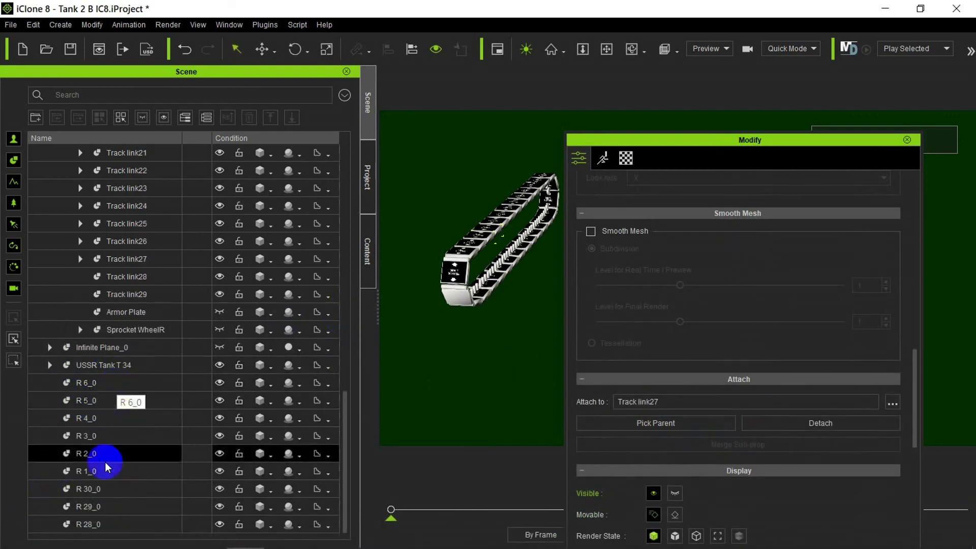
- Attach object R 6_0 to Track link06 of the right track by picking that link as its parent
{"action": "left_click", "coordinate": [122, 384]}
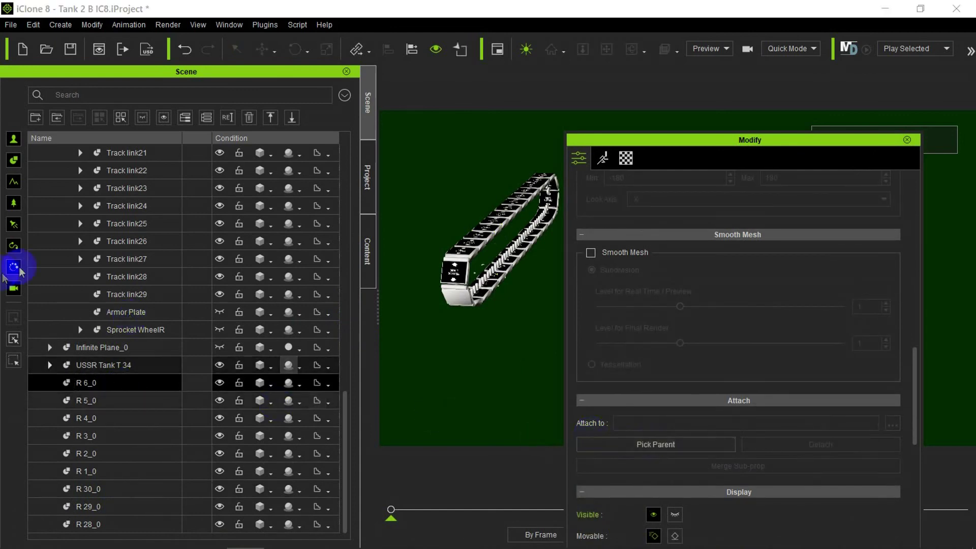
{"action": "scroll", "coordinate": [60, 259], "scroll_direction": "up", "scroll_amount": 7}
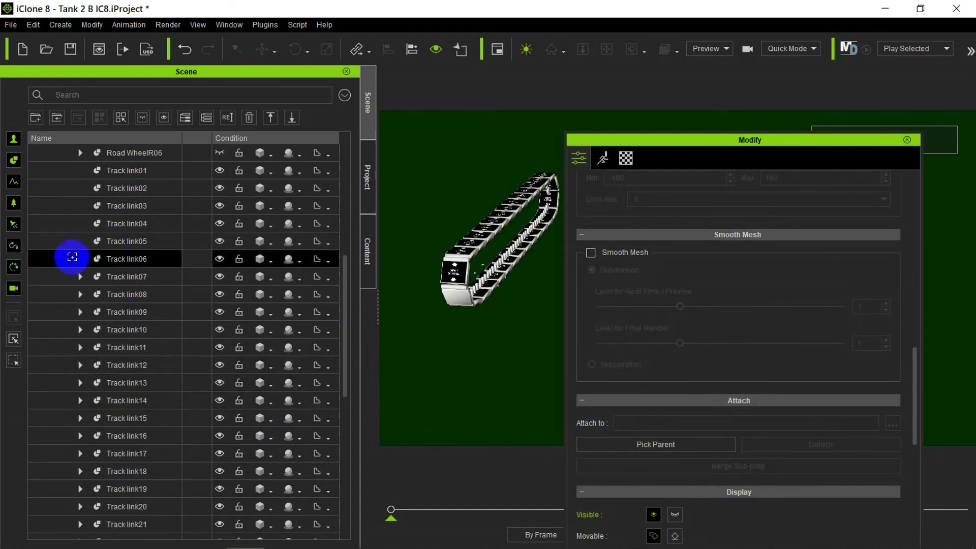
{"action": "left_click", "coordinate": [72, 260]}
- Attach object R 5_0 to Track link05 of the right track by picking that link as its parent
{"action": "scroll", "coordinate": [97, 356], "scroll_direction": "down", "scroll_amount": 7}
{"action": "left_click", "coordinate": [101, 400]}
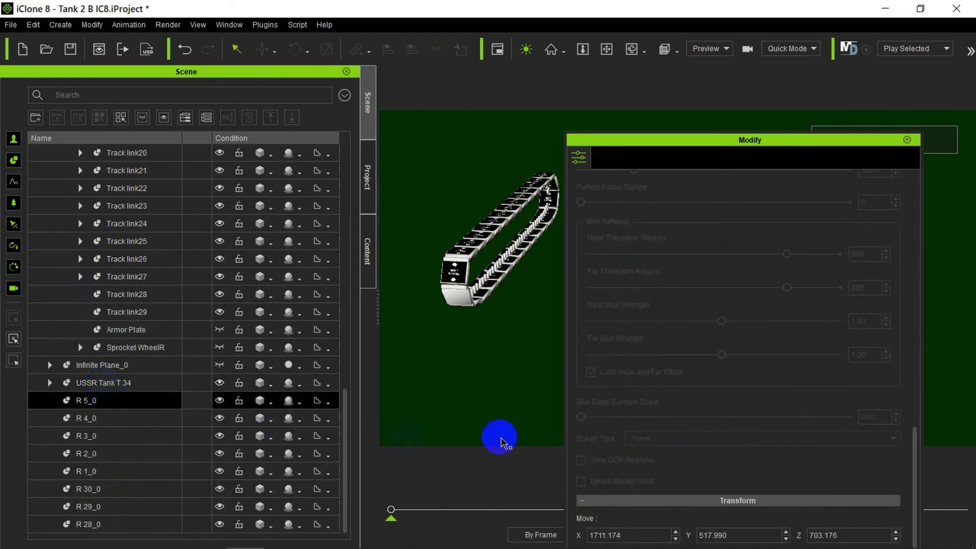
{"action": "left_click", "coordinate": [662, 481]}
{"action": "scroll", "coordinate": [339, 276], "scroll_direction": "up", "scroll_amount": 1}
{"action": "left_click", "coordinate": [60, 363]}
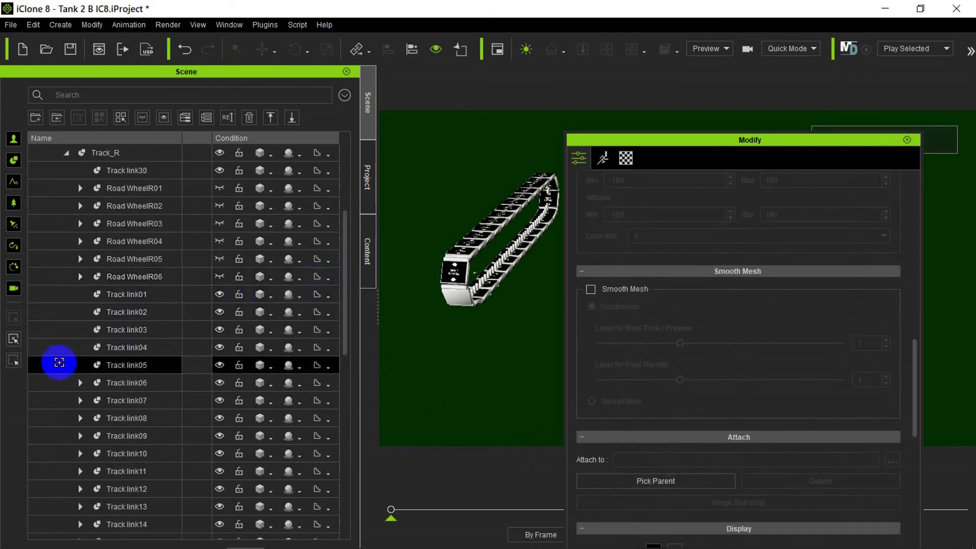
- Attach object R 4_0 to Track link04 of the right track by picking that link as its parent
{"action": "scroll", "coordinate": [152, 356], "scroll_direction": "down", "scroll_amount": 9}
{"action": "left_click", "coordinate": [153, 417]}
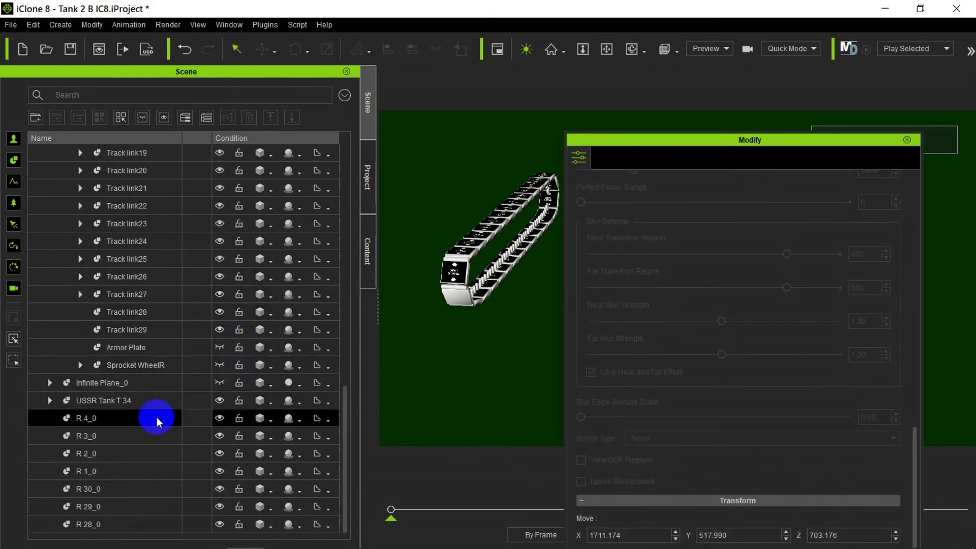
{"action": "scroll", "coordinate": [649, 418], "scroll_direction": "down", "scroll_amount": 1}
{"action": "left_click", "coordinate": [663, 443]}
{"action": "scroll", "coordinate": [228, 309], "scroll_direction": "up", "scroll_amount": 8}
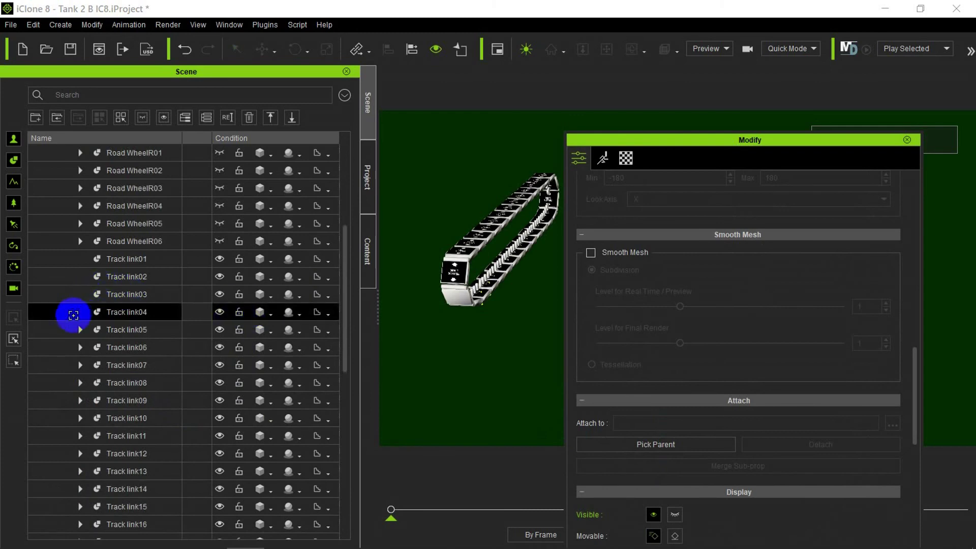
{"action": "left_click", "coordinate": [78, 313]}
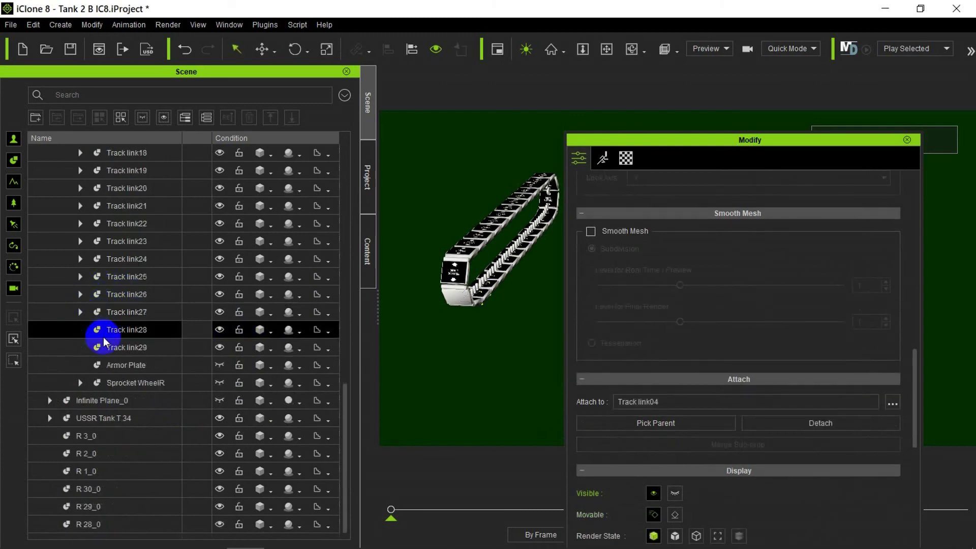
- Attach object R 3_0 to Track link03 of the right track by picking that link as its parent
{"action": "left_click", "coordinate": [48, 432]}
{"action": "left_click", "coordinate": [652, 447]}
{"action": "scroll", "coordinate": [211, 274], "scroll_direction": "up", "scroll_amount": 1}
{"action": "scroll", "coordinate": [211, 275], "scroll_direction": "up", "scroll_amount": 9}
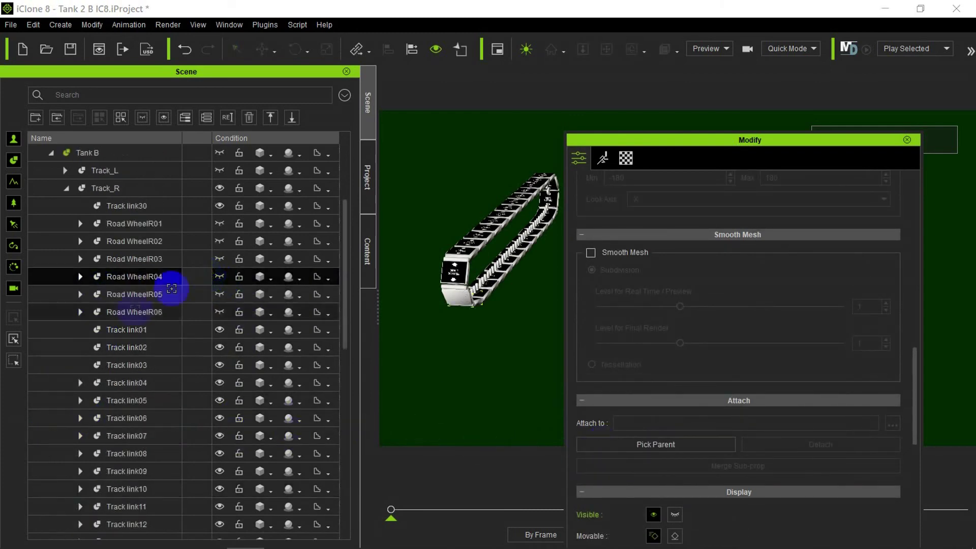
{"action": "left_click", "coordinate": [70, 366]}
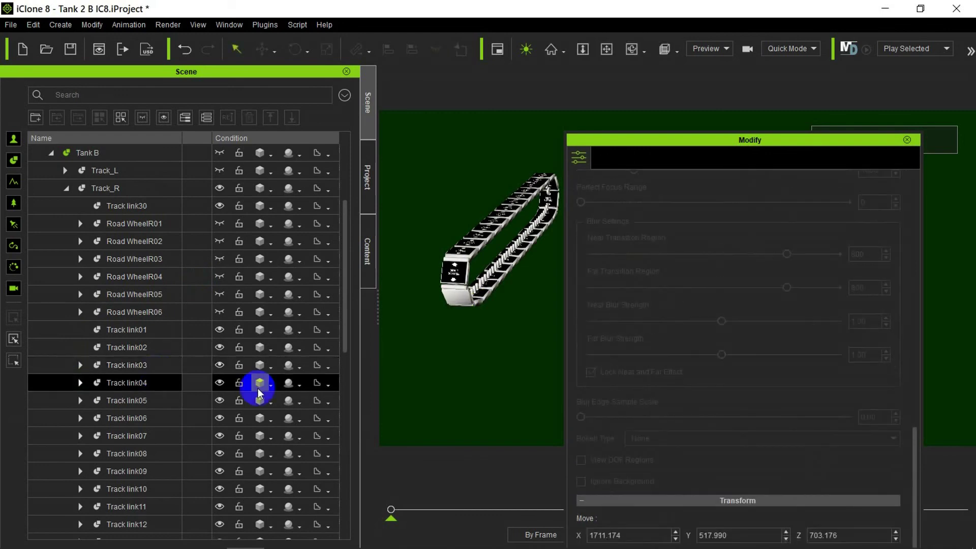
- Attach object R 2_0 to Track link02 of the right track by picking that link as its parent
{"action": "scroll", "coordinate": [257, 392], "scroll_direction": "down", "scroll_amount": 8}
{"action": "left_click", "coordinate": [203, 453]}
{"action": "left_click", "coordinate": [655, 409]}
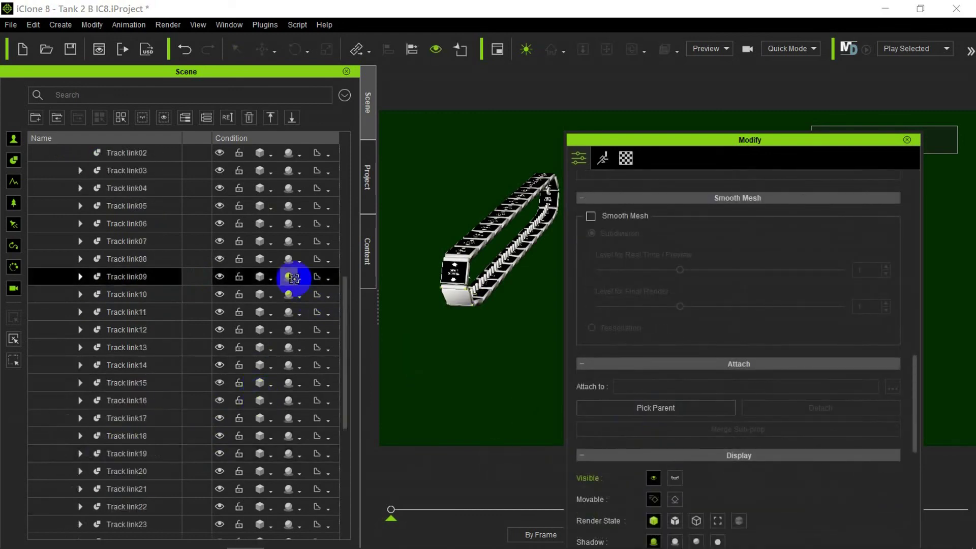
{"action": "scroll", "coordinate": [87, 342], "scroll_direction": "up", "scroll_amount": 9}
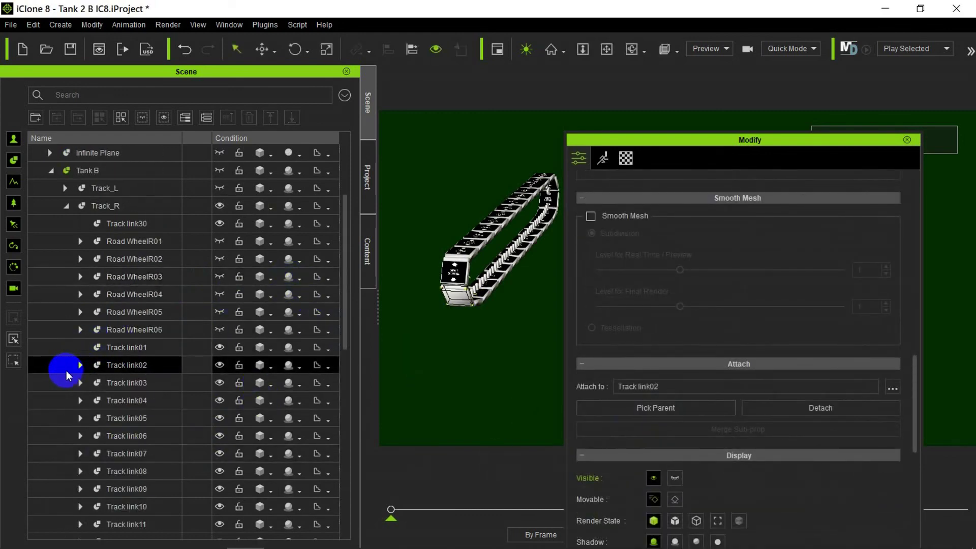
{"action": "left_click", "coordinate": [67, 375]}
- Attach object R 1_0 to Track link01 of the right track by picking that link as its parent
{"action": "scroll", "coordinate": [127, 391], "scroll_direction": "down", "scroll_amount": 9}
{"action": "left_click", "coordinate": [124, 469]}
{"action": "left_click", "coordinate": [654, 408]}
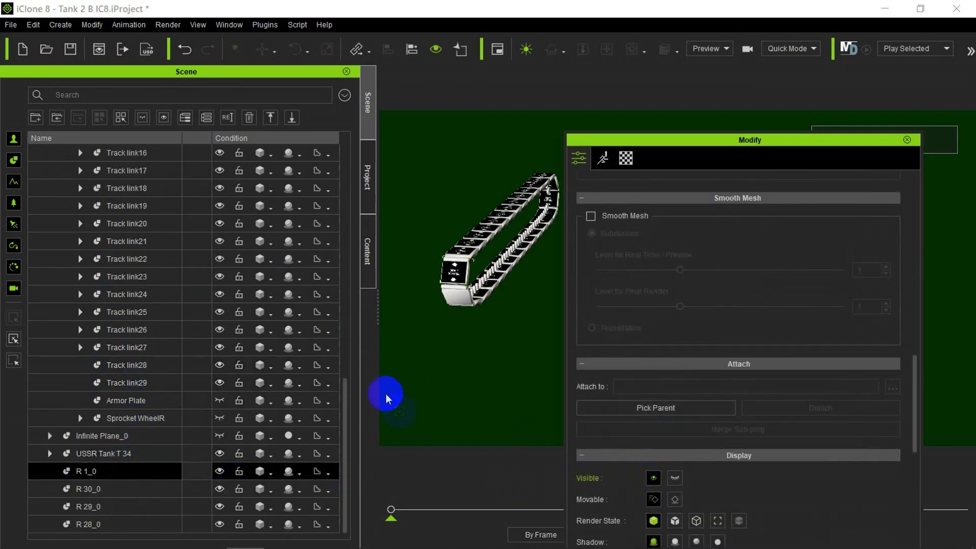
{"action": "scroll", "coordinate": [331, 327], "scroll_direction": "up", "scroll_amount": 9}
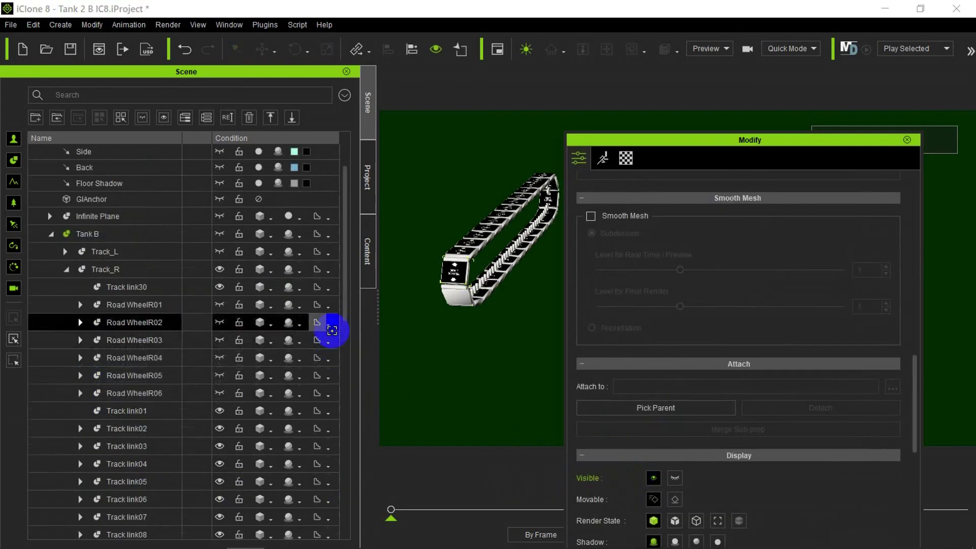
{"action": "left_click", "coordinate": [65, 411]}
- Attach object R 28_0 to Track link28 of the right track by picking that link as its parent
{"action": "scroll", "coordinate": [61, 414], "scroll_direction": "down", "scroll_amount": 9}
{"action": "left_click", "coordinate": [51, 524]}
{"action": "left_click", "coordinate": [629, 418]}
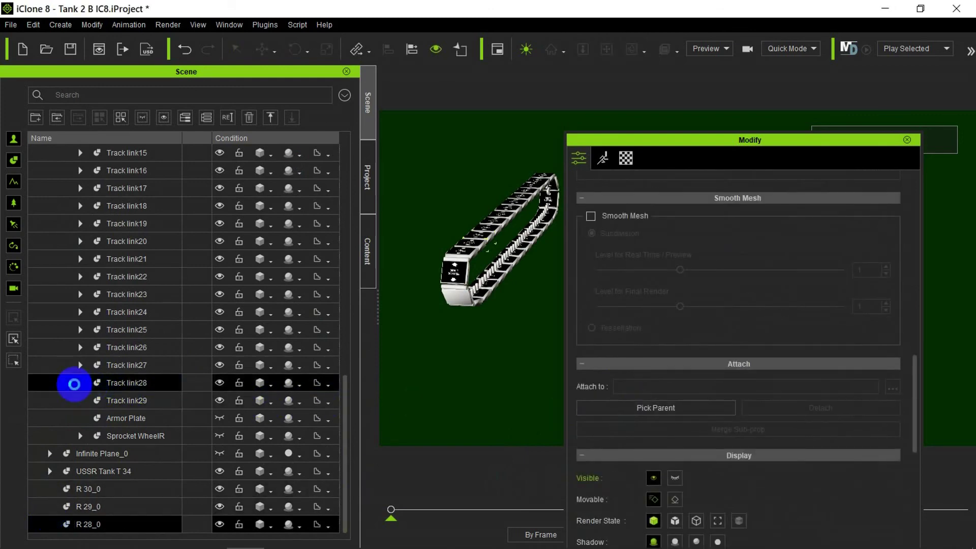
{"action": "left_click", "coordinate": [74, 383]}
- Attach object R 29_0 to Track link29 of the right track by picking that link as its parent
{"action": "left_click", "coordinate": [51, 523]}
{"action": "left_click", "coordinate": [618, 413]}
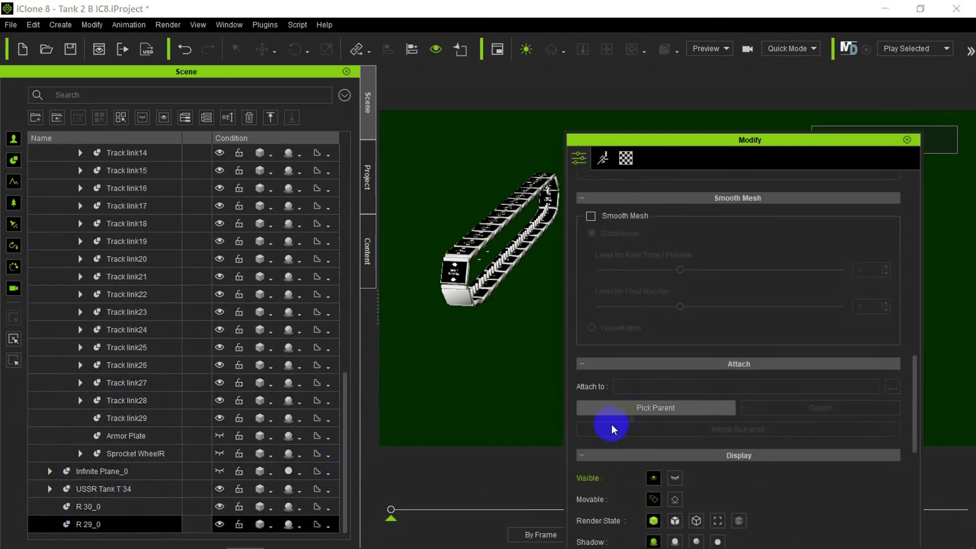
{"action": "left_click", "coordinate": [79, 422]}
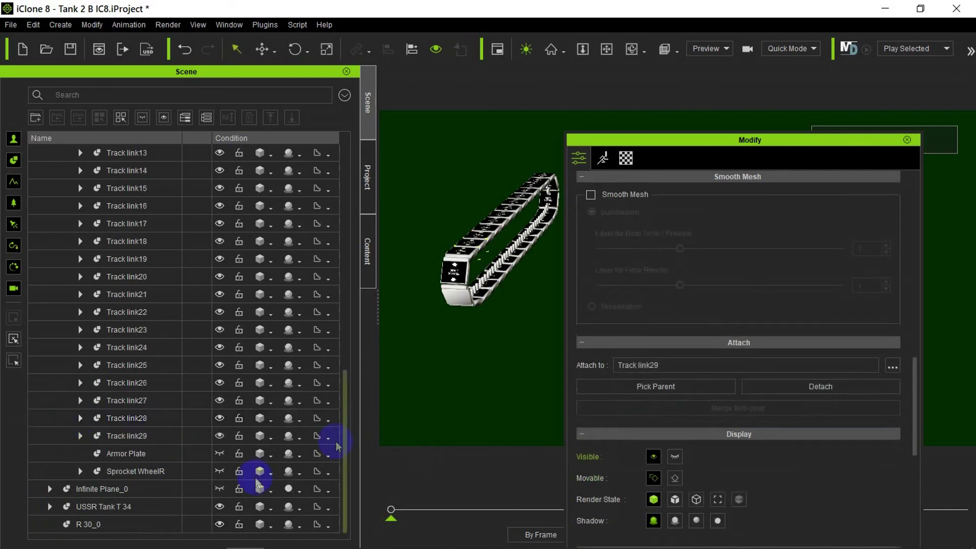
- Attach object R 30_0 to Track link30 of the right track by picking that link as its parent
{"action": "left_click", "coordinate": [135, 523]}
{"action": "left_click", "coordinate": [670, 409]}
{"action": "scroll", "coordinate": [301, 281], "scroll_direction": "up", "scroll_amount": 2}
{"action": "scroll", "coordinate": [302, 281], "scroll_direction": "up", "scroll_amount": 5}
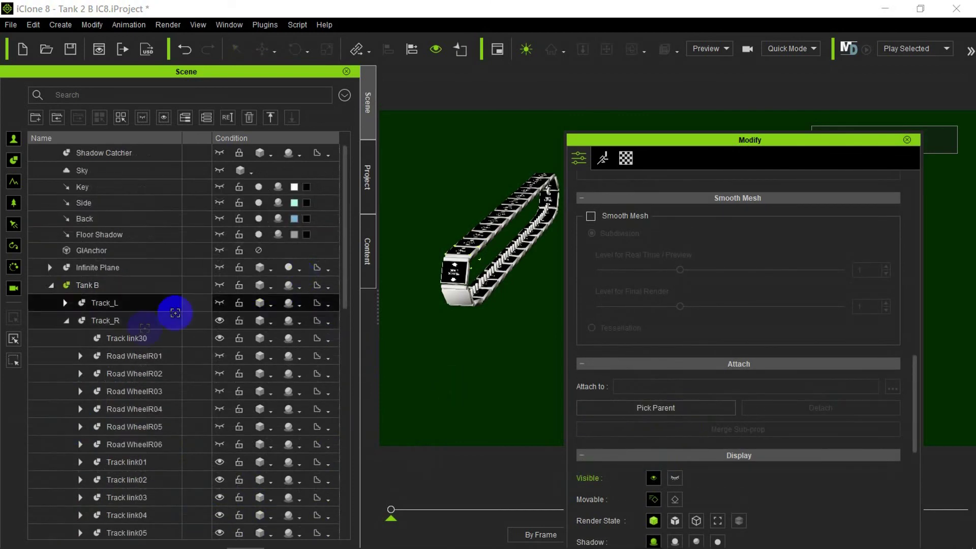
{"action": "left_click", "coordinate": [79, 339]}
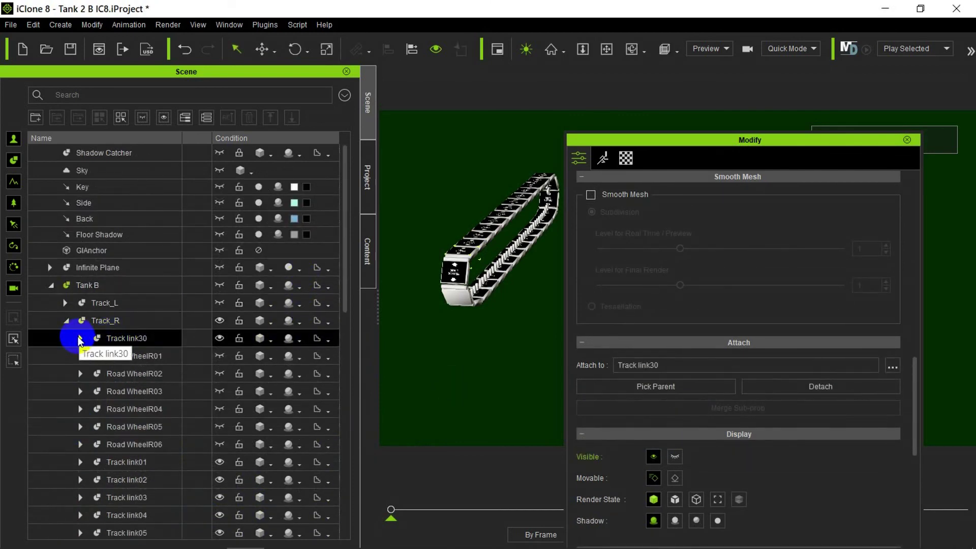
- Collapse the Track_R hierarchy and dock the floating Modify window beside the scene list
{"action": "left_click", "coordinate": [66, 321]}
{"action": "left_click_drag", "start_coordinate": [758, 137], "coordinate": [264, 356]}
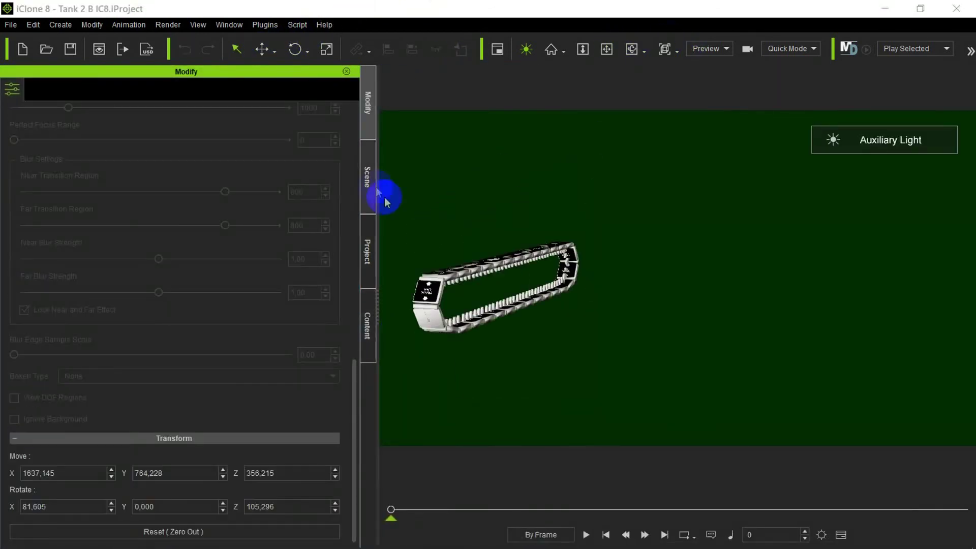
- Make Tank B visible in the scene and expand its hierarchy to list Track_L and Track_R
{"action": "left_click", "coordinate": [367, 177]}
{"action": "left_click", "coordinate": [219, 300]}
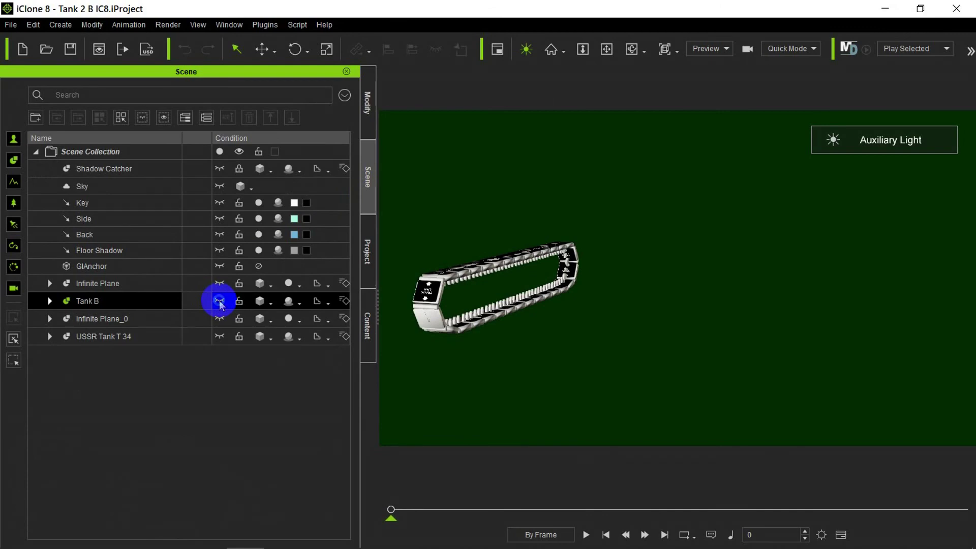
{"action": "left_click", "coordinate": [218, 300]}
{"action": "left_click", "coordinate": [51, 301]}
- Float the Modify window over the viewport and set the material opacity of Tank B to 0
{"action": "left_click", "coordinate": [367, 105]}
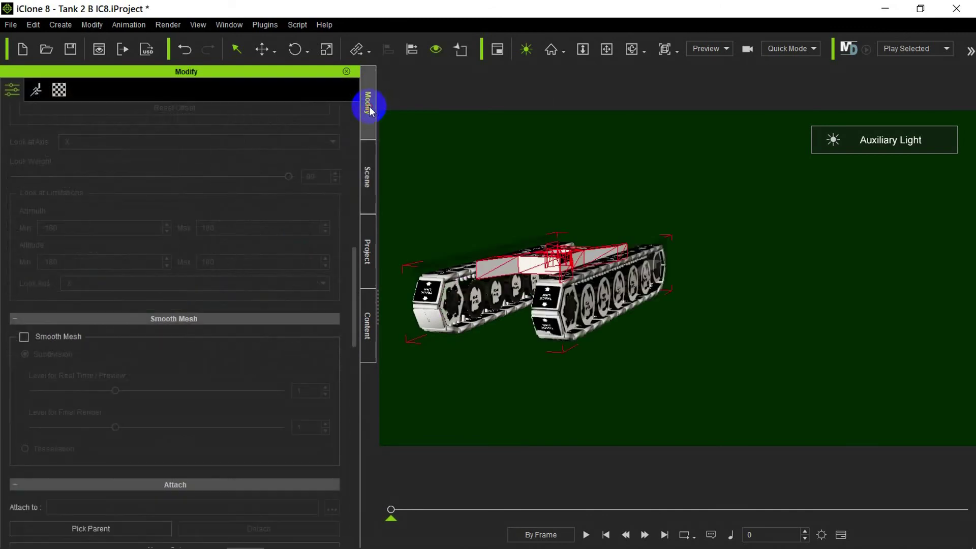
{"action": "left_click_drag", "start_coordinate": [258, 74], "coordinate": [900, 129]}
{"action": "right_click_drag", "start_coordinate": [598, 139], "coordinate": [545, 191]}
{"action": "left_click", "coordinate": [705, 146]}
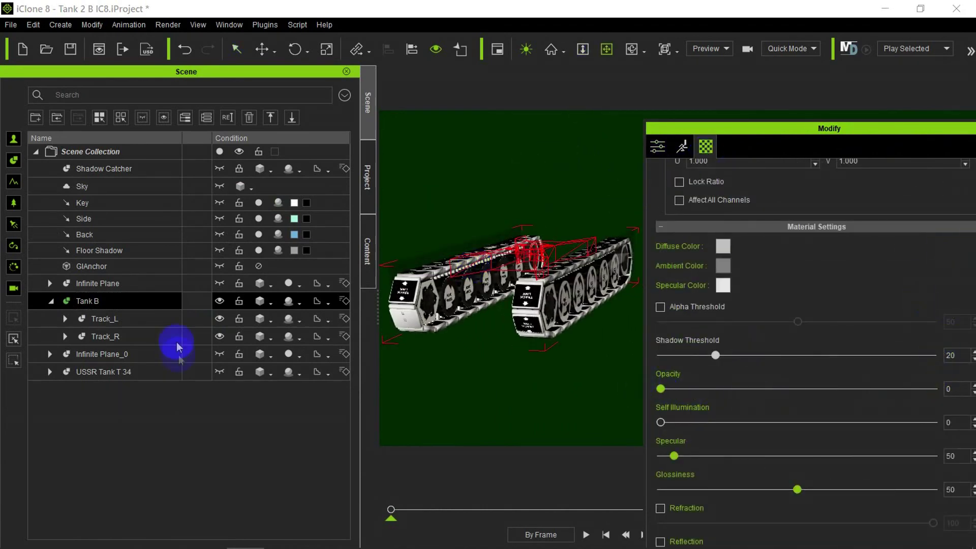
- Expand Track_L and set the material opacity of its Armor Plate to 0
{"action": "left_click", "coordinate": [100, 318]}
{"action": "left_click", "coordinate": [65, 318]}
{"action": "left_click", "coordinate": [70, 338]}
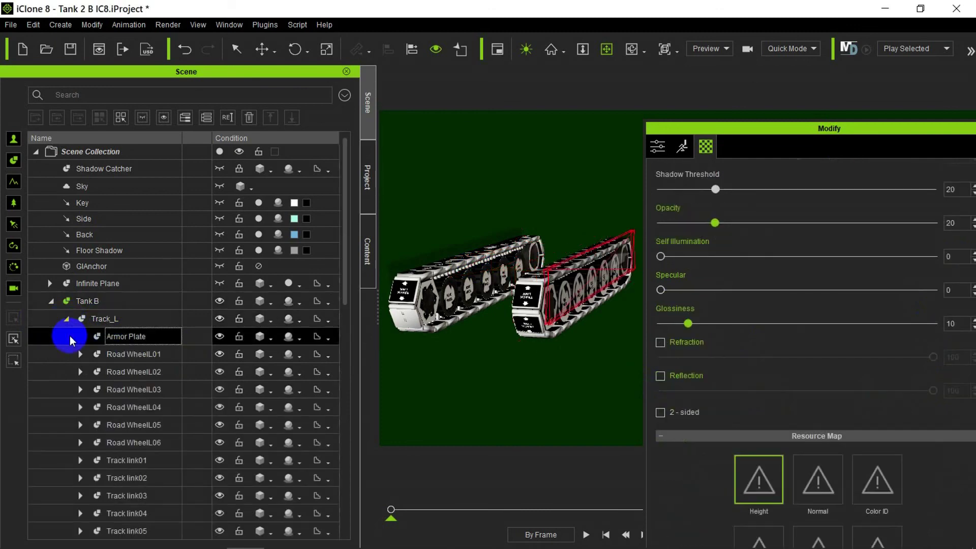
{"action": "left_click_drag", "start_coordinate": [698, 226], "coordinate": [639, 220]}
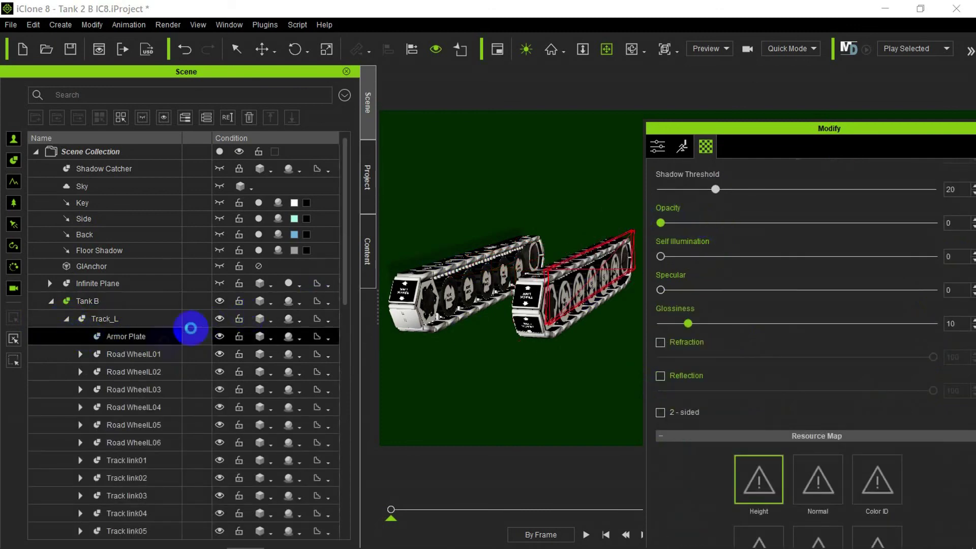
- Set the material opacity of Road WheelL01 through Road WheelL06 in Track_L to 0
{"action": "left_click", "coordinate": [151, 354]}
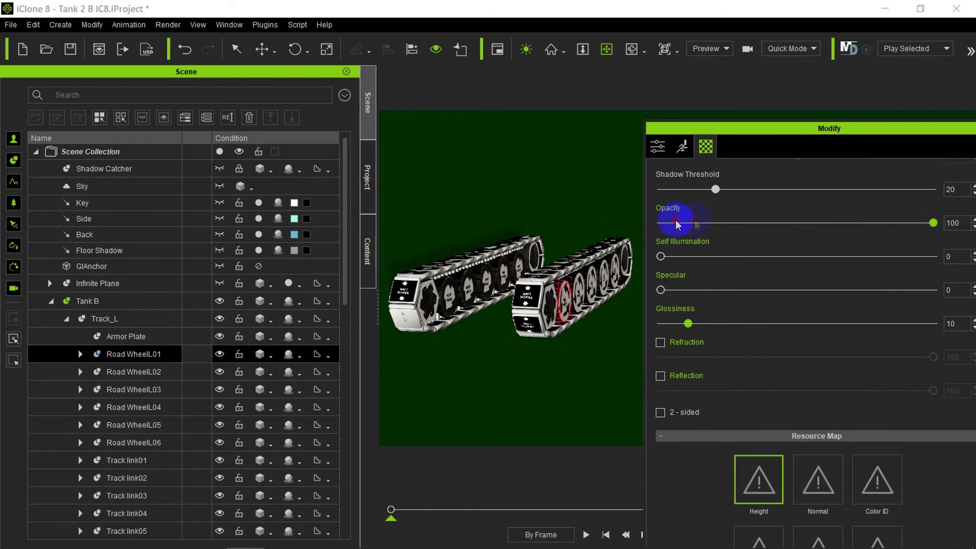
{"action": "left_click", "coordinate": [106, 372]}
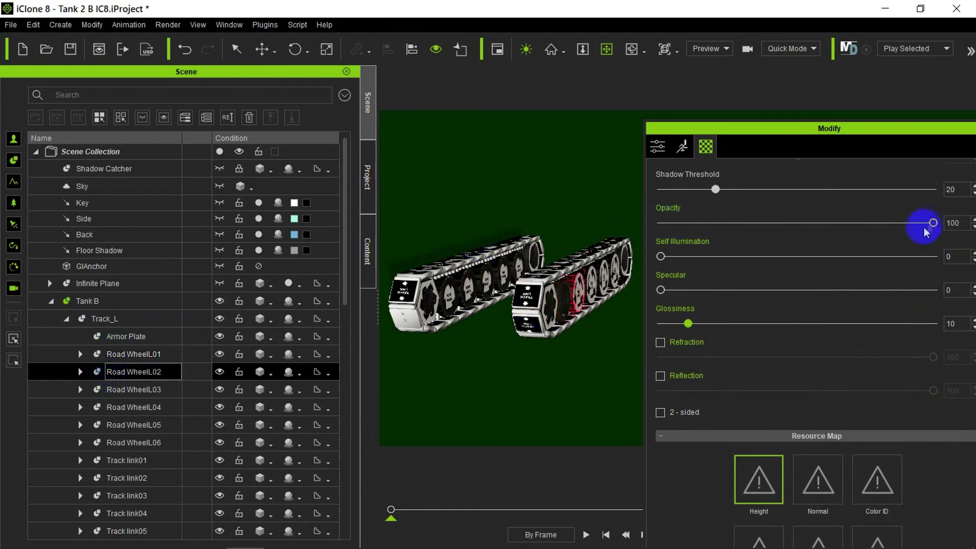
{"action": "left_click", "coordinate": [131, 390]}
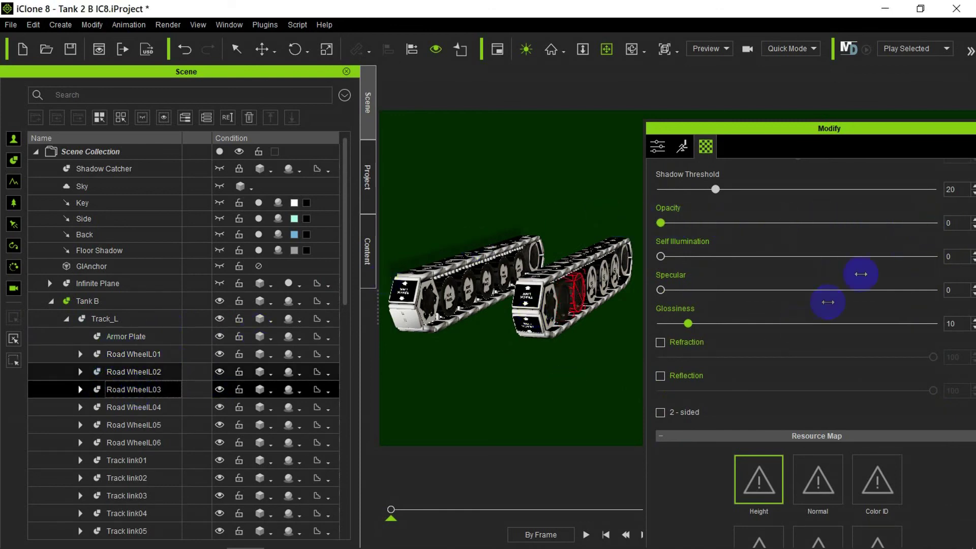
{"action": "left_click", "coordinate": [114, 407]}
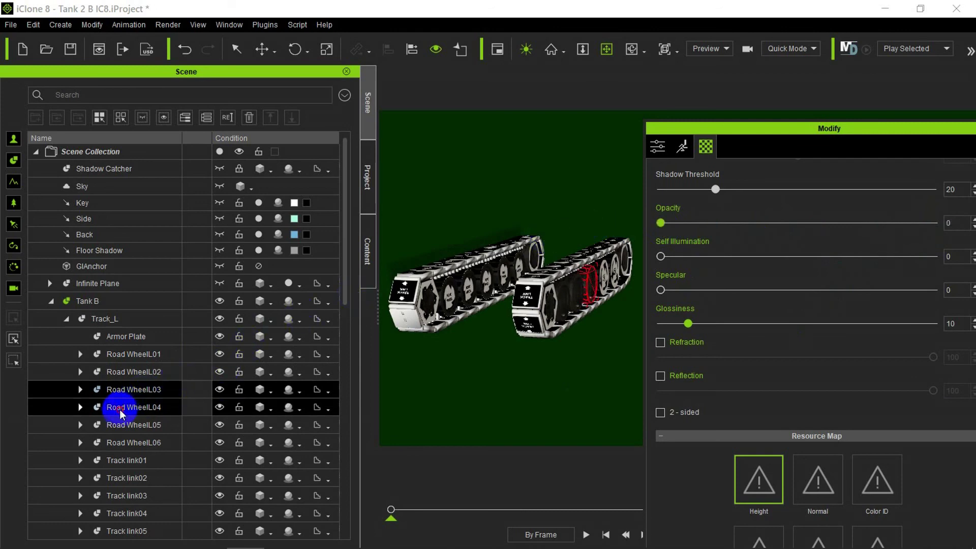
{"action": "left_click", "coordinate": [173, 424]}
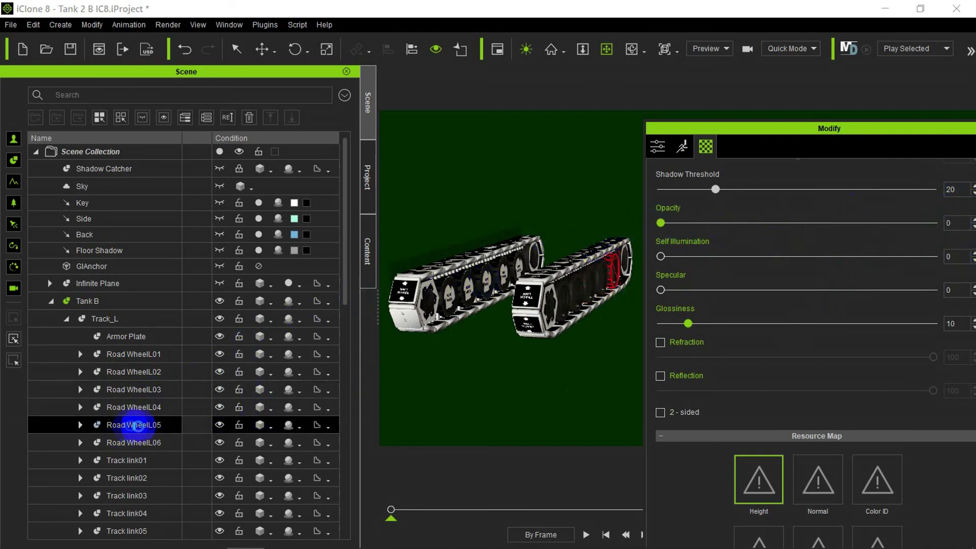
{"action": "left_click", "coordinate": [175, 438]}
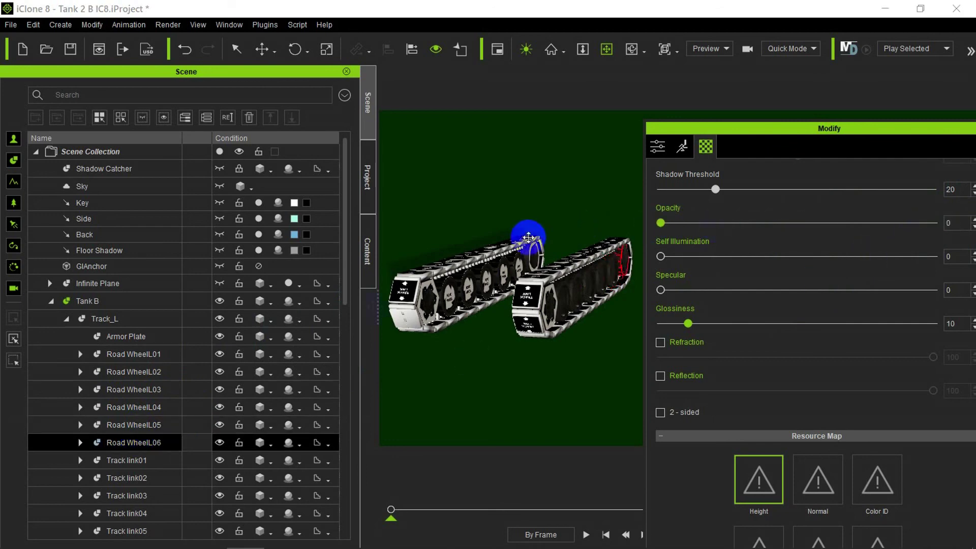
- Make the original surfaces of Track link01 and Track link02 in Track_L transparent through their material opacity
{"action": "left_click", "coordinate": [168, 456]}
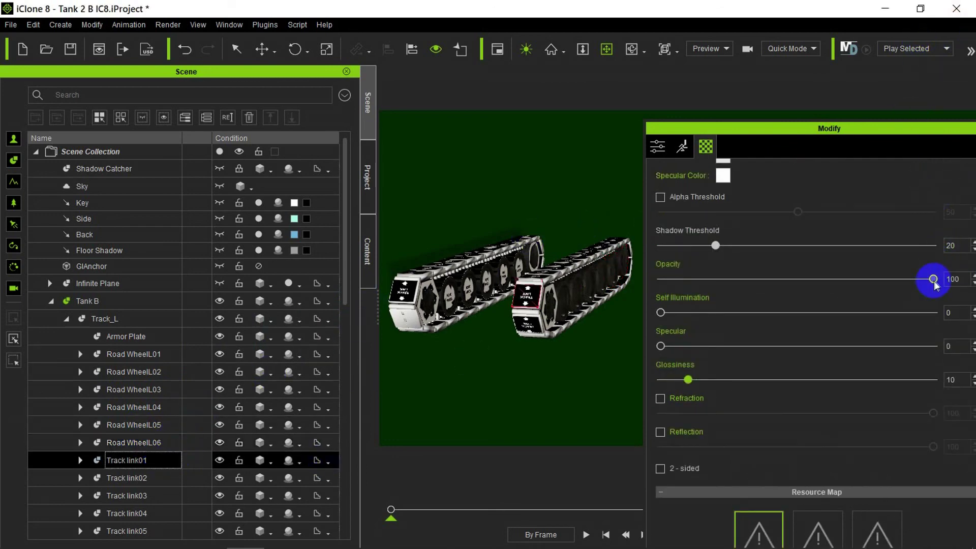
{"action": "left_click", "coordinate": [130, 478]}
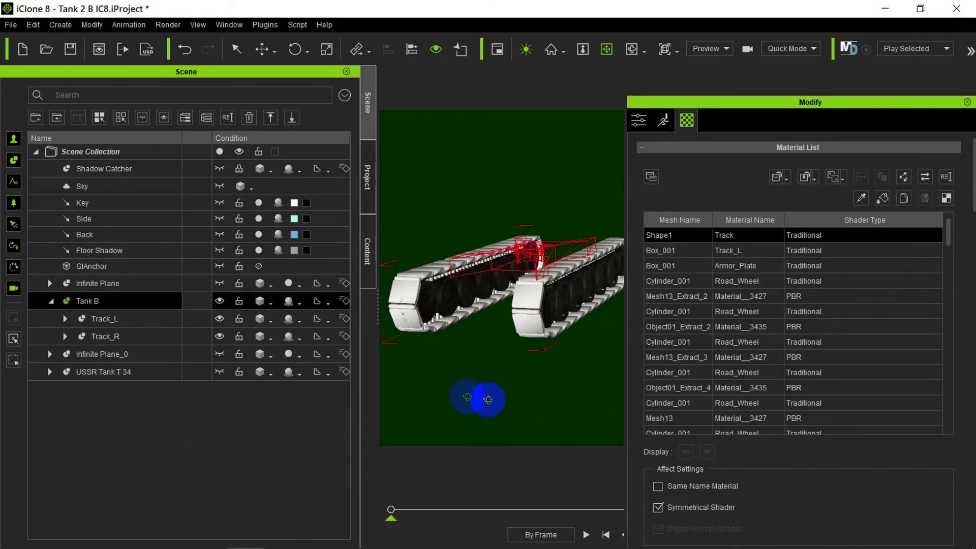
- Set the texture strength to 0 in the material of object L 1 under Track link01 of Track_L
{"action": "right_click_drag", "start_coordinate": [479, 401], "coordinate": [563, 389]}
{"action": "right_click_drag", "start_coordinate": [466, 382], "coordinate": [638, 377]}
{"action": "right_click_drag", "start_coordinate": [515, 368], "coordinate": [597, 359]}
{"action": "mouse_move", "coordinate": [519, 376]}
{"action": "right_mouse_down"}
{"action": "mouse_move", "coordinate": [593, 366]}
{"action": "mouse_move", "coordinate": [452, 356]}
{"action": "mouse_move", "coordinate": [590, 376]}
{"action": "mouse_move", "coordinate": [582, 344]}
{"action": "mouse_move", "coordinate": [456, 364]}
{"action": "mouse_move", "coordinate": [529, 383]}
{"action": "mouse_move", "coordinate": [525, 405]}
{"action": "mouse_move", "coordinate": [544, 383]}
{"action": "mouse_move", "coordinate": [508, 379]}
{"action": "right_mouse_up"}
{"action": "left_click", "coordinate": [65, 319]}
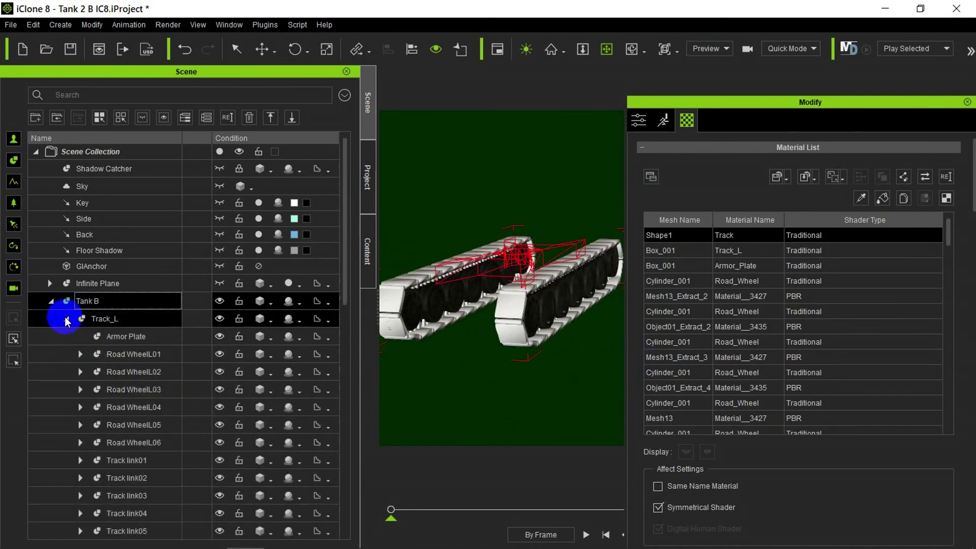
{"action": "left_click", "coordinate": [61, 460]}
{"action": "left_click", "coordinate": [80, 460]}
{"action": "left_click", "coordinate": [87, 479]}
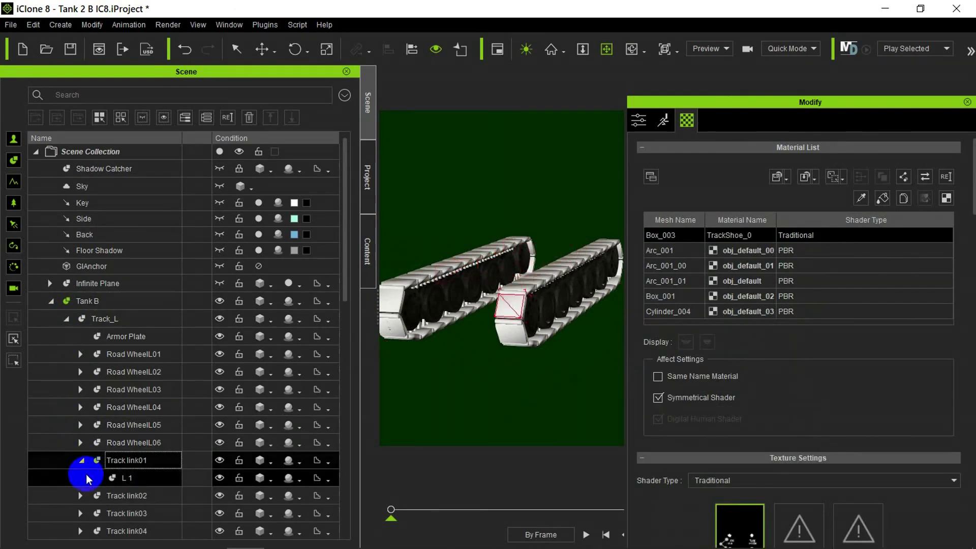
{"action": "left_click_drag", "start_coordinate": [972, 192], "coordinate": [972, 305]}
{"action": "left_click", "coordinate": [641, 159]}
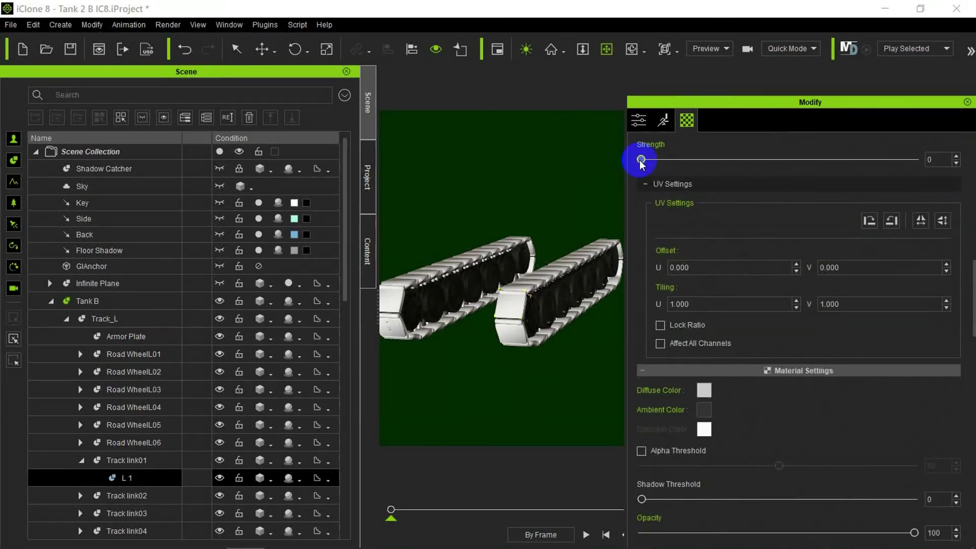
- Adjust the strength of further texture channels in the material of object L 1 under Track link01, reducing them to 0
{"action": "left_click_drag", "start_coordinate": [972, 267], "coordinate": [612, 320]}
{"action": "left_click", "coordinate": [834, 197]}
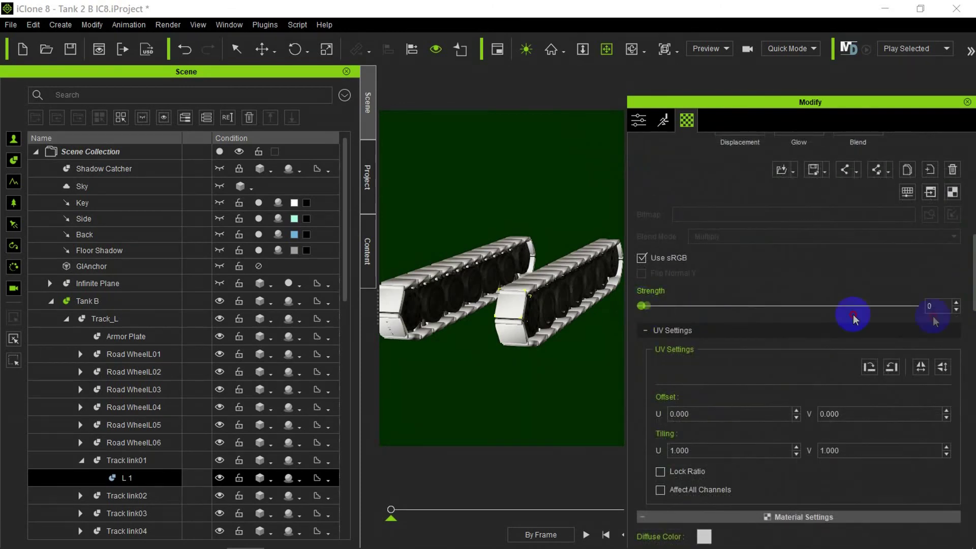
{"action": "left_click_drag", "start_coordinate": [973, 288], "coordinate": [653, 305]}
{"action": "left_click_drag", "start_coordinate": [869, 307], "coordinate": [639, 316]}
{"action": "left_click", "coordinate": [849, 294]}
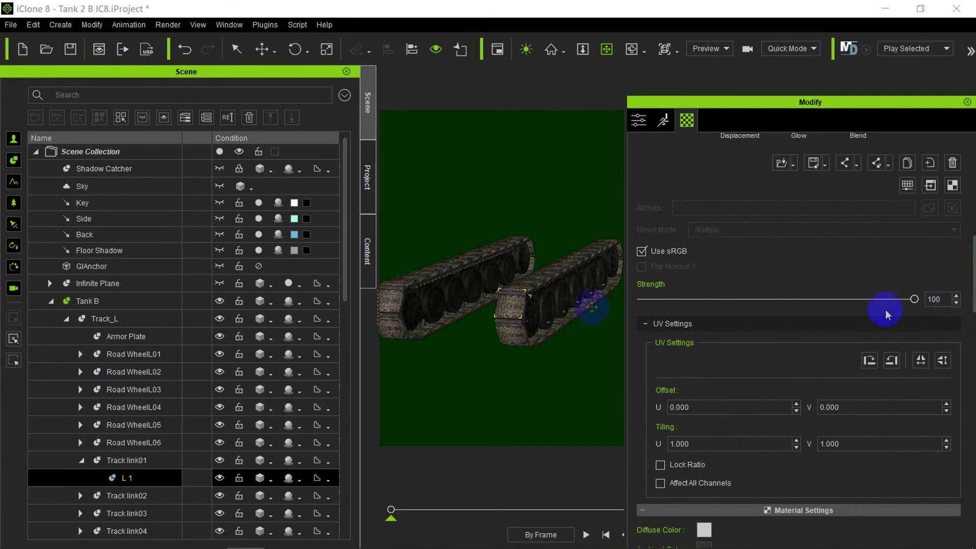
- Collapse Track_L in the scene list, dock the floating Modify window and inspect both finished tracks from the side
{"action": "left_click", "coordinate": [66, 319]}
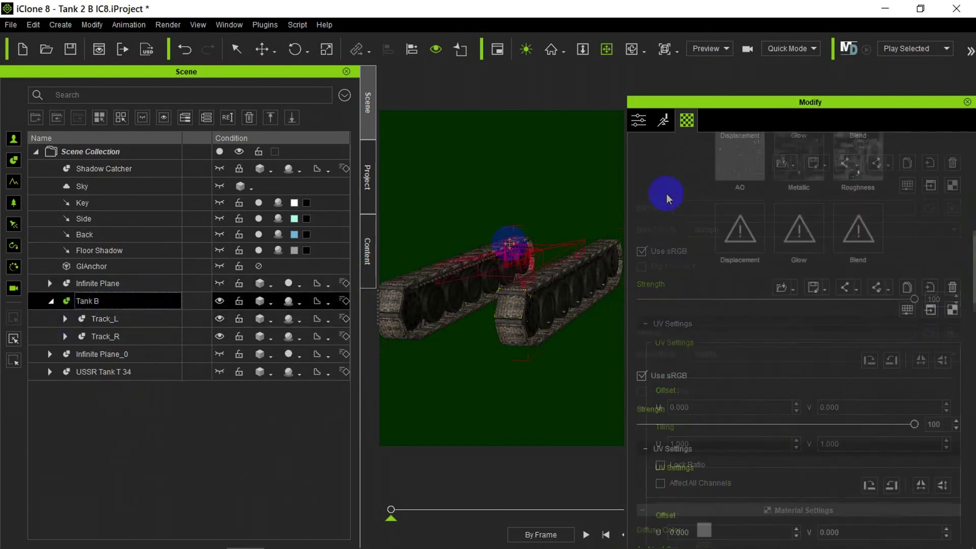
{"action": "left_click_drag", "start_coordinate": [828, 104], "coordinate": [171, 414]}
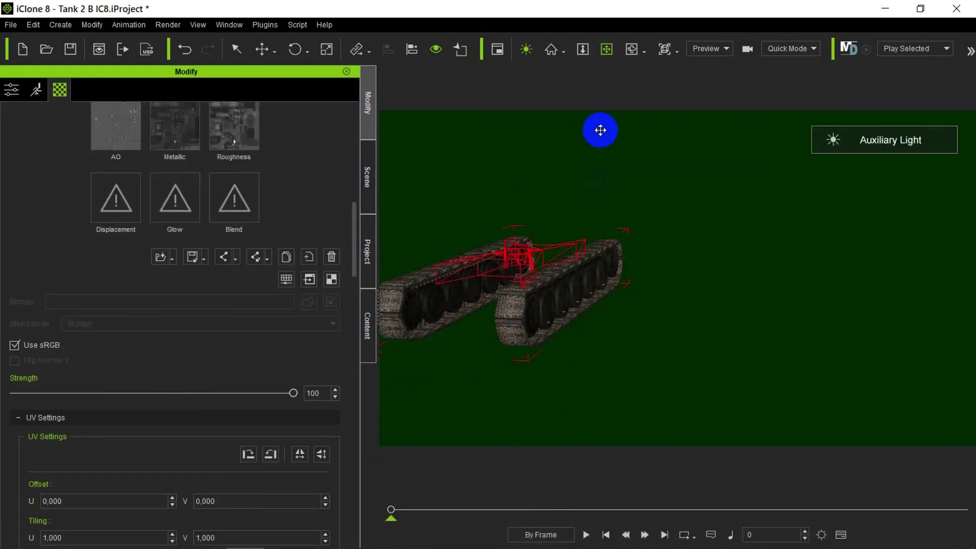
{"action": "left_click", "coordinate": [607, 54]}
{"action": "left_click_drag", "start_coordinate": [600, 194], "coordinate": [741, 195]}
{"action": "right_click_drag", "start_coordinate": [741, 195], "coordinate": [471, 256]}
{"action": "right_click_drag", "start_coordinate": [686, 275], "coordinate": [522, 283]}
{"action": "left_click_drag", "start_coordinate": [522, 283], "coordinate": [725, 303]}
- Attach USSR Tank T 34 to Tank B as its parent and dock the Modify window again
{"action": "left_click", "coordinate": [367, 178]}
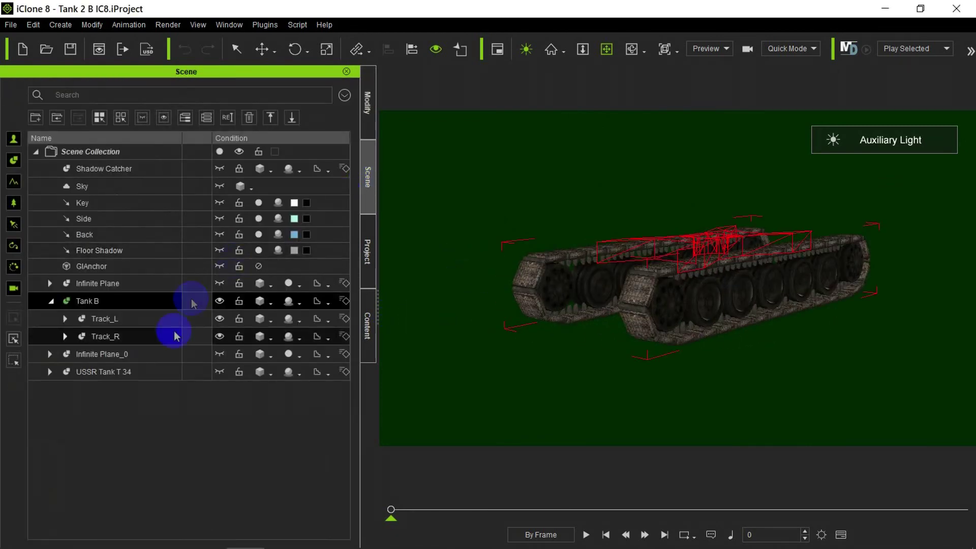
{"action": "left_click", "coordinate": [143, 373]}
{"action": "left_click", "coordinate": [314, 74]}
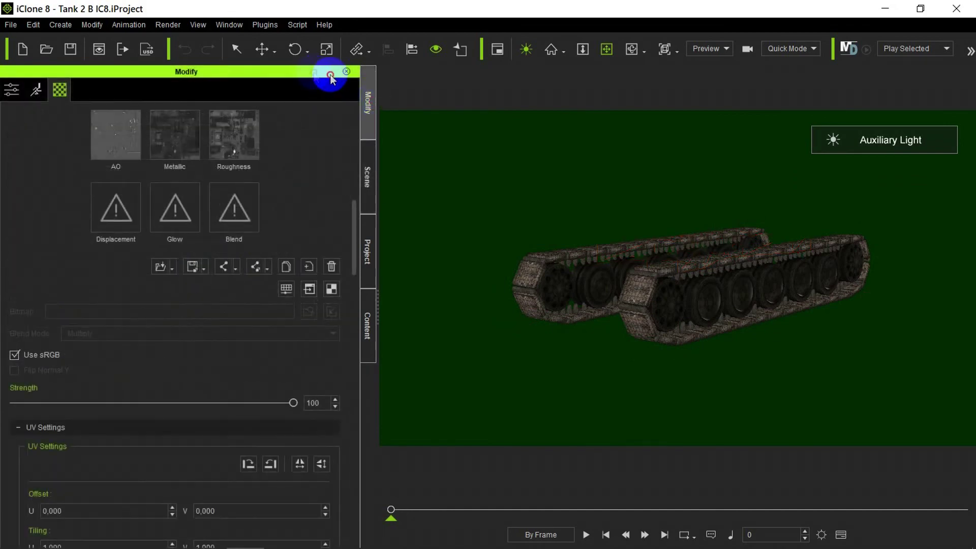
{"action": "left_click_drag", "start_coordinate": [314, 74], "coordinate": [862, 172]}
{"action": "left_click", "coordinate": [561, 188]}
{"action": "scroll", "coordinate": [782, 344], "scroll_direction": "down", "scroll_amount": 10}
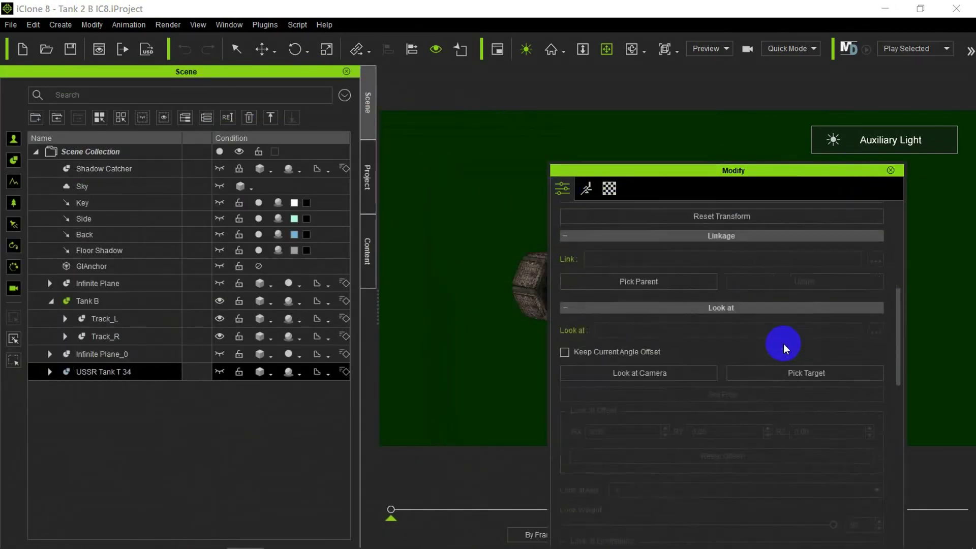
{"action": "left_click", "coordinate": [668, 292]}
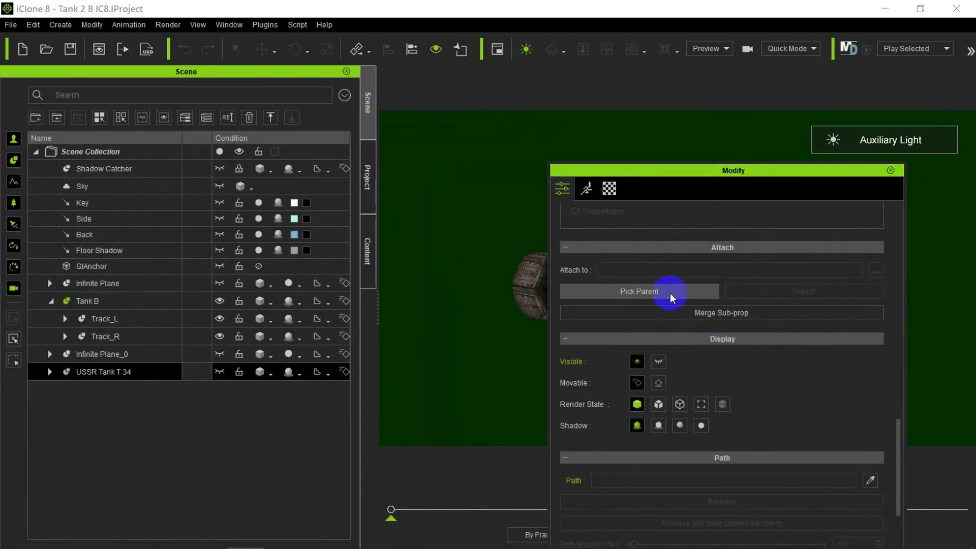
{"action": "left_click", "coordinate": [146, 301]}
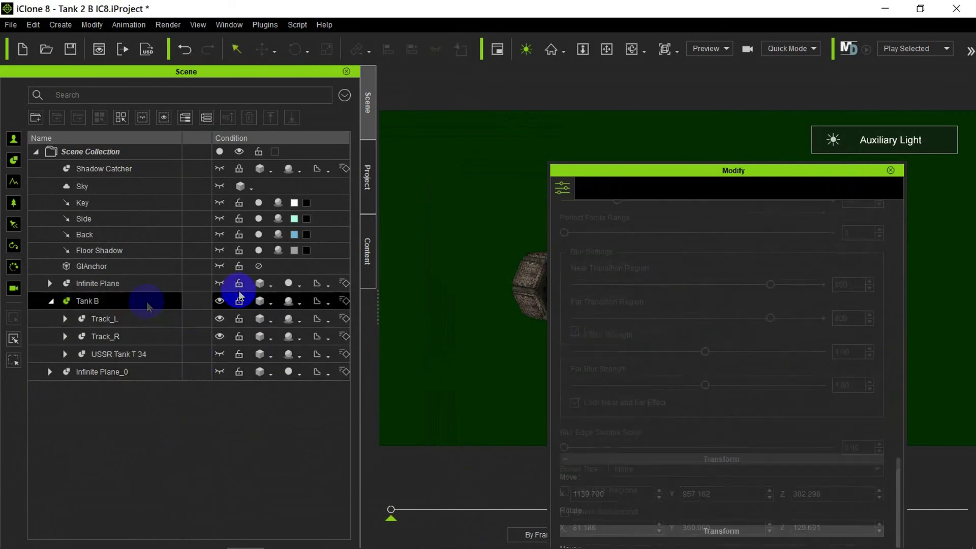
{"action": "left_click_drag", "start_coordinate": [800, 170], "coordinate": [272, 293]}
- Make USSR Tank T 34 visible in the scene together with the tracks of Tank B
{"action": "left_click", "coordinate": [374, 179]}
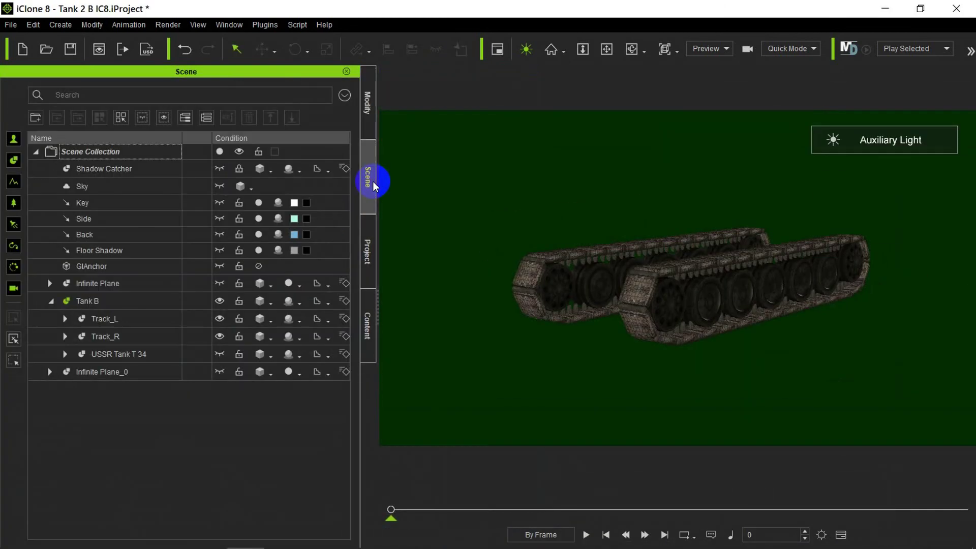
{"action": "left_click", "coordinate": [222, 374]}
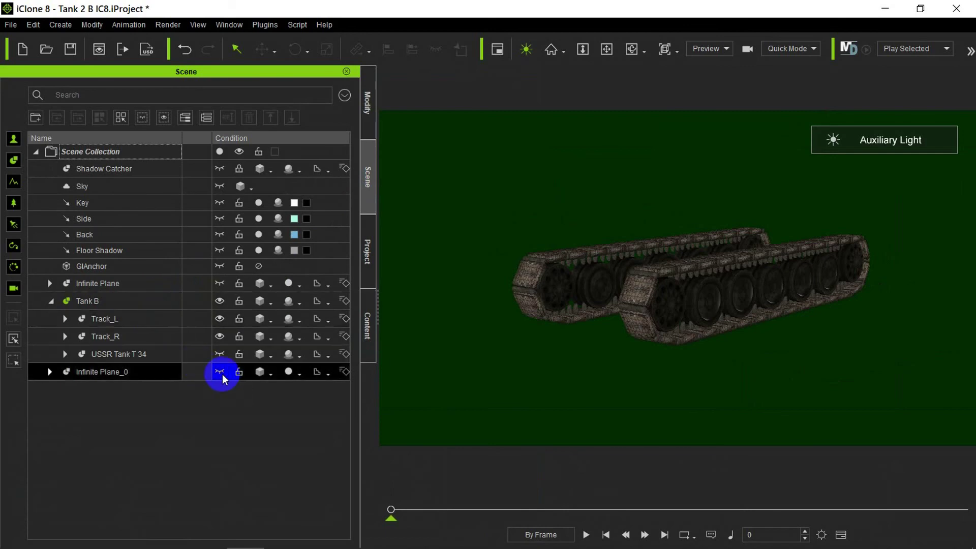
{"action": "left_click", "coordinate": [220, 353]}
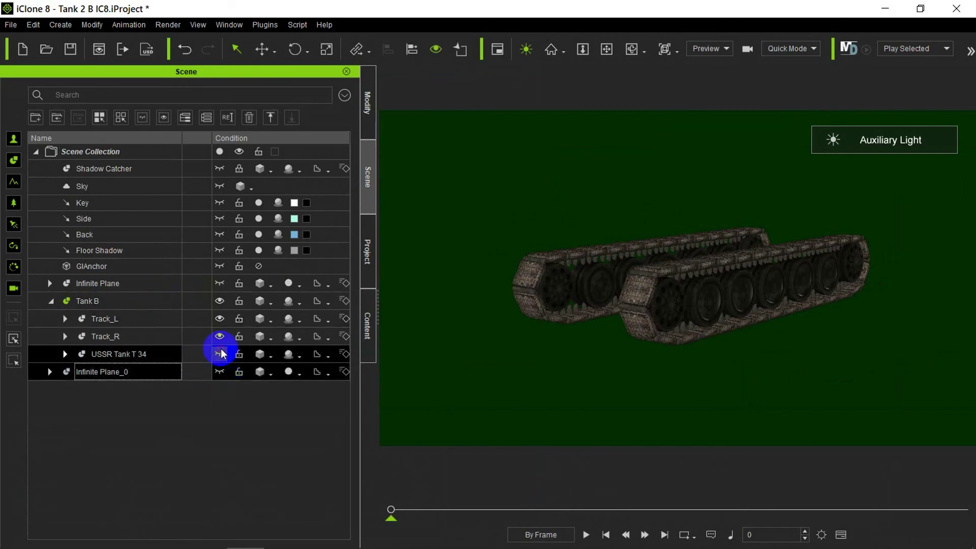
{"action": "left_click", "coordinate": [606, 49]}
{"action": "left_click_drag", "start_coordinate": [758, 231], "coordinate": [740, 279]}
- Scale Track_L and Track_R down together to fit the T 34 hull and shift them slightly towards its rear
{"action": "left_click", "coordinate": [123, 319], "text": "ctrl"}
{"action": "left_click", "coordinate": [127, 322]}
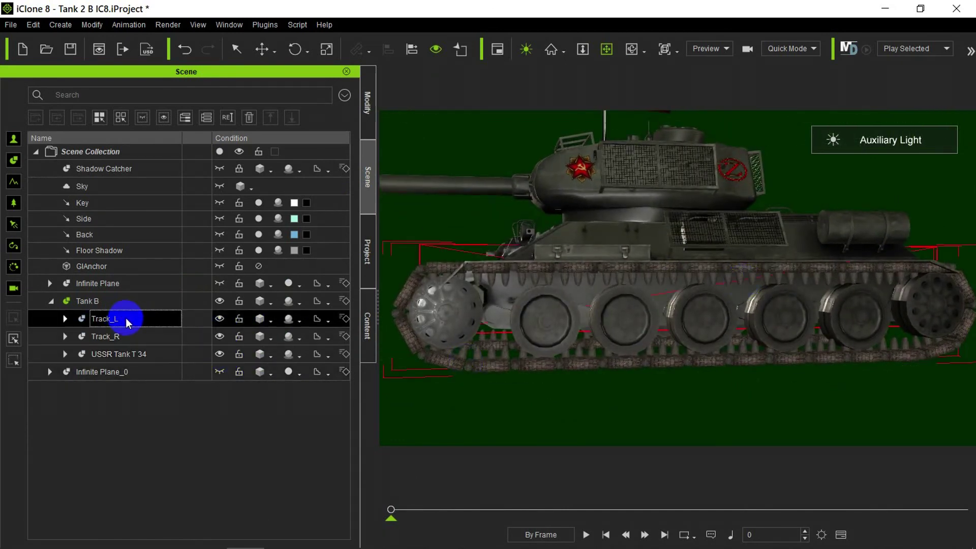
{"action": "left_click", "coordinate": [143, 342], "text": "ctrl"}
{"action": "right_click_drag", "start_coordinate": [697, 292], "coordinate": [663, 294]}
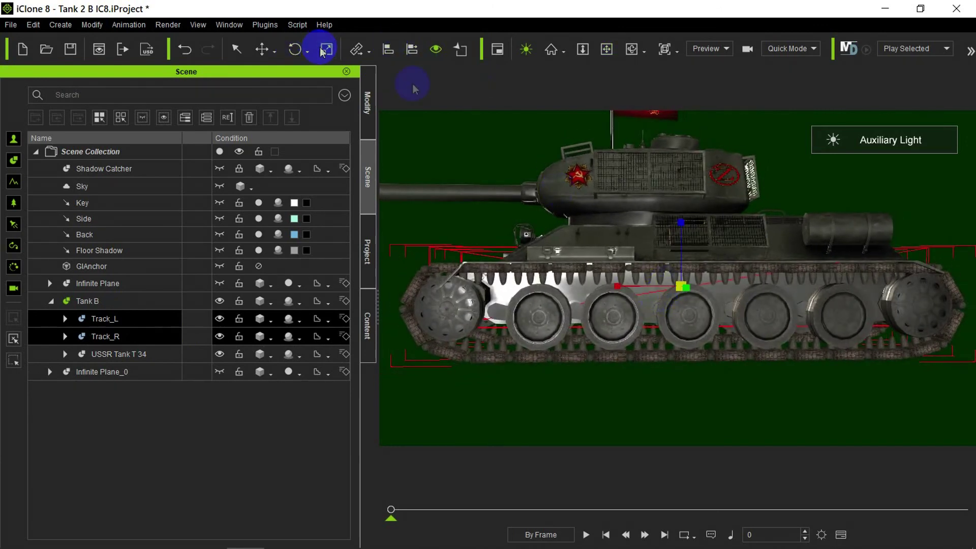
{"action": "left_click_drag", "start_coordinate": [678, 286], "coordinate": [681, 307]}
{"action": "left_click", "coordinate": [602, 372]}
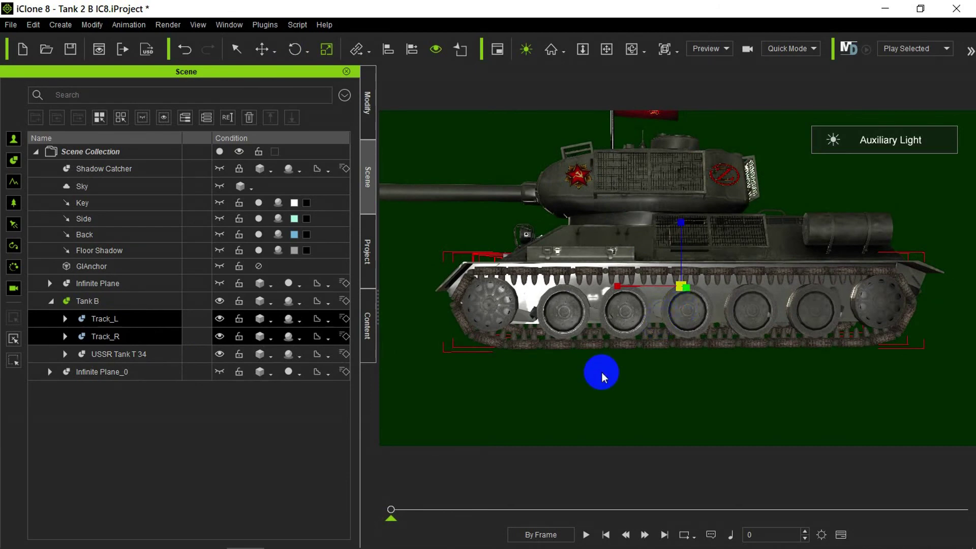
{"action": "left_click_drag", "start_coordinate": [616, 286], "coordinate": [627, 288]}
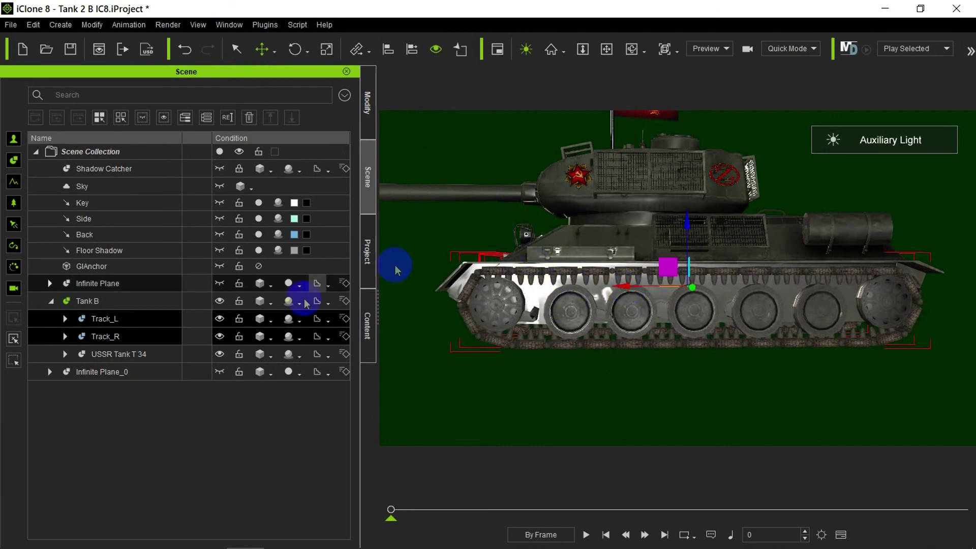
- Raise USSR Tank T 34 slightly so its fenders sit above the tracks
{"action": "left_click", "coordinate": [164, 355], "text": "ctrl"}
{"action": "left_click", "coordinate": [581, 263]}
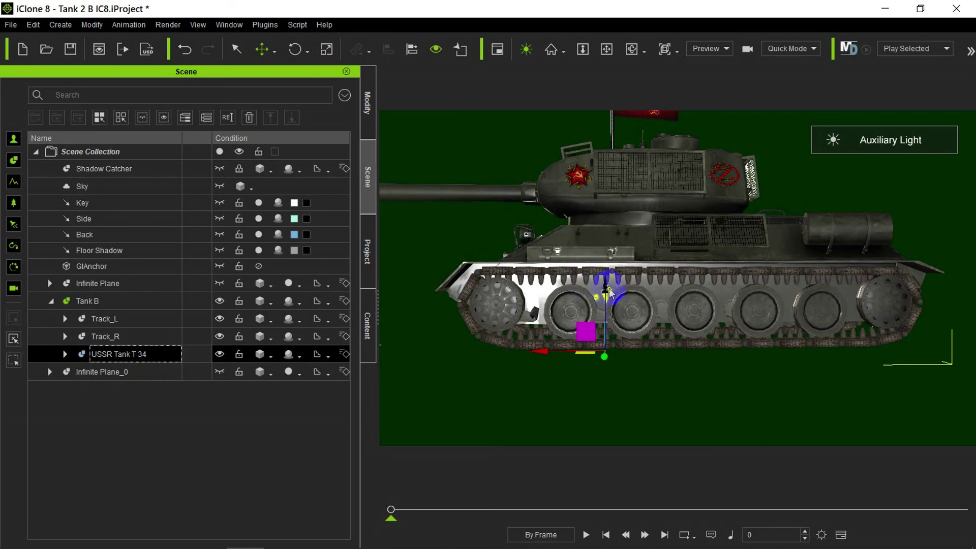
{"action": "left_click_drag", "start_coordinate": [606, 288], "coordinate": [606, 283]}
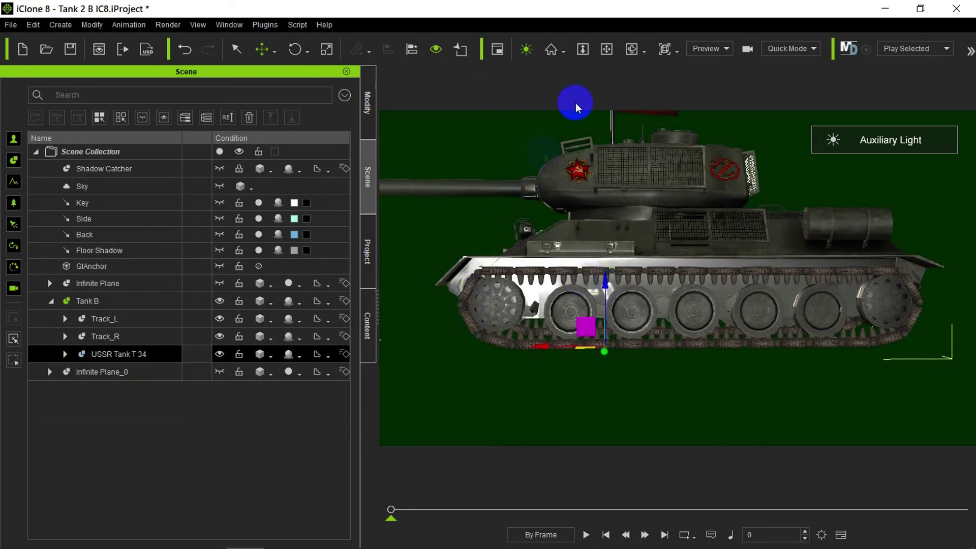
- Move Track_L outward along the Y axis until it sits under the hull's fender
{"action": "right_click_drag", "start_coordinate": [504, 196], "coordinate": [742, 269]}
{"action": "left_click_drag", "start_coordinate": [742, 269], "coordinate": [748, 252]}
{"action": "left_click", "coordinate": [146, 324]}
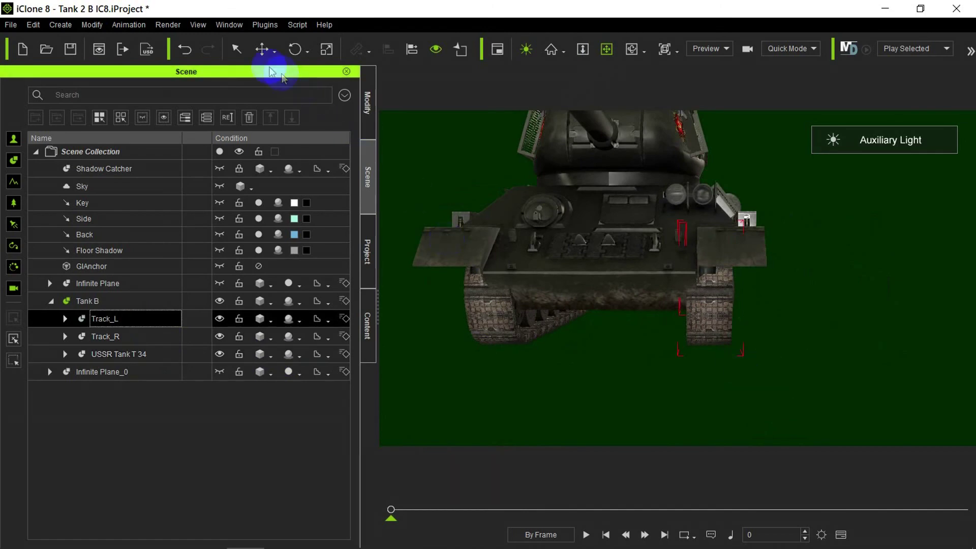
{"action": "left_click", "coordinate": [262, 51]}
{"action": "left_click_drag", "start_coordinate": [751, 262], "coordinate": [772, 265]}
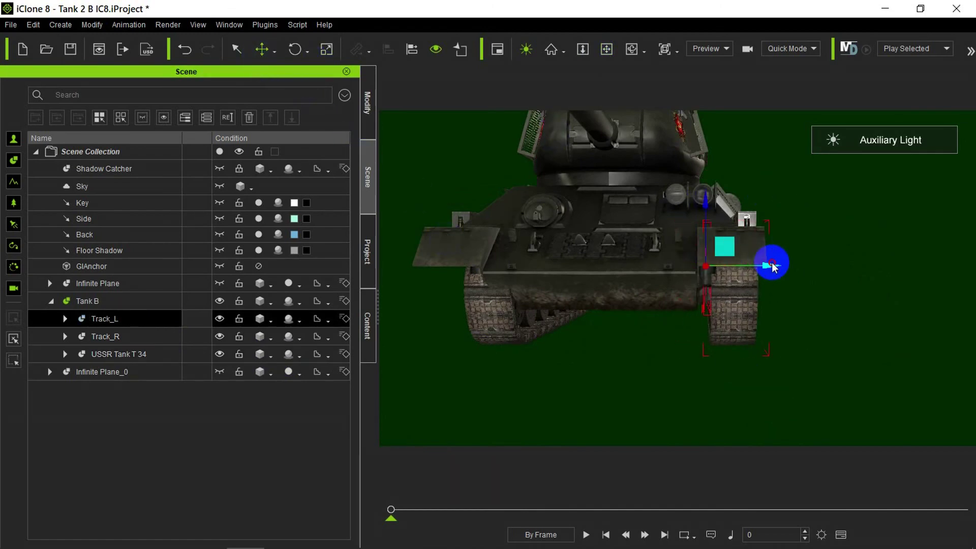
{"action": "left_click", "coordinate": [606, 49]}
{"action": "scroll", "coordinate": [795, 224], "scroll_direction": "up", "scroll_amount": 3}
{"action": "right_click_drag", "start_coordinate": [799, 246], "coordinate": [772, 241]}
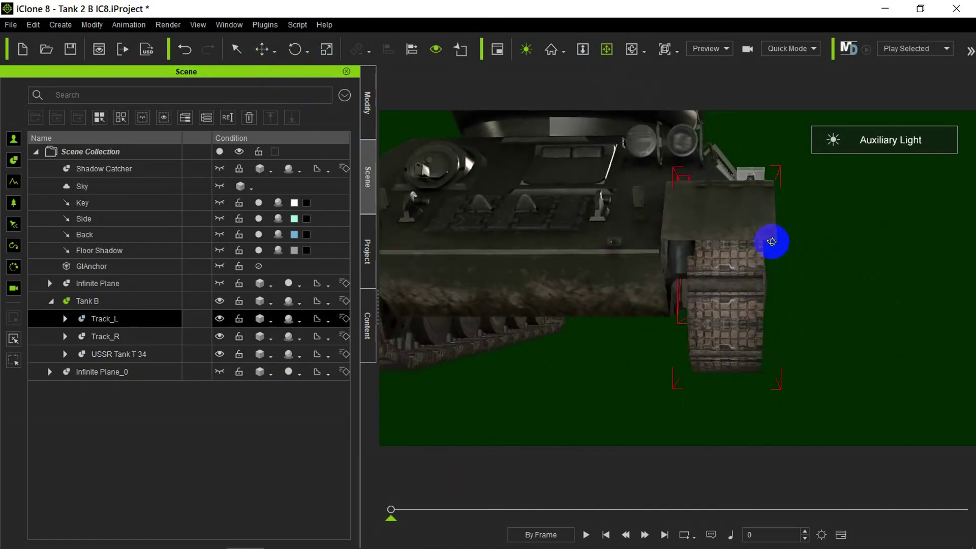
{"action": "left_click_drag", "start_coordinate": [871, 254], "coordinate": [733, 295]}
- Reposition Track_R sideways under the opposite fender and check the alignment from the front of the tank
{"action": "left_click", "coordinate": [210, 335]}
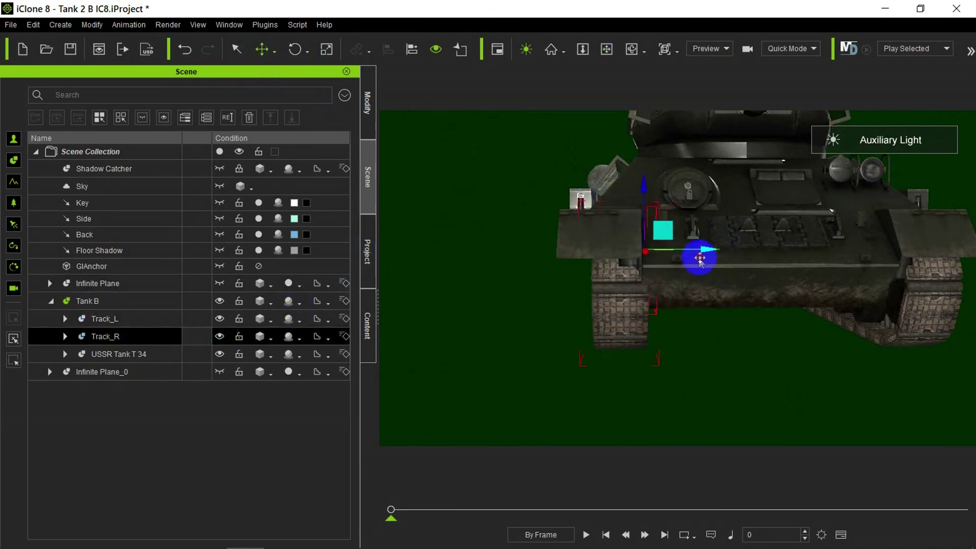
{"action": "left_click", "coordinate": [608, 51]}
{"action": "left_click_drag", "start_coordinate": [661, 158], "coordinate": [381, 324]}
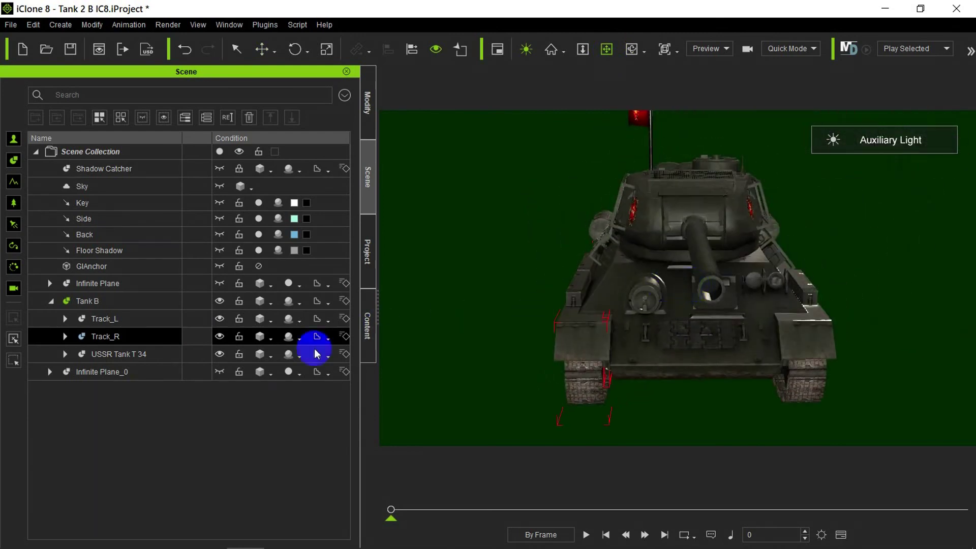
- Hide USSR Tank T 34 temporarily to inspect the tracks, show it again and view the whole assembly with Tank B selected
{"action": "left_click", "coordinate": [220, 356], "text": "ctrl"}
{"action": "left_click", "coordinate": [220, 356]}
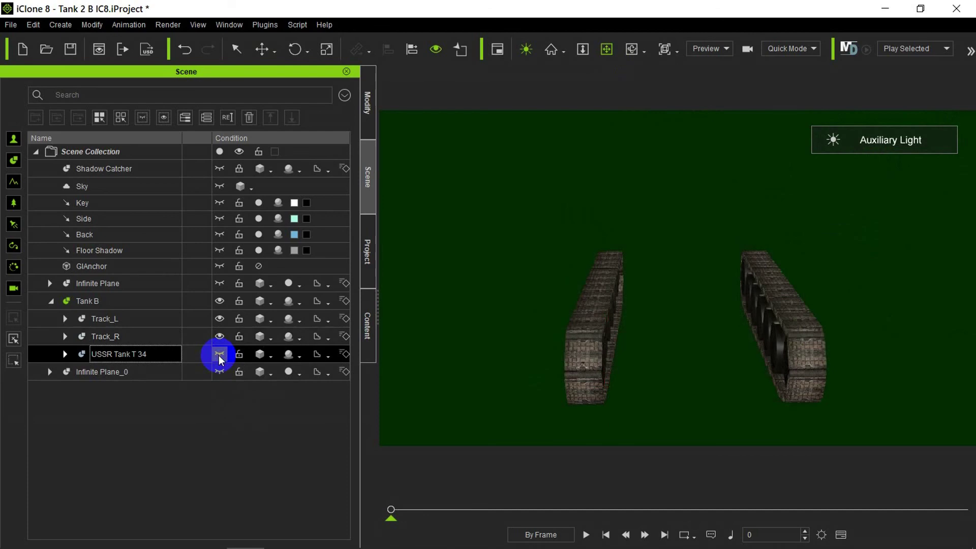
{"action": "left_click", "coordinate": [172, 301]}
{"action": "right_click_drag", "start_coordinate": [645, 329], "coordinate": [676, 292]}
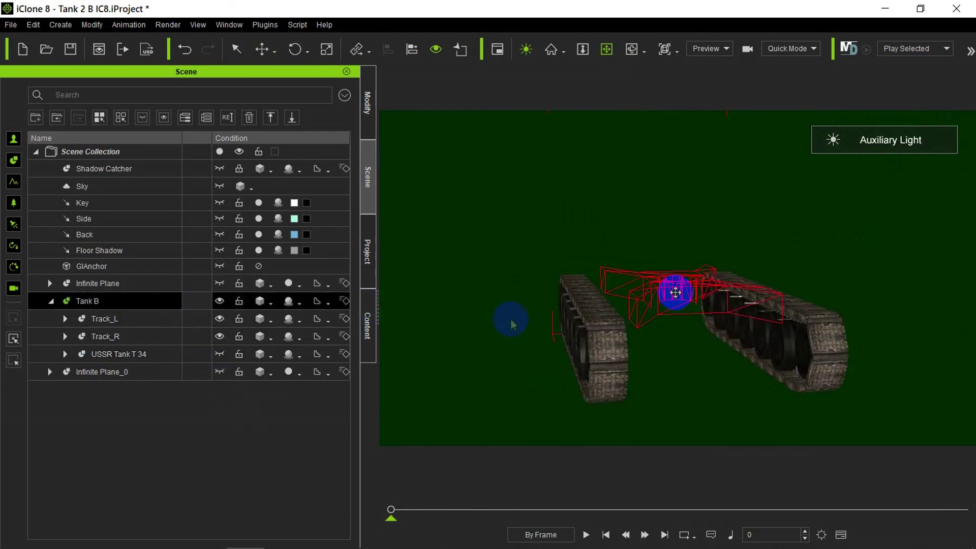
{"action": "left_click", "coordinate": [220, 355]}
{"action": "left_click", "coordinate": [159, 303]}
{"action": "scroll", "coordinate": [588, 286], "scroll_direction": "down", "scroll_amount": 2}
{"action": "left_click_drag", "start_coordinate": [777, 245], "coordinate": [756, 277]}
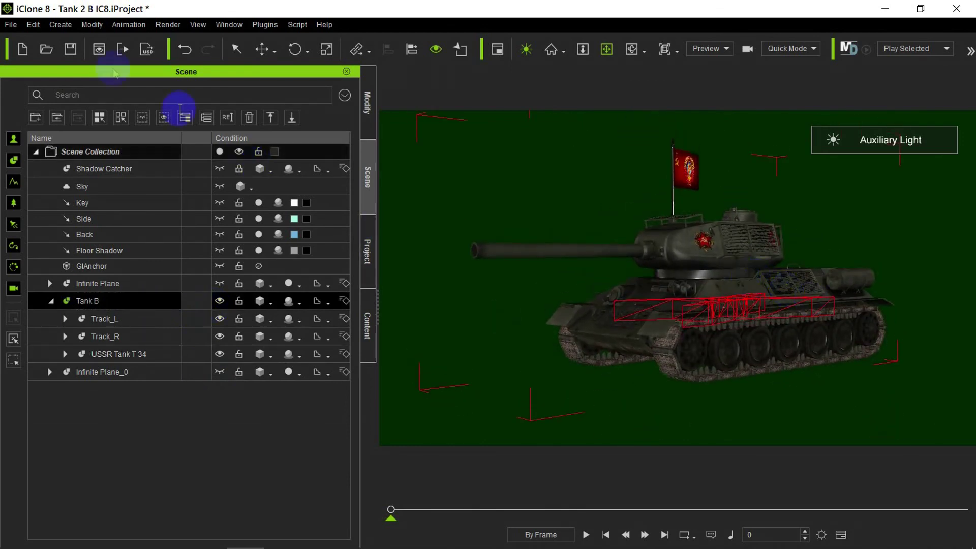
- Look up the Info display option in the preferences and close them
{"action": "left_click", "coordinate": [33, 25]}
{"action": "left_click", "coordinate": [94, 397]}
{"action": "scroll", "coordinate": [819, 409], "scroll_direction": "down", "scroll_amount": 5}
{"action": "scroll", "coordinate": [820, 408], "scroll_direction": "down", "scroll_amount": 6}
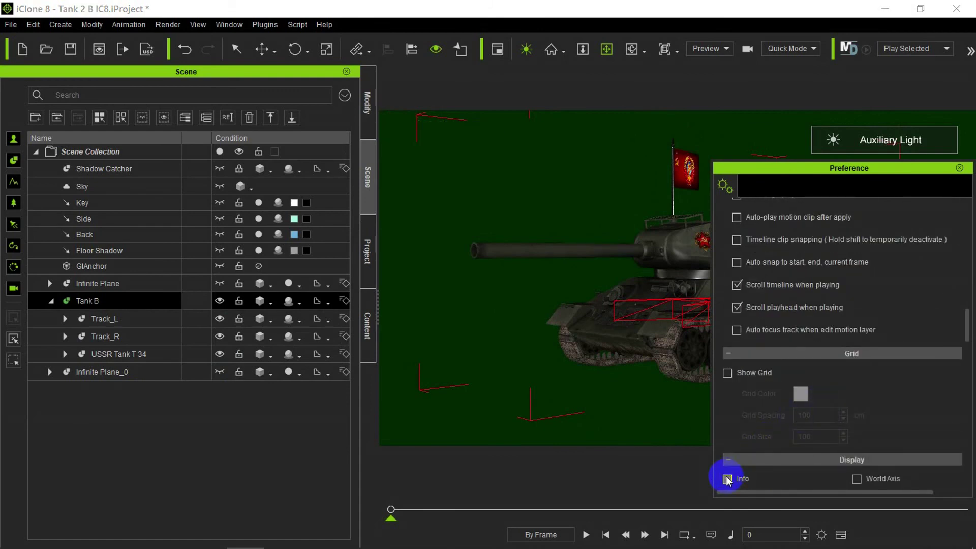
{"action": "left_click", "coordinate": [959, 168]}
- Try to run the script command on Tank B to bring up its control toolbox
{"action": "right_click_drag", "start_coordinate": [834, 217], "coordinate": [801, 233]}
{"action": "right_click", "coordinate": [735, 264]}
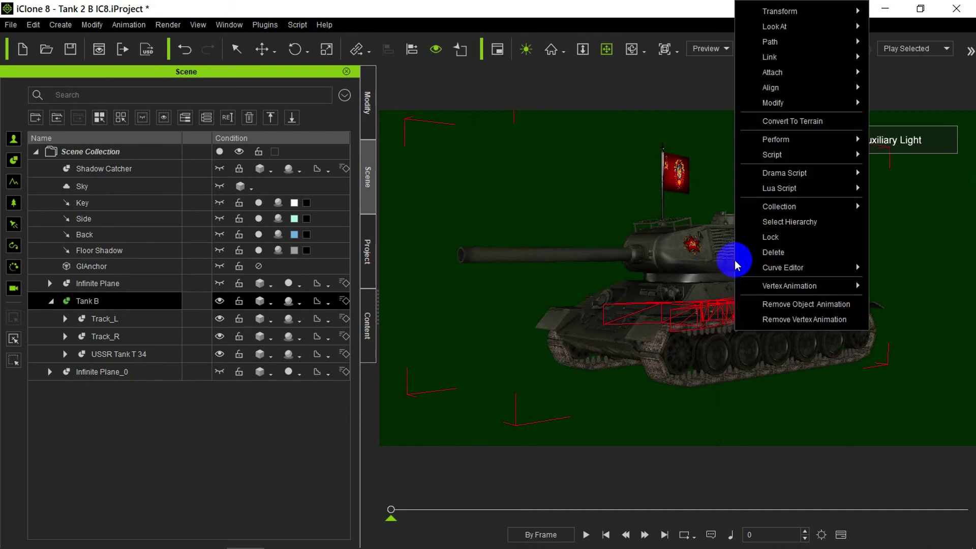
{"action": "mouse_move", "coordinate": [797, 161]}
{"action": "left_click", "coordinate": [889, 156]}
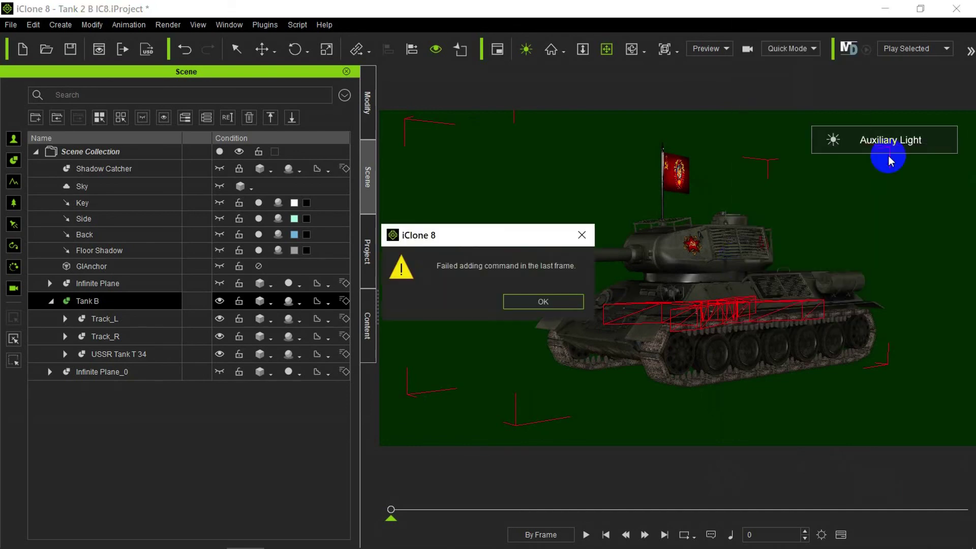
{"action": "left_click", "coordinate": [577, 244]}
- Extend the end of the playback range to the last frame and run Tank B's script command to open its Px Toolbox
{"action": "left_click_drag", "start_coordinate": [441, 527], "coordinate": [917, 524]}
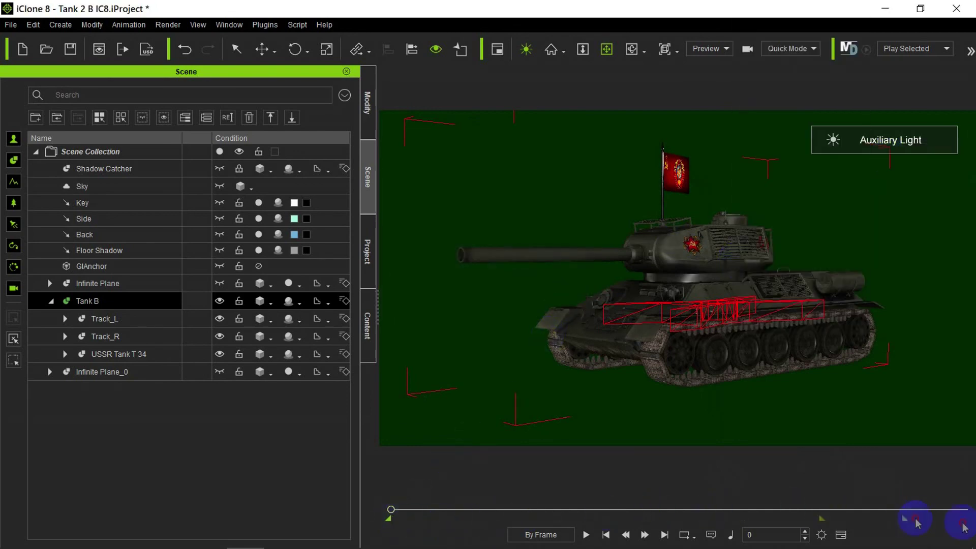
{"action": "right_click", "coordinate": [728, 284]}
{"action": "mouse_move", "coordinate": [794, 152]}
{"action": "left_click", "coordinate": [913, 154]}
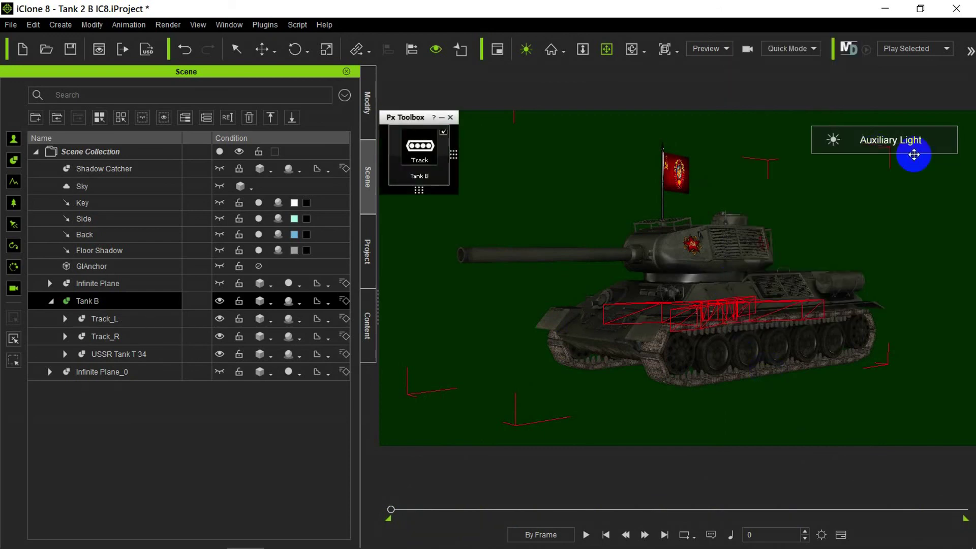
- Operate Tank B's Track controls in the Px Toolbox to run the track motion at speed 10 and return to the first frame
{"action": "left_click", "coordinate": [420, 152]}
{"action": "left_click", "coordinate": [405, 172]}
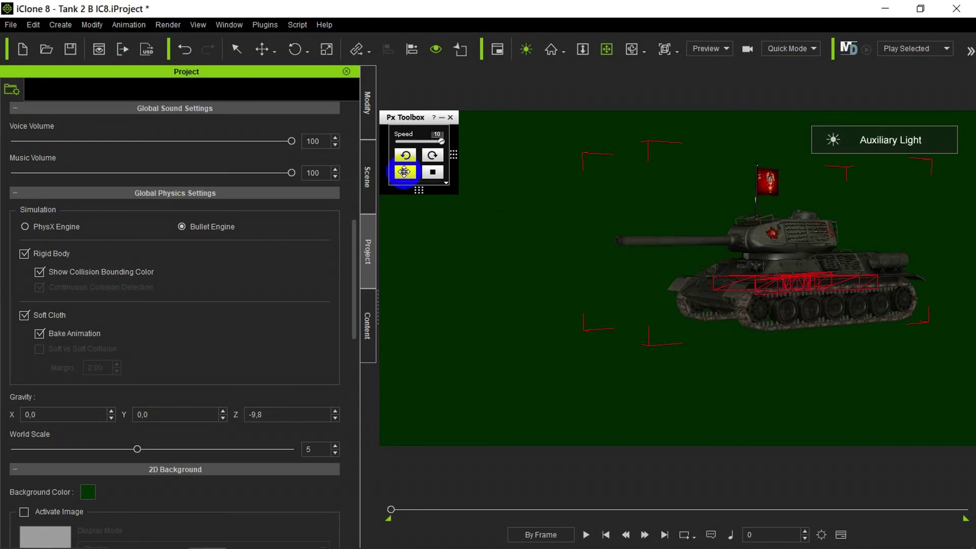
{"action": "left_click", "coordinate": [404, 172]}
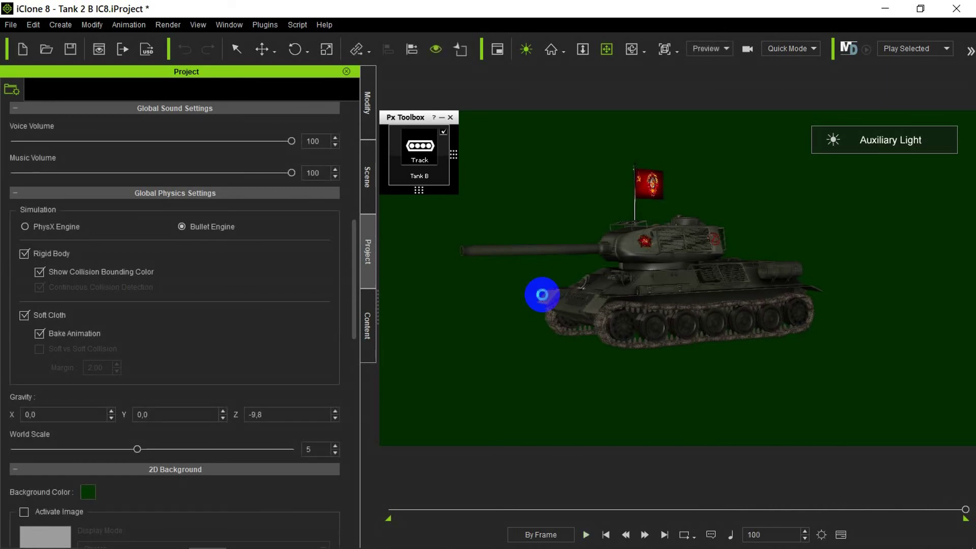
{"action": "left_click", "coordinate": [606, 535]}
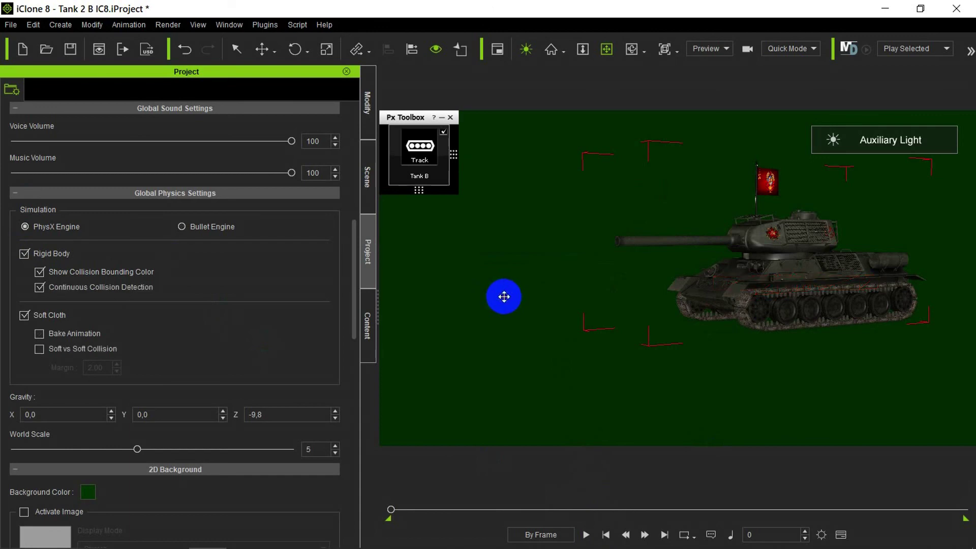
- Export frames 0 to 100 as an MP4 video named TANK in final render quality and open the exported video
{"action": "left_click", "coordinate": [168, 24]}
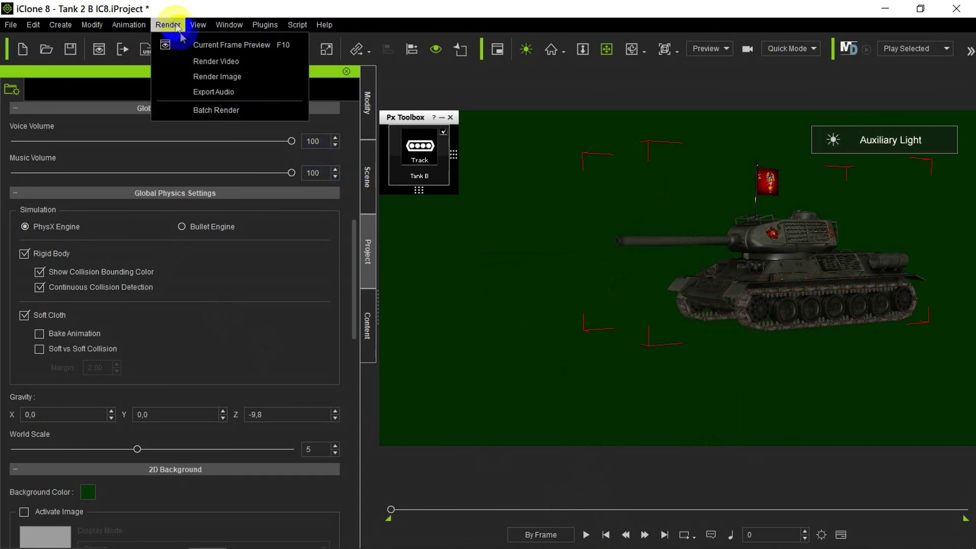
{"action": "left_click", "coordinate": [202, 80]}
{"action": "scroll", "coordinate": [826, 302], "scroll_direction": "up", "scroll_amount": 3}
{"action": "scroll", "coordinate": [830, 310], "scroll_direction": "up", "scroll_amount": 10}
{"action": "scroll", "coordinate": [830, 310], "scroll_direction": "down", "scroll_amount": 10}
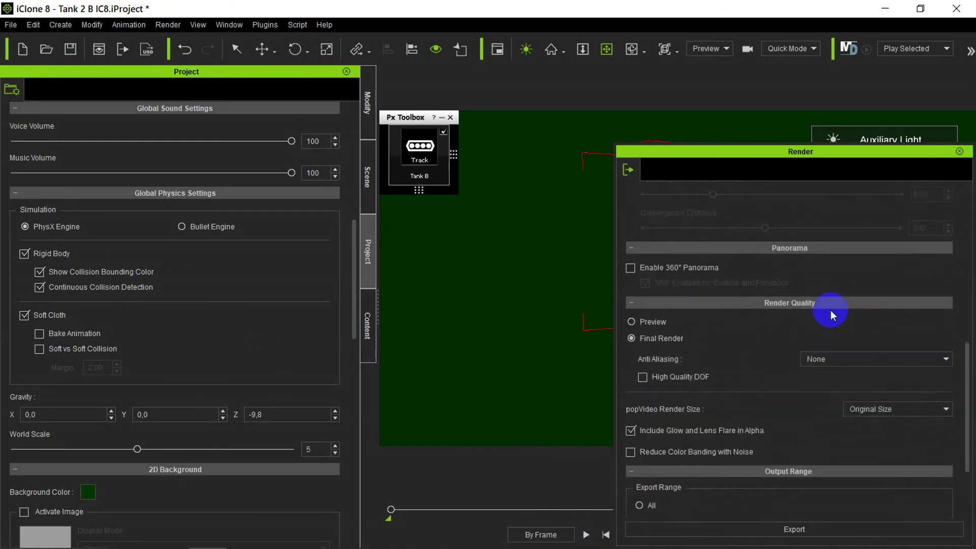
{"action": "scroll", "coordinate": [830, 310], "scroll_direction": "down", "scroll_amount": 3}
{"action": "left_click", "coordinate": [794, 529]}
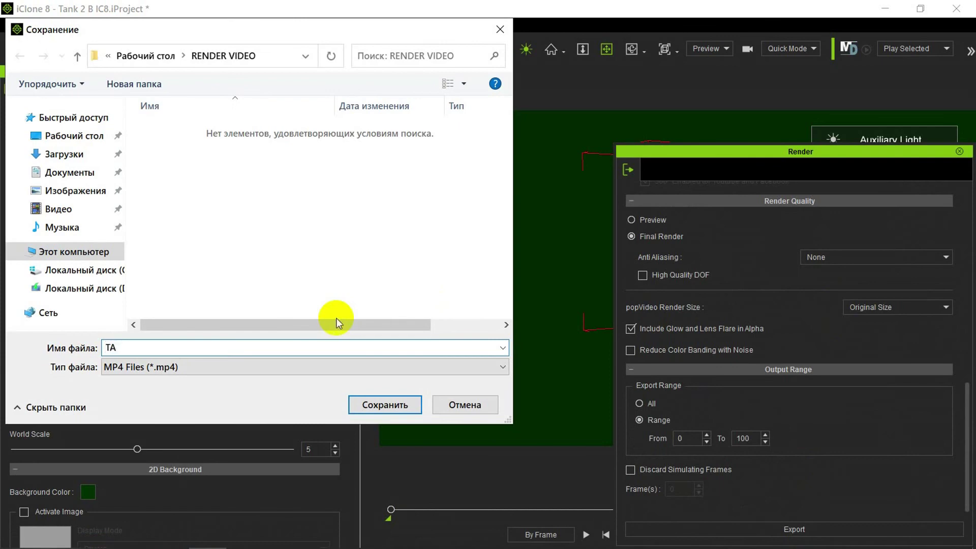
{"action": "type", "text": "TANK"}
{"action": "left_click", "coordinate": [385, 405]}
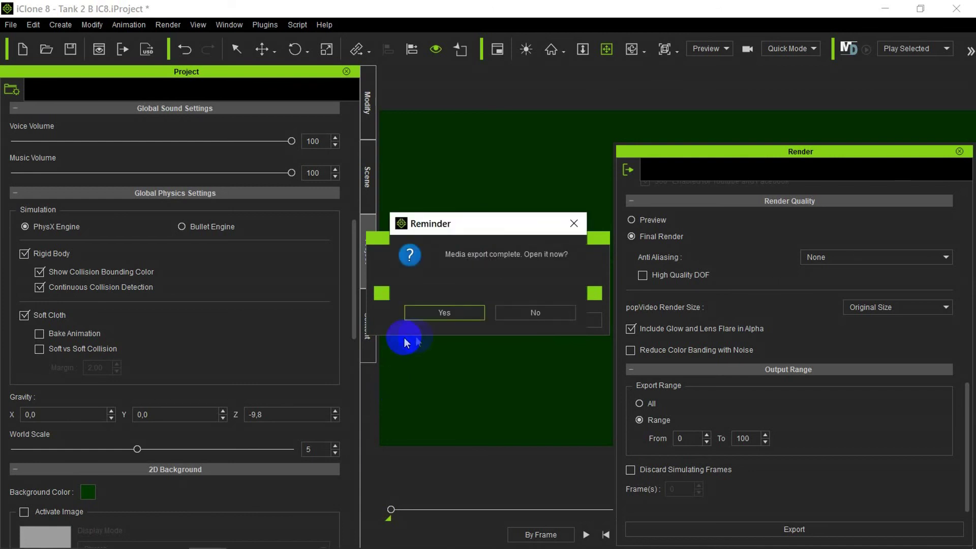
{"action": "left_click", "coordinate": [438, 314]}
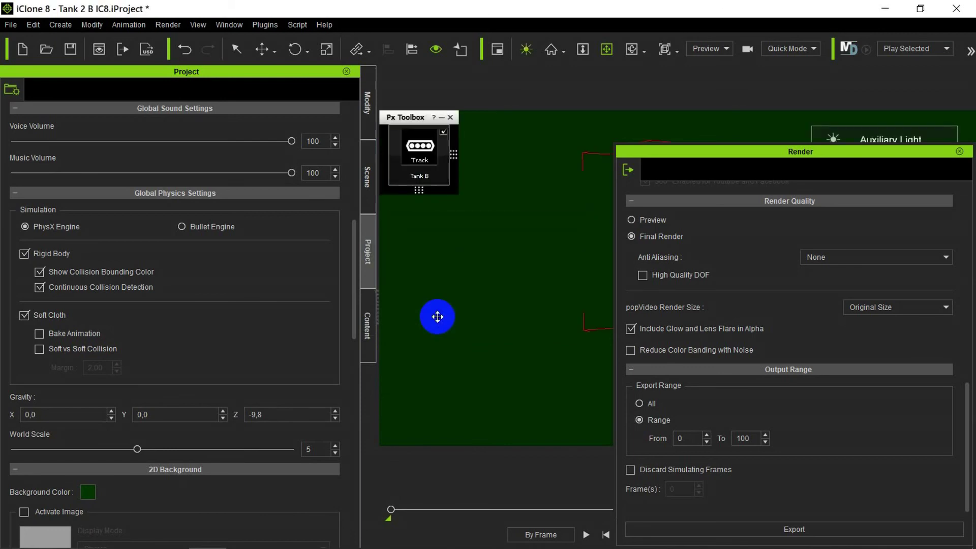